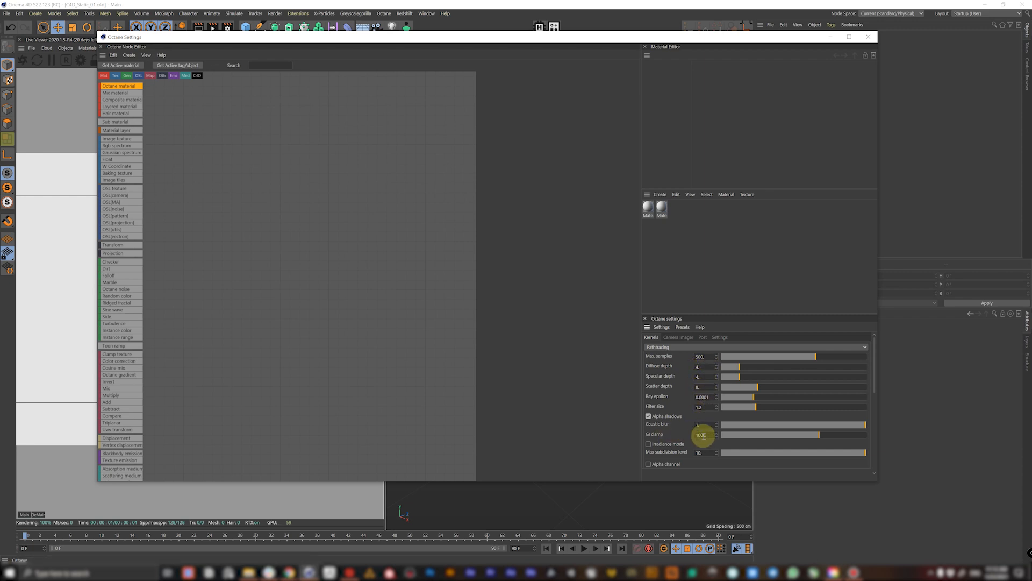
- Merge the Hoodie_01_Static OBJ from the 03_Export folder into the project, accepting the default import settings with a scale of 1 centimetre
drag(578, 42, 1031, 73)
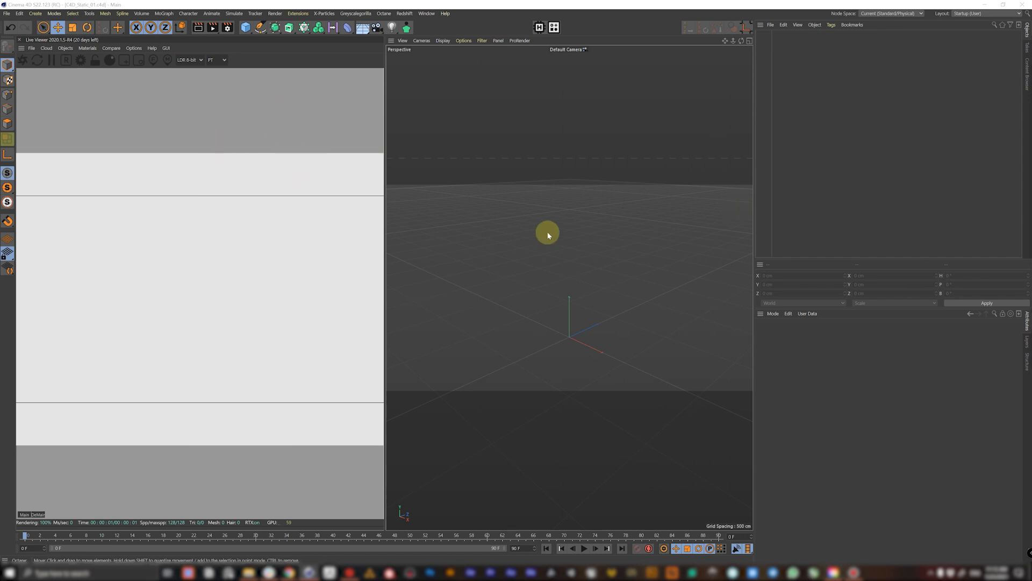
click(7, 14)
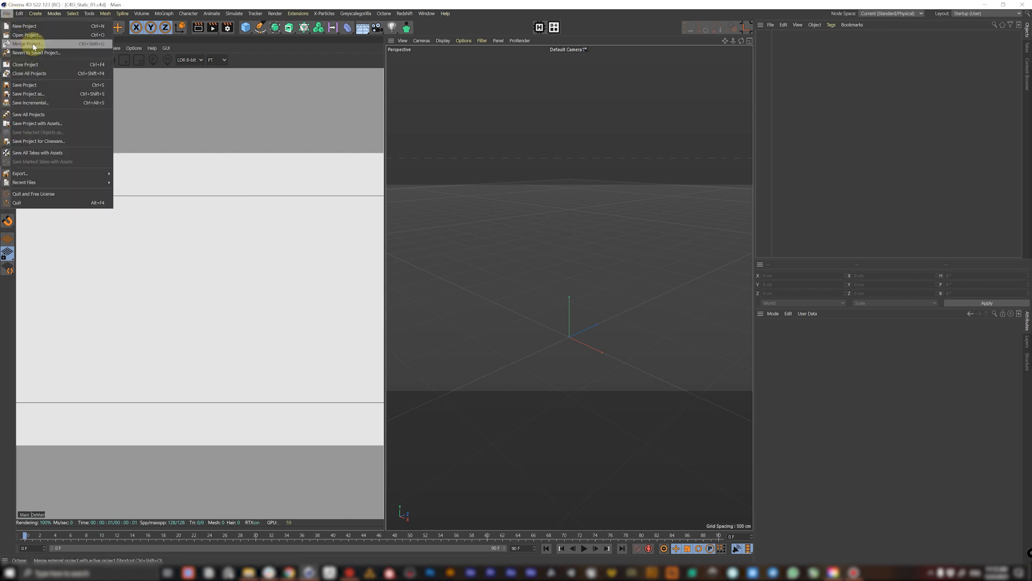
click(26, 44)
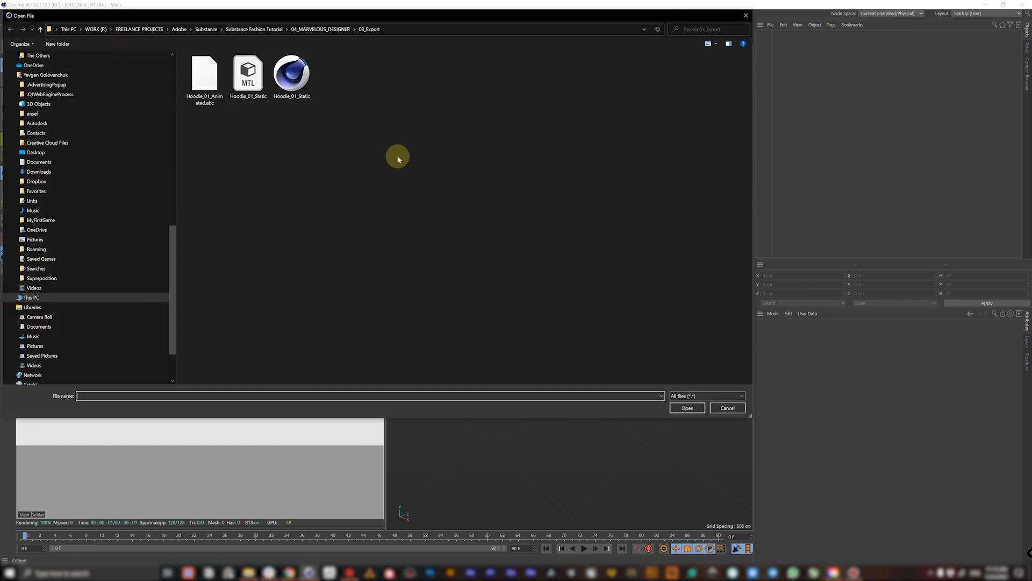
double_click(293, 91)
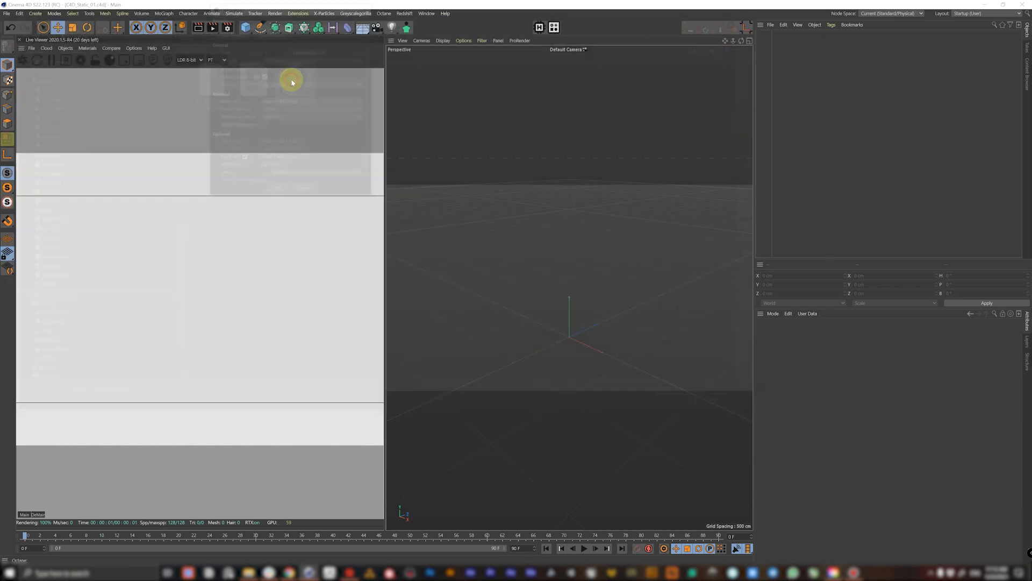
drag(376, 198, 382, 238)
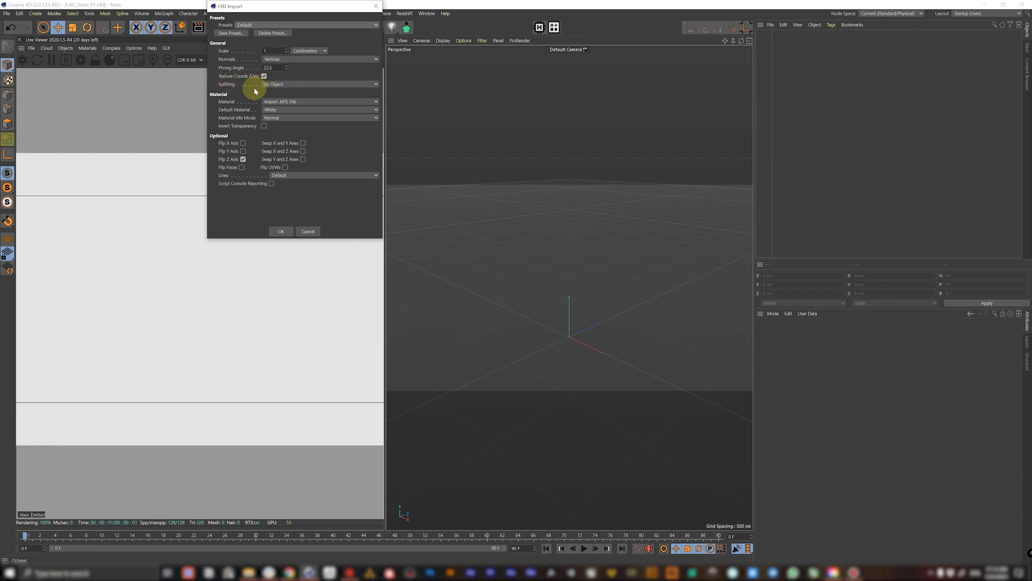
click(281, 232)
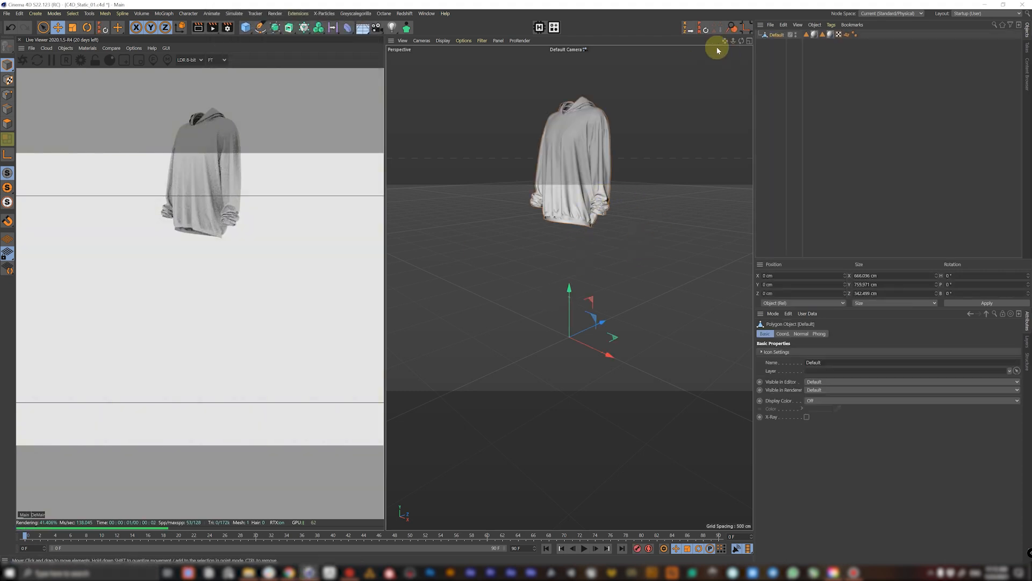
- Center the imported hoodie's axis on its geometry
alt+middle_drag(594, 224, 590, 304)
alt+drag(621, 260, 565, 266)
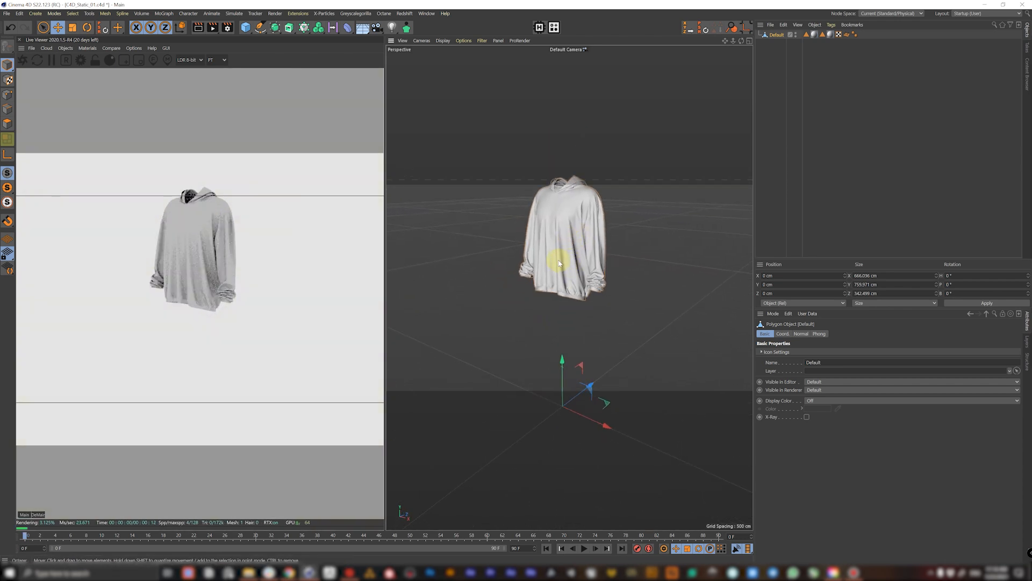
click(746, 30)
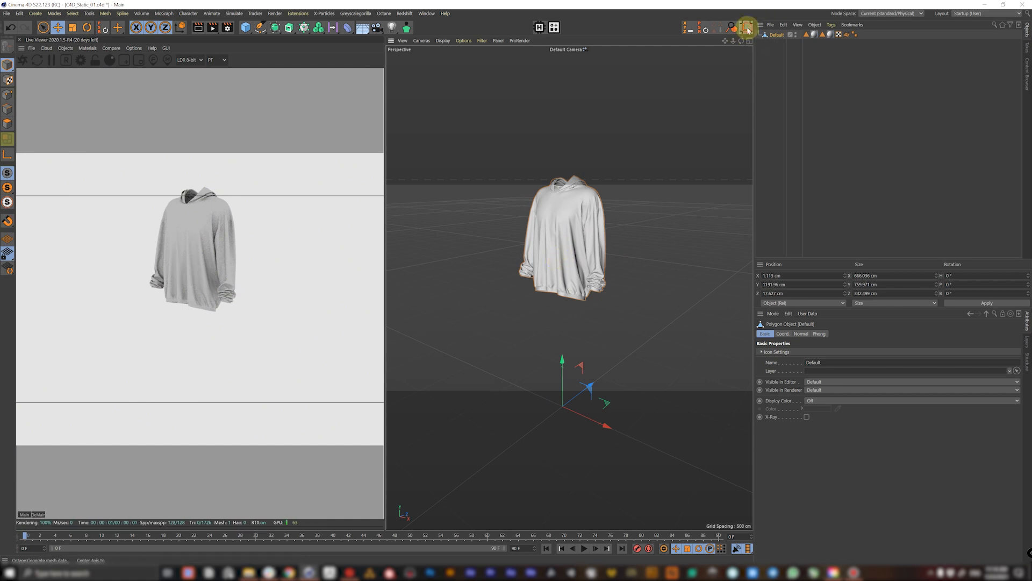
- Lower the hoodie along its vertical axis to a Y position of about 295 cm and frame it in the perspective view
alt+middle_drag(560, 275, 560, 255)
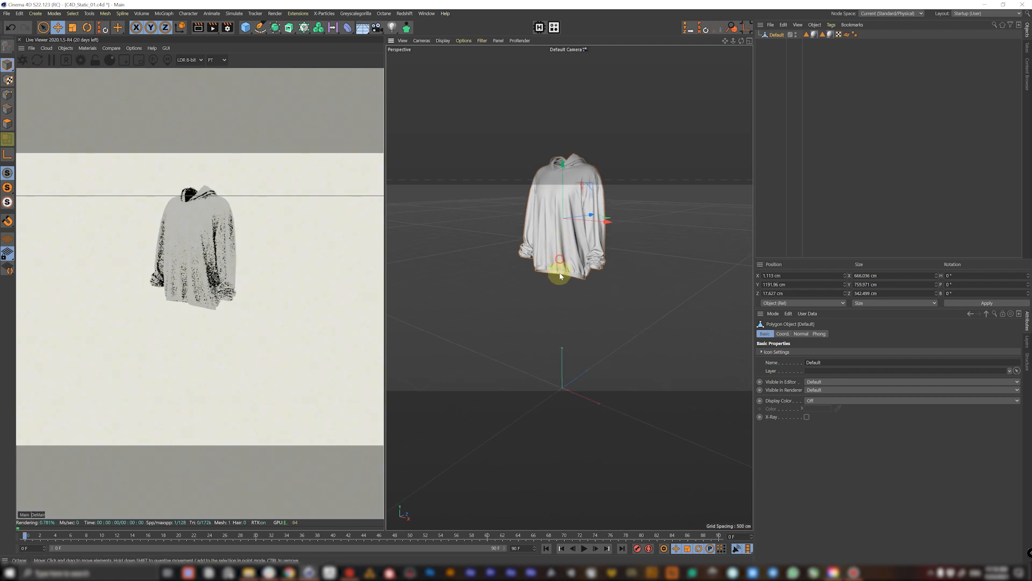
alt+right_drag(559, 276, 551, 276)
drag(562, 191, 660, 317)
key(s)
alt+middle_drag(561, 308, 584, 287)
mouse_move(584, 287)
alt+mouse_down()
mouse_move(592, 271)
mouse_move(585, 295)
mouse_move(580, 272)
mouse_move(591, 306)
mouse_move(570, 294)
alt+mouse_up()
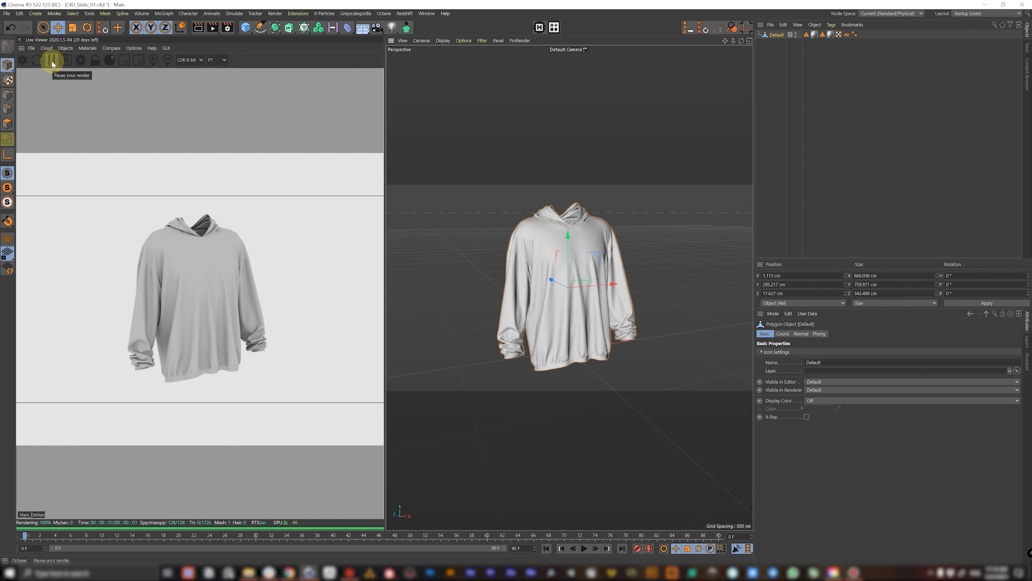
alt+drag(557, 284, 565, 290)
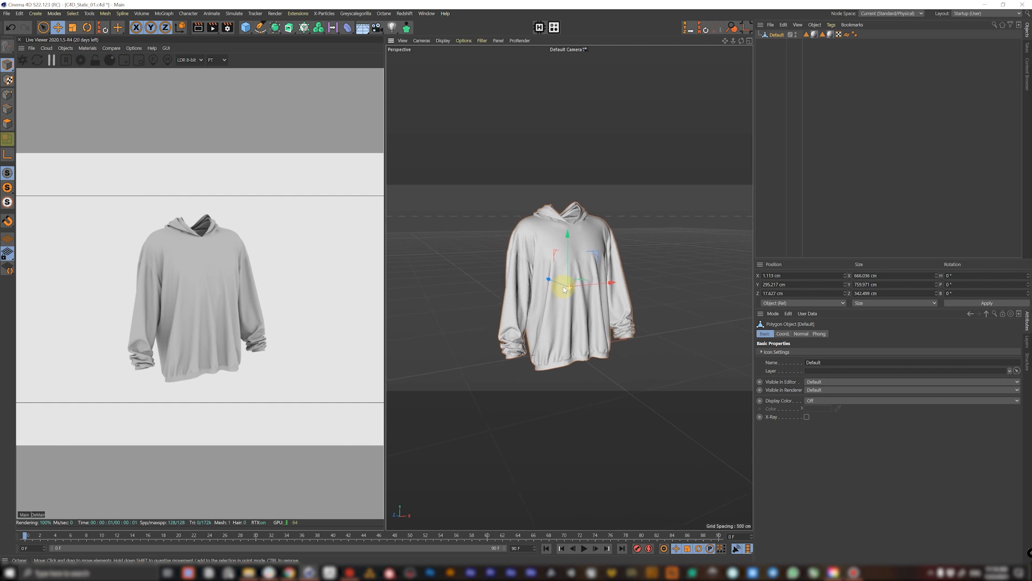
- Set the project's renderer to Octane Renderer in the render settings
click(229, 28)
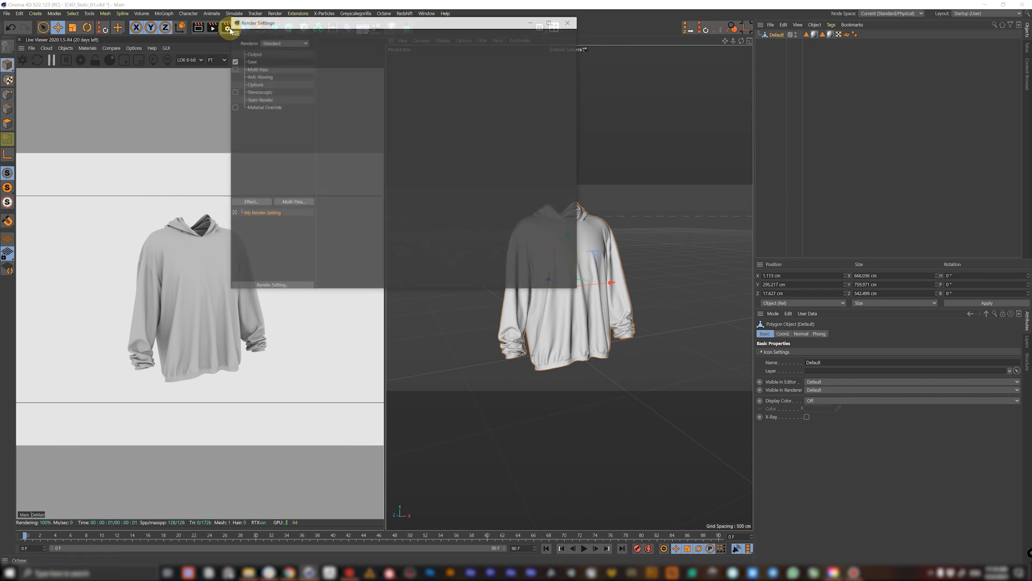
click(275, 45)
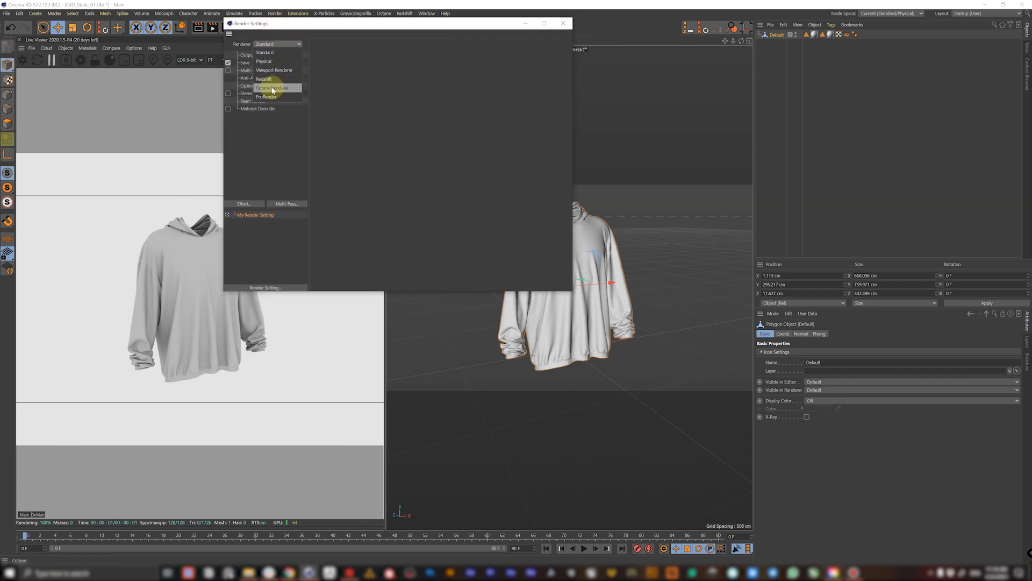
click(278, 90)
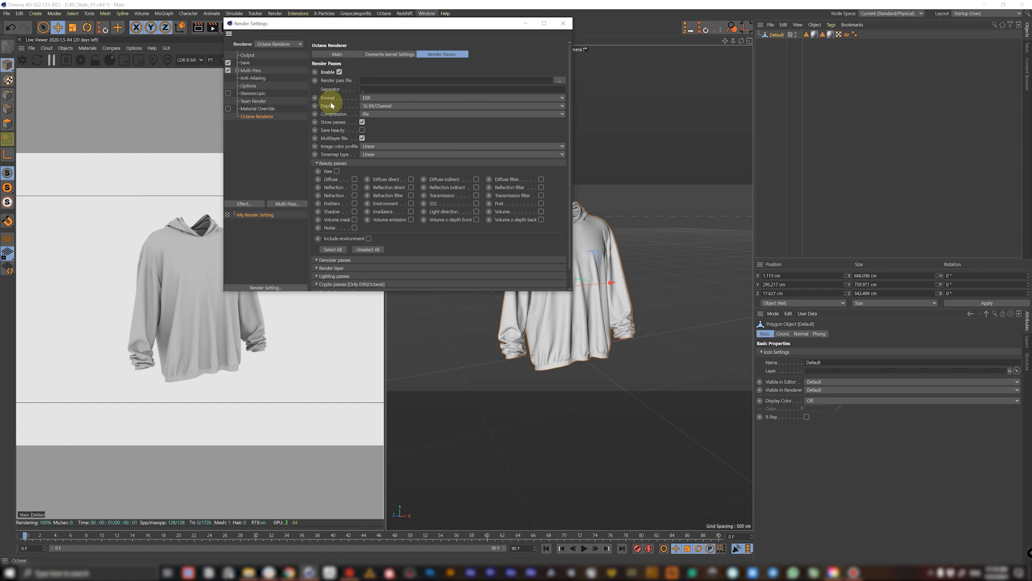
click(562, 23)
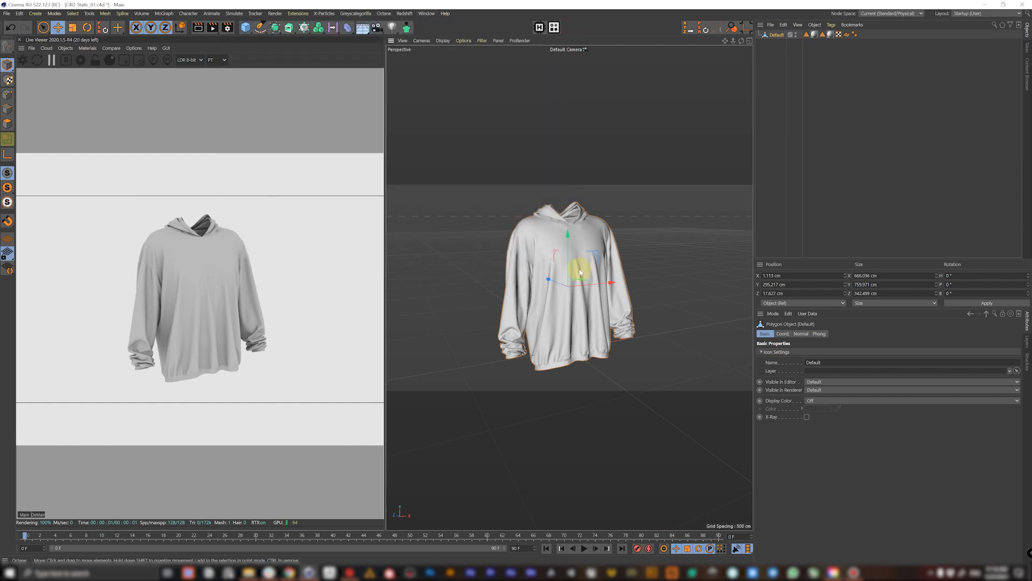
- Rename the imported hoodie object as Hoodie_Static
alt+middle_drag(570, 286, 569, 284)
mouse_move(570, 285)
alt+mouse_down()
mouse_move(742, 269)
mouse_move(562, 282)
alt+mouse_up()
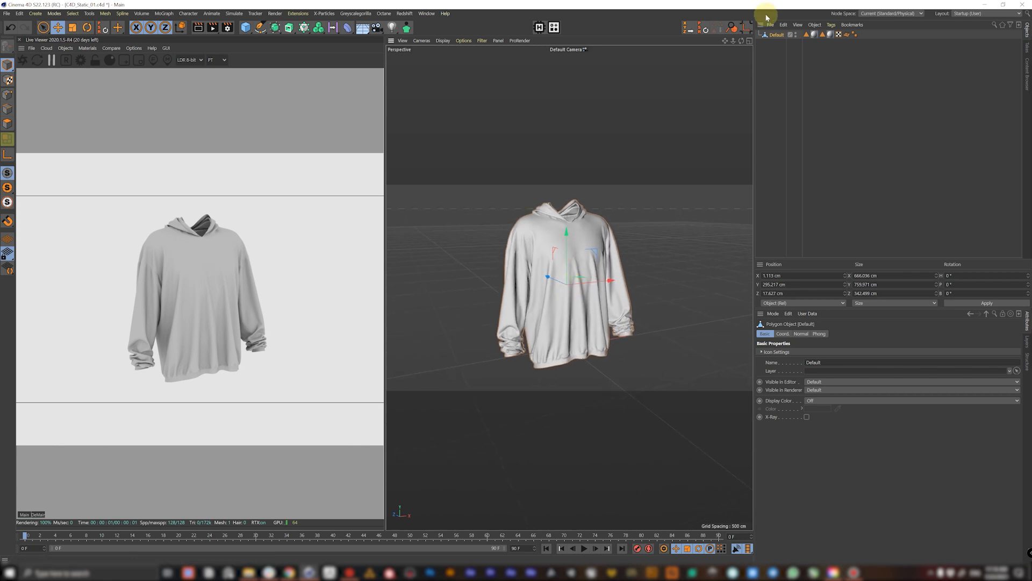
alt+middle_drag(575, 277, 576, 279)
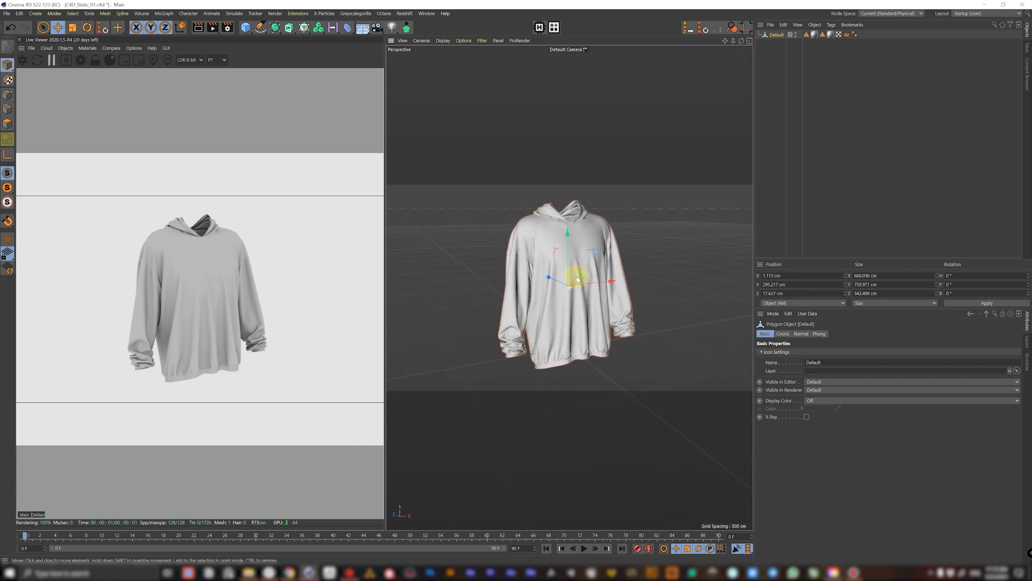
double_click(780, 35)
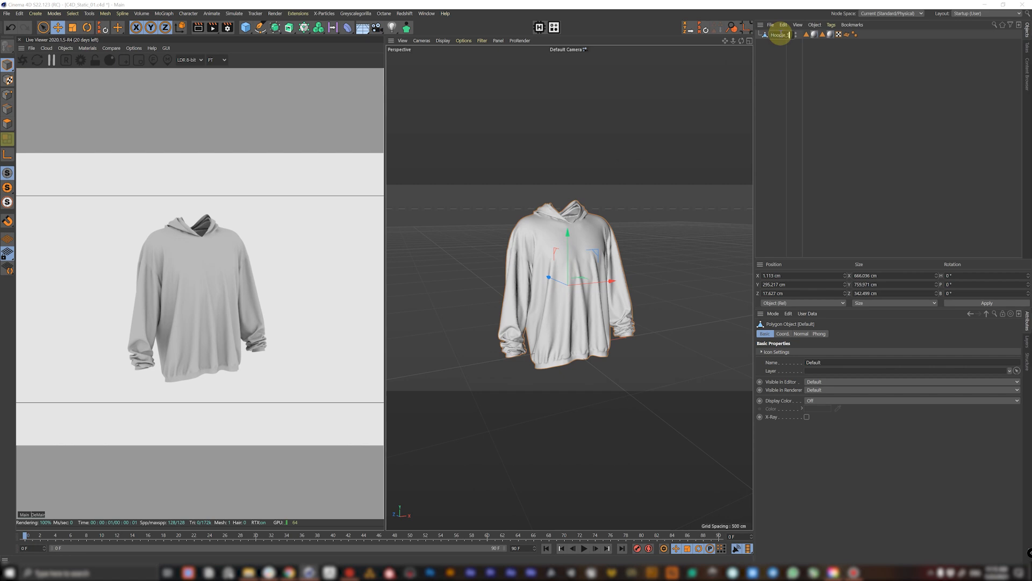
text(Hoodie_Static)
key(Return)
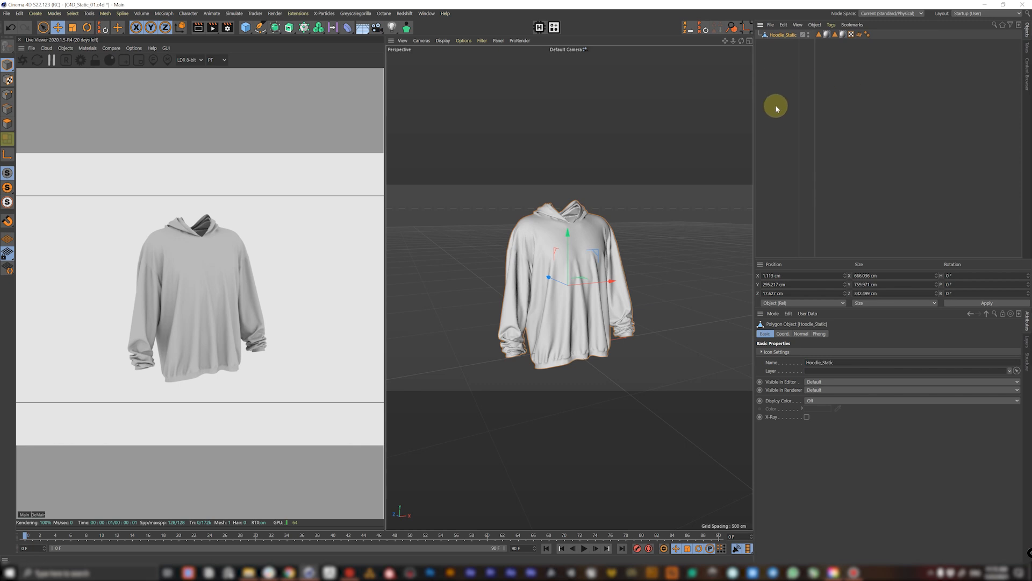
- Add a Cloth Surface object named Hoodie_Cloth and make Hoodie_Static its child
click(408, 28)
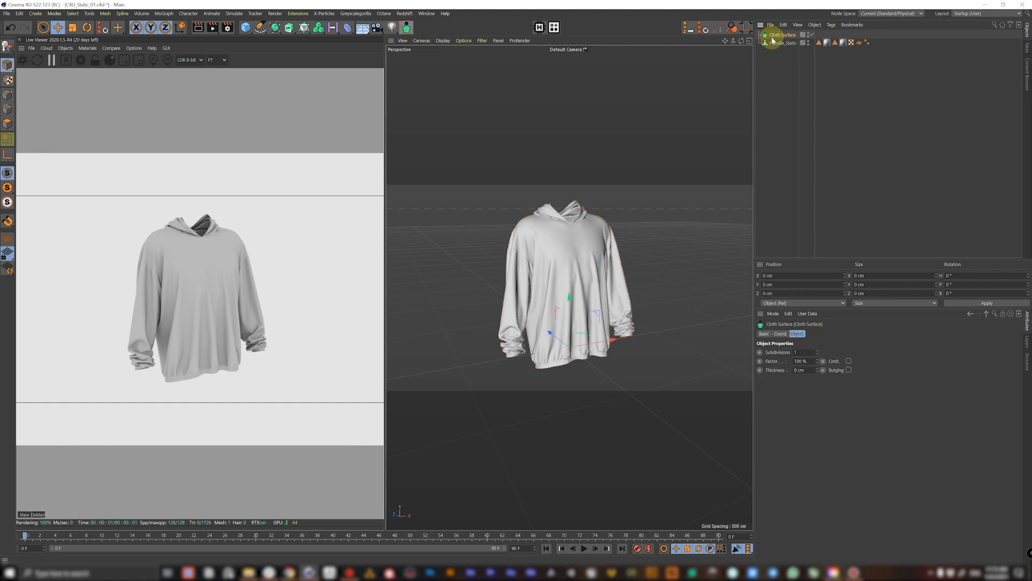
double_click(780, 35)
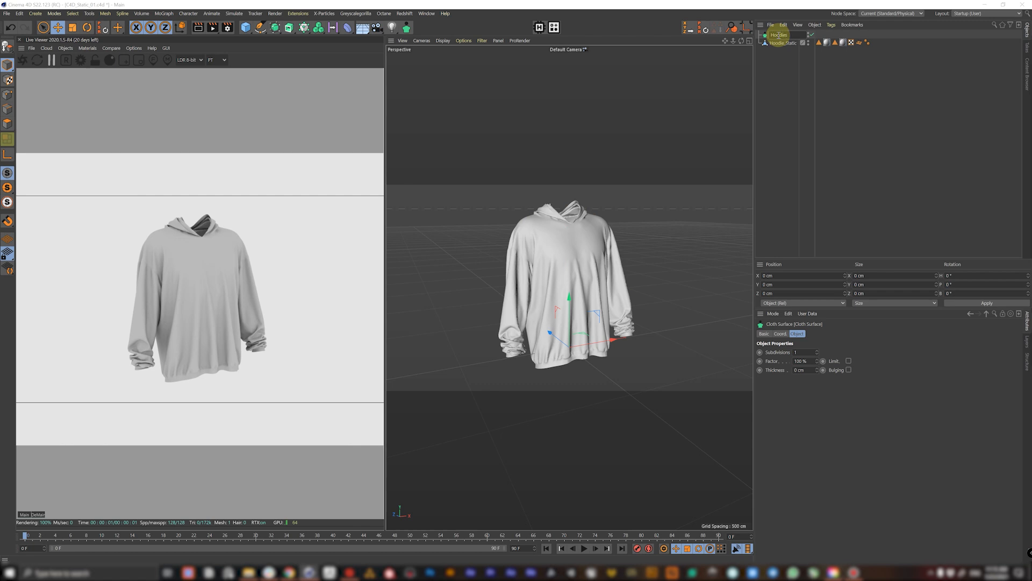
text(Hoodie)
key(Return)
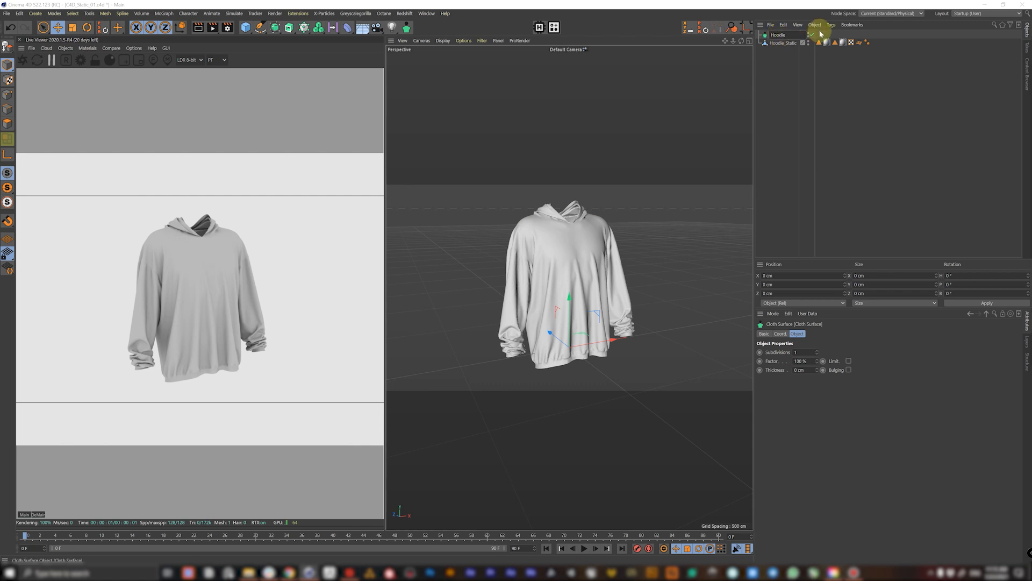
text(_Cloth)
key(Return)
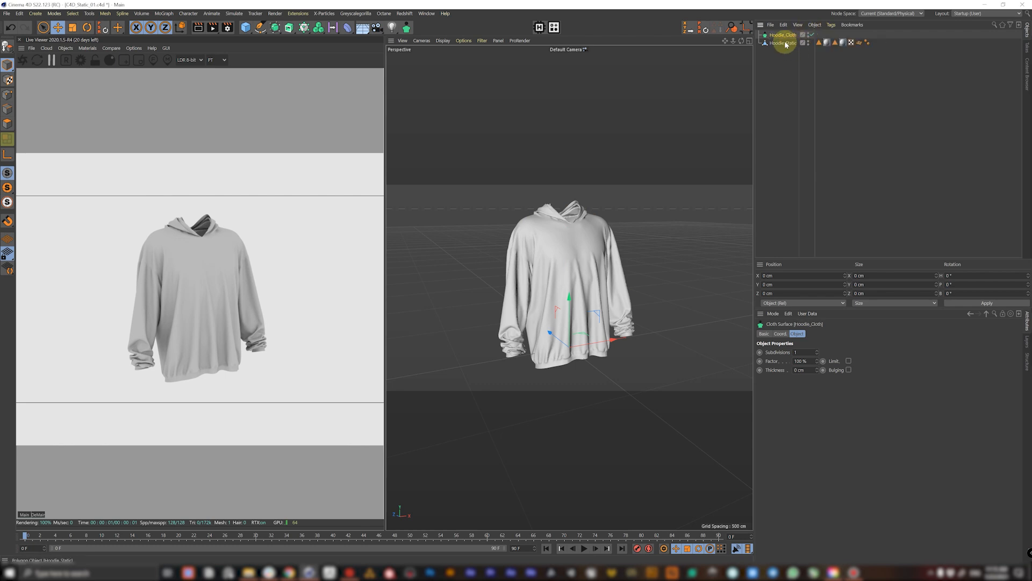
drag(784, 43, 784, 37)
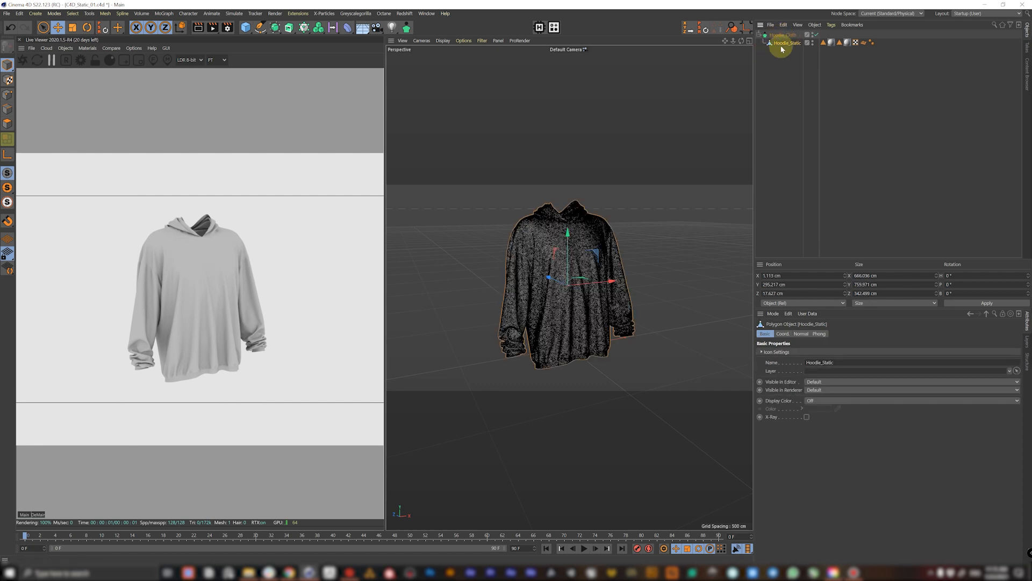
click(792, 150)
- Set the Hoodie_Cloth surface's subdivisions to 0 and its thickness to 2 cm
alt+right_drag(508, 253, 551, 213)
alt+middle_drag(640, 230, 578, 318)
alt+drag(579, 321, 553, 281)
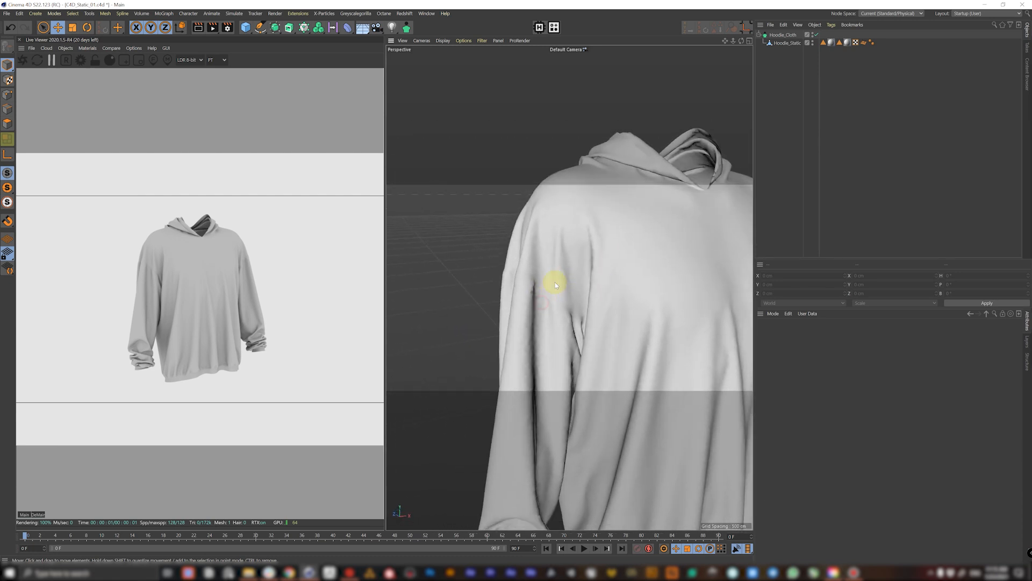
click(790, 37)
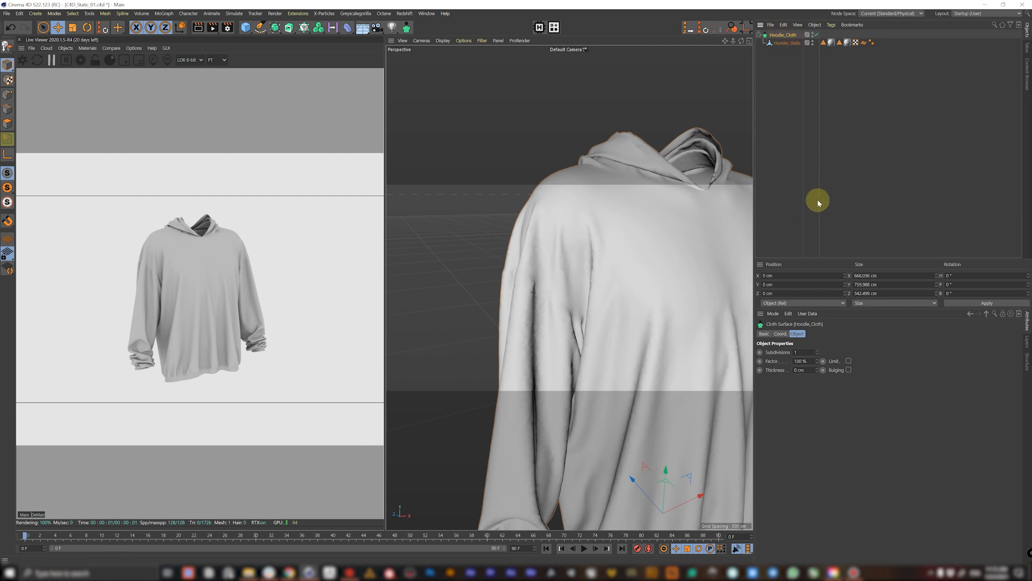
click(818, 355)
click(806, 371)
text(2)
key(Return)
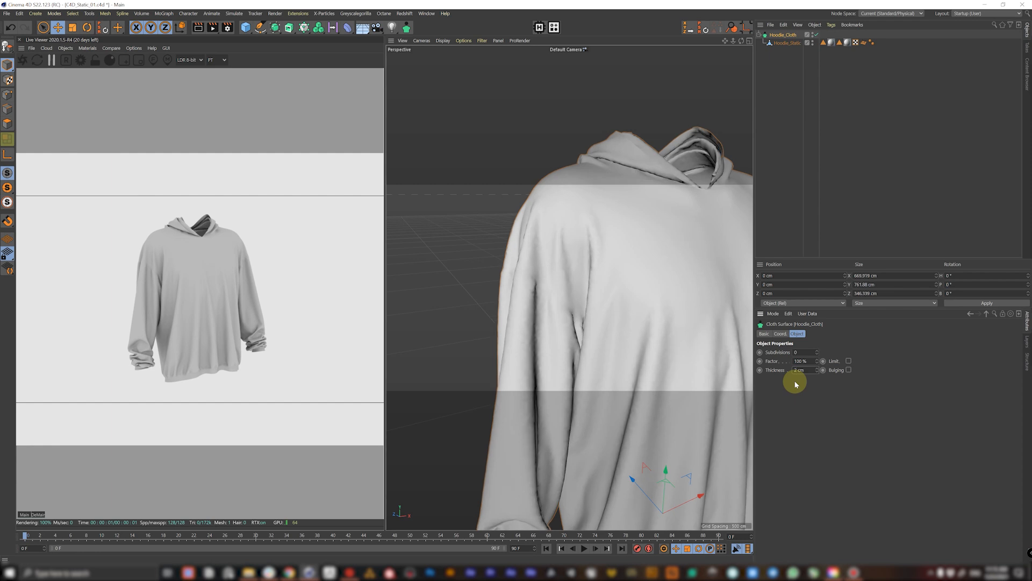
- Try a 1 cm thickness on Hoodie_Cloth while checking the sleeve cuff opening, and restore the thickness to 2 cm
click(833, 178)
alt+middle_drag(613, 325, 610, 63)
alt+drag(519, 307, 528, 272)
alt+middle_drag(536, 346, 547, 307)
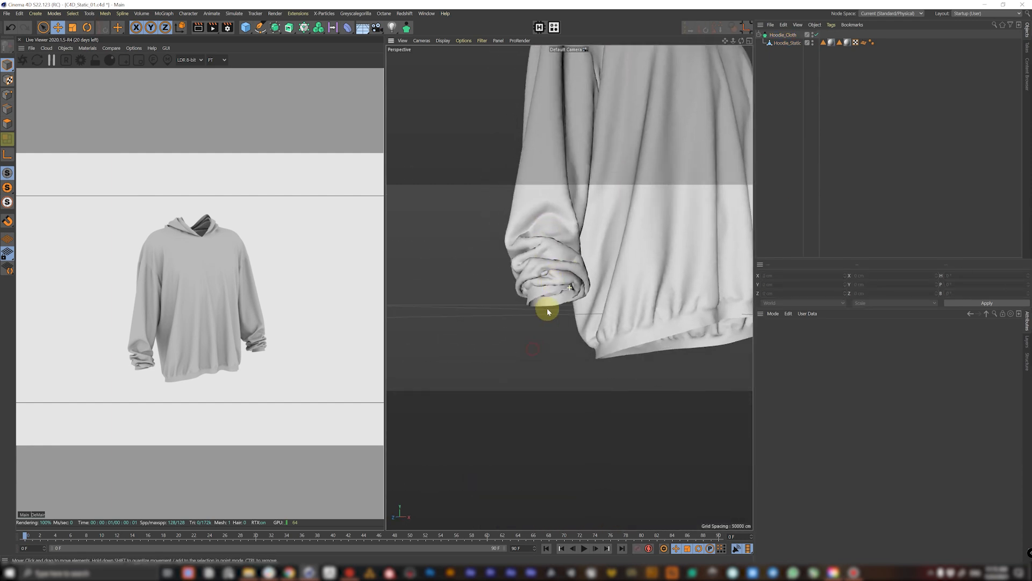
alt+right_drag(547, 308, 571, 260)
alt+drag(560, 283, 532, 217)
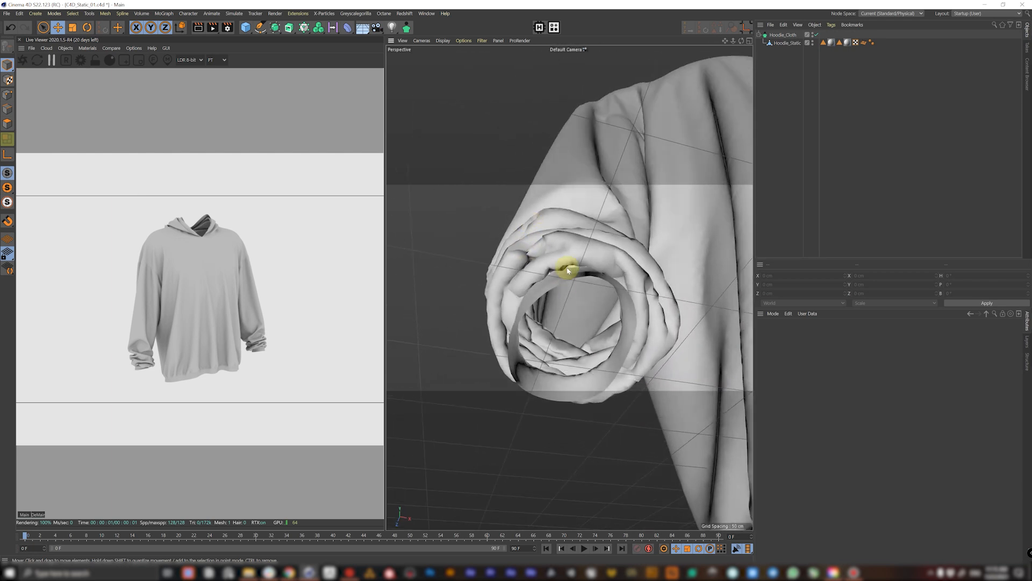
click(782, 36)
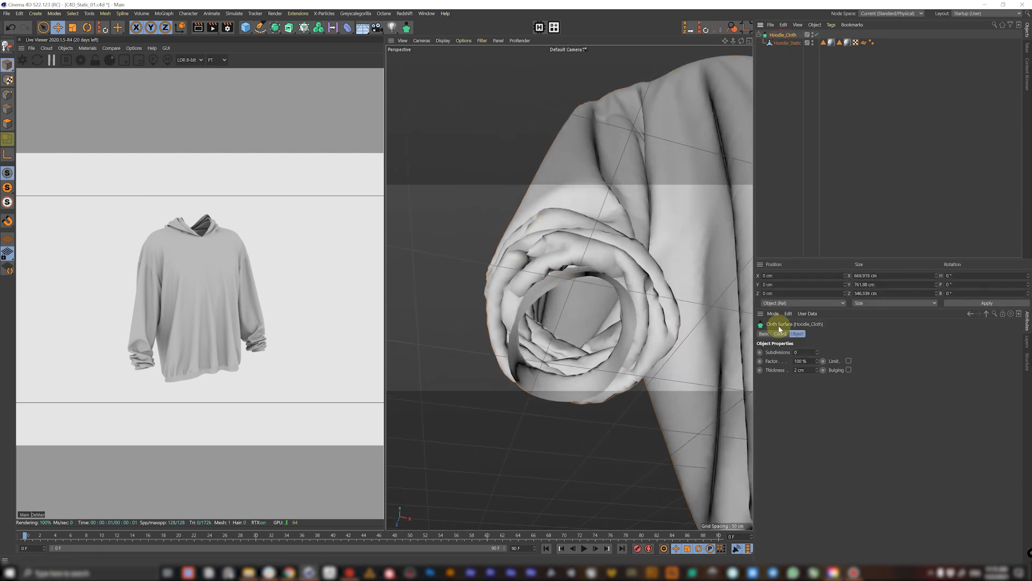
click(817, 369)
click(817, 372)
click(818, 371)
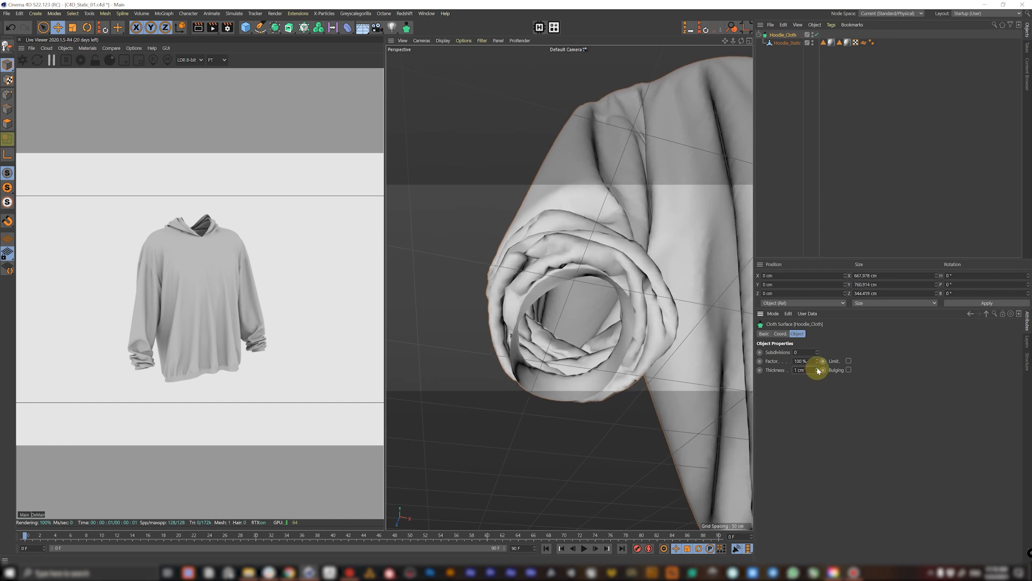
click(817, 369)
mouse_move(615, 323)
alt+mouse_down()
mouse_move(570, 322)
mouse_move(594, 357)
mouse_move(565, 350)
mouse_move(559, 502)
mouse_move(615, 334)
mouse_move(581, 304)
mouse_move(604, 307)
alt+mouse_up()
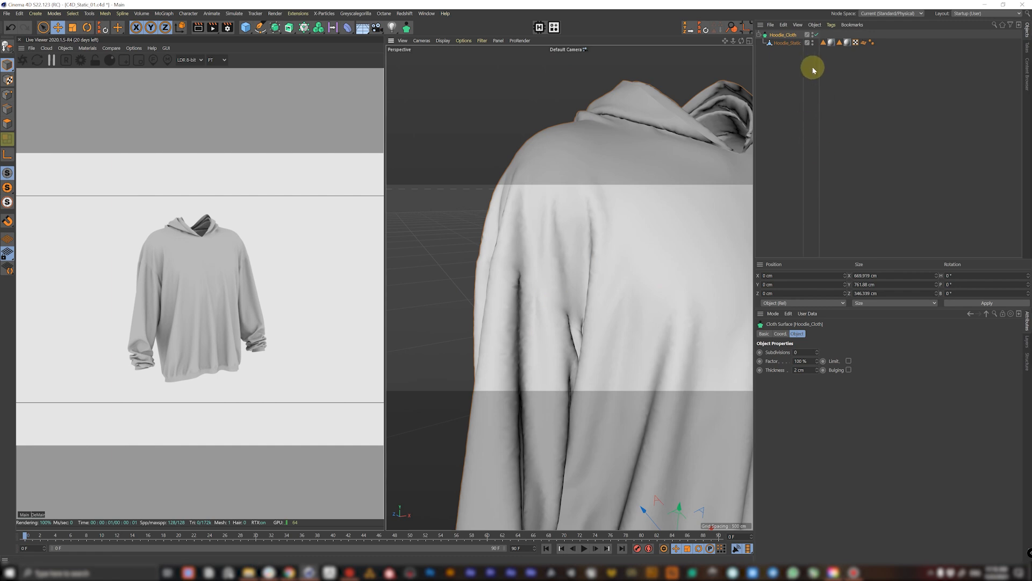
- Delete the Normal tag from Hoodie_Static and check the shading around the shoulder and hood
click(864, 42)
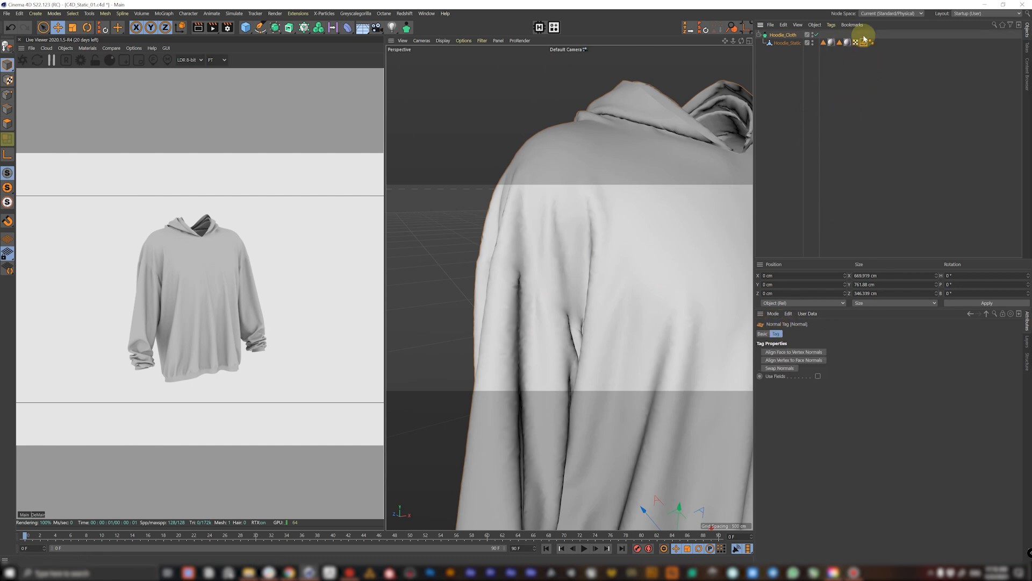
key(Delete)
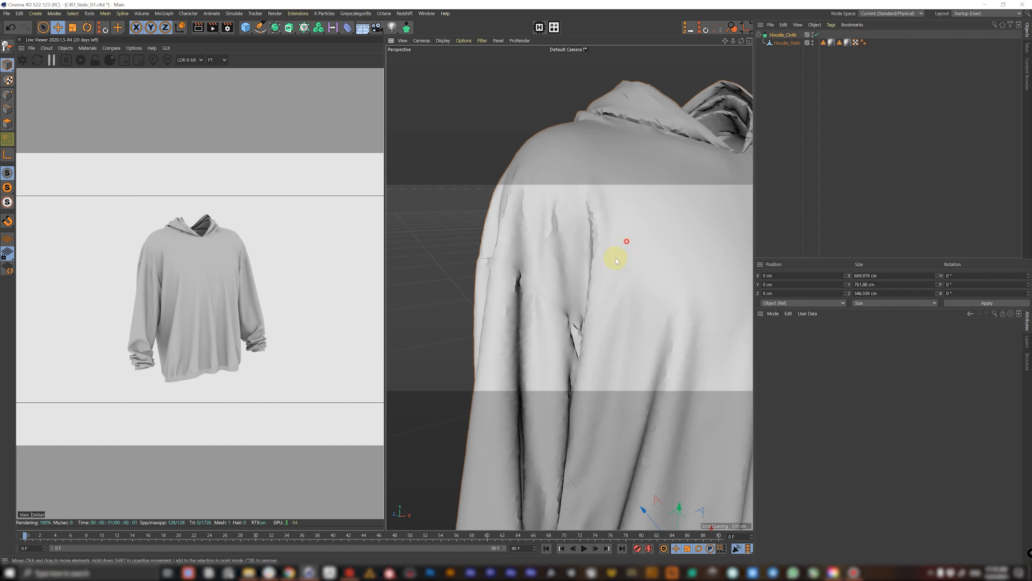
scroll(617, 261, down, 6)
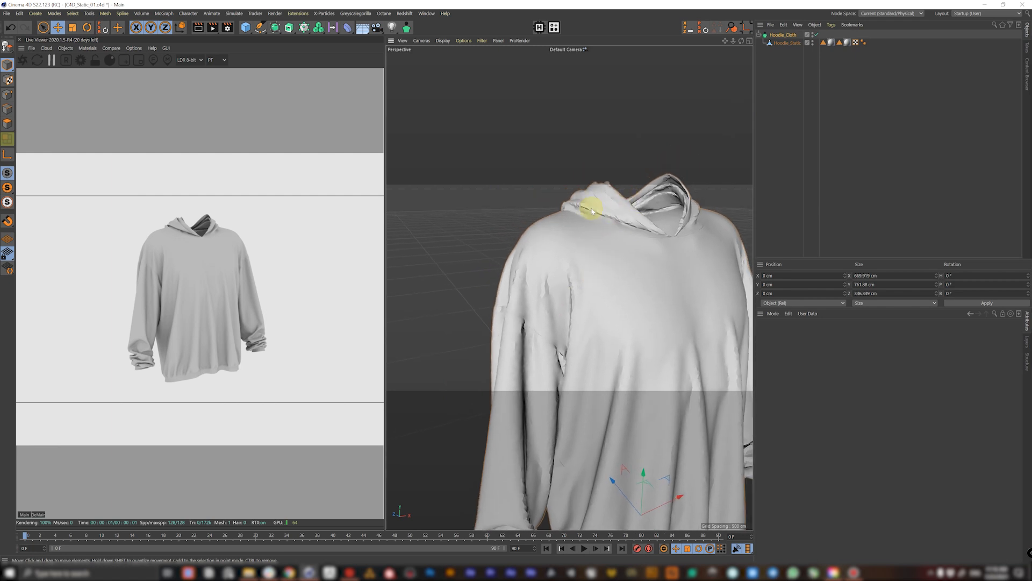
- Set the Phong angle of Hoodie_Static's Phong tag to 90° and check the smoothed shading around the shoulder and sleeve seams
scroll(532, 300, up, 4)
scroll(548, 277, down, 2)
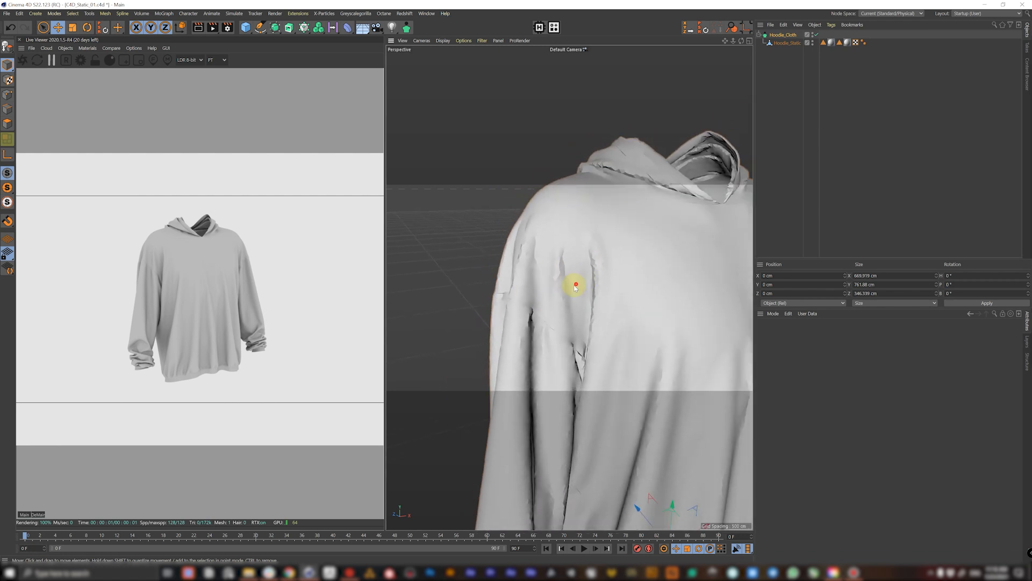
scroll(574, 286, up, 1)
click(863, 43)
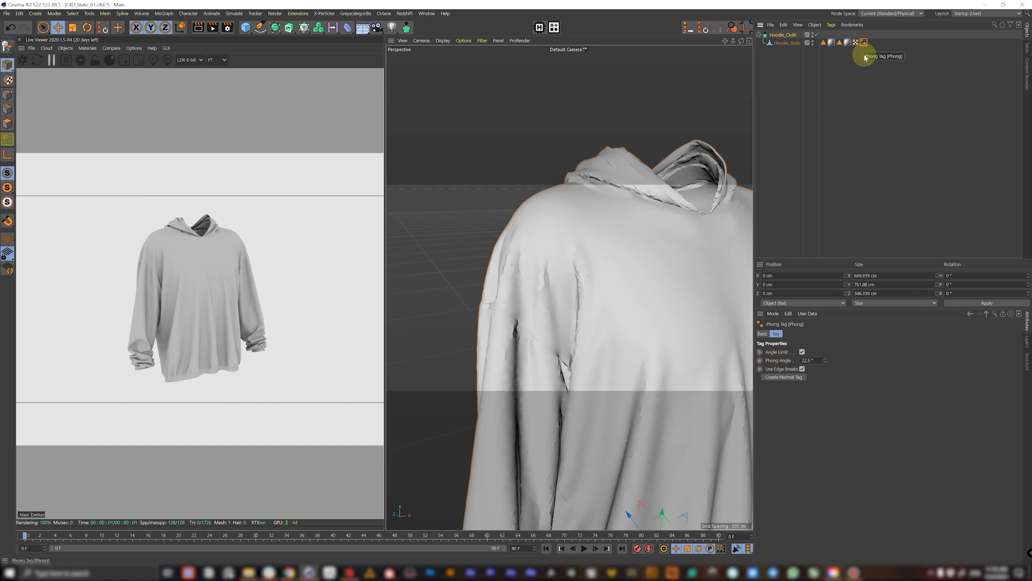
click(805, 360)
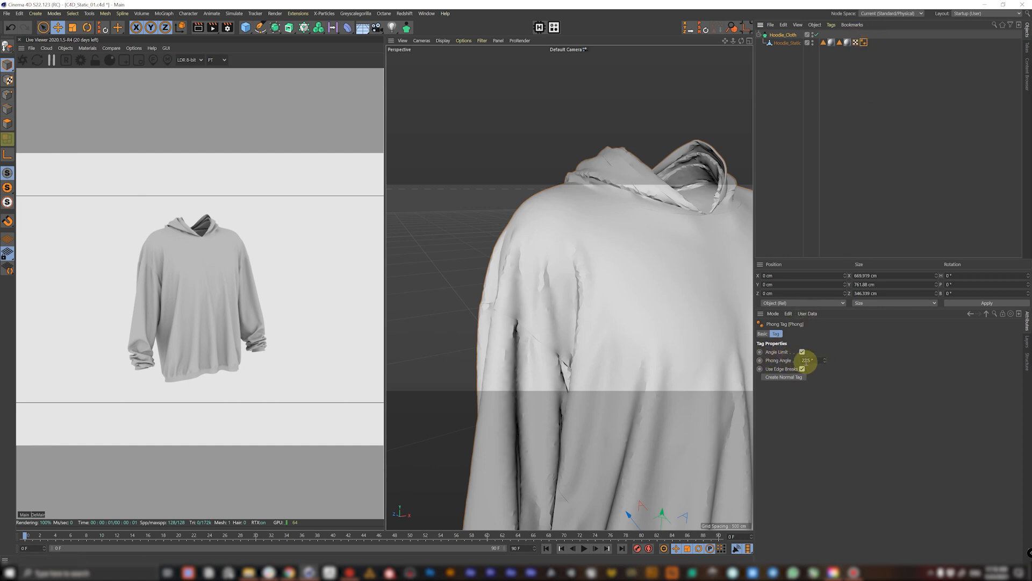
drag(814, 361, 792, 362)
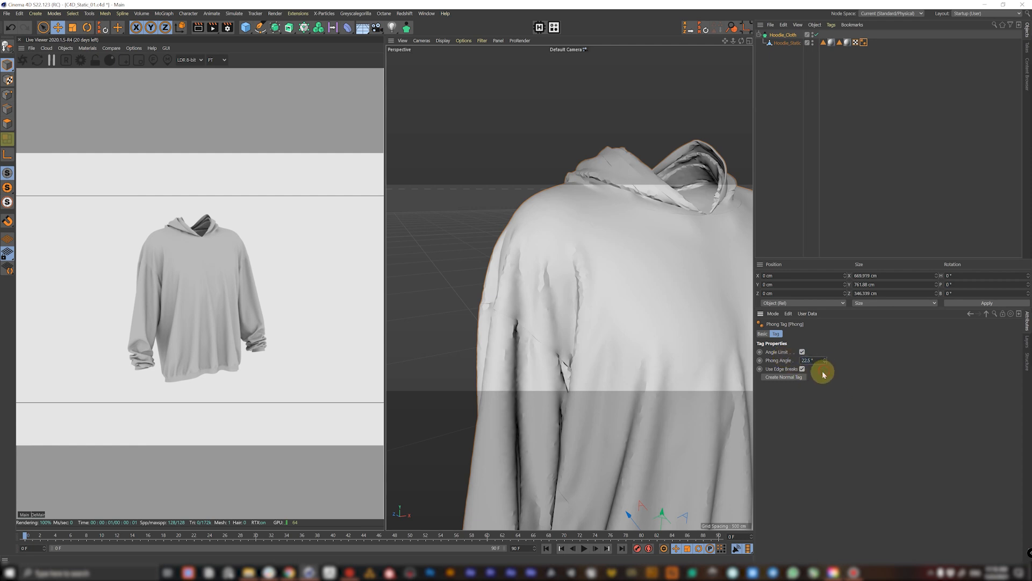
double_click(810, 360)
text(90)
key(Return)
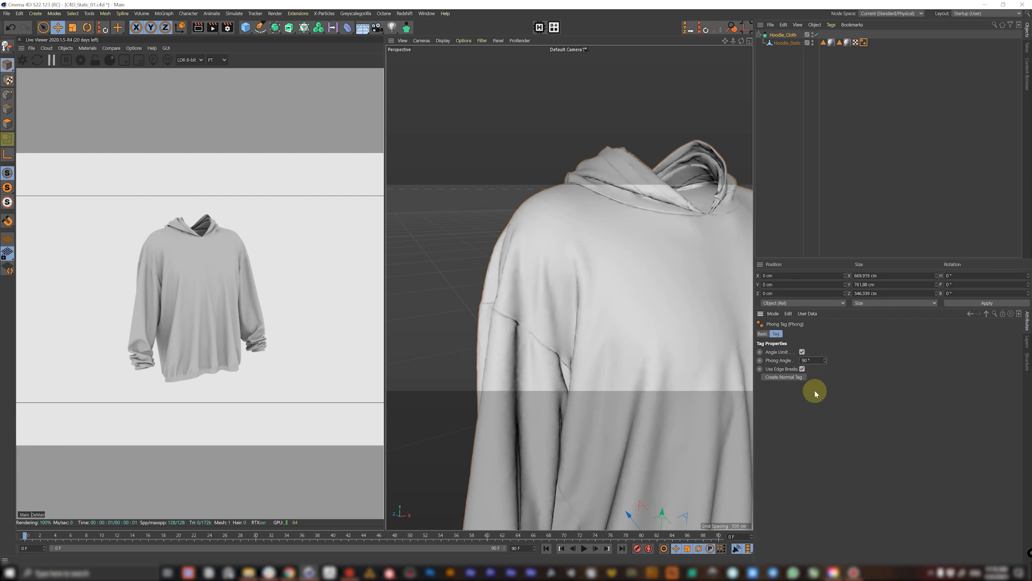
scroll(518, 308, up, 5)
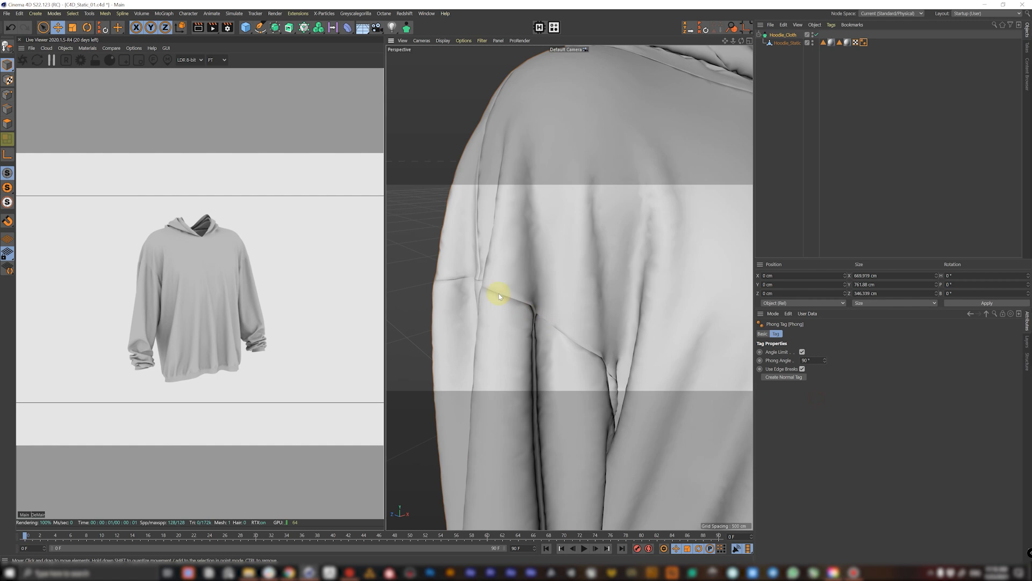
alt+drag(606, 366, 519, 256)
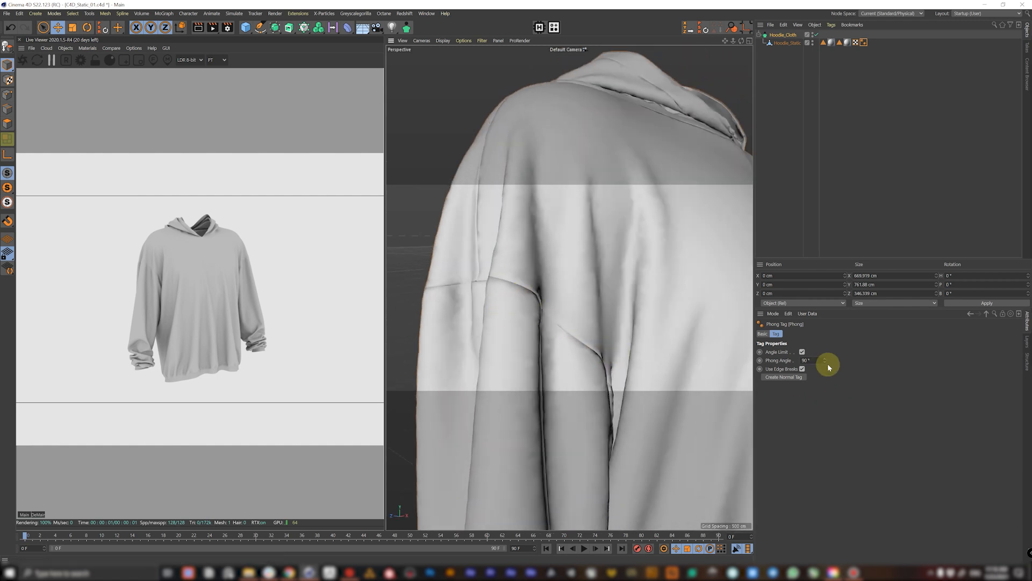
- Try Phong angles of 0° and 180° while checking the shoulder folds, and restore the angle to 90°
mouse_move(825, 360)
mouse_down()
mouse_move(827, 347)
mouse_move(826, 437)
mouse_up()
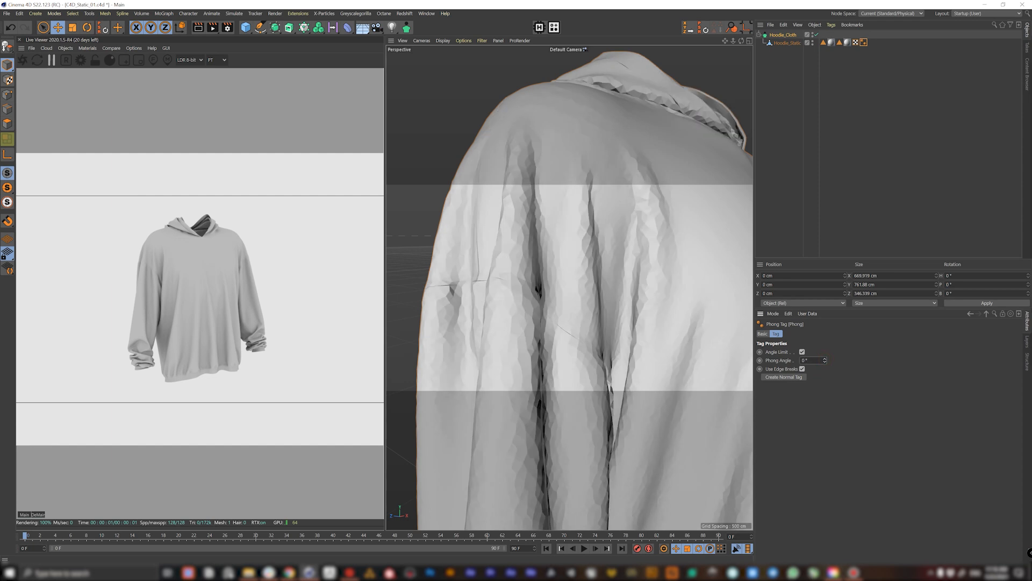
mouse_move(825, 361)
mouse_down()
mouse_move(826, 336)
mouse_move(801, 359)
mouse_up()
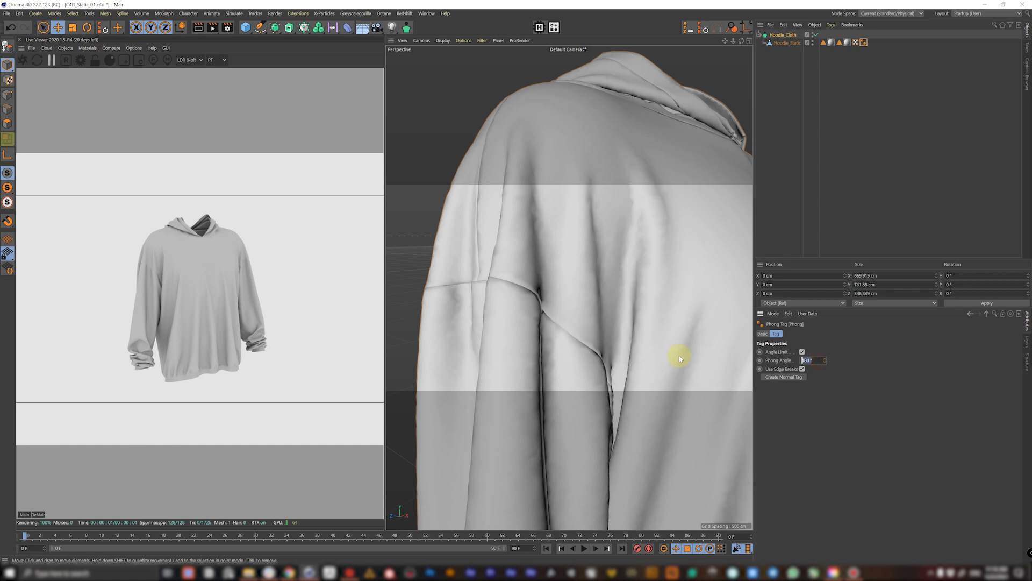
click(807, 360)
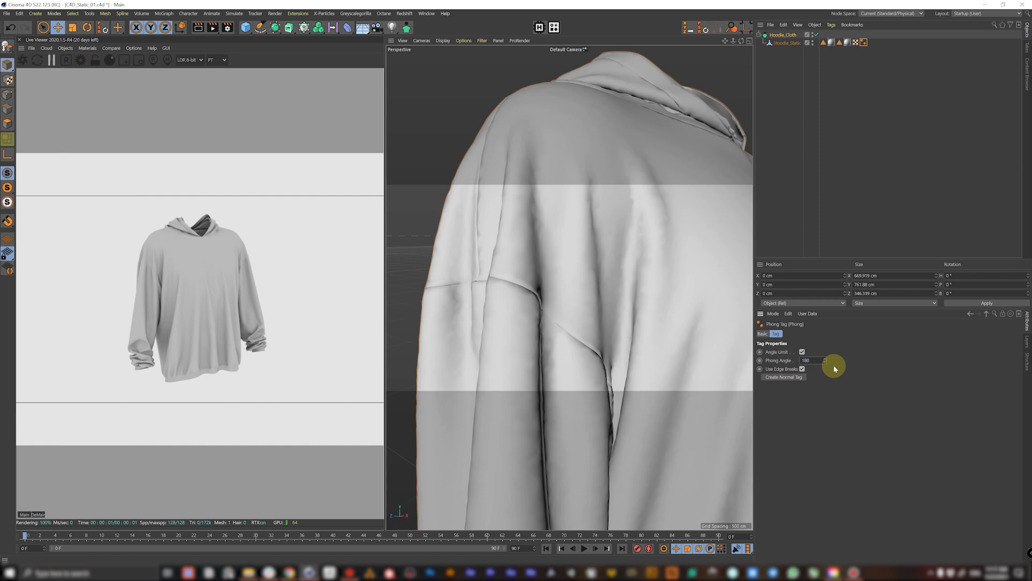
alt+drag(590, 291, 602, 318)
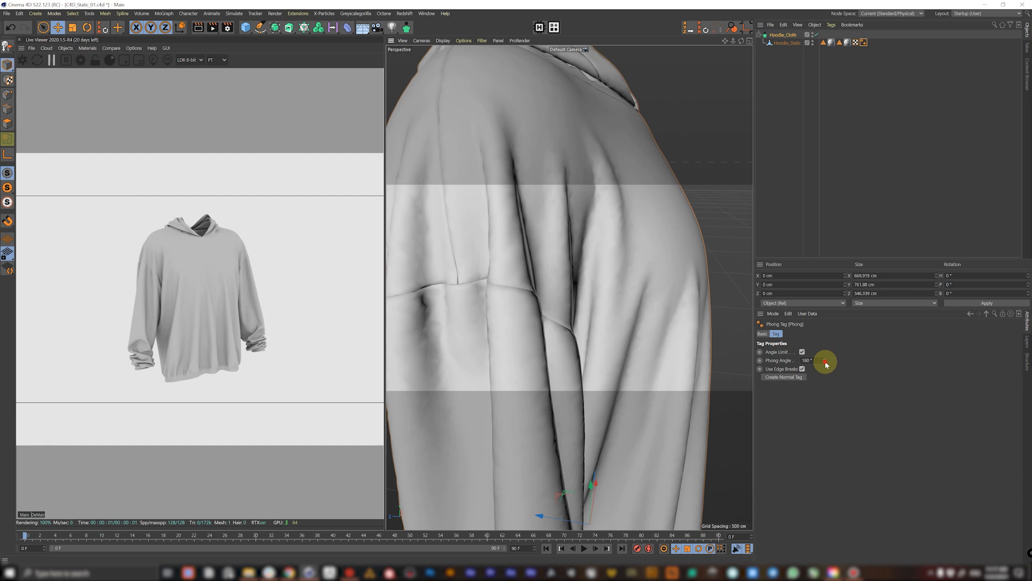
text(90)
key(Return)
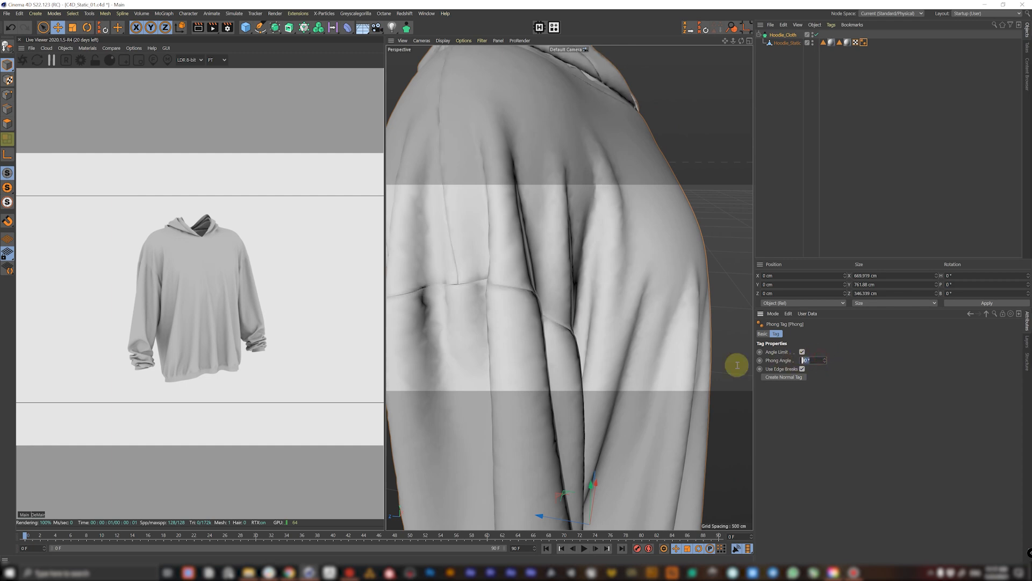
text(9)
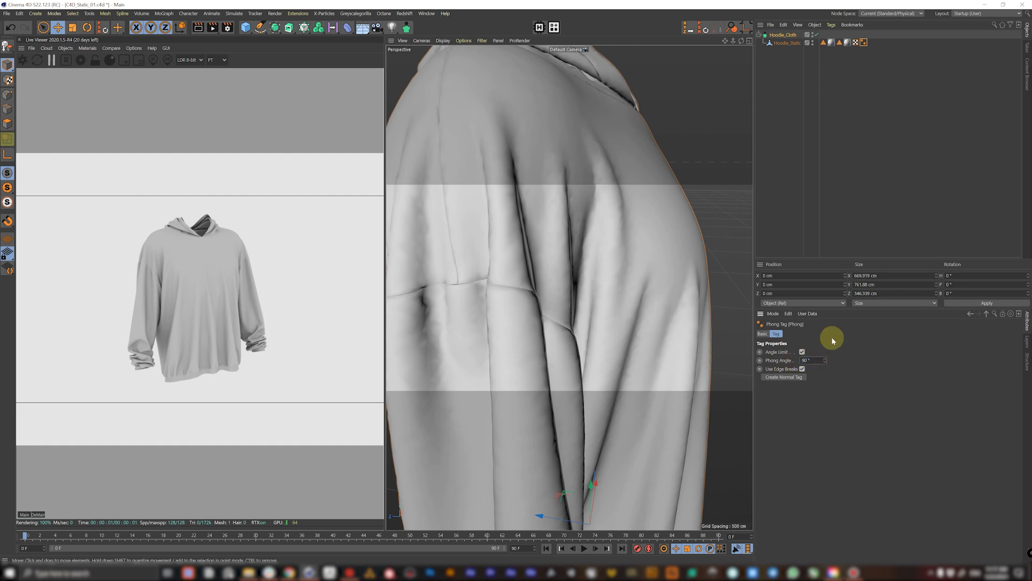
- Deselect the Phong tag, bring the hoodie's front into view and start the Octane live render
click(874, 214)
alt+drag(647, 258, 571, 256)
alt+middle_drag(611, 261, 560, 433)
alt+right_drag(636, 330, 614, 367)
alt+drag(614, 367, 579, 296)
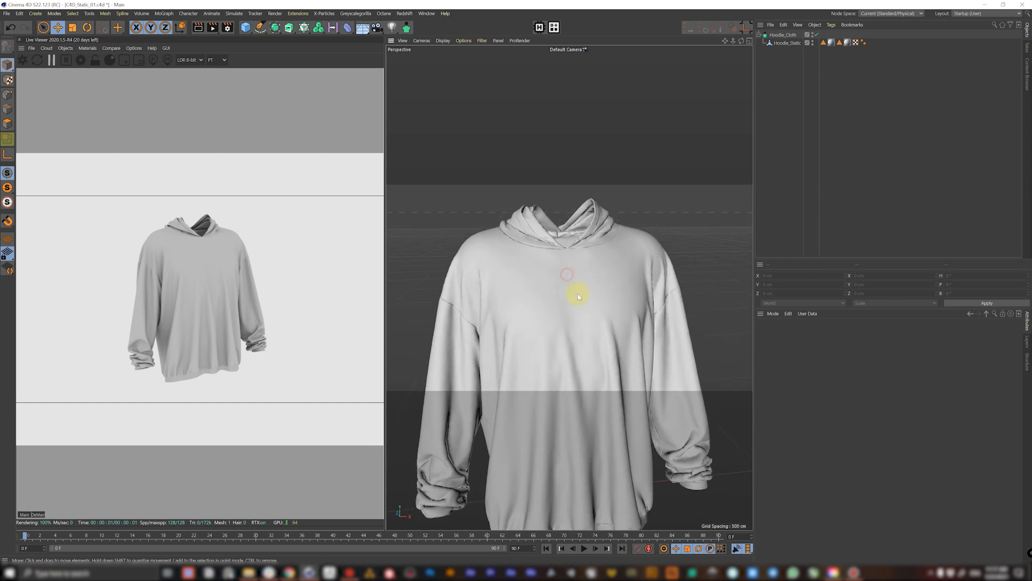
alt+right_drag(578, 297, 564, 297)
click(25, 59)
- Examine the rendered folds around the sleeve and armpit up close, and return to a view of the whole hoodie
alt+drag(512, 283, 587, 286)
alt+right_drag(565, 263, 626, 213)
alt+drag(584, 292, 582, 333)
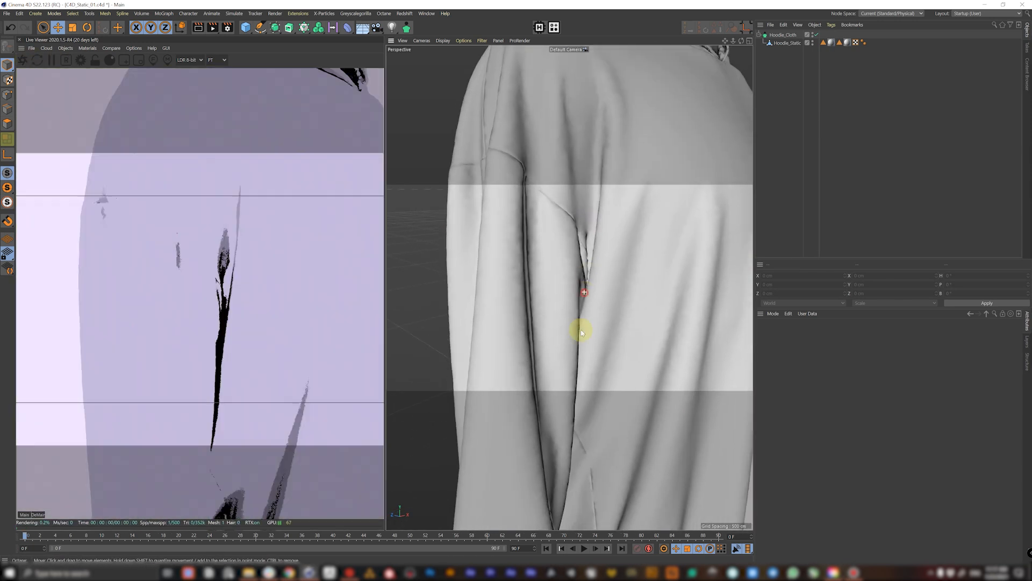
alt+right_drag(581, 332, 532, 295)
alt+drag(634, 286, 637, 275)
alt+middle_drag(636, 276, 543, 365)
alt+right_drag(562, 306, 522, 320)
alt+drag(558, 303, 574, 316)
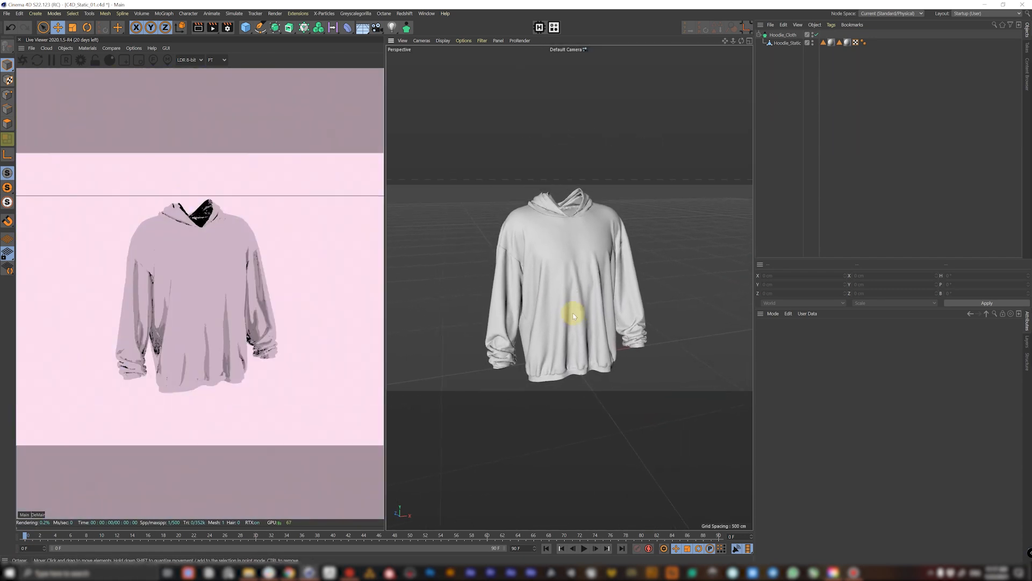
- Set the render output size to 1500 x 1500 pixels in the render settings and close them
click(228, 28)
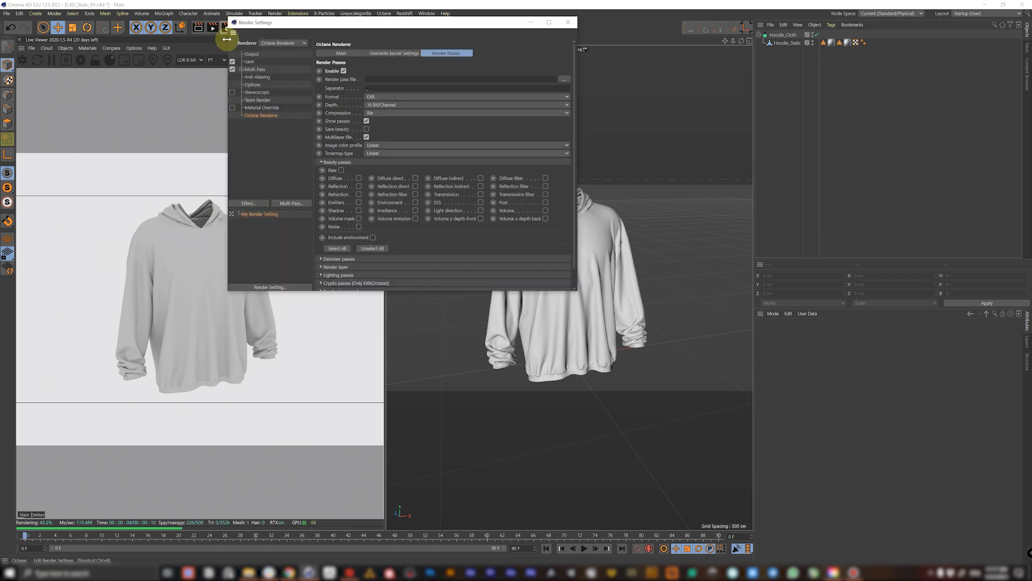
click(251, 53)
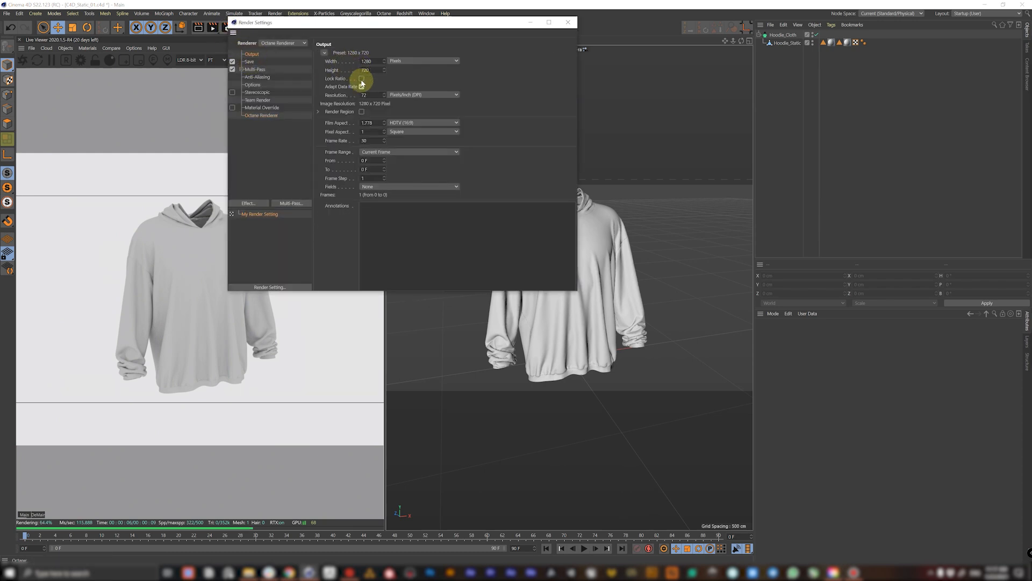
click(374, 61)
text(1500)
click(369, 70)
text(1500)
key(Return)
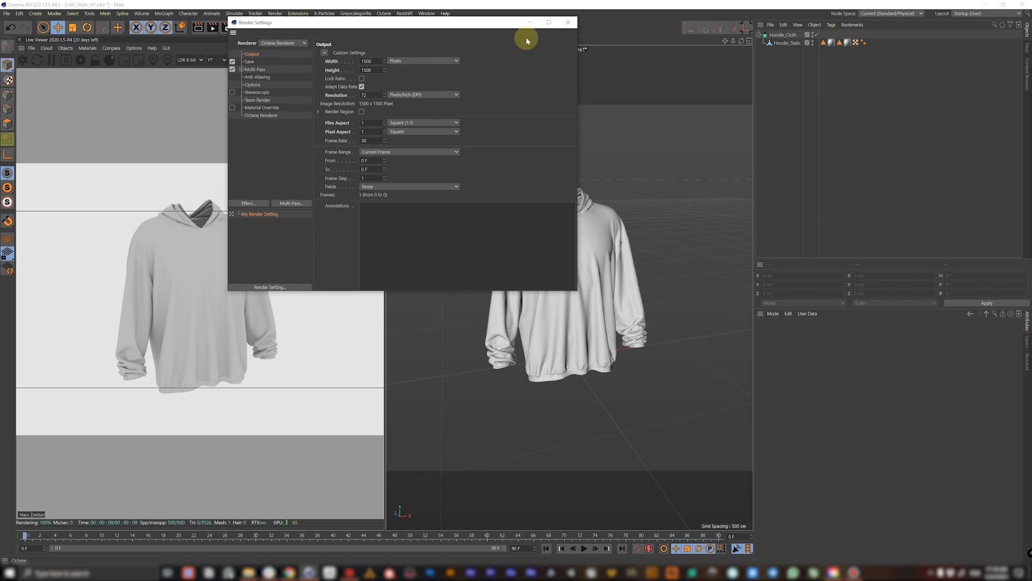
click(569, 23)
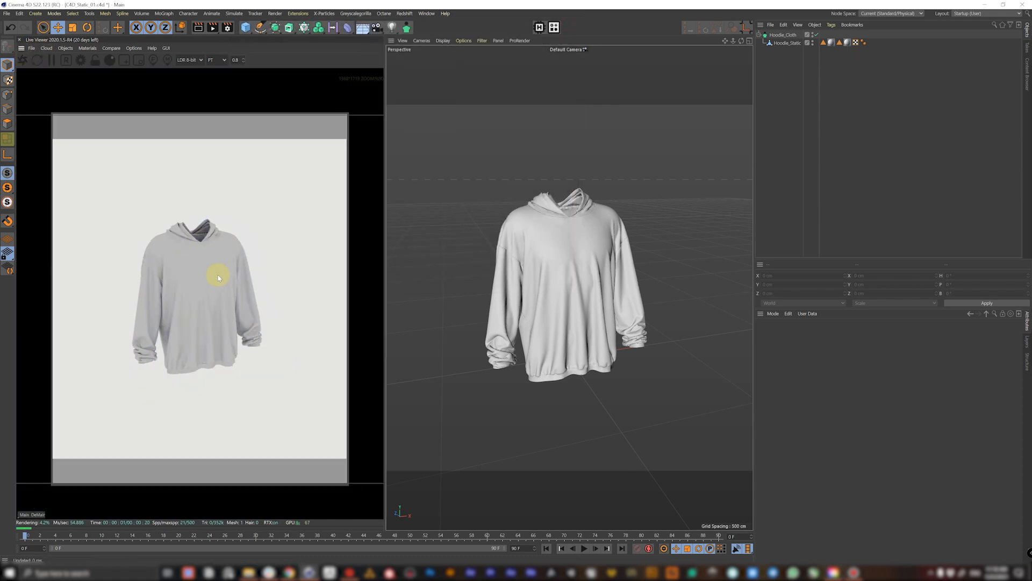
- Lock the Live Viewer to the render resolution, and save the scene with the hoodie turned slightly to one side
scroll(215, 277, down, 1)
scroll(214, 277, up, 2)
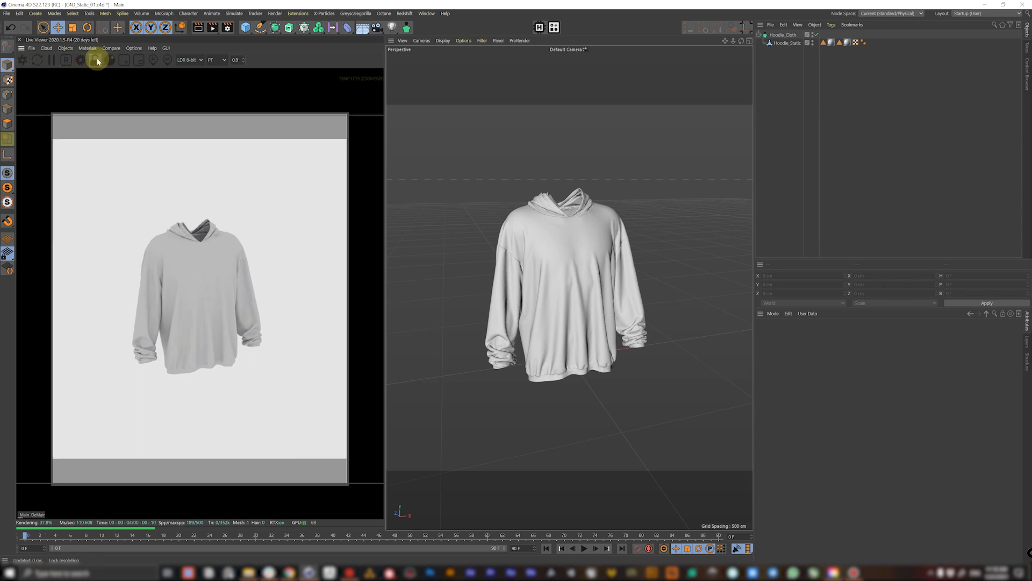
alt+middle_drag(549, 268, 553, 271)
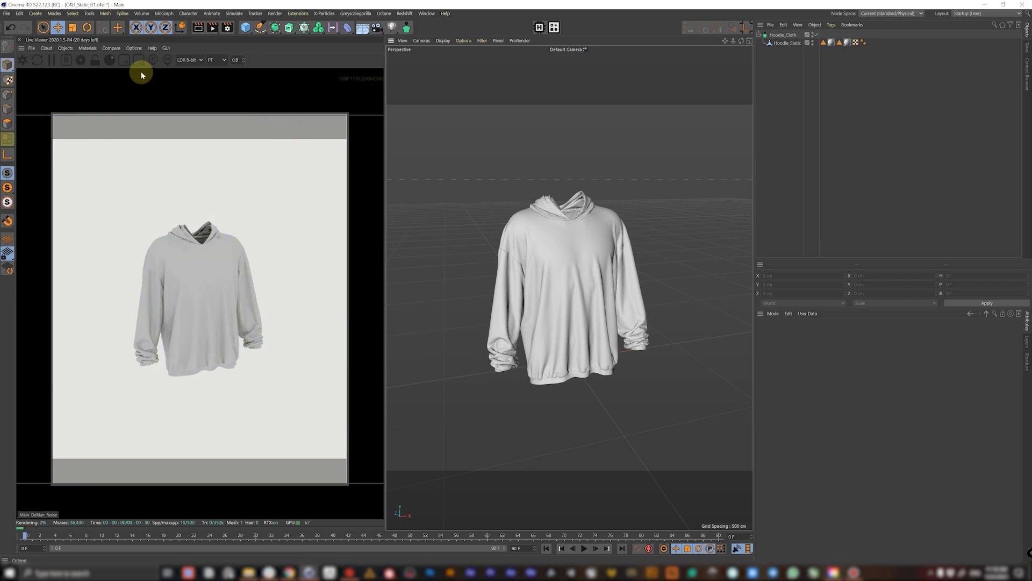
click(94, 59)
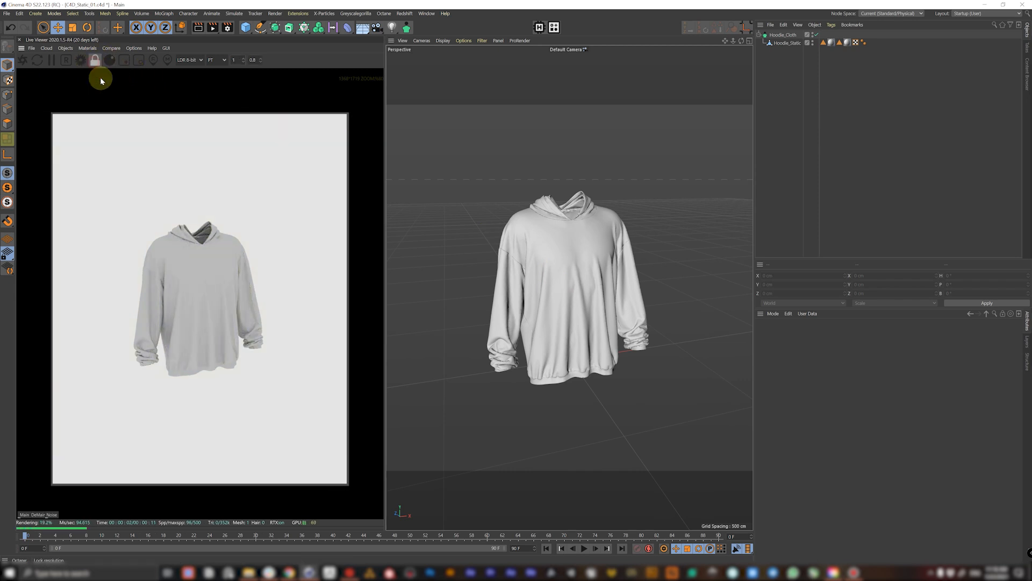
scroll(243, 249, up, 1)
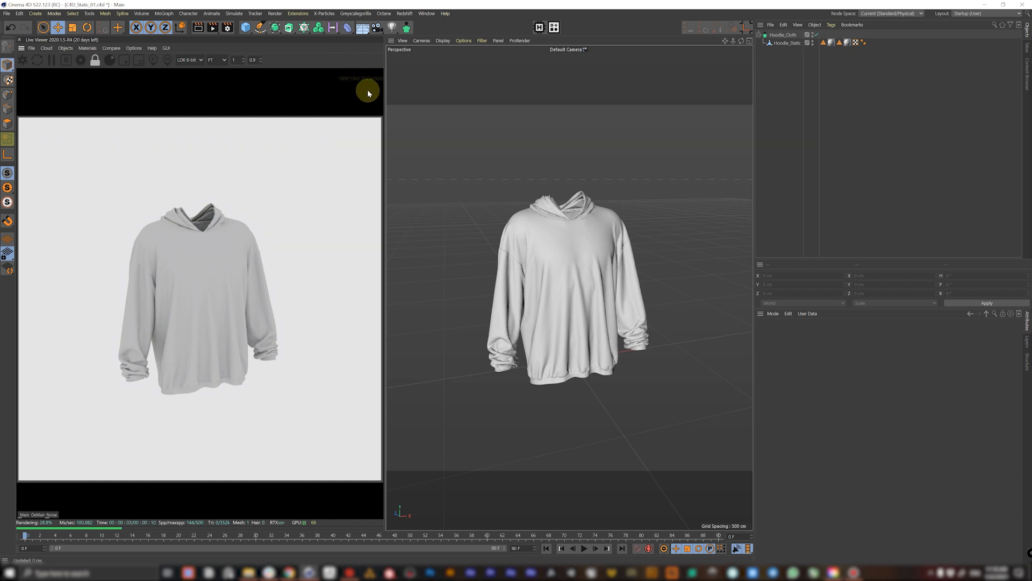
alt+drag(535, 311, 562, 294)
key(ctrl+s)
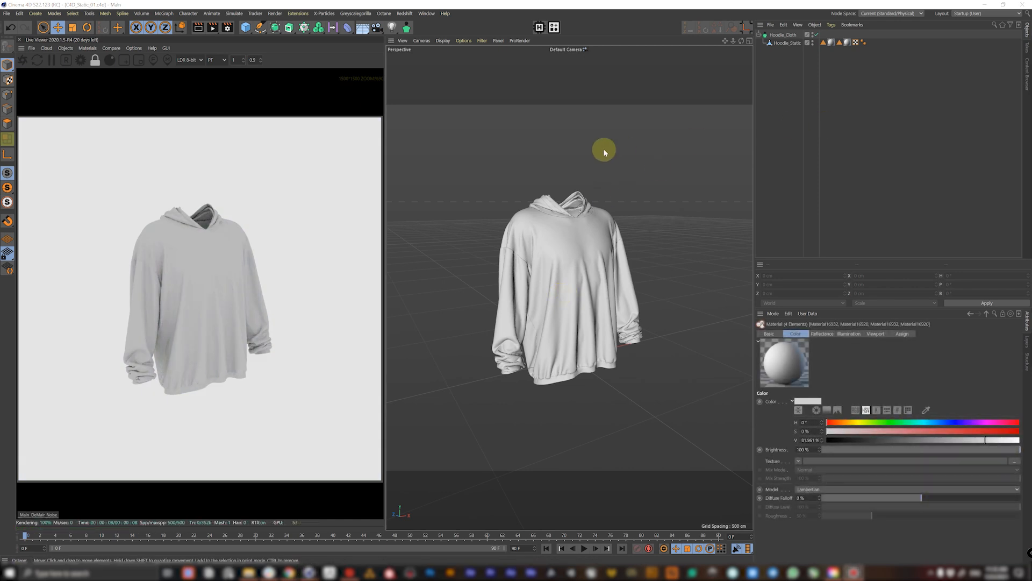
- Bring up the 05_SUBSTANCE_PAINTER Export folder in File Explorer, and open the Octane Node Editor in Cinema 4D
click(251, 571)
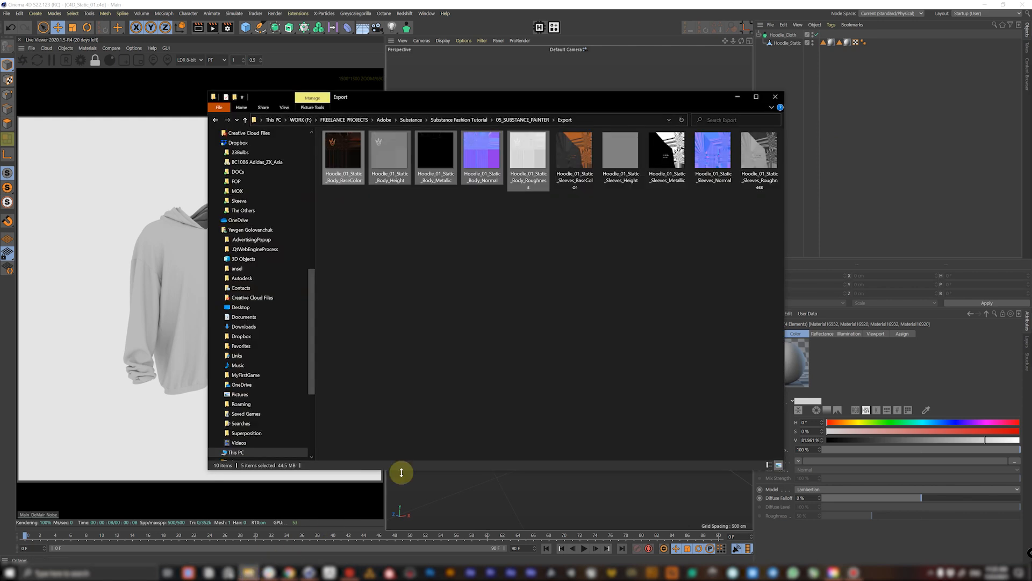
drag(528, 99, 535, 104)
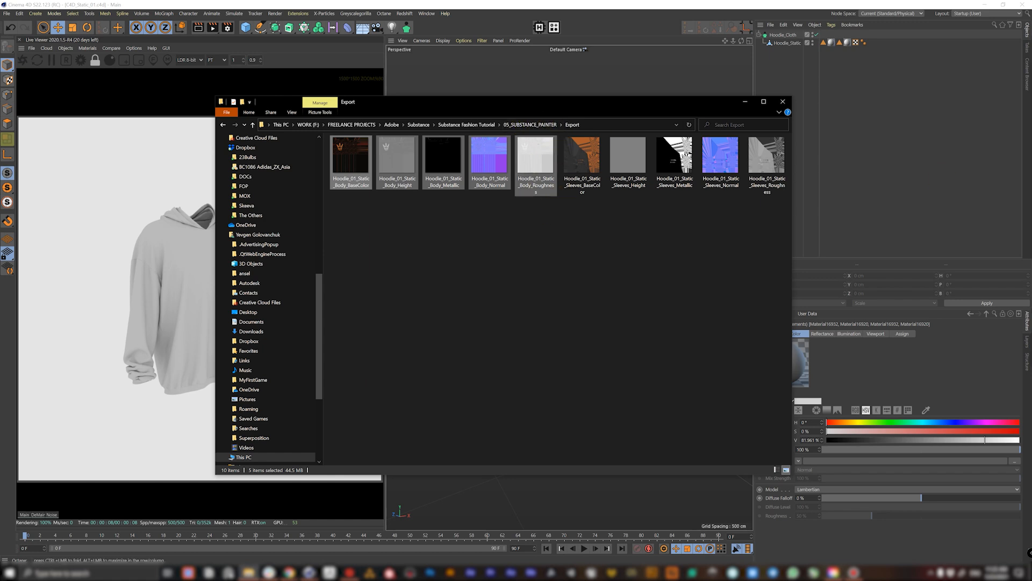
drag(1031, 77, 433, 41)
drag(214, 46, 177, 43)
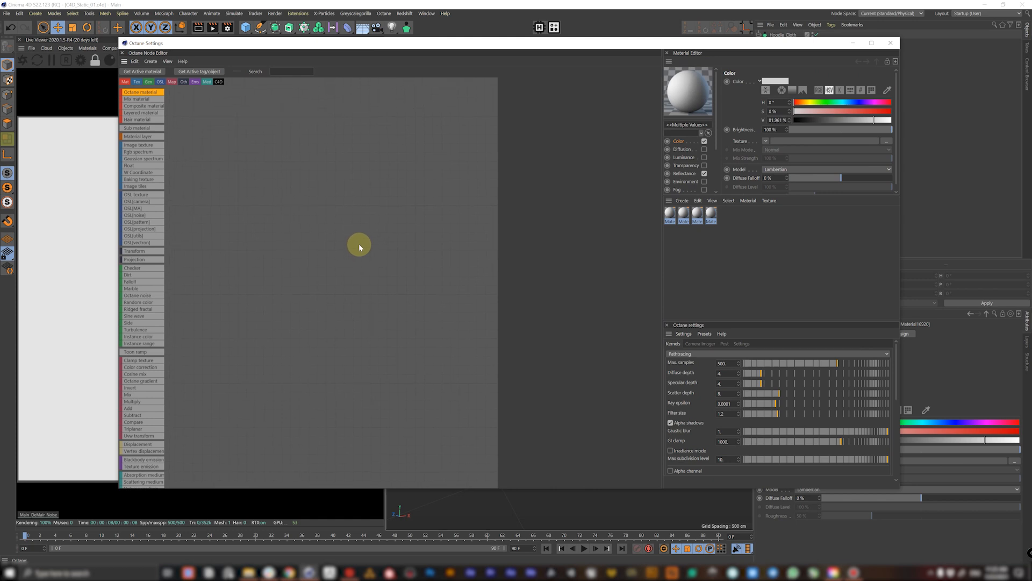
drag(265, 45, 385, 60)
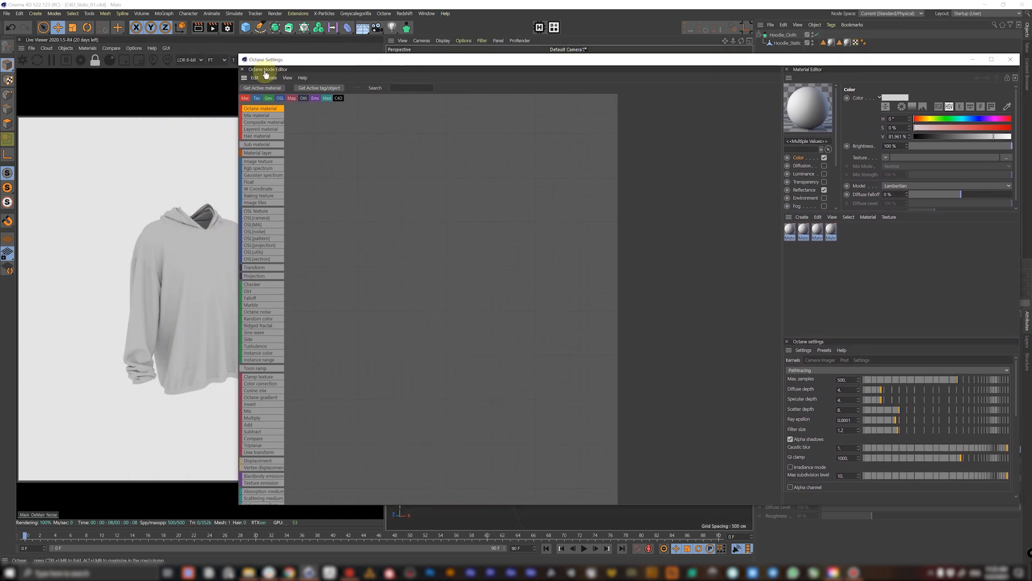
click(88, 48)
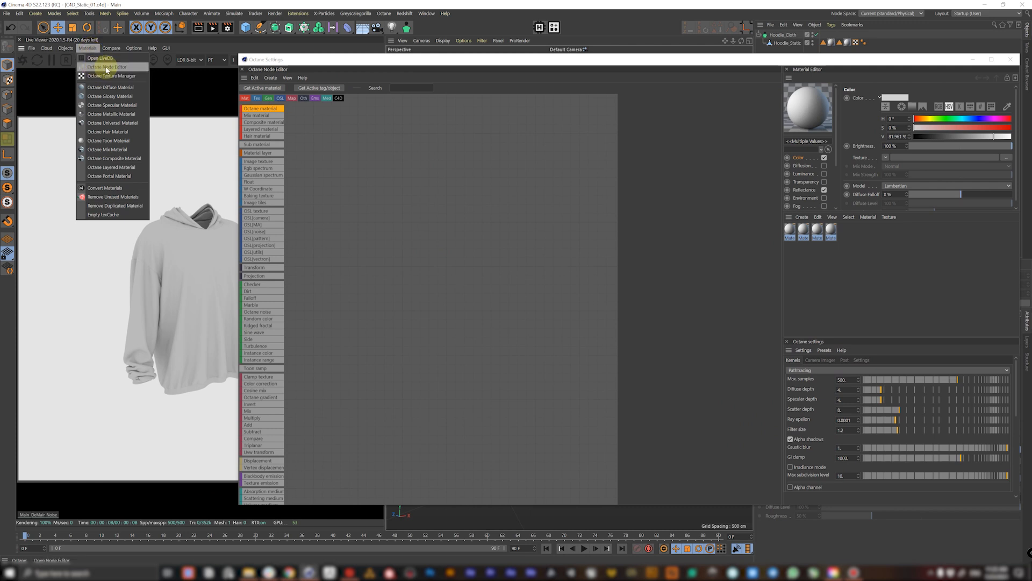
click(107, 68)
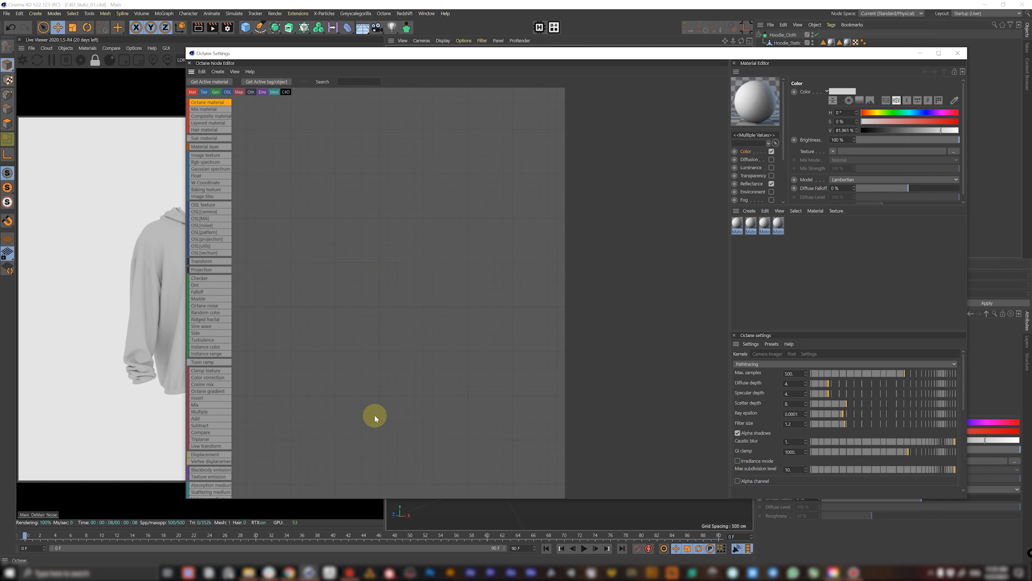
- Check the exported Body and Sleeves texture maps in File Explorer, and return to the Octane Node Editor in Cinema 4D
click(248, 572)
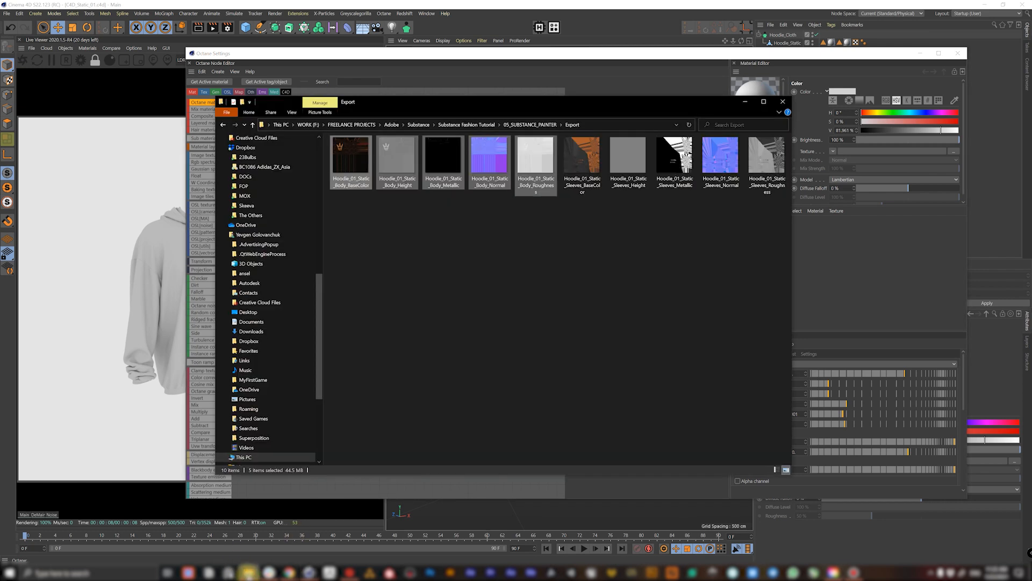
drag(526, 107, 518, 138)
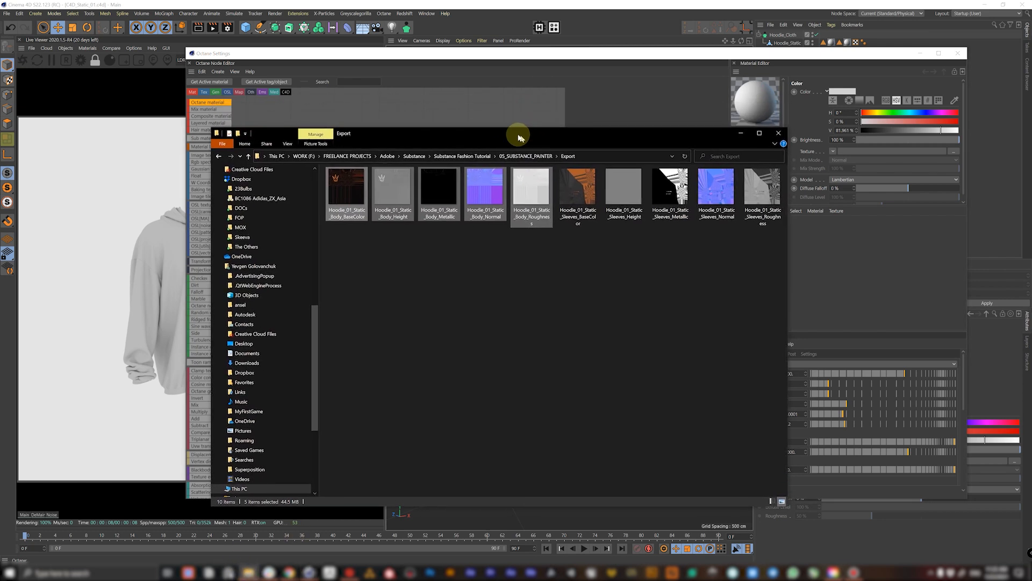
click(544, 54)
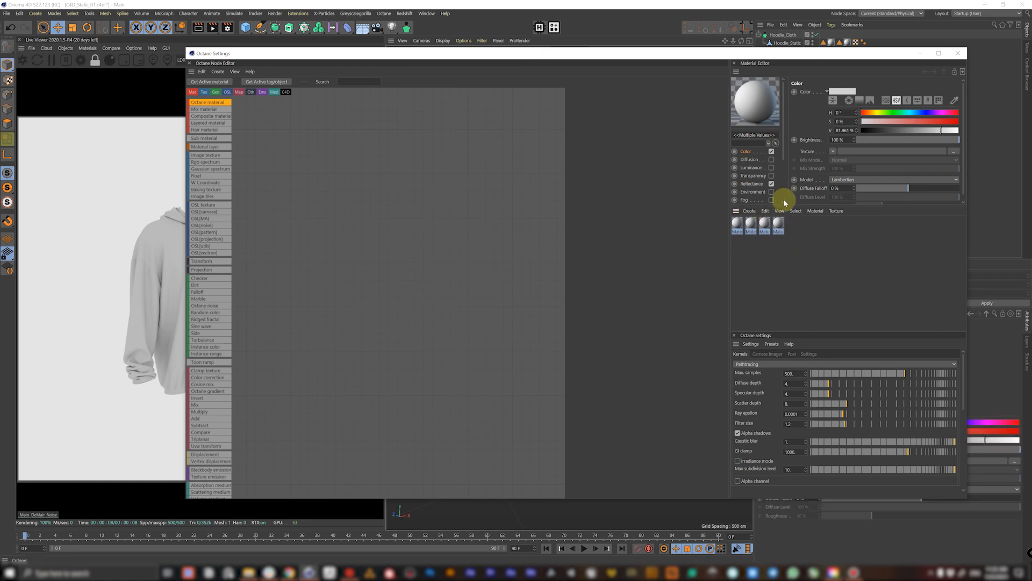
drag(750, 53, 734, 64)
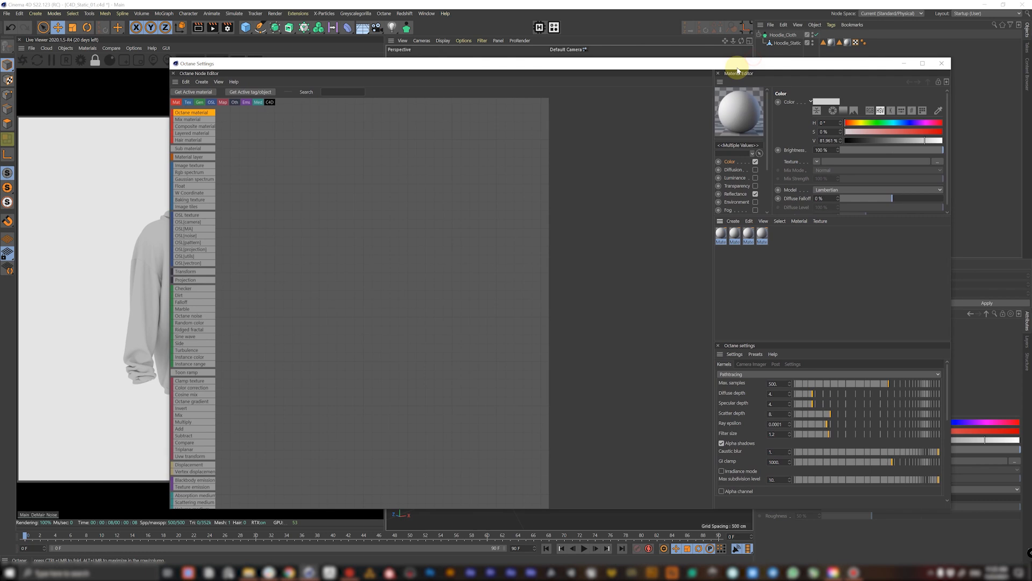
- Delete the four existing materials from the scene's material list
drag(792, 263, 708, 225)
key(Delete)
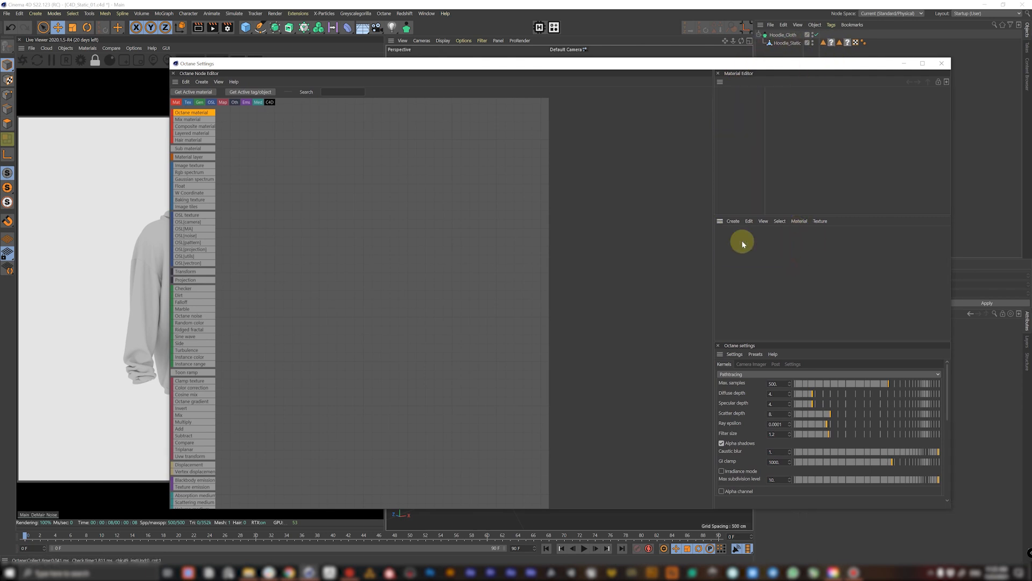
drag(556, 70, 555, 67)
- Create a new Octane material in the node editor and name it Body
drag(187, 112, 422, 267)
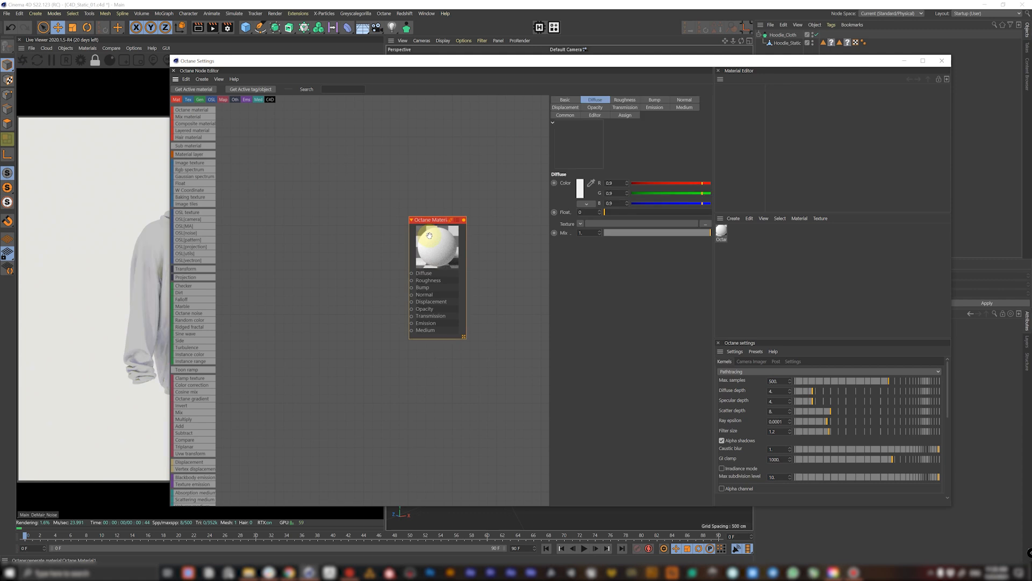
click(721, 231)
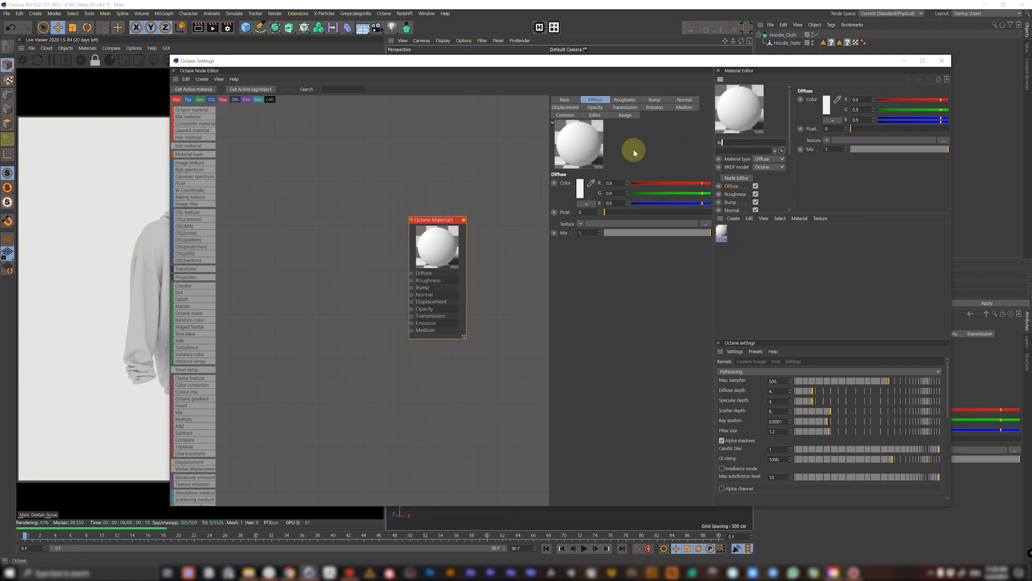
key(Return)
drag(440, 226, 443, 217)
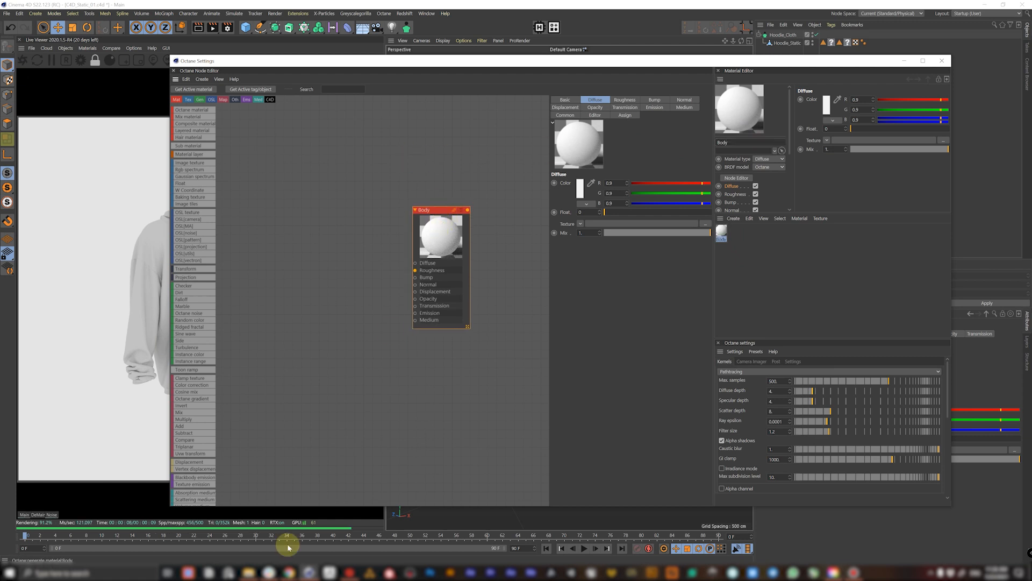
- Bring the five Hoodie_01_Static_Body texture maps from the Export folder into the Octane Node Editor as image textures
click(254, 573)
drag(531, 276, 315, 108)
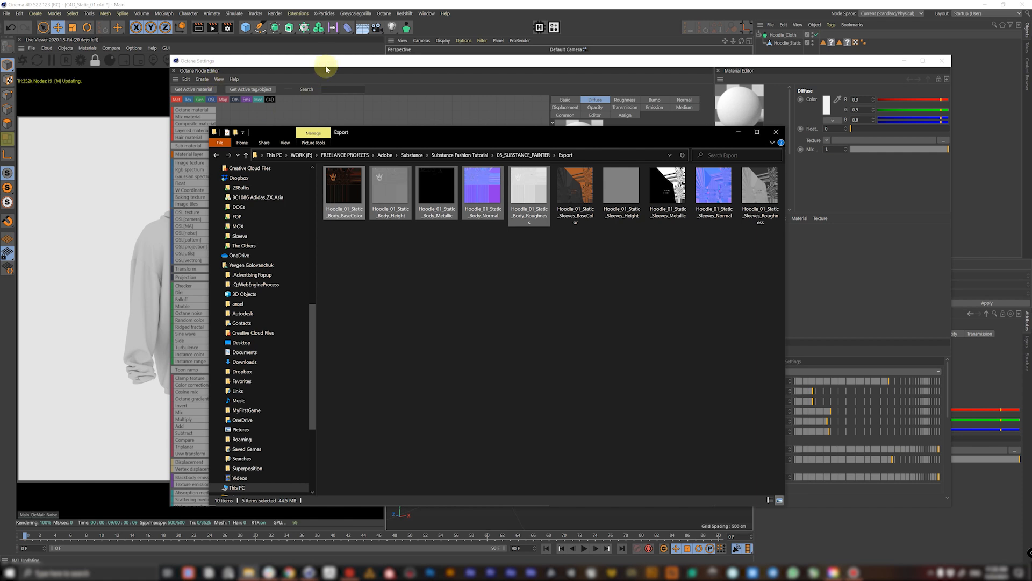
click(327, 62)
drag(395, 107, 314, 242)
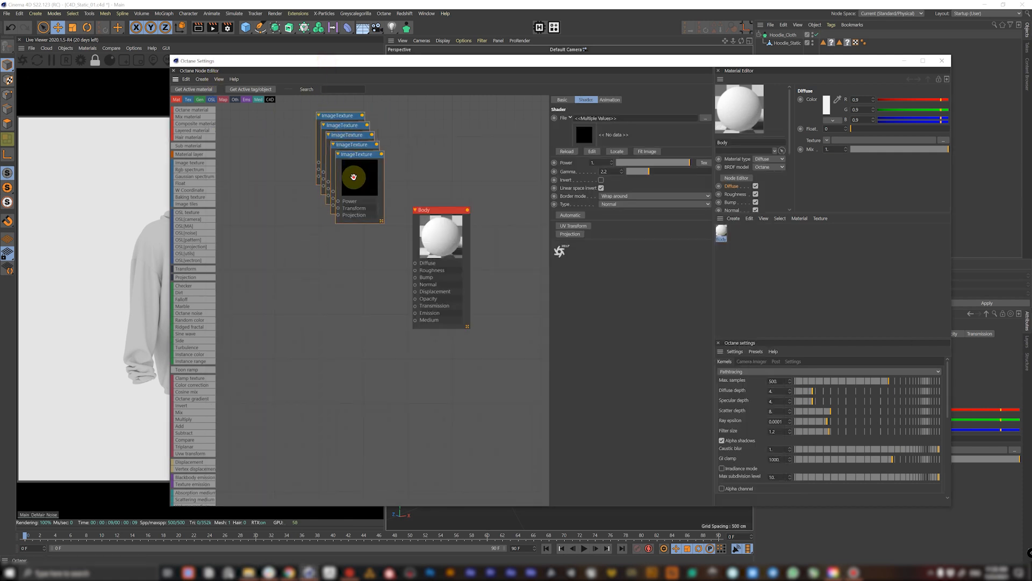
- Spread the overlapping Body image texture nodes apart around the Body material node
drag(353, 176, 325, 318)
click(325, 317)
drag(311, 284, 243, 302)
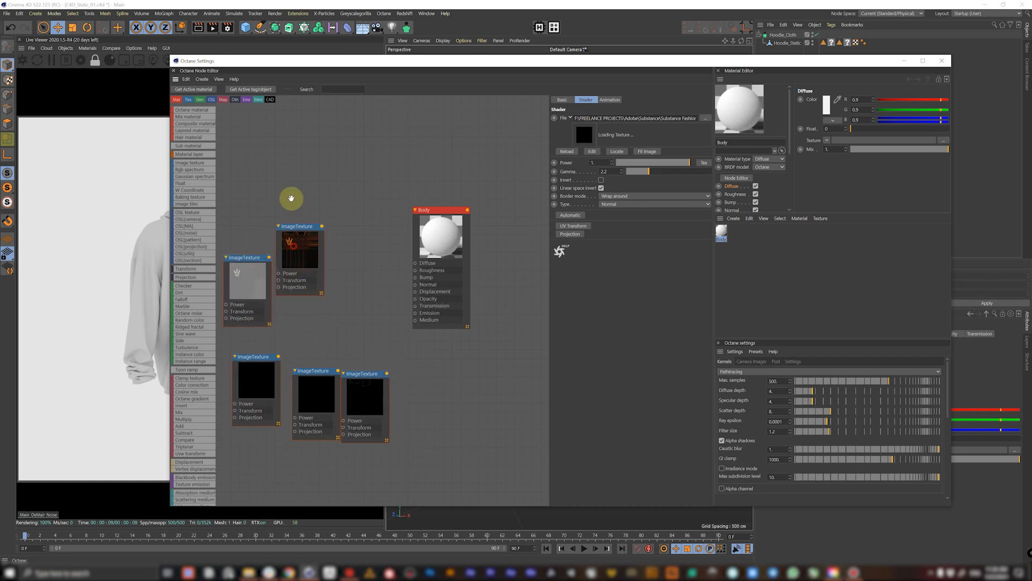
drag(299, 236, 297, 160)
click(316, 392)
drag(317, 392, 318, 376)
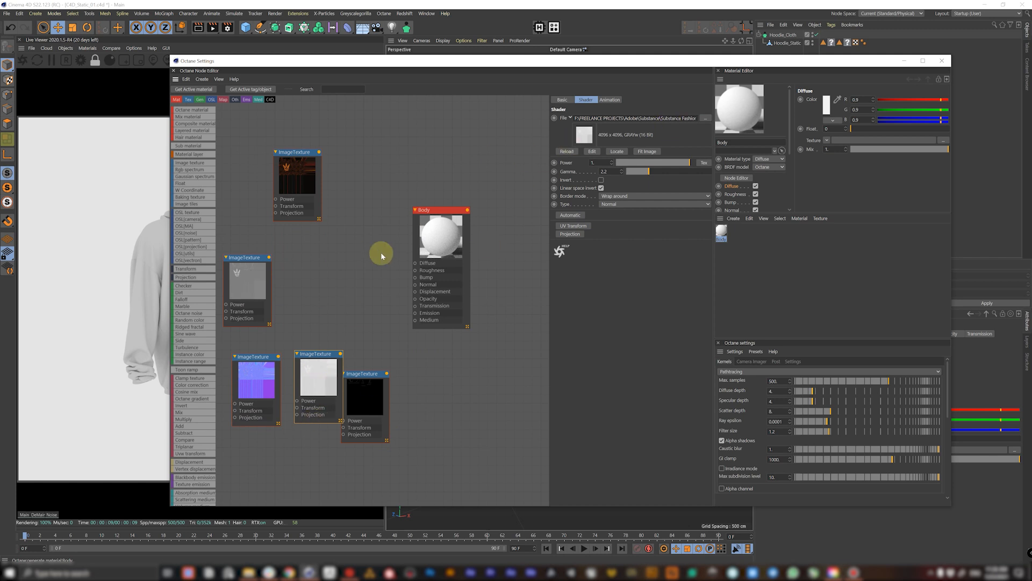
- Change the Body material's type to Universal and reposition its node beside the image textures
drag(424, 243, 420, 233)
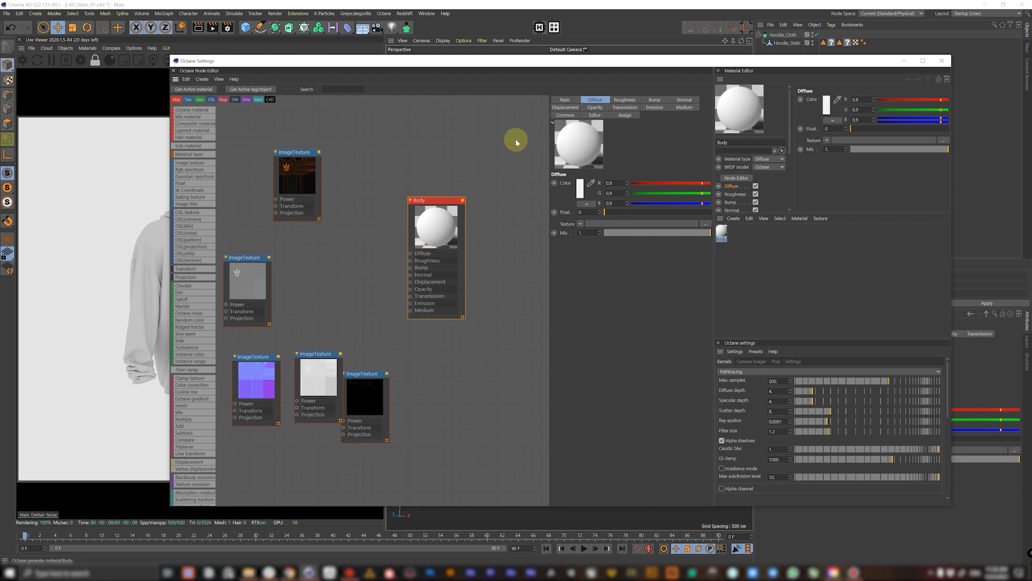
click(566, 100)
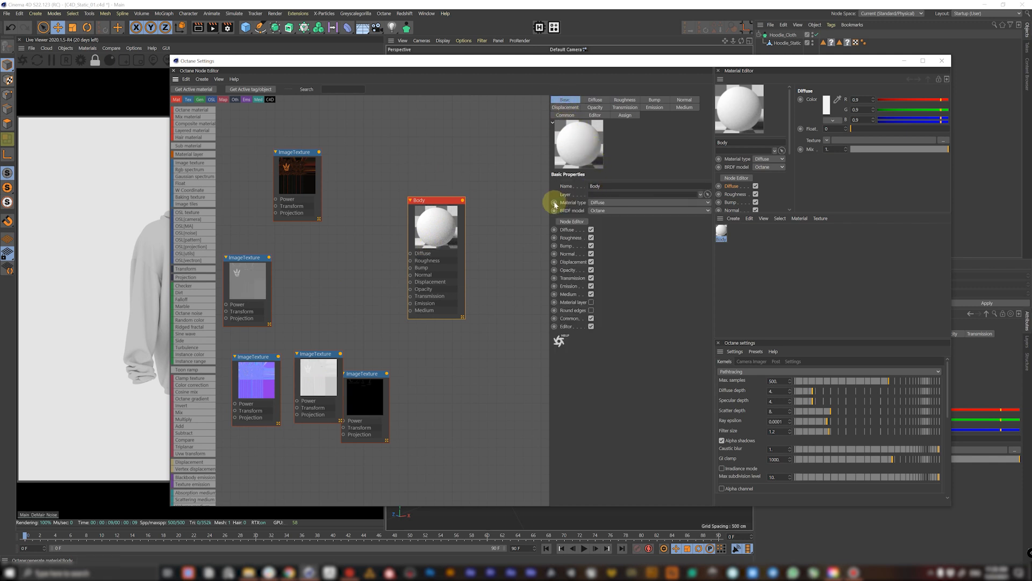
click(601, 203)
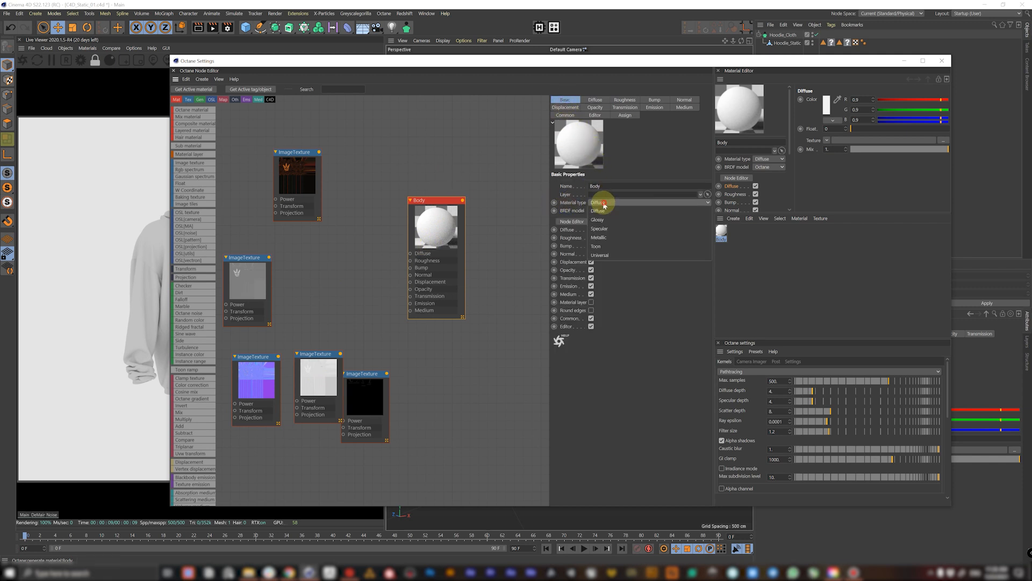
click(609, 257)
drag(440, 213, 457, 215)
click(325, 383)
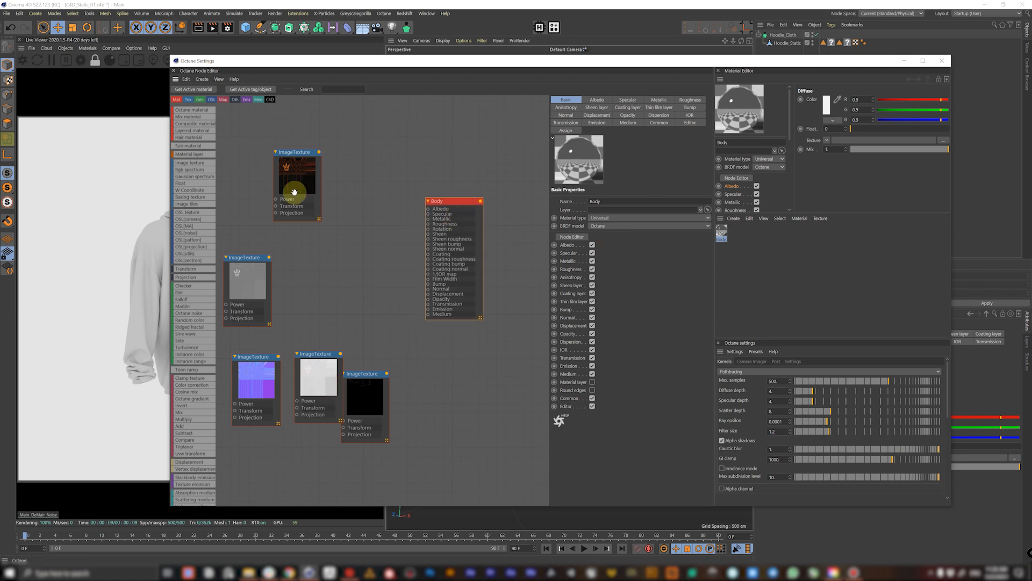
drag(448, 215, 422, 193)
- Check the file name of the Body BaseColor texture and connect it to the Body material's Albedo input
click(321, 155)
double_click(677, 120)
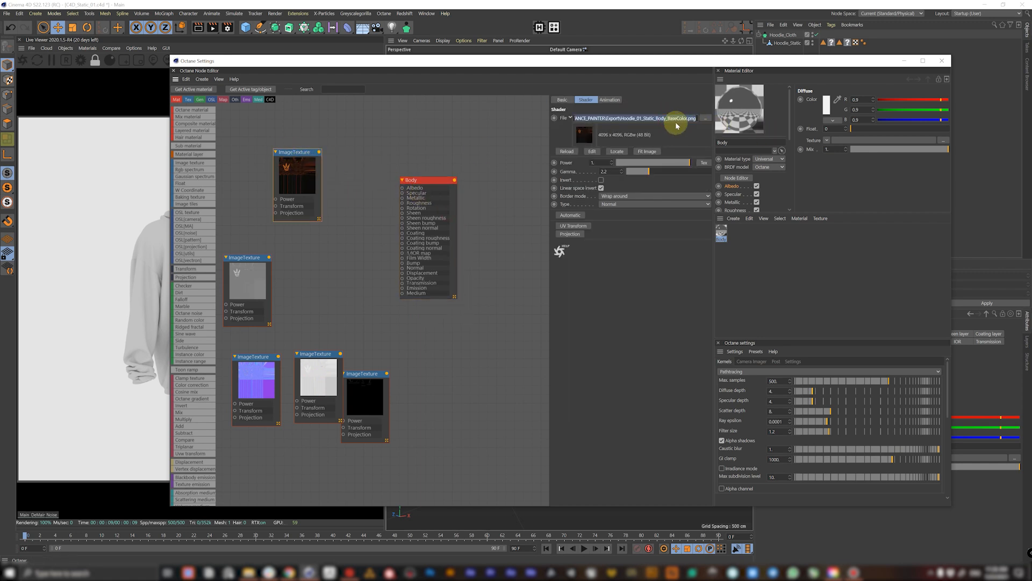
click(380, 148)
drag(320, 152, 401, 188)
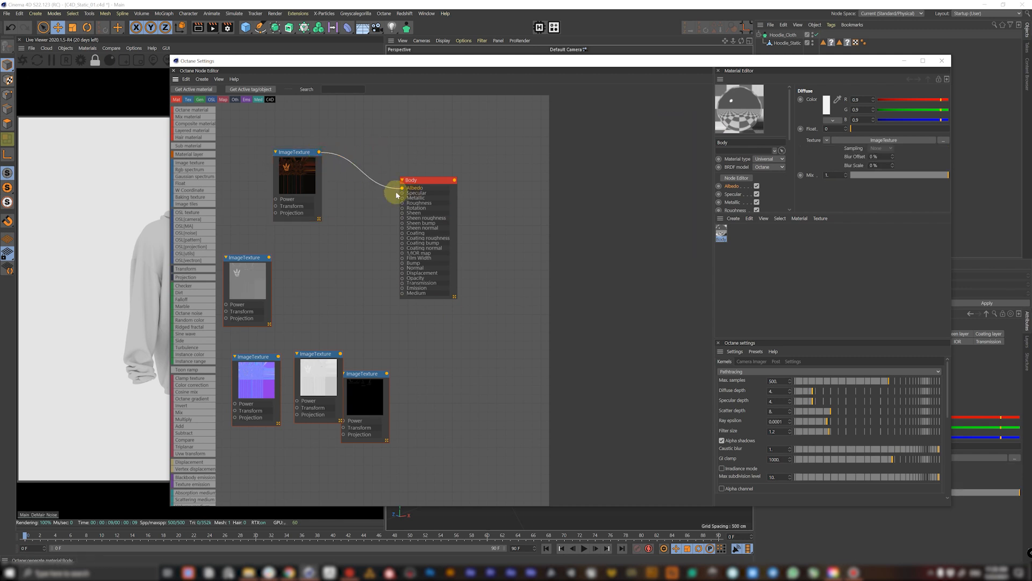
- Move the Height texture aside, and connect the Normal, Roughness and Metallic maps to the matching inputs of the Body material
click(253, 271)
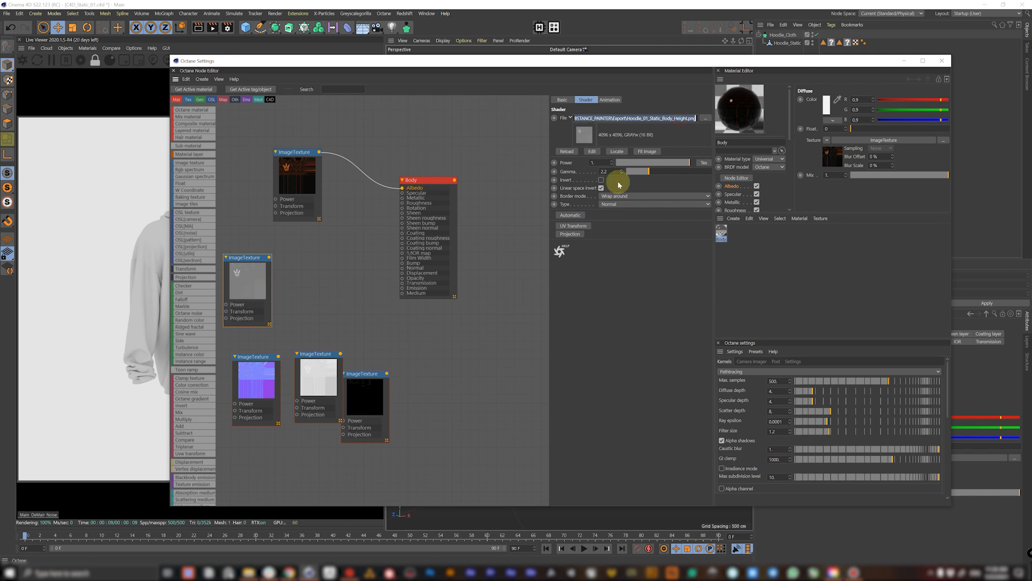
drag(242, 269, 382, 357)
drag(430, 403, 437, 441)
drag(249, 383, 400, 269)
drag(276, 272, 311, 314)
drag(322, 382, 402, 203)
click(672, 117)
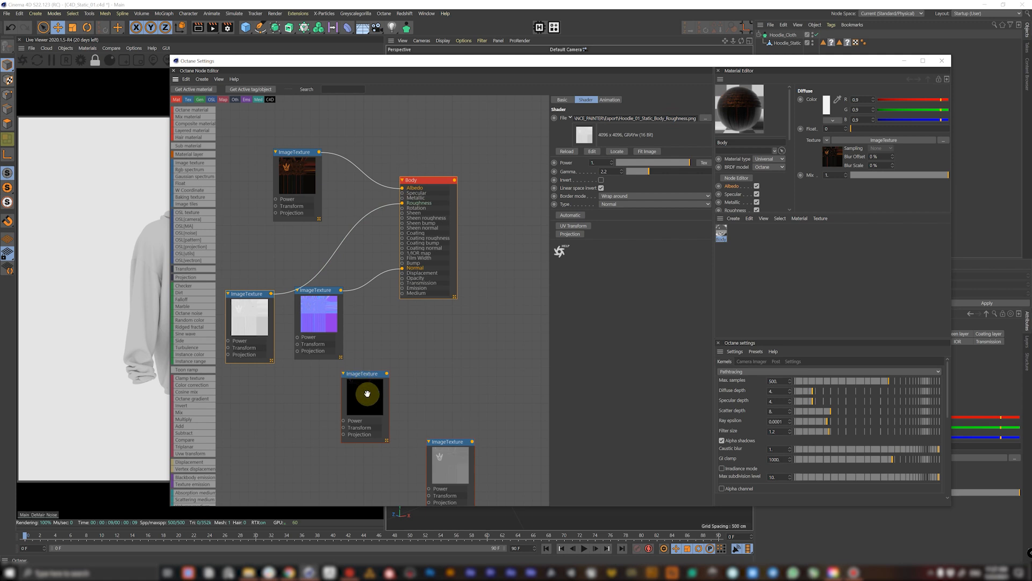
drag(360, 392, 404, 198)
- Stack the connected BaseColor, Metallic, Roughness and Normal texture nodes in a column beside the Body material
drag(307, 175, 312, 128)
drag(294, 259, 305, 228)
drag(318, 311, 317, 387)
drag(260, 335, 301, 329)
drag(320, 395, 298, 394)
- Collapse the four connected texture nodes, group them closer together, and place the unconnected Height texture node below them
double_click(303, 127)
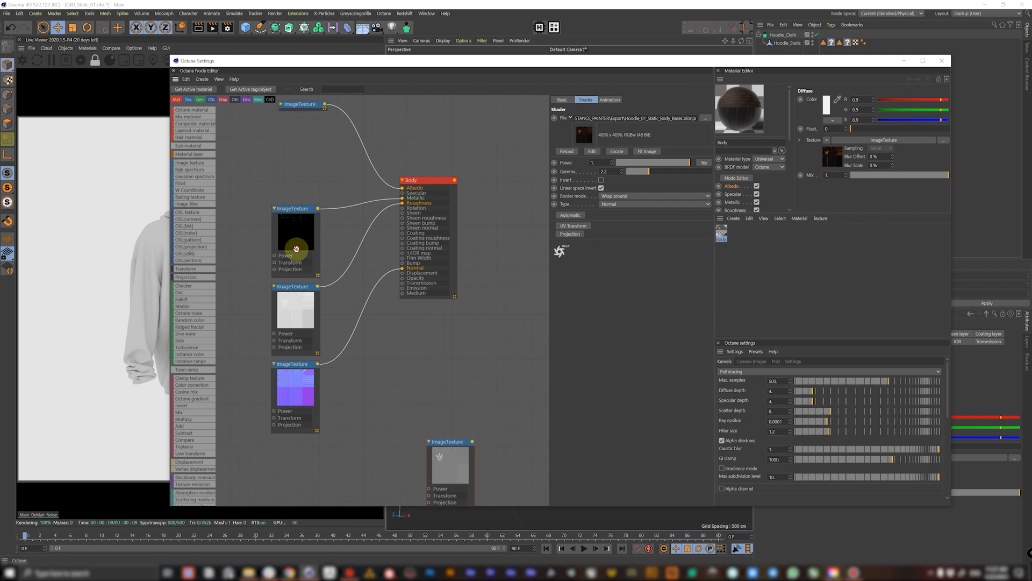
double_click(296, 249)
double_click(293, 296)
double_click(293, 364)
drag(295, 364, 299, 308)
drag(301, 208, 303, 264)
drag(299, 104, 288, 176)
drag(457, 449, 331, 414)
click(435, 365)
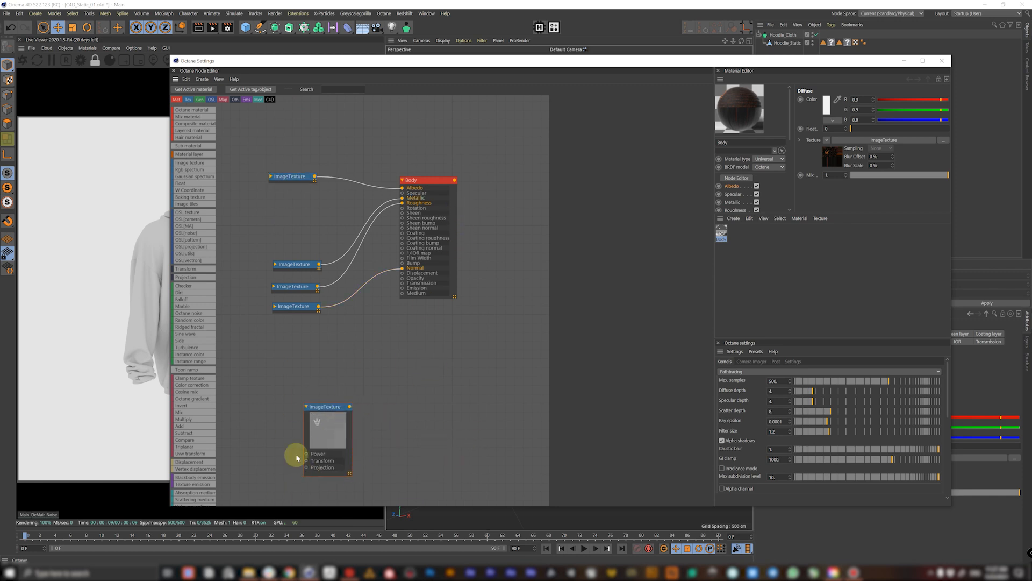
- Uncover the viewport and select Hoodie_Static's first polygon selection tag to check which hoodie parts it covers
drag(338, 65, 369, 139)
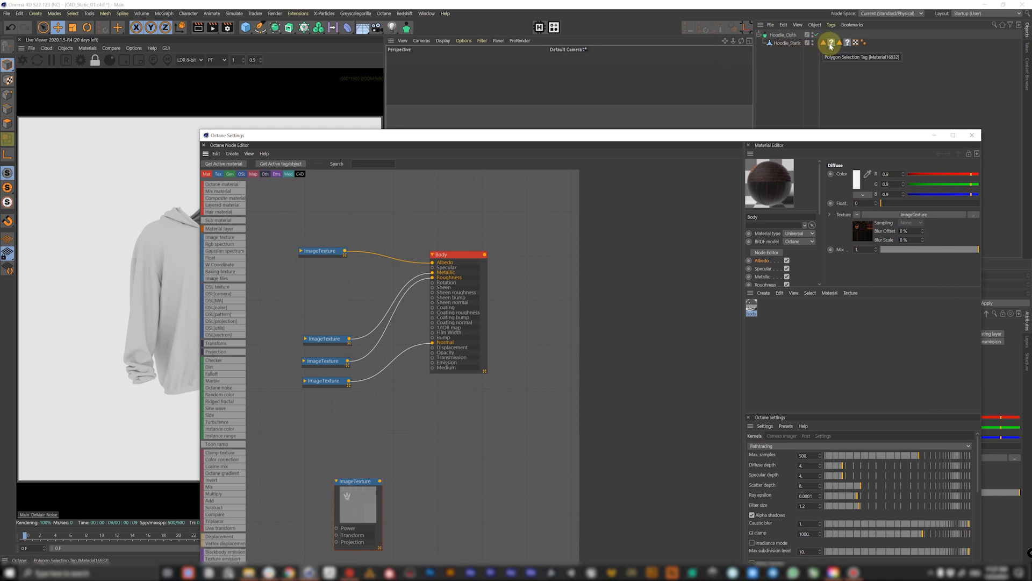
drag(518, 138, 581, 120)
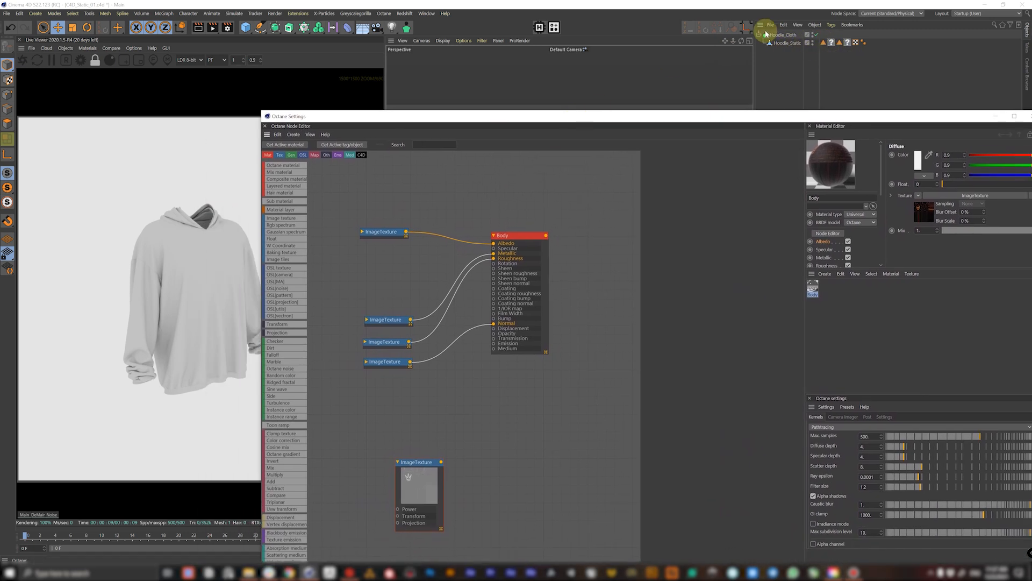
click(822, 43)
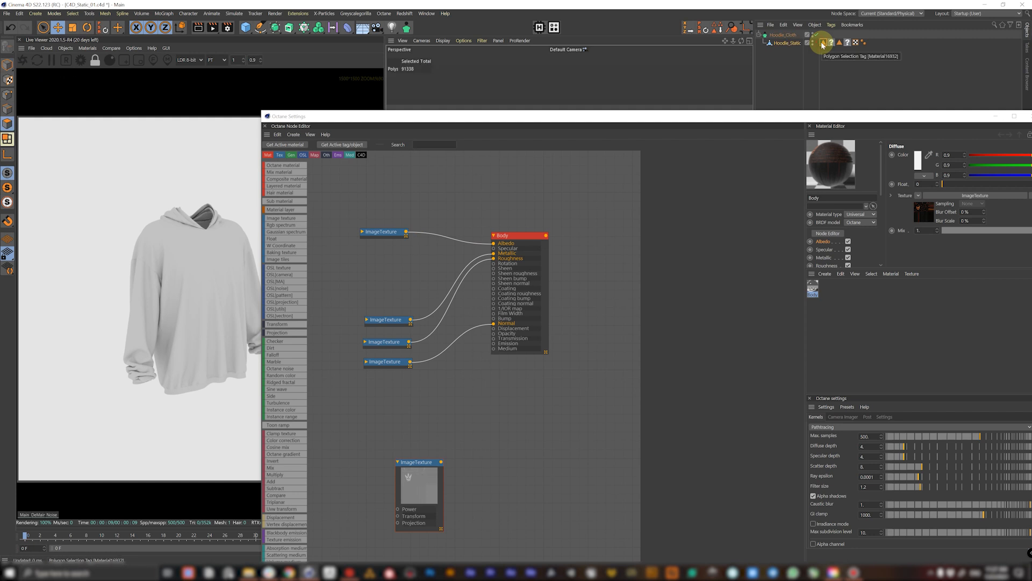
drag(578, 118, 519, 84)
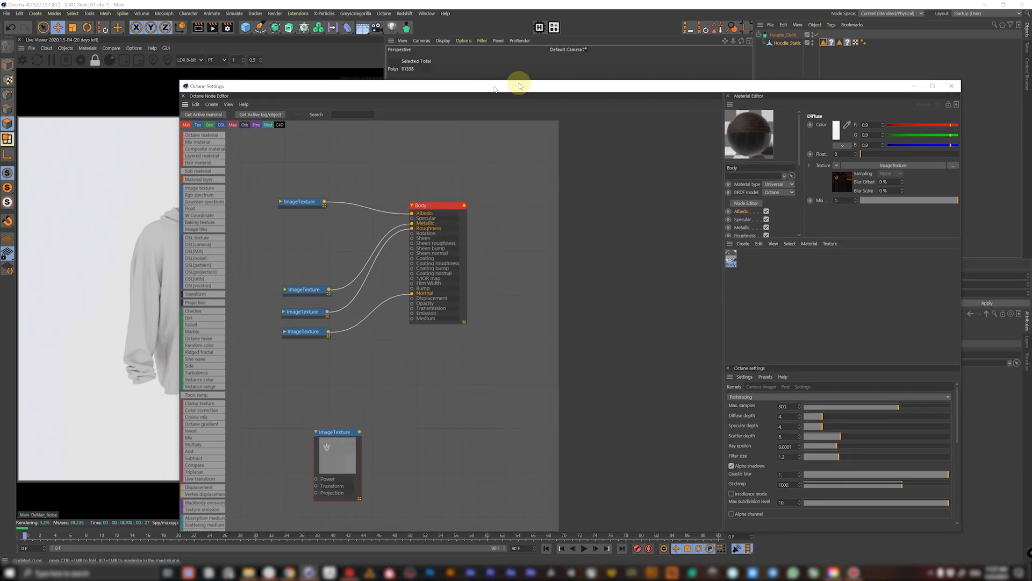
drag(625, 90, 654, 321)
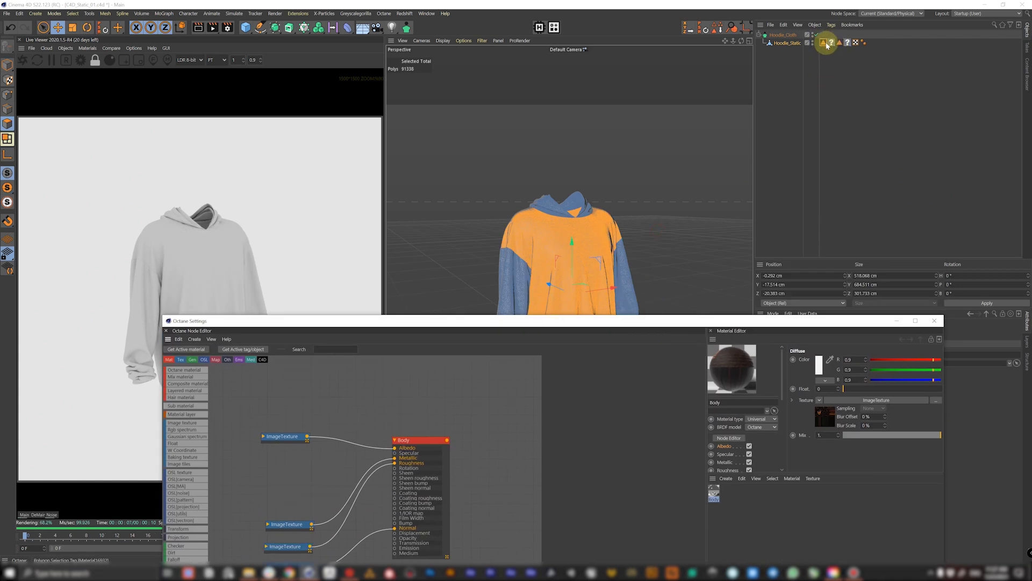
drag(788, 325, 758, 227)
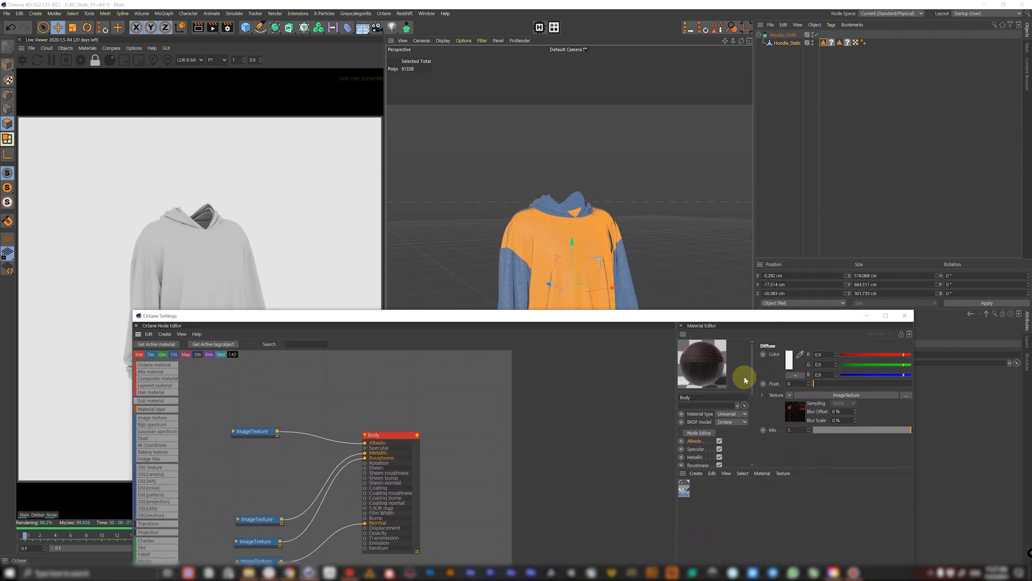
- Assign the Body material to Hoodie_Static's first texture tag, and check the textured hoodie in the Live Viewer
click(685, 487)
drag(731, 462, 786, 187)
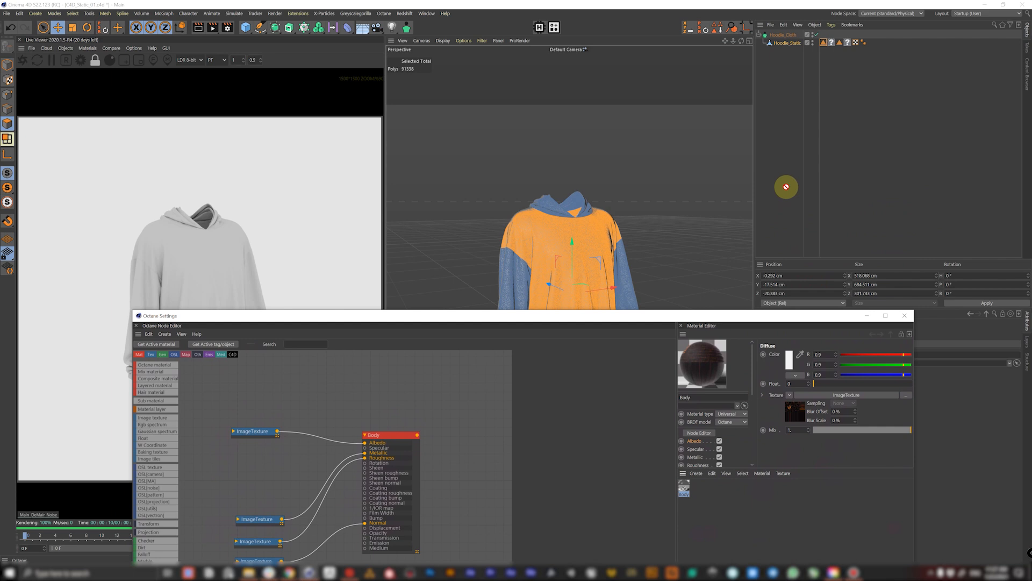
drag(833, 43, 832, 43)
drag(558, 310, 618, 56)
key(ctrl+z)
drag(288, 62, 412, 68)
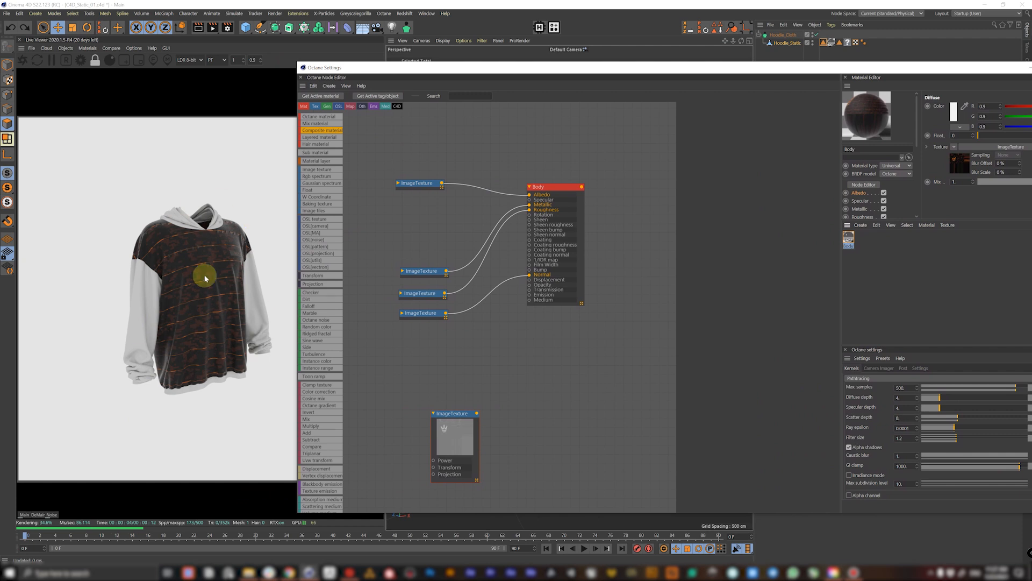
drag(387, 70, 235, 71)
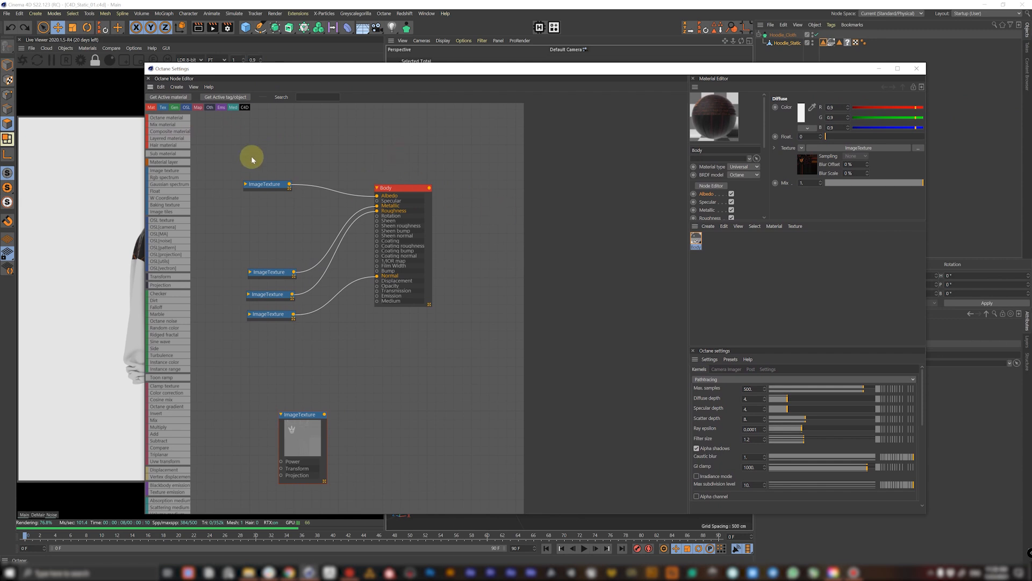
- Add a second Octane material node, place it below the Body material, and shift the Height texture node out of its way
drag(168, 117, 194, 135)
drag(475, 154, 474, 155)
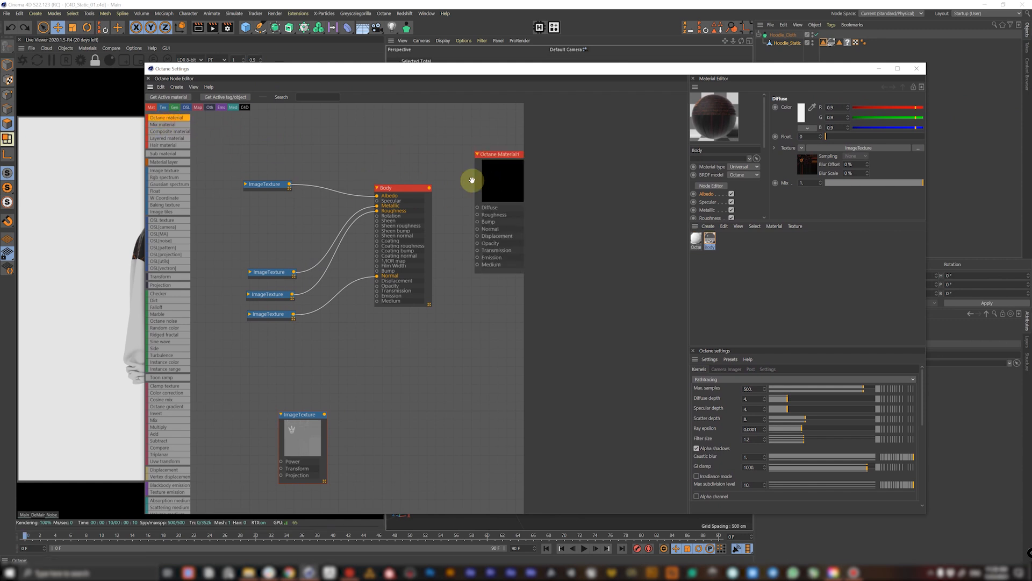
middle_drag(450, 341, 408, 299)
drag(454, 163, 348, 339)
drag(285, 358, 245, 435)
drag(251, 395, 198, 406)
middle_drag(305, 317, 352, 327)
drag(397, 327, 404, 327)
click(404, 327)
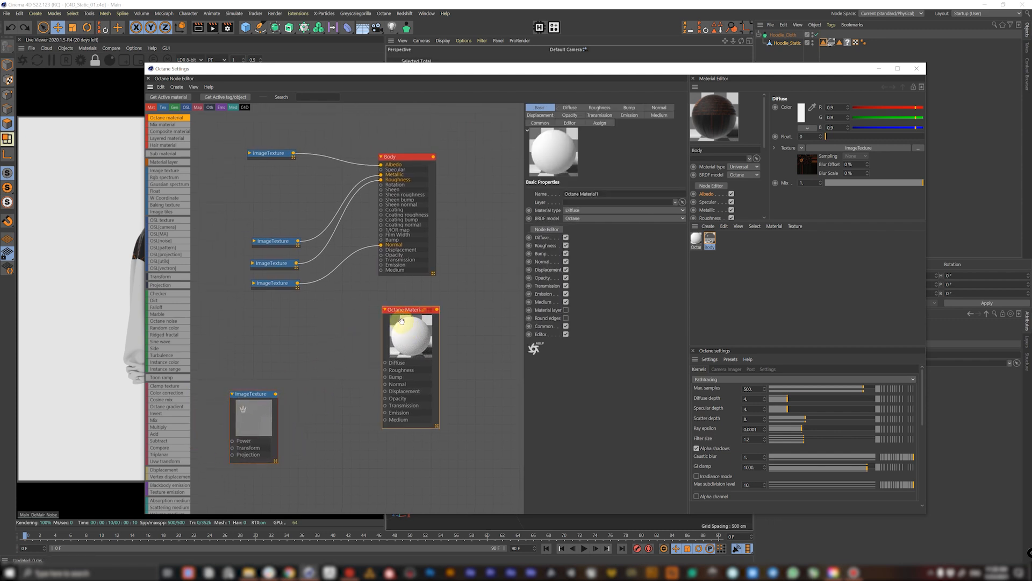
- Name the second material Sleeves and change its material type to Universal
click(697, 240)
click(720, 150)
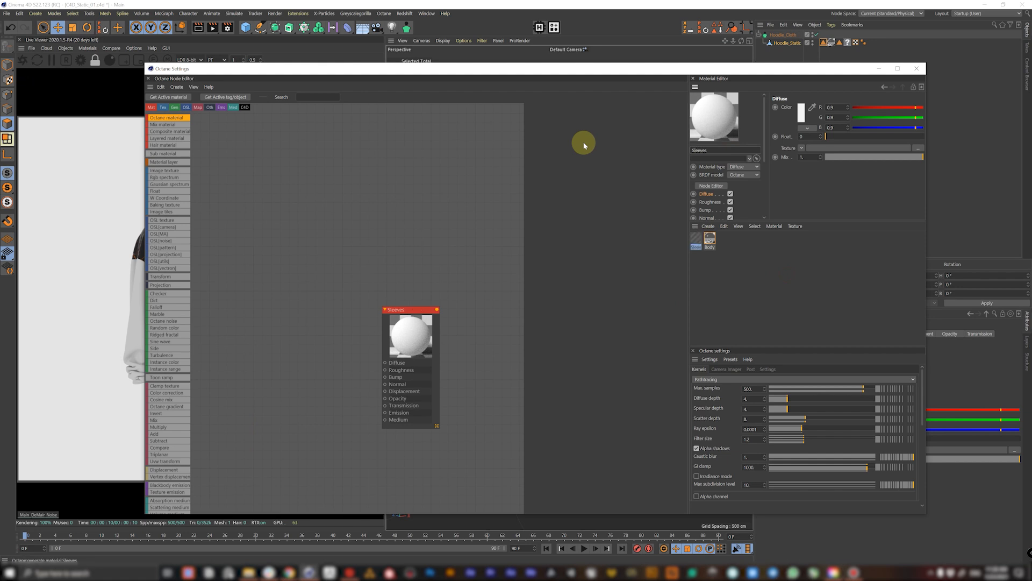
drag(386, 336, 375, 294)
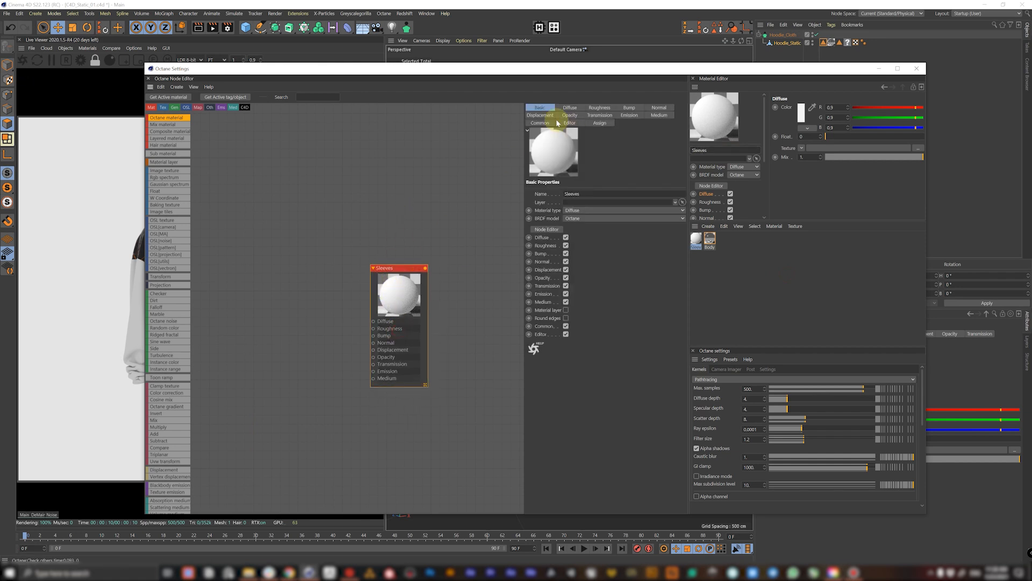
click(574, 211)
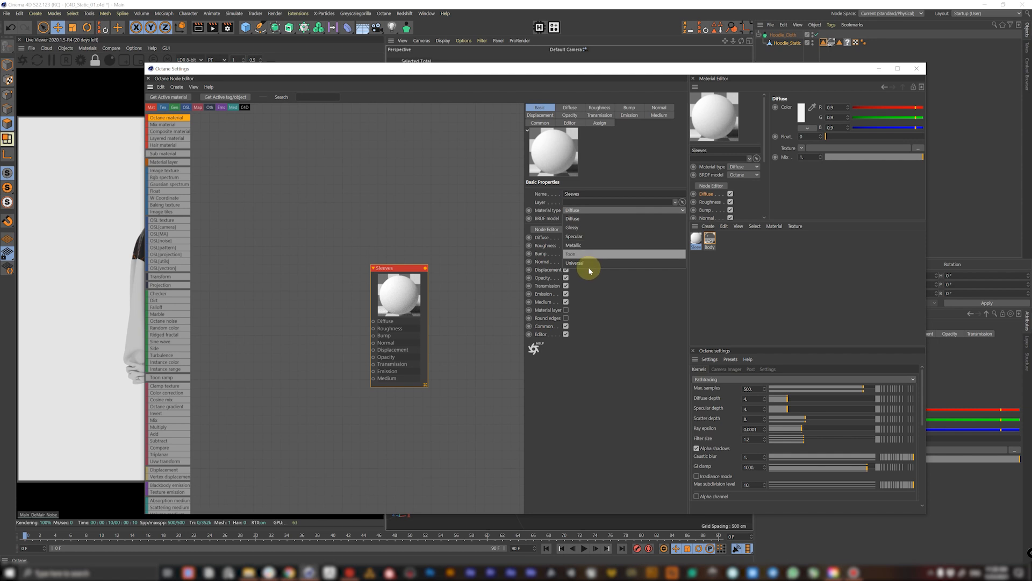
click(584, 263)
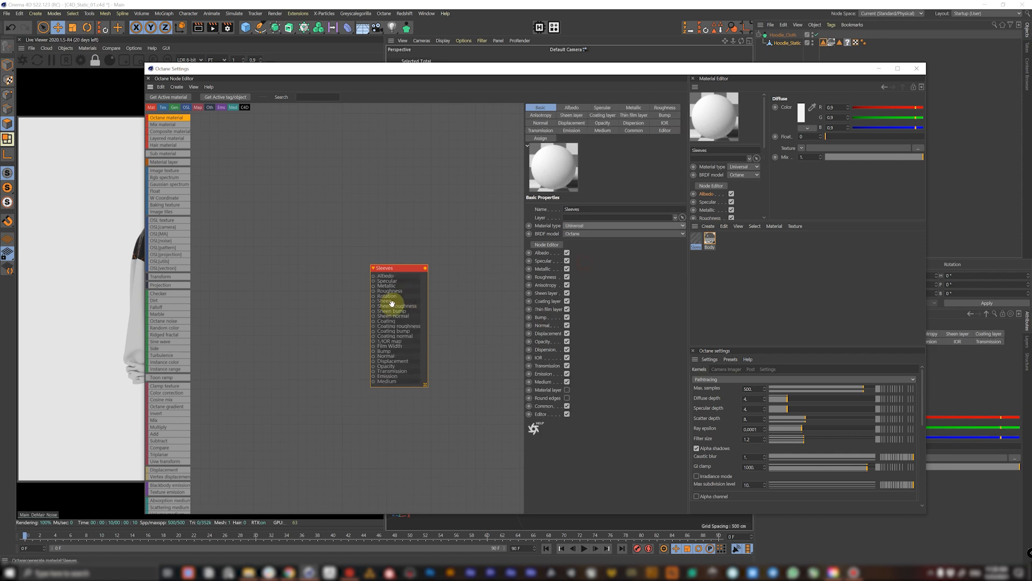
- Bring the five Hoodie_01_Static_Sleeves texture maps from the Export folder into the node editor beside the Sleeves material
click(249, 568)
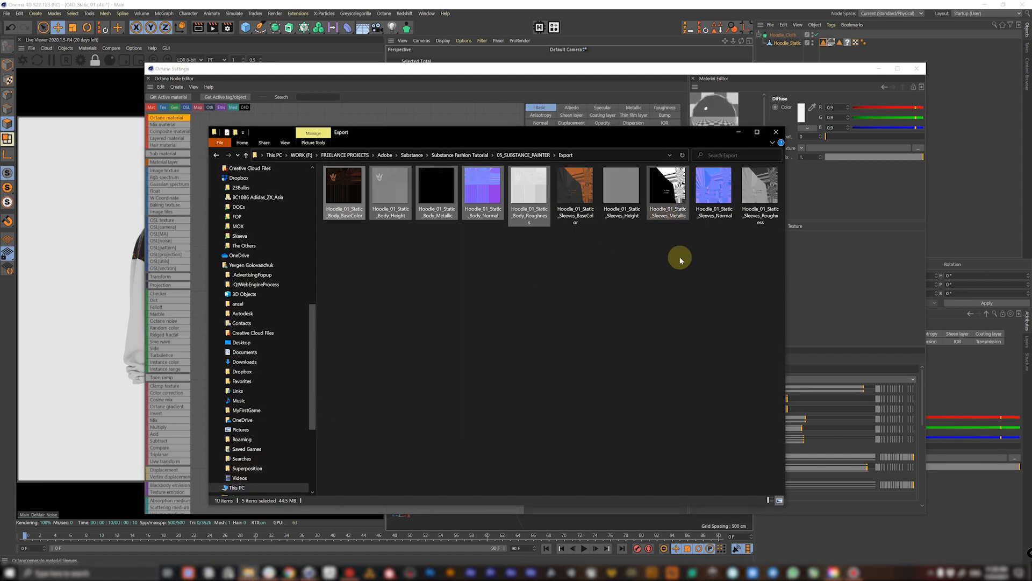
drag(766, 287, 437, 115)
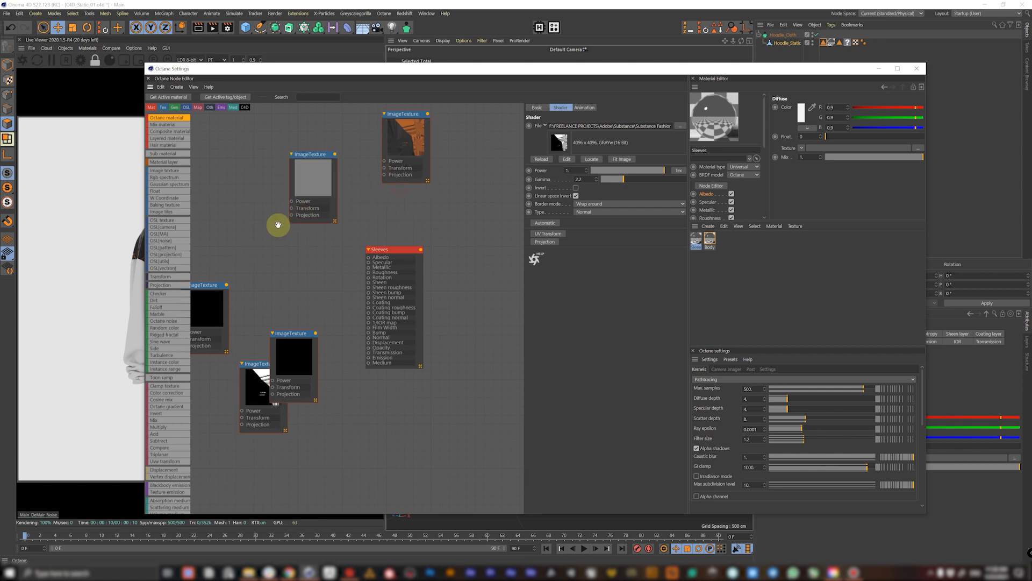
- Connect the Sleeves base color texture to the material's Albedo input and the normal map to its Normal input
drag(341, 148, 406, 193)
drag(223, 330, 296, 309)
drag(300, 264, 398, 282)
- Connect the Sleeves roughness map to the material's Roughness input and the metallic map to its Metallic input
click(299, 355)
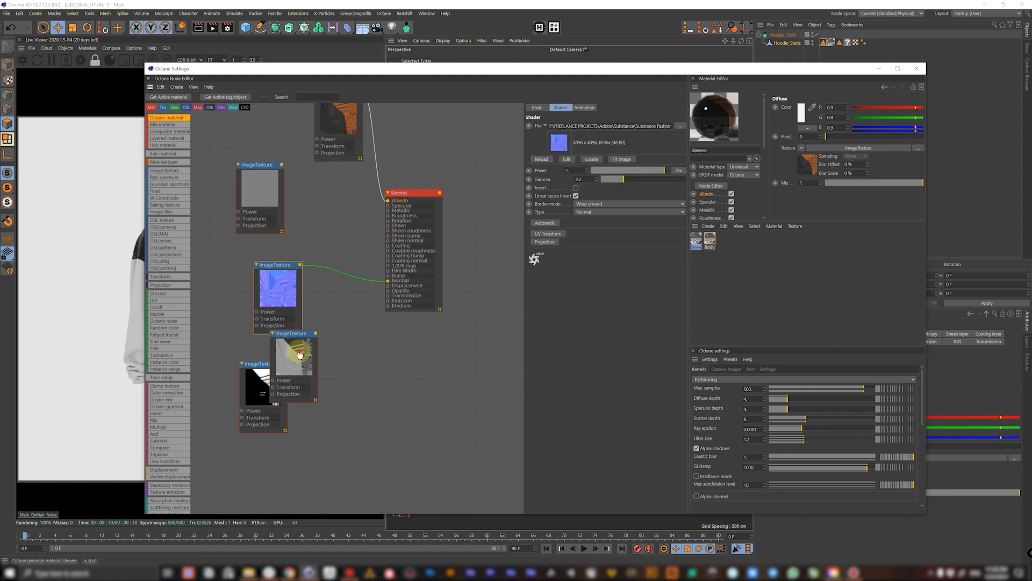
click(639, 122)
drag(316, 333, 387, 216)
click(258, 371)
drag(258, 371, 387, 210)
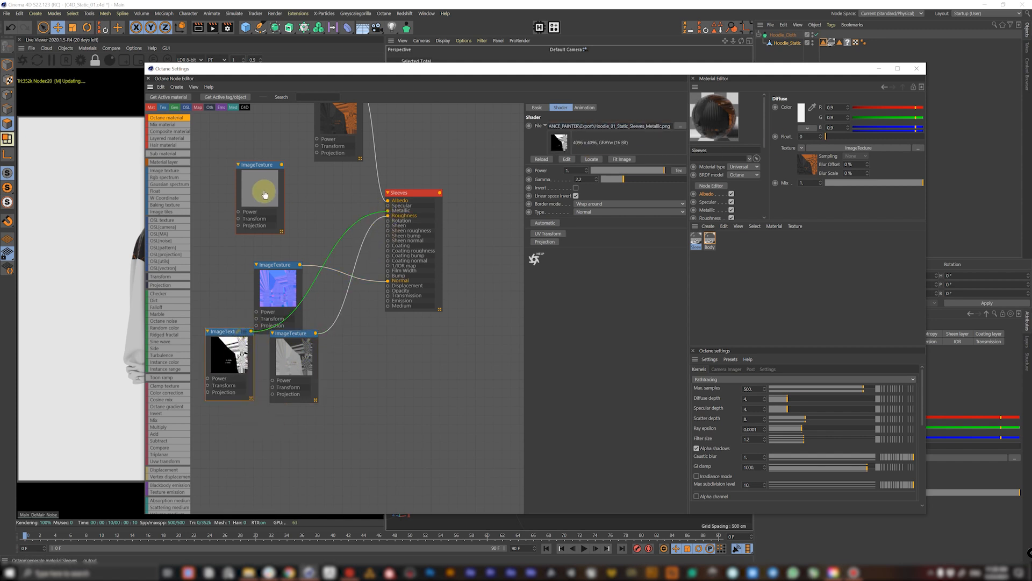
- Move the unconnected Sleeves height texture node well below the other texture nodes
drag(261, 183, 314, 453)
drag(657, 124, 749, 138)
drag(318, 438, 315, 452)
- Collapse the four connected Sleeves texture nodes and stack them neatly beside the Sleeves material
double_click(293, 301)
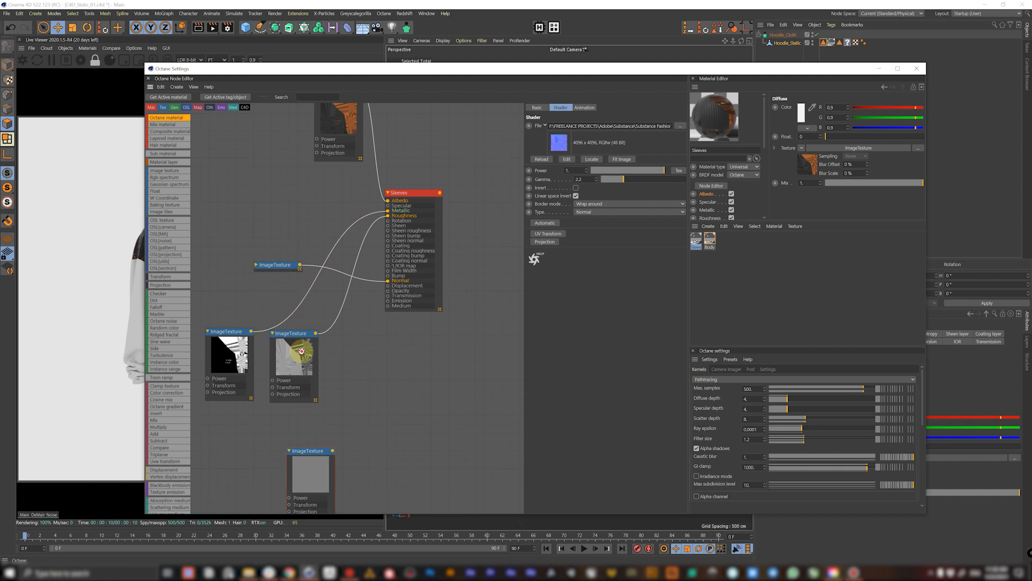
double_click(303, 350)
drag(291, 333, 272, 247)
double_click(220, 332)
drag(220, 332, 272, 220)
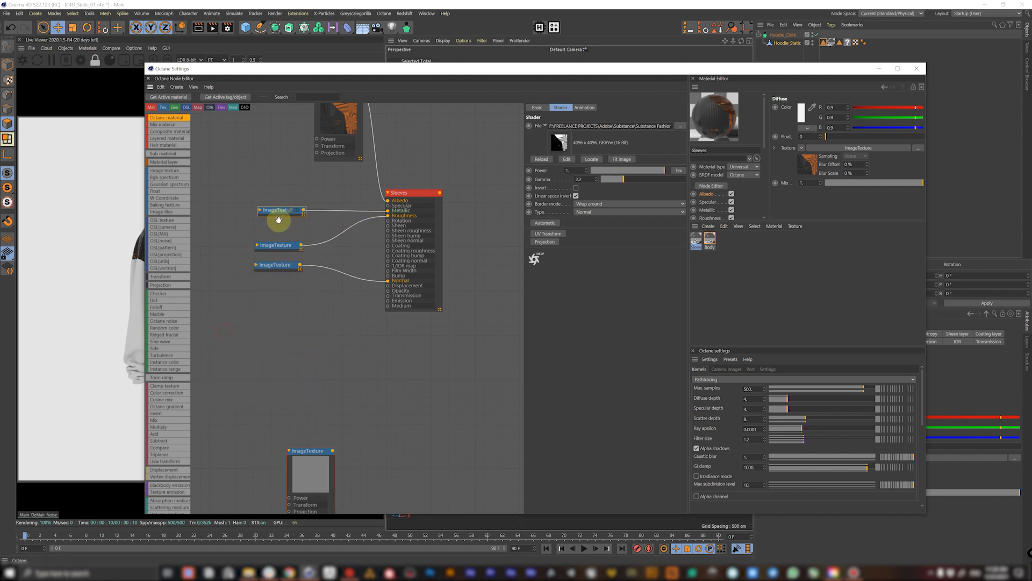
drag(348, 126, 296, 180)
double_click(301, 149)
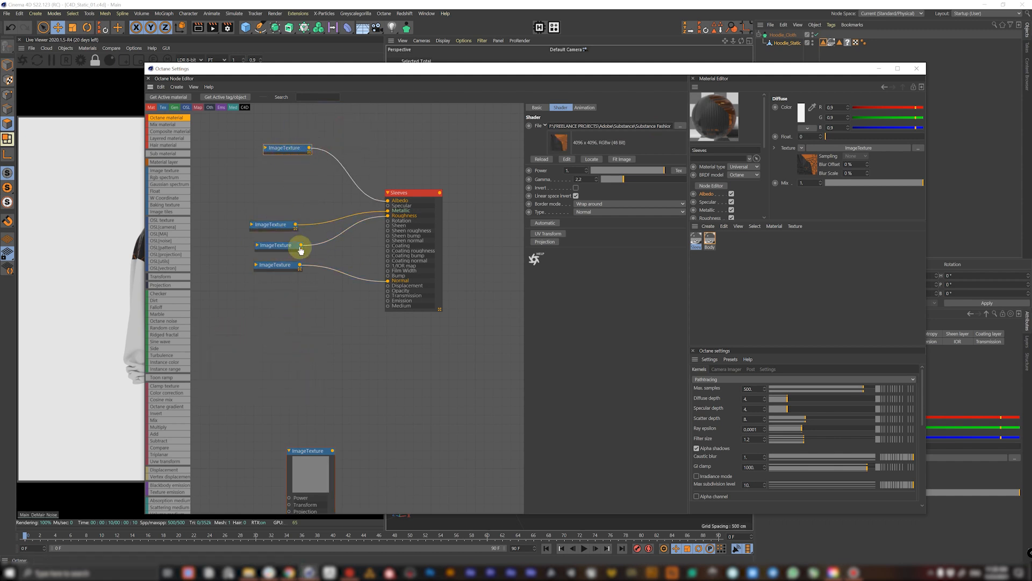
- Assign the Sleeves material to Hoodie_Static's second texture tag and move the Octane Settings window clear of the render
click(418, 204)
drag(491, 69, 419, 157)
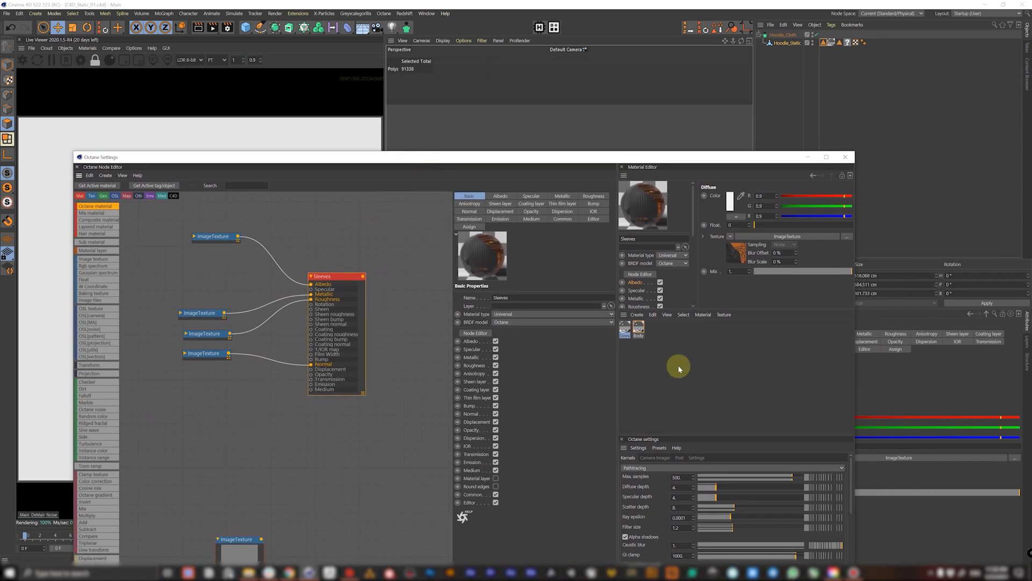
click(646, 335)
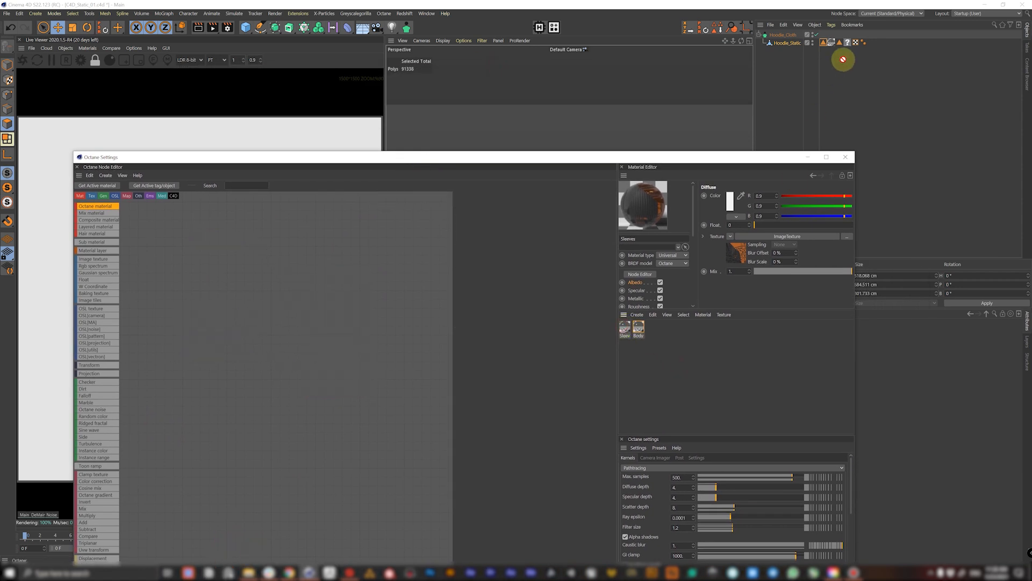
drag(848, 44, 840, 53)
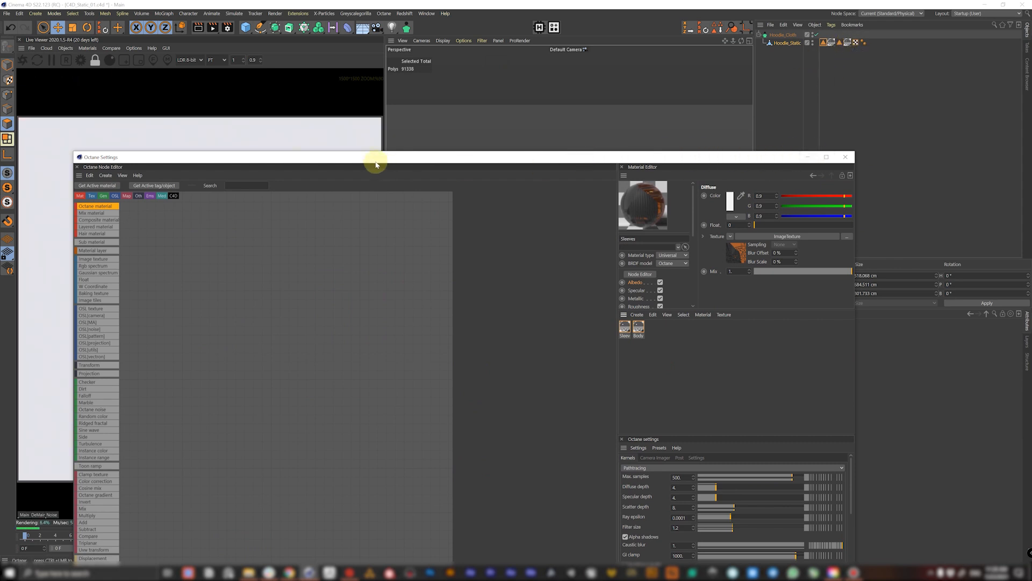
drag(350, 159, 364, 535)
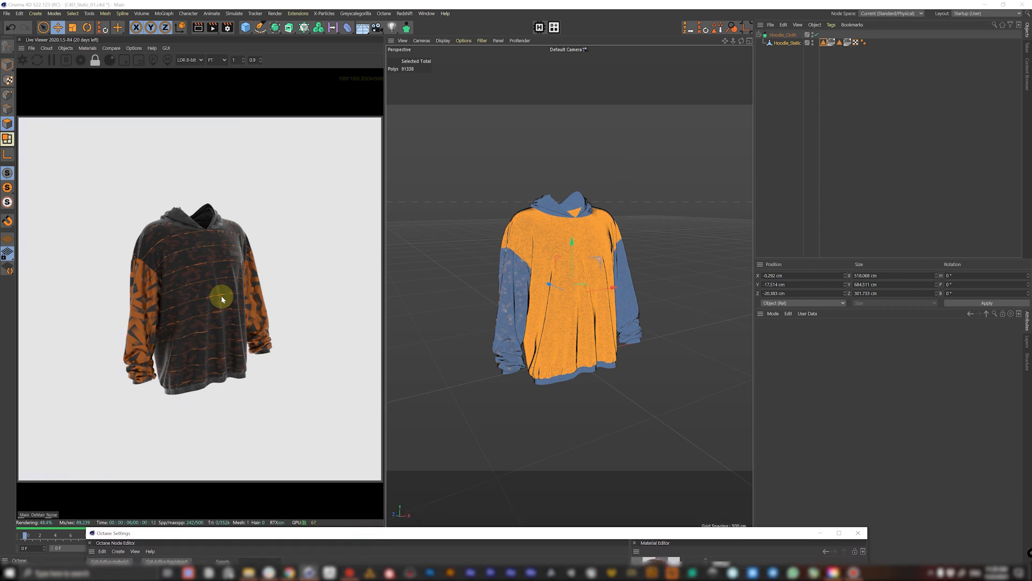
click(807, 113)
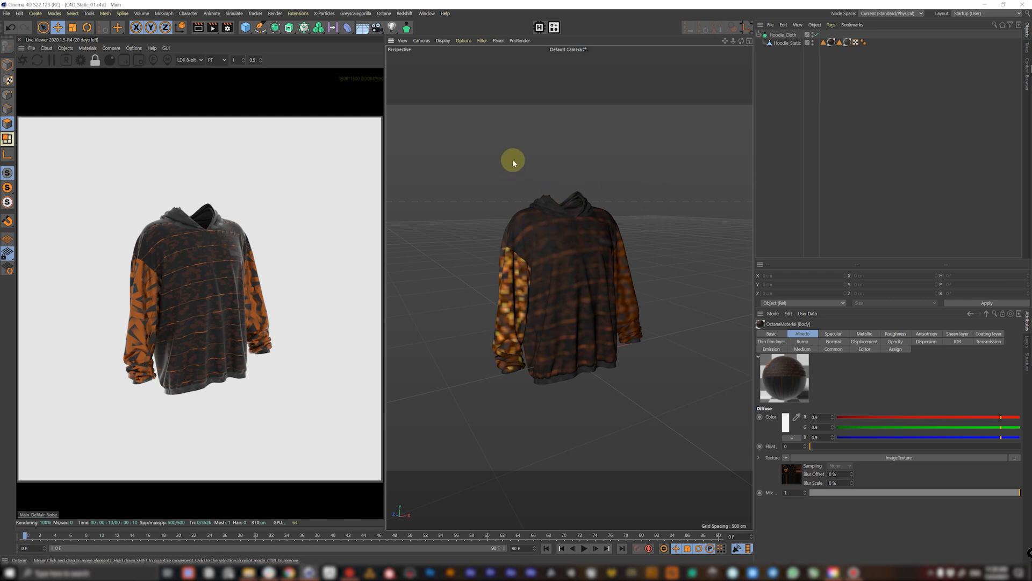
- Add an Octane texture environment and set its RGB Spectrum color to near black, 0.000774 on each channel
click(66, 48)
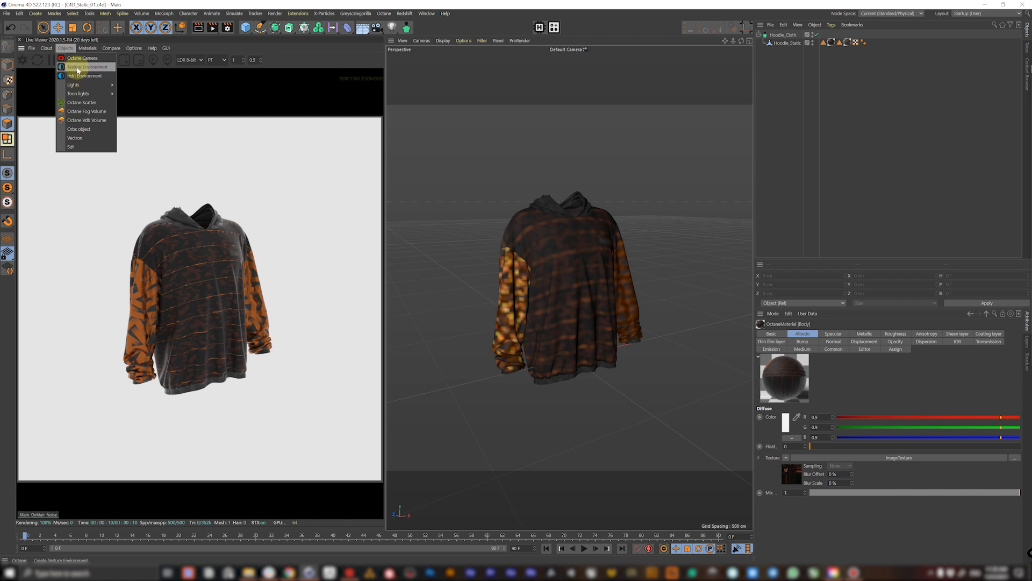
click(82, 67)
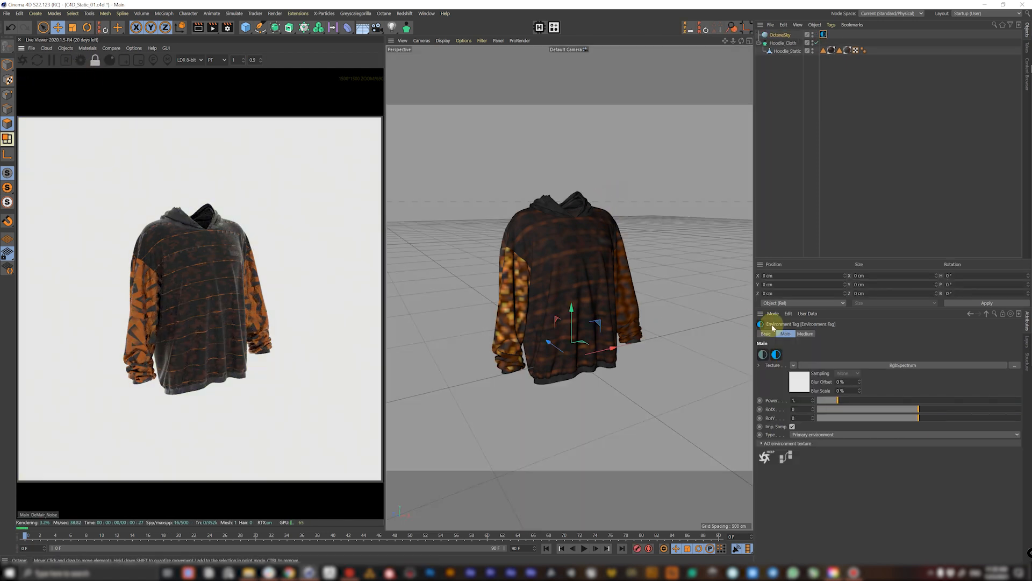
click(804, 385)
click(782, 354)
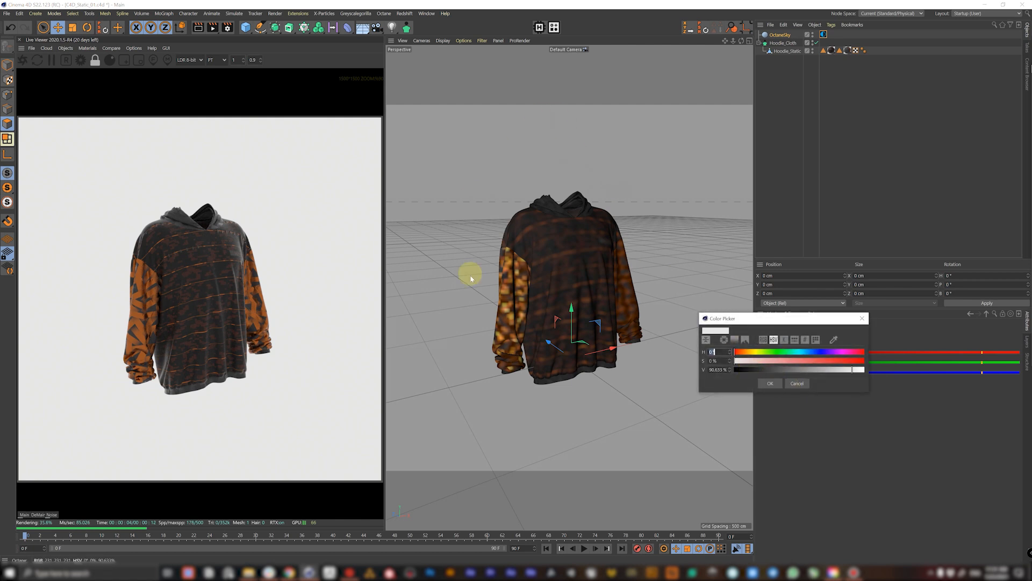
click(739, 369)
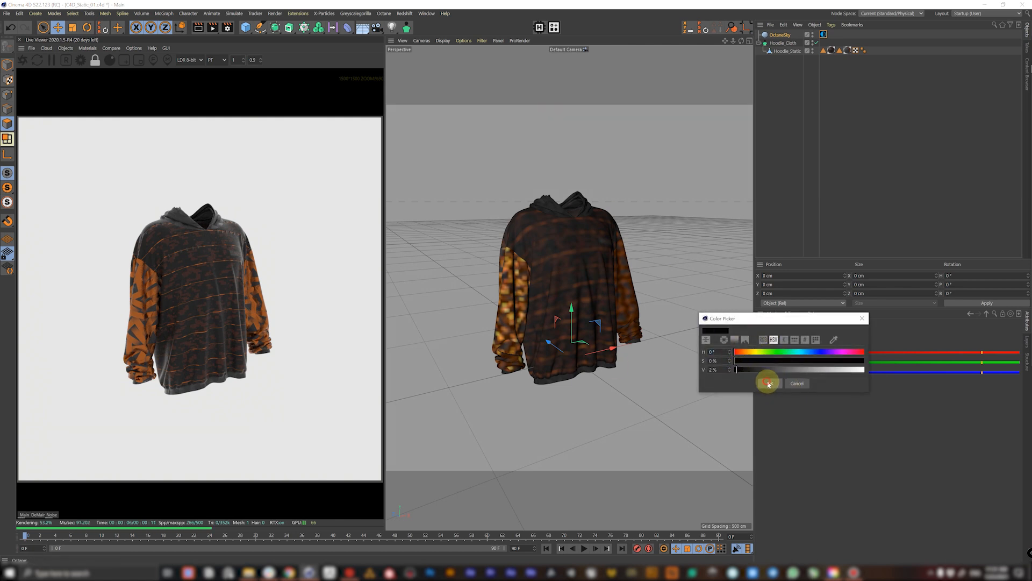
click(768, 382)
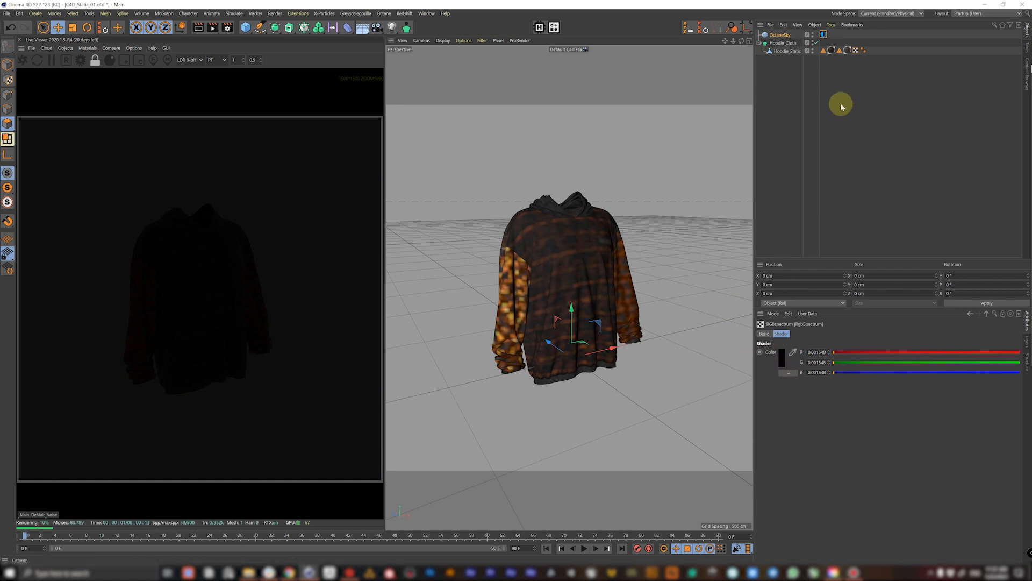
click(781, 361)
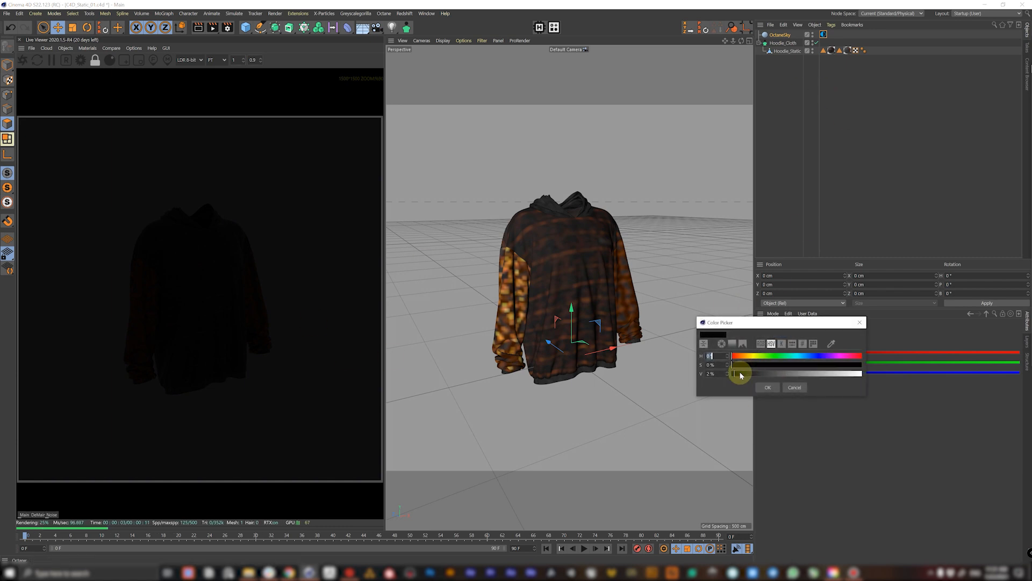
click(767, 388)
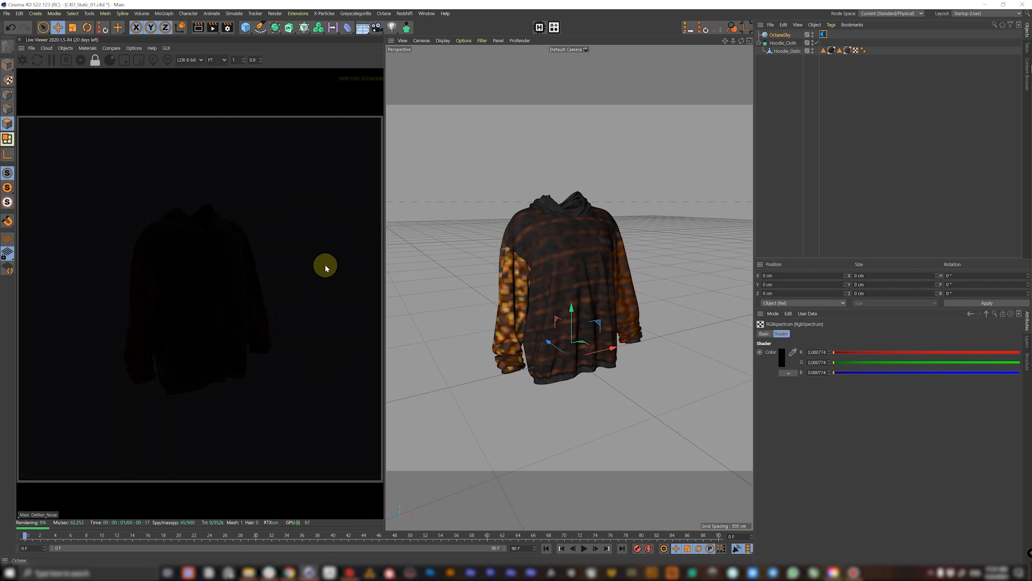
- Rename the black texture environment sky object to BG
double_click(781, 35)
text(BG)
key(Return)
- Add an Octane HDRI environment and load the HDRI image from the project's Assets folder into its image texture
click(65, 48)
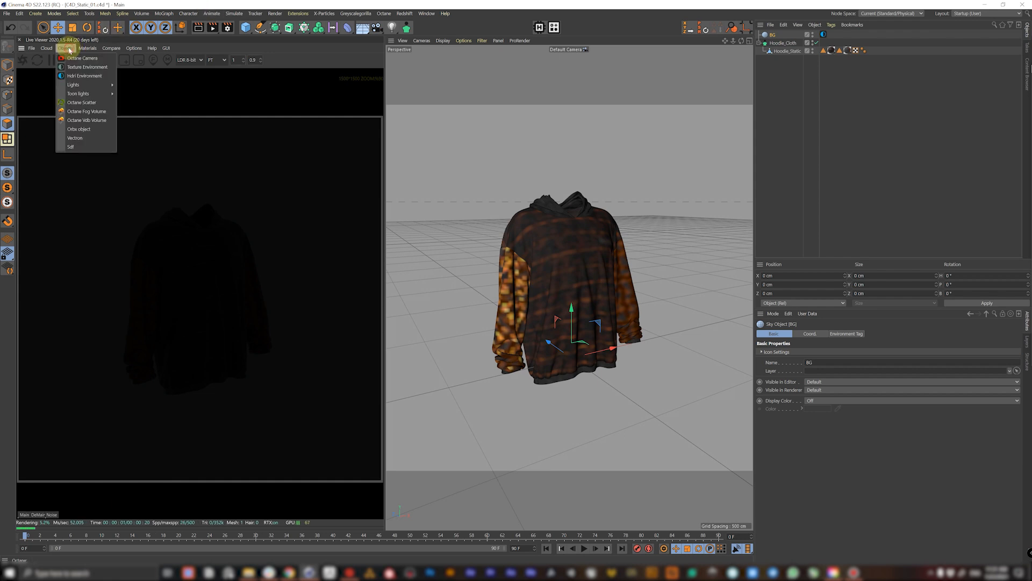
click(75, 77)
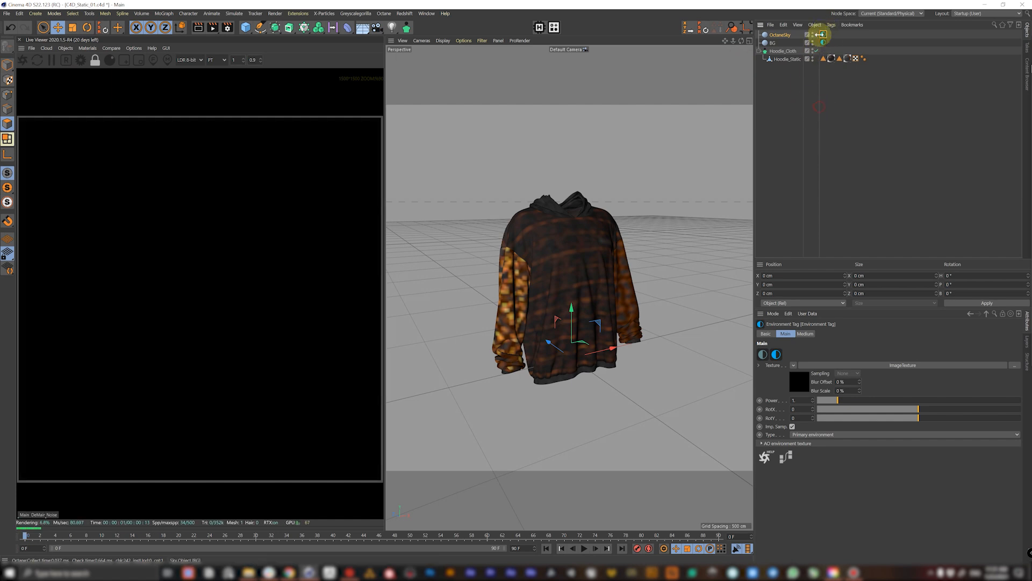
click(801, 383)
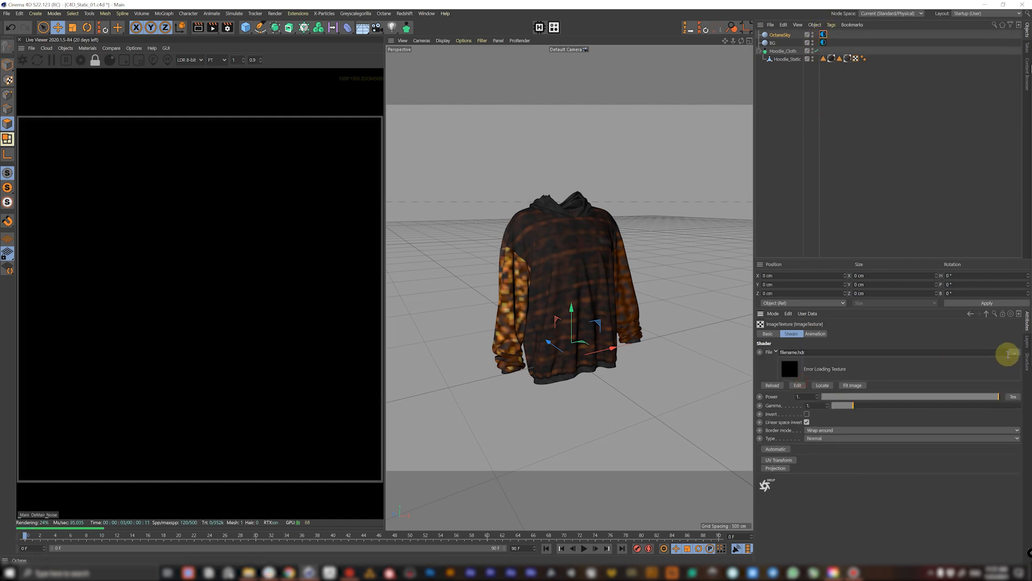
click(986, 314)
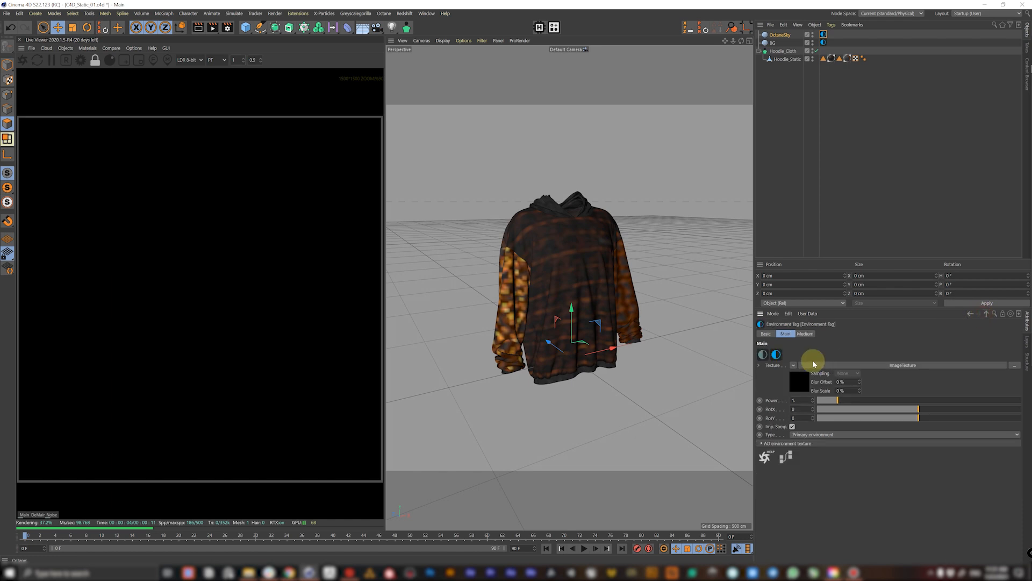
click(800, 381)
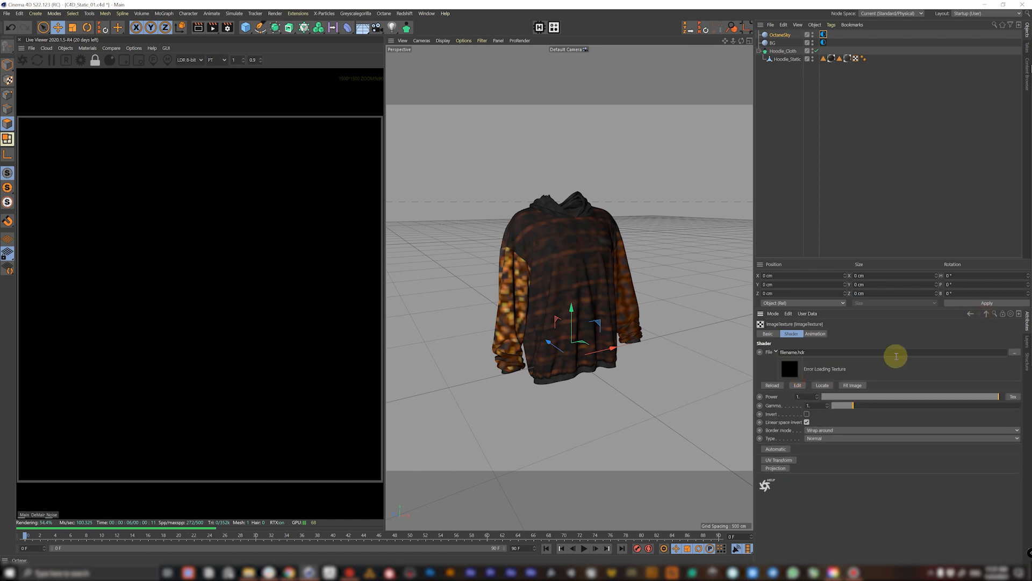
click(1016, 353)
click(52, 98)
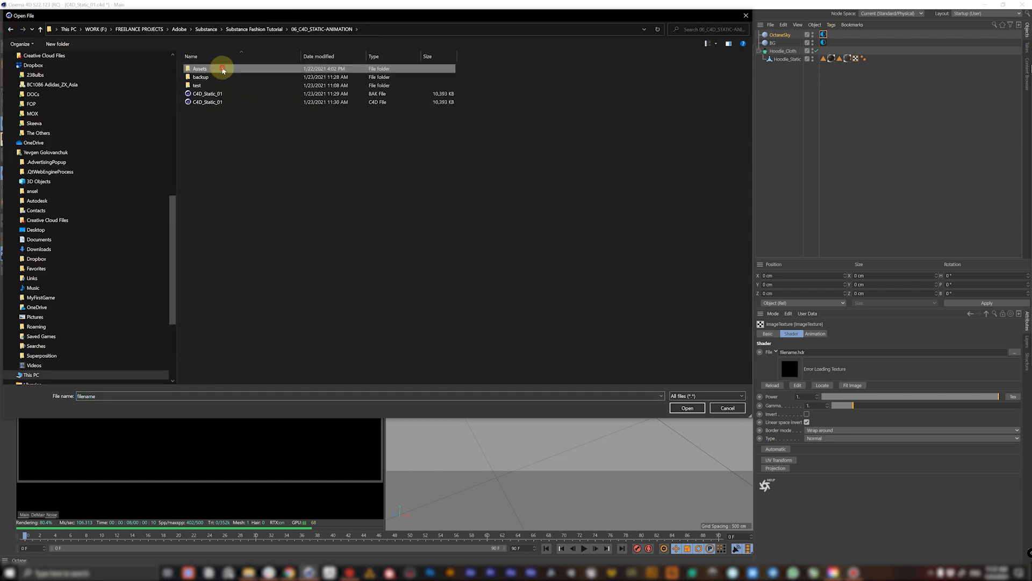
double_click(223, 69)
click(565, 322)
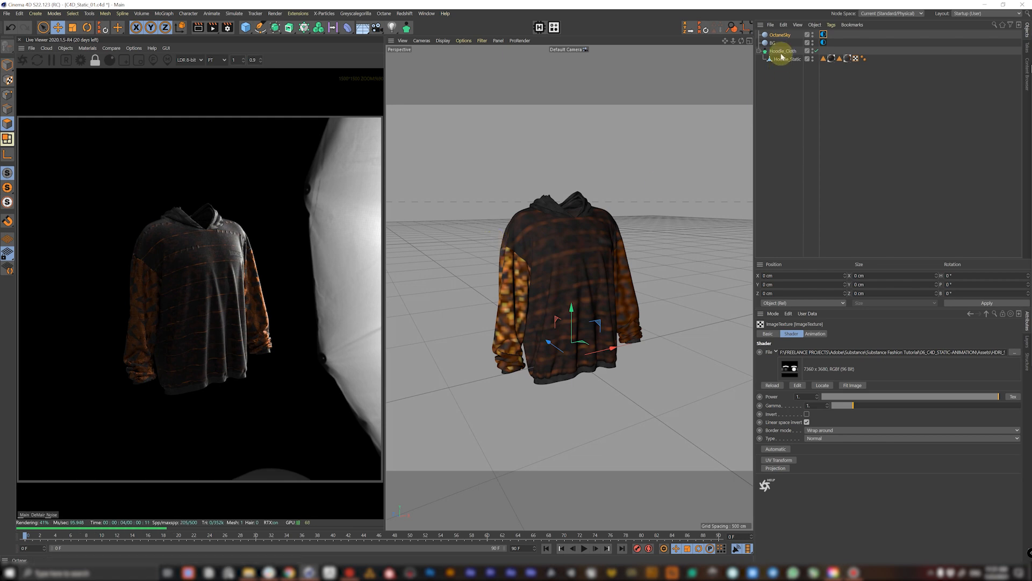
- Rotate the HDRI environment to a RotX of about 0.098
click(823, 34)
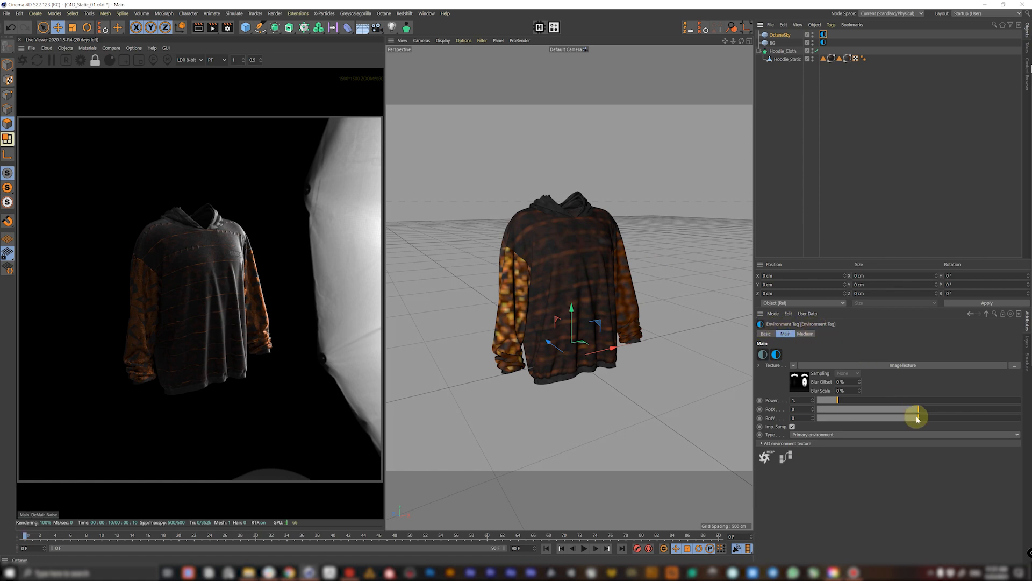
mouse_move(922, 408)
mouse_down()
mouse_move(946, 409)
mouse_move(929, 408)
mouse_up()
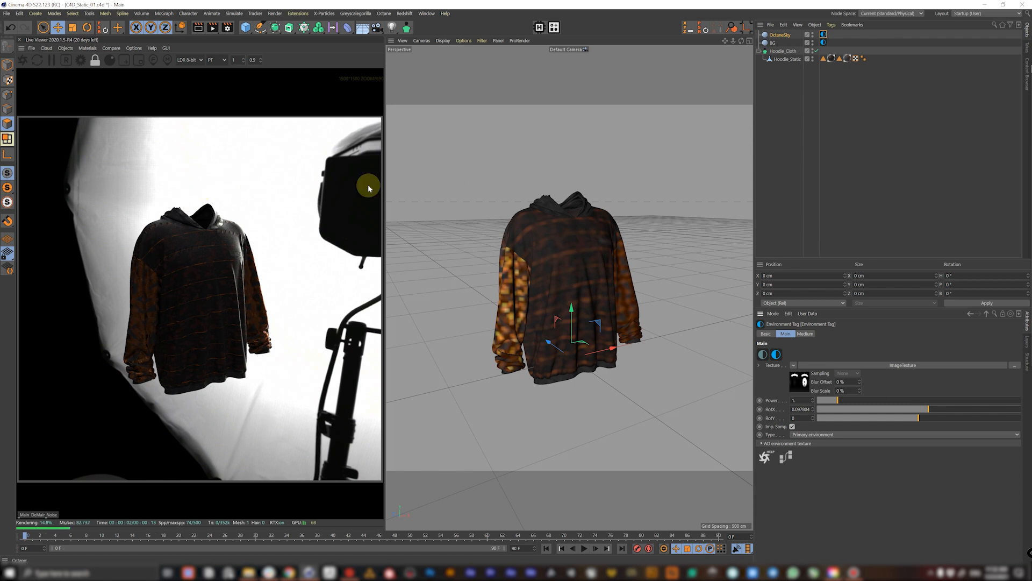
click(774, 44)
click(848, 124)
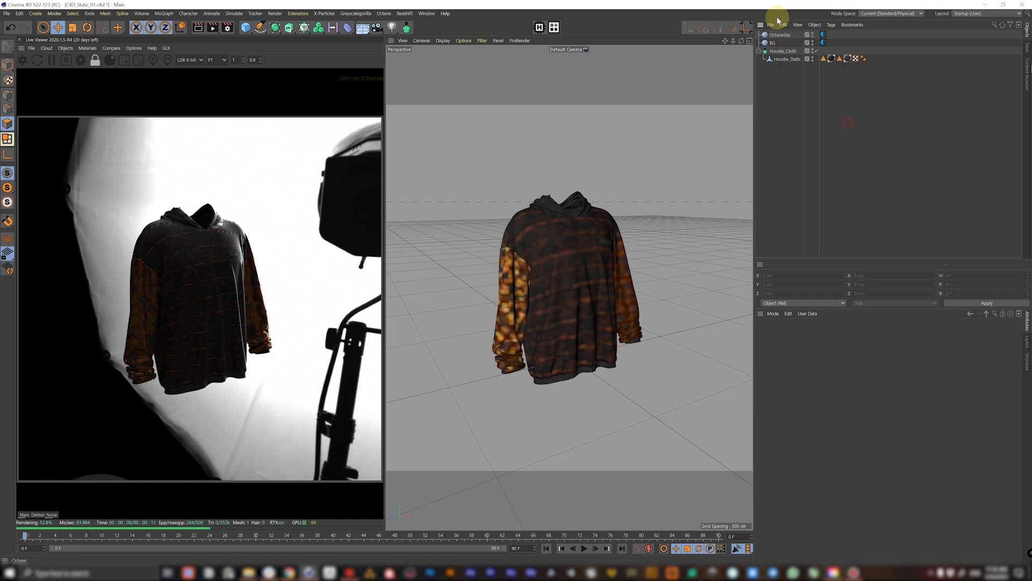
- Set the BG environment tag's type to Visible environment, play the timeline briefly to refresh the render, and save the scene
click(824, 43)
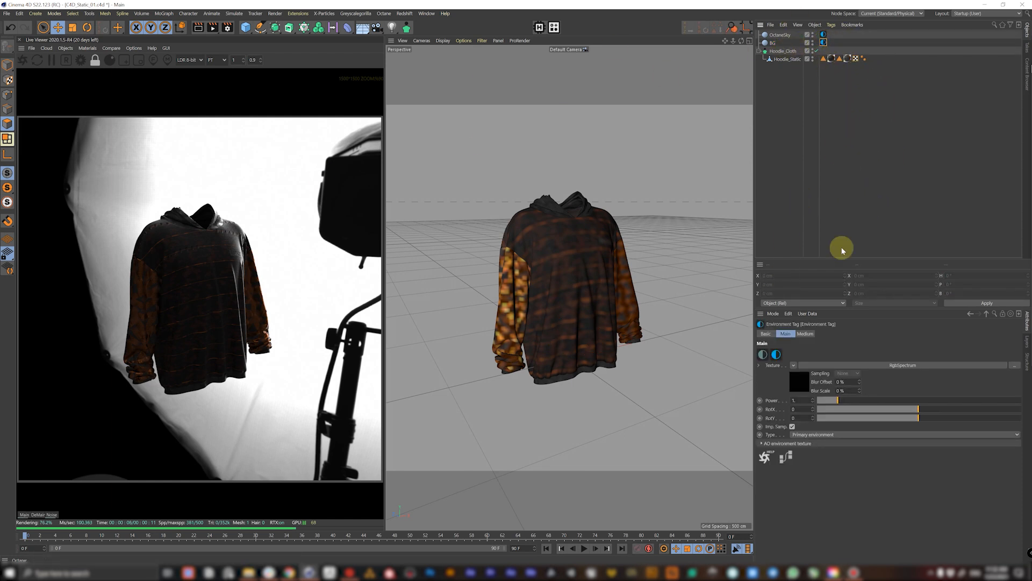
click(806, 436)
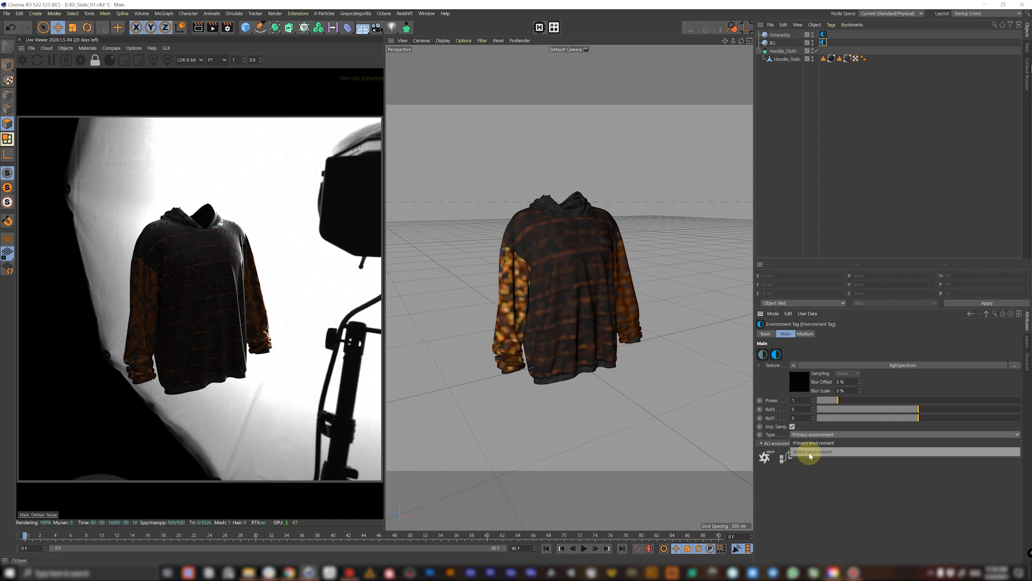
click(810, 452)
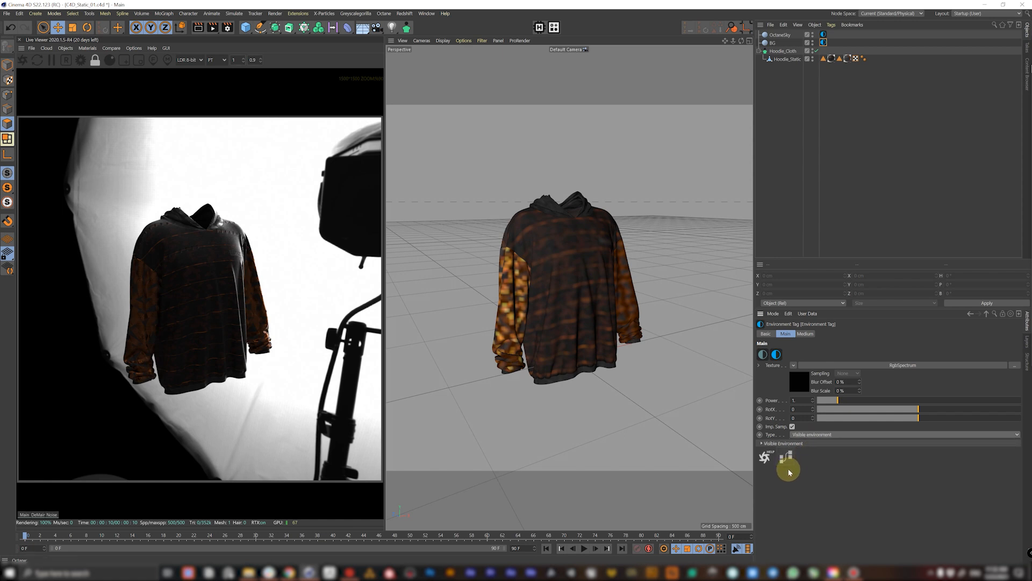
click(584, 548)
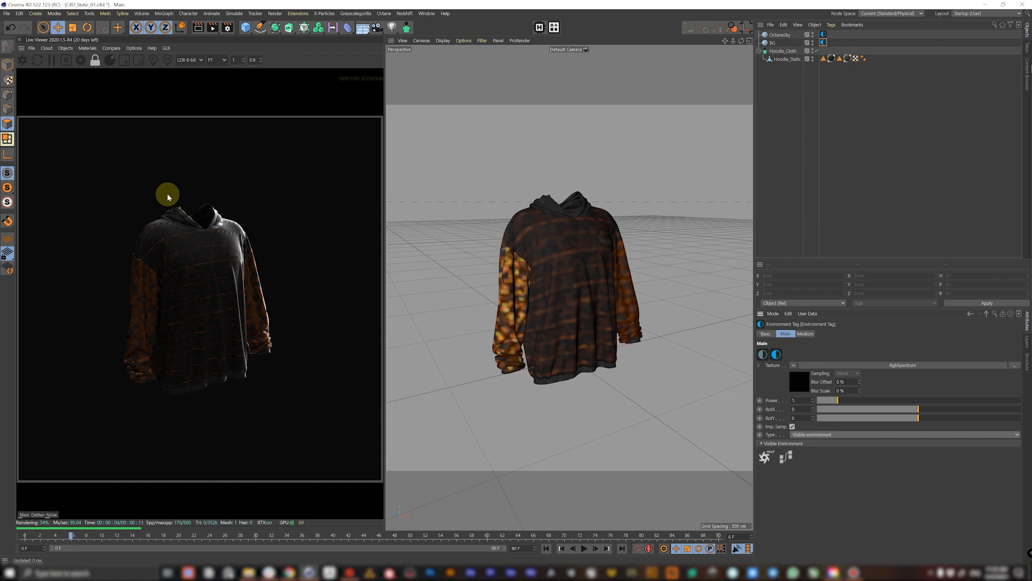
key(ctrl+s)
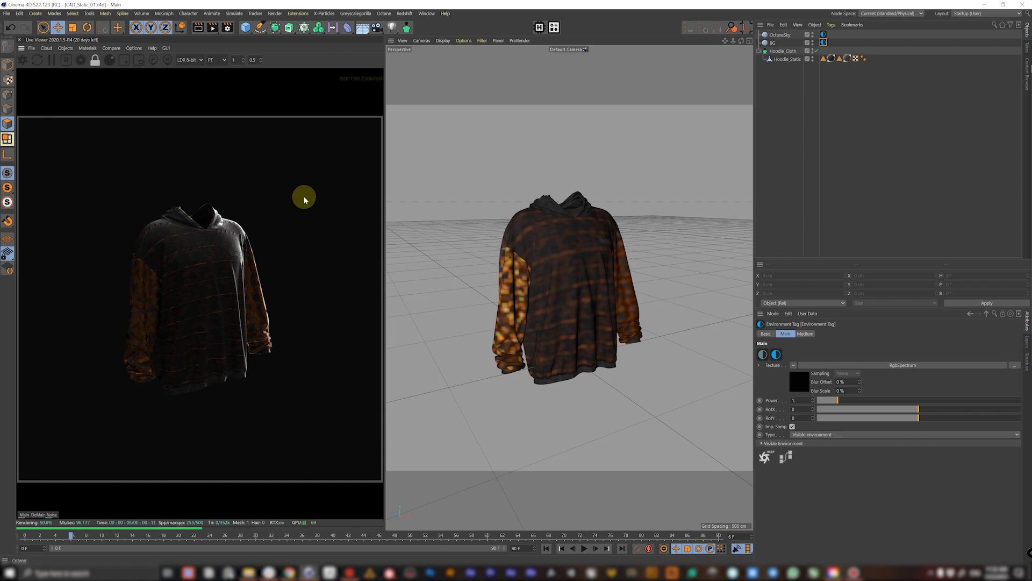
- Set the HDRI environment's RotX to about -0.09 to relight the front of the hoodie
click(829, 144)
click(823, 34)
drag(921, 412, 909, 411)
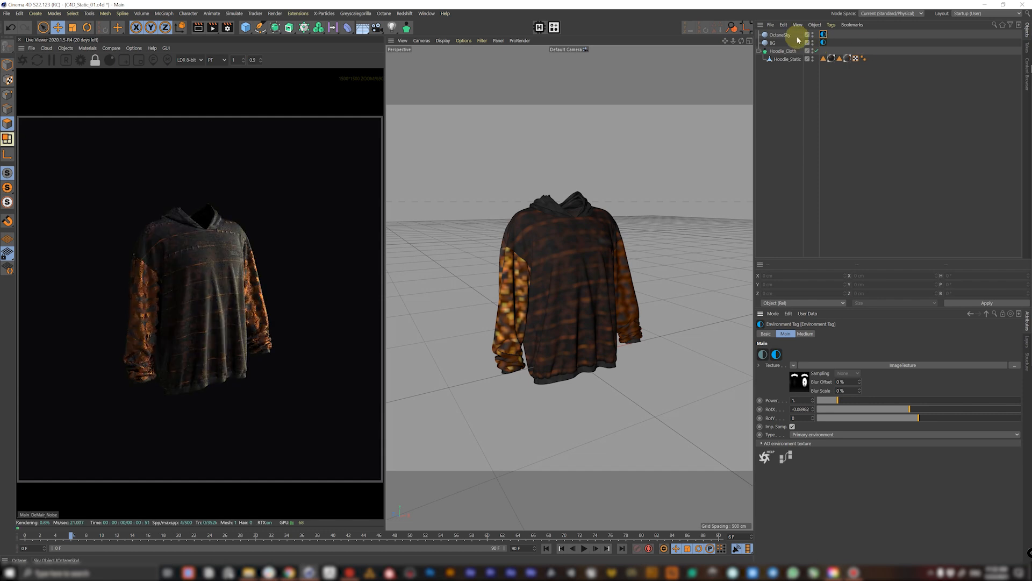
- Rename the HDRI sky object to Main_HDRI and bring up its environment tag settings
double_click(780, 35)
text(Main)
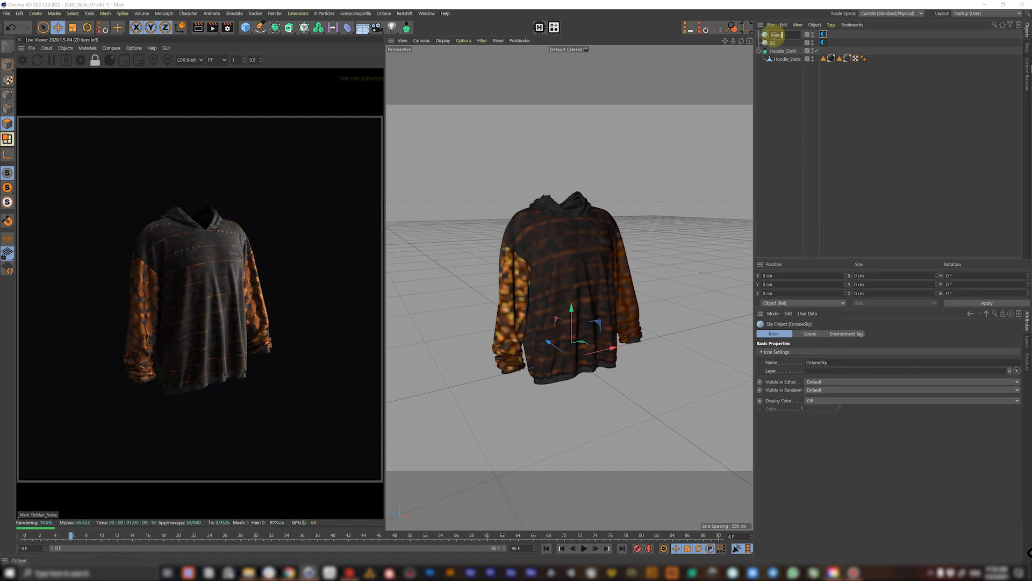
text(_HDRI)
click(824, 34)
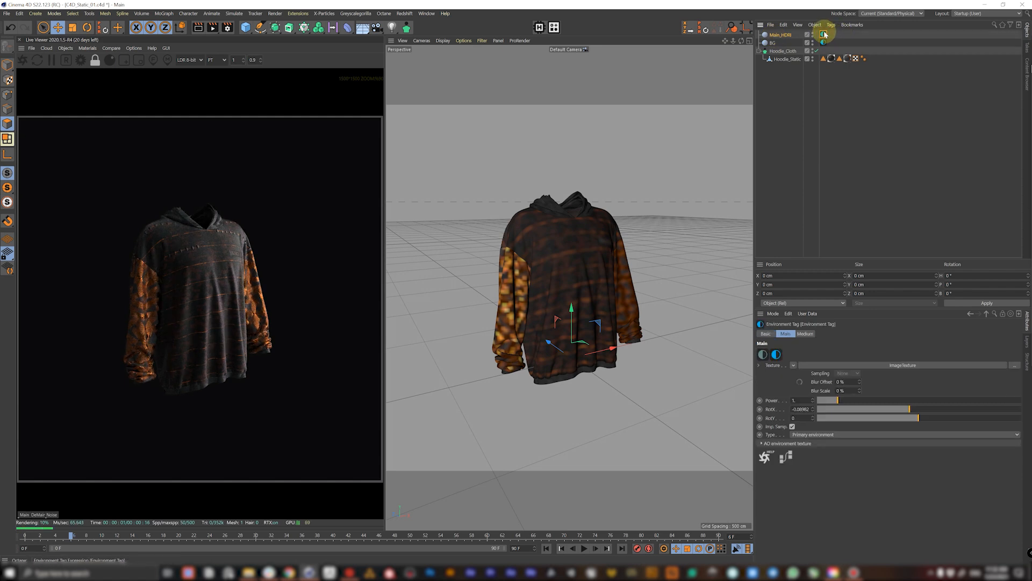
- Set the Main_HDRI environment's RotX to about -0.18 and clear the object selection
drag(907, 412, 902, 410)
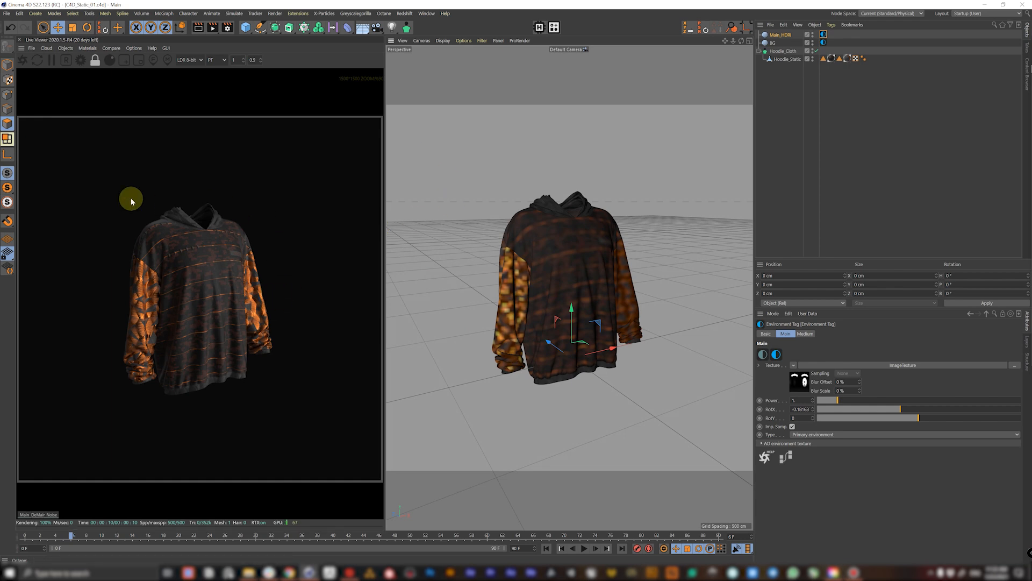
click(785, 123)
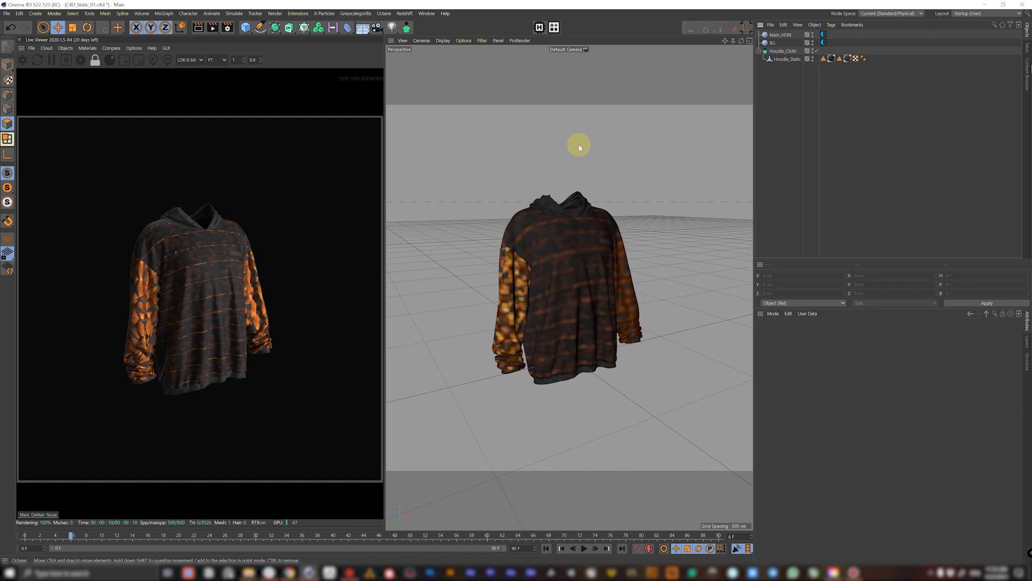
- Add an Octane targeted area light aimed at the Hoodie_Cloth object
click(584, 243)
click(65, 48)
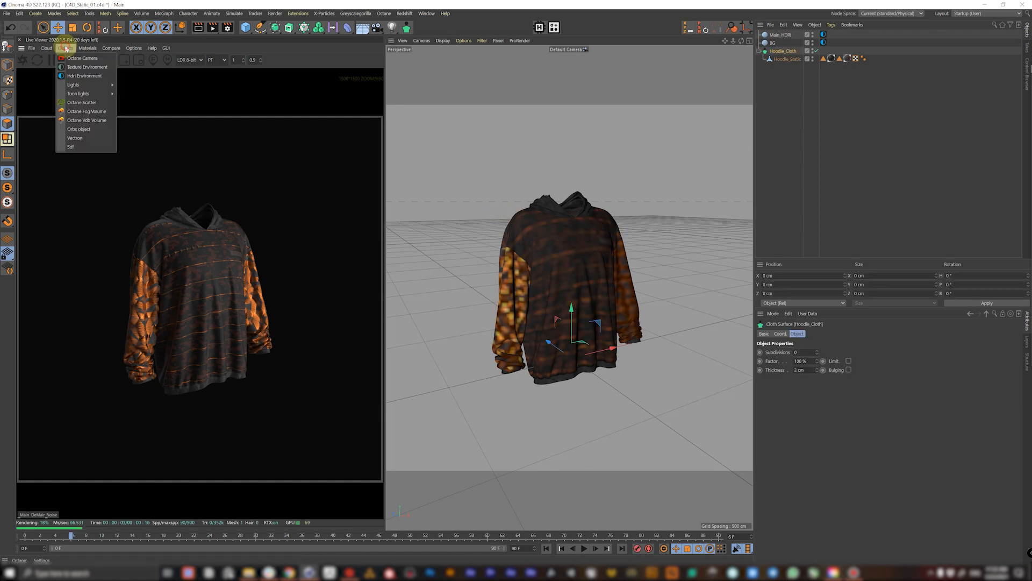
mouse_move(84, 88)
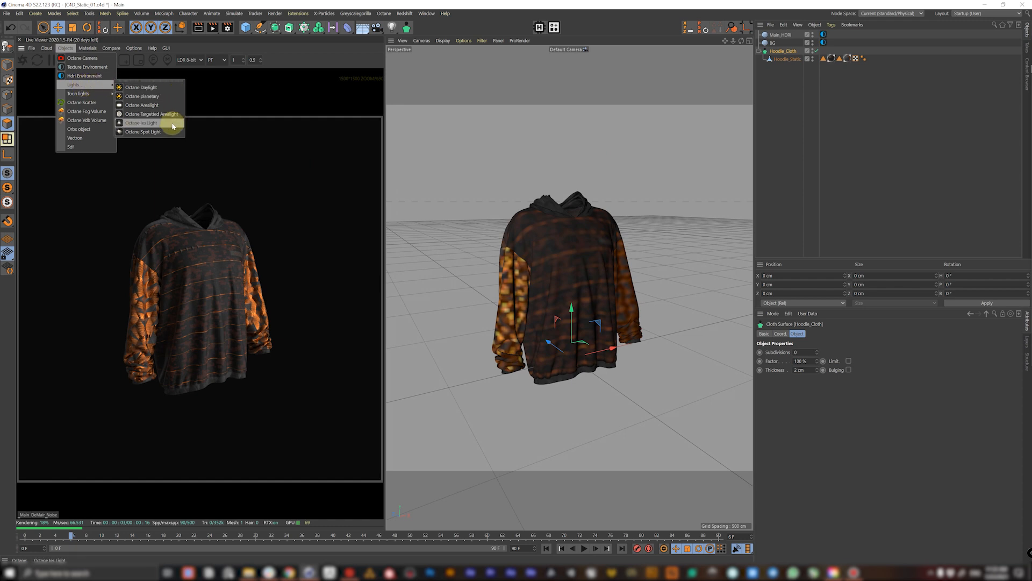
click(167, 115)
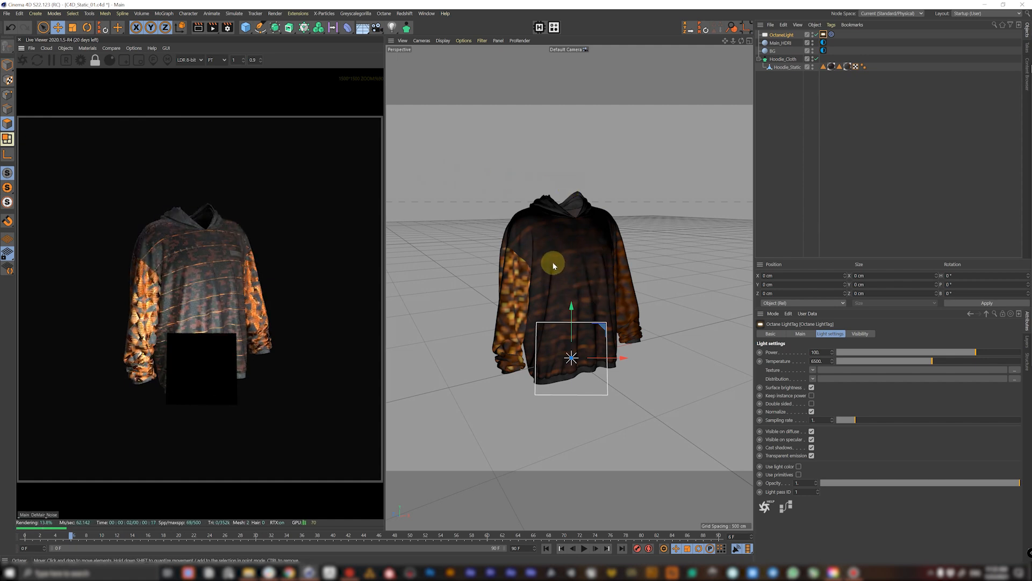
- Change the light's target object to the Hoodie_Static mesh
click(831, 35)
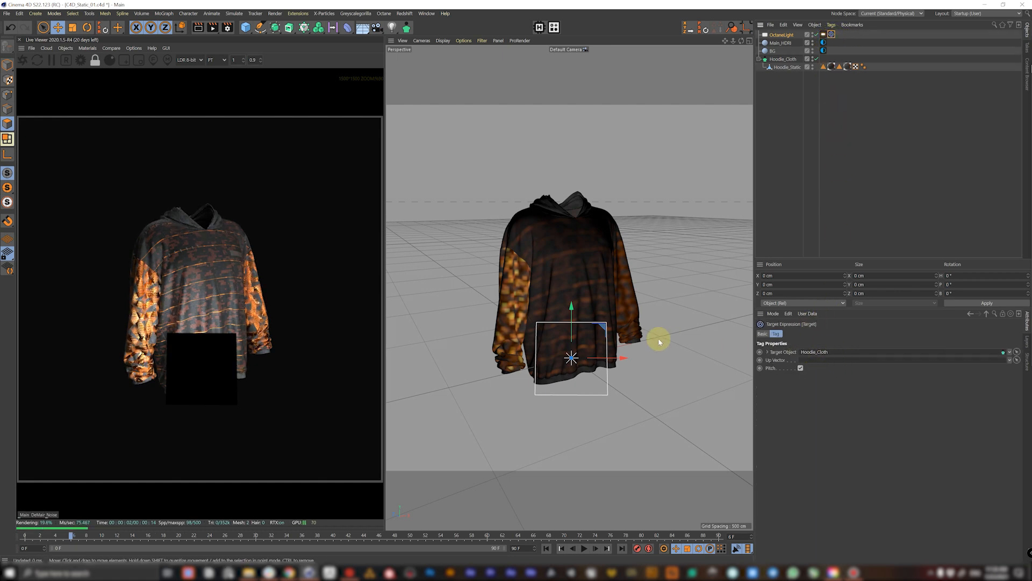
click(785, 67)
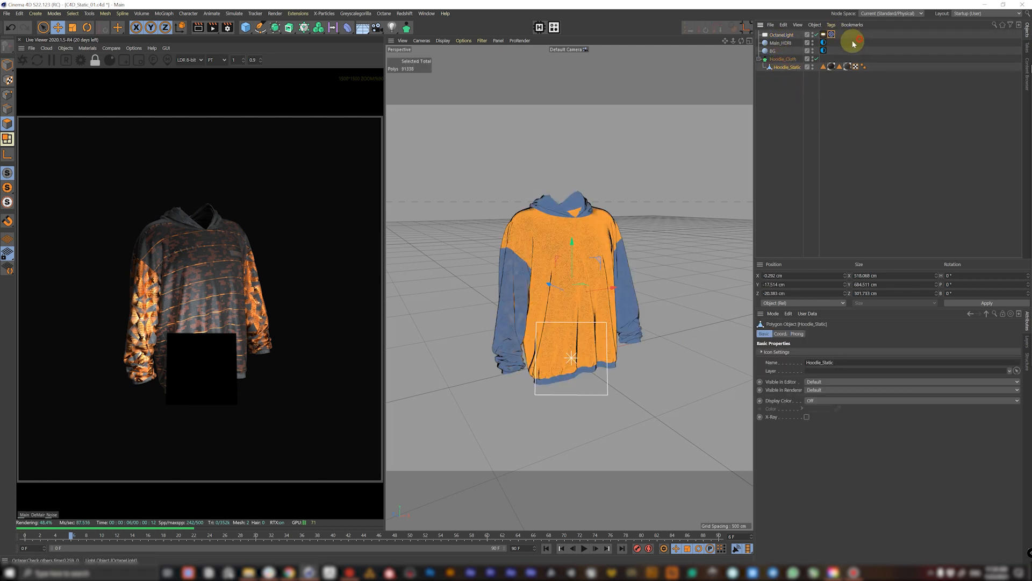
click(823, 50)
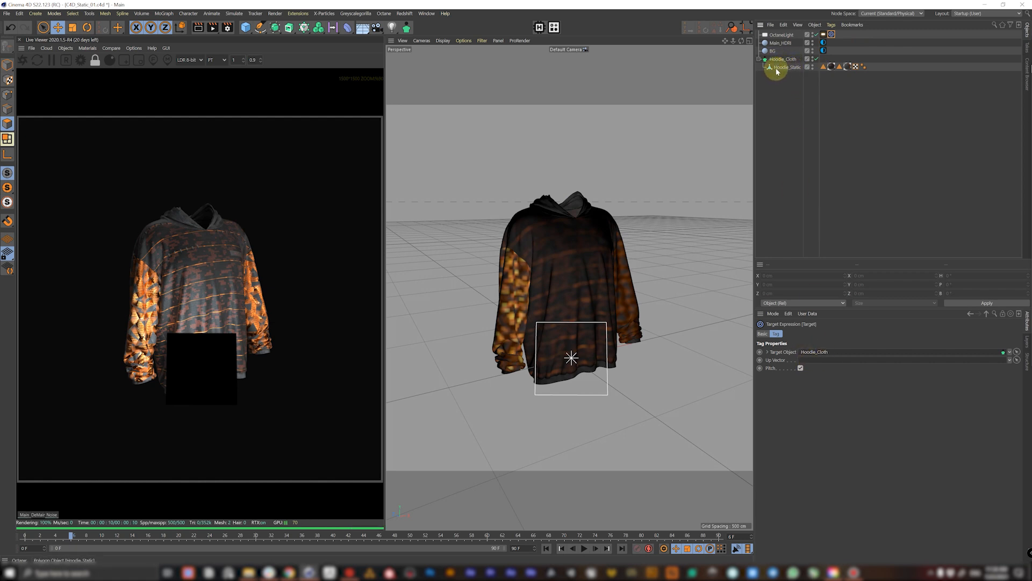
drag(787, 70, 822, 361)
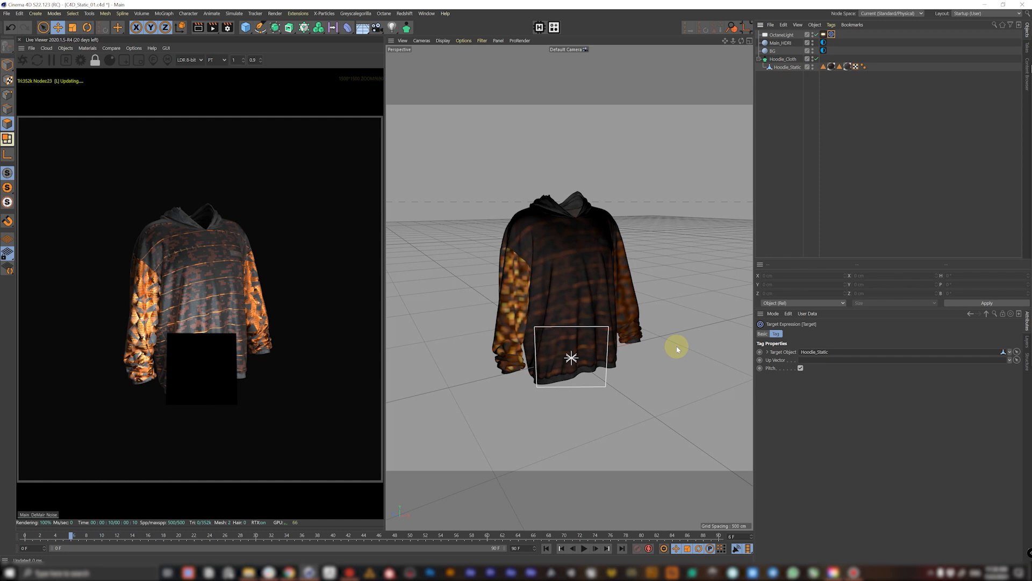
- Move the area light behind the hoodie, beyond its orange sleeve on the left side of the view
click(784, 35)
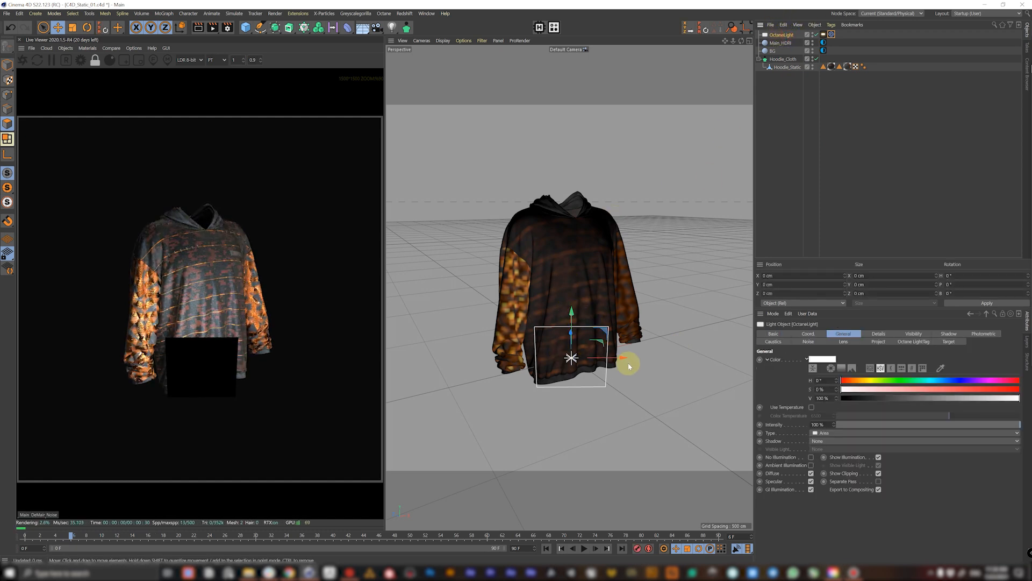
drag(611, 357, 436, 276)
drag(428, 240, 376, 269)
mouse_move(448, 271)
mouse_down()
mouse_move(470, 276)
mouse_move(410, 272)
mouse_move(437, 258)
mouse_up()
- Turn off camera visibility and shadow visibility for the area light
click(823, 34)
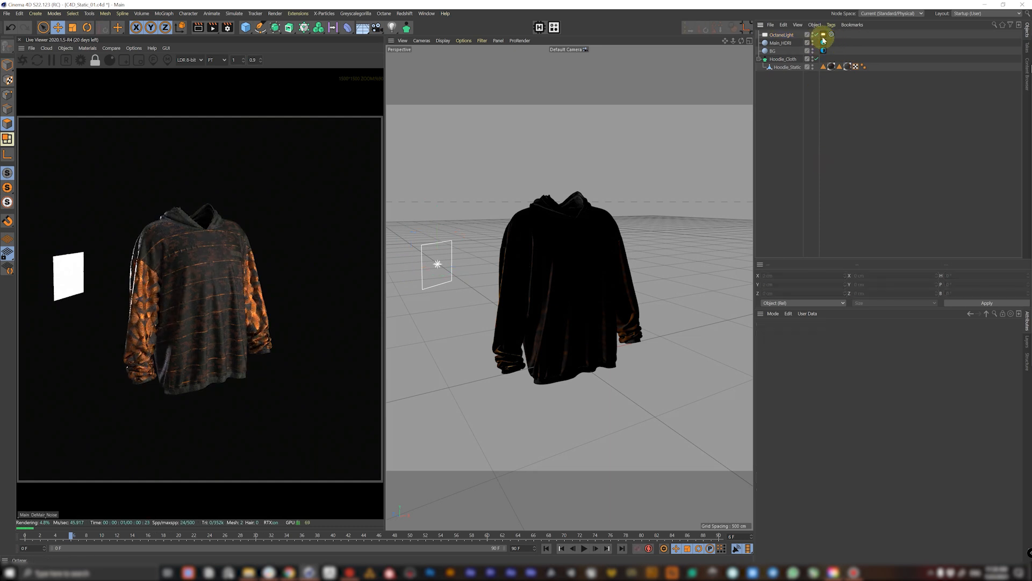
click(862, 335)
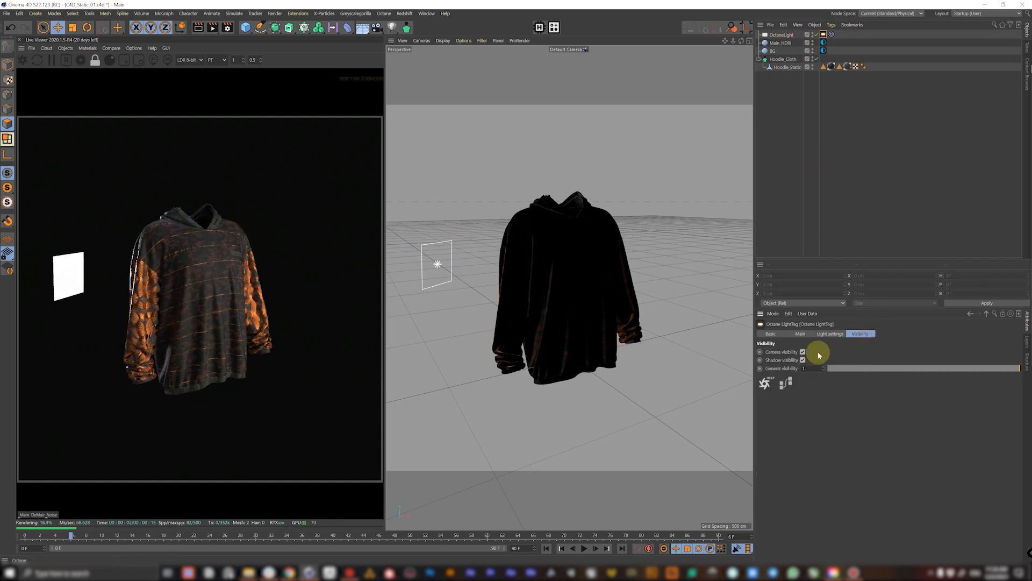
click(803, 352)
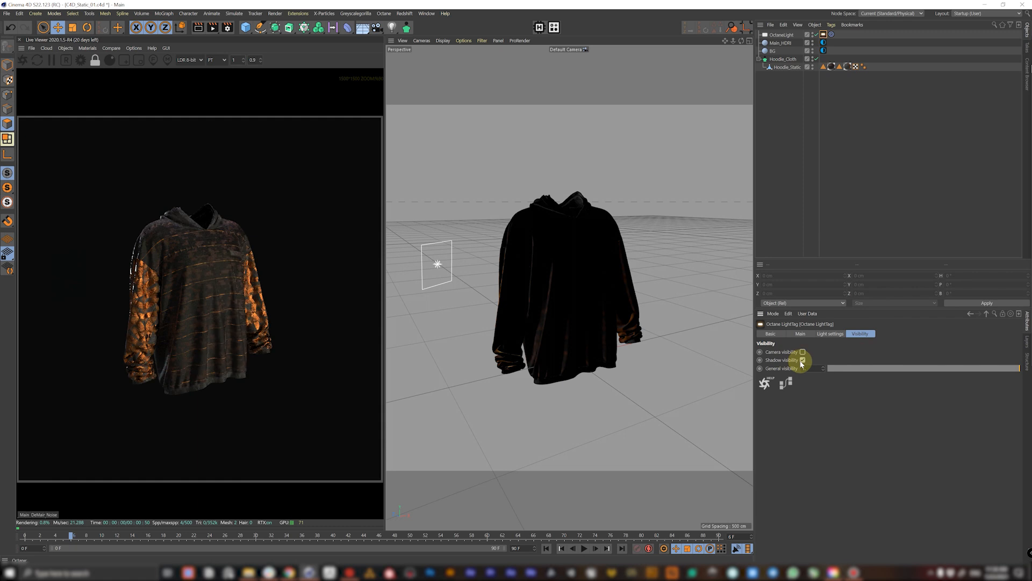
click(803, 360)
click(831, 34)
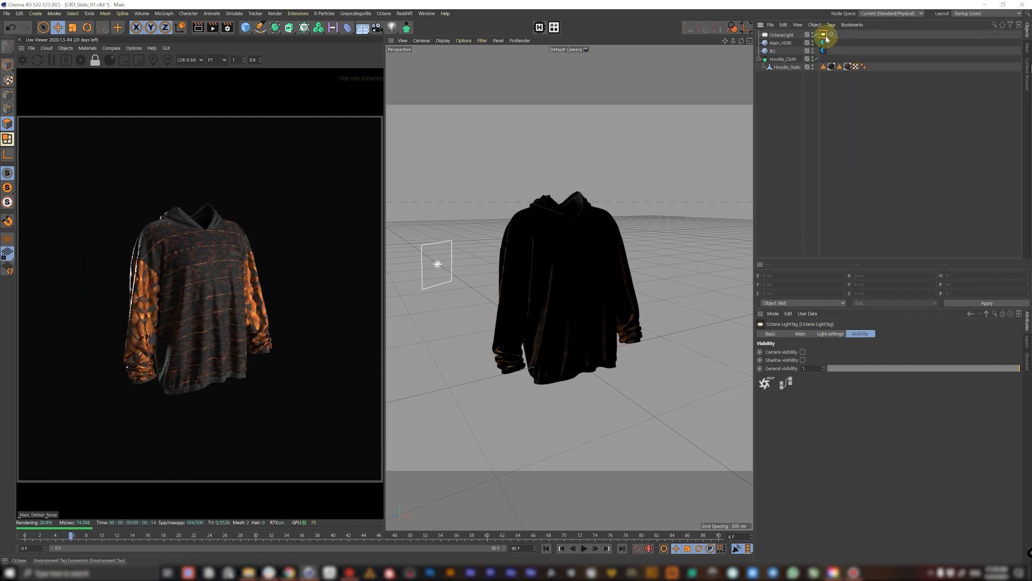
- Rename the area light to Back_Light
click(778, 35)
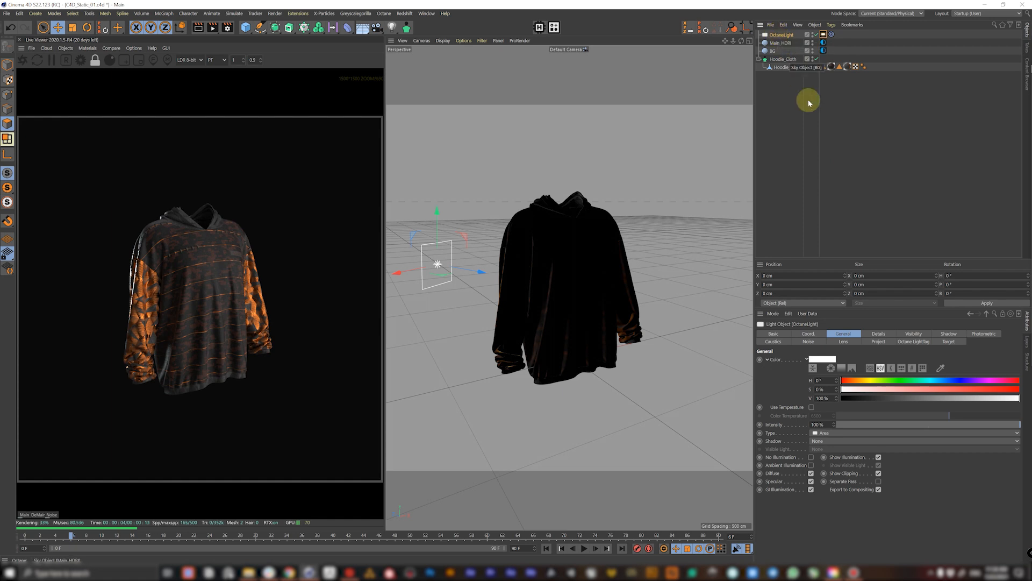
double_click(783, 35)
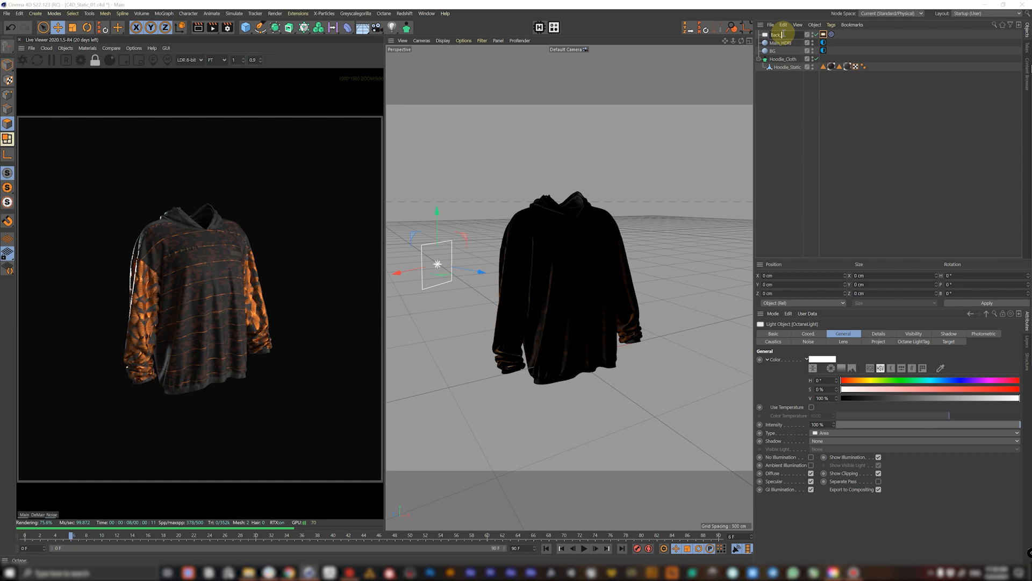
click(793, 156)
click(784, 37)
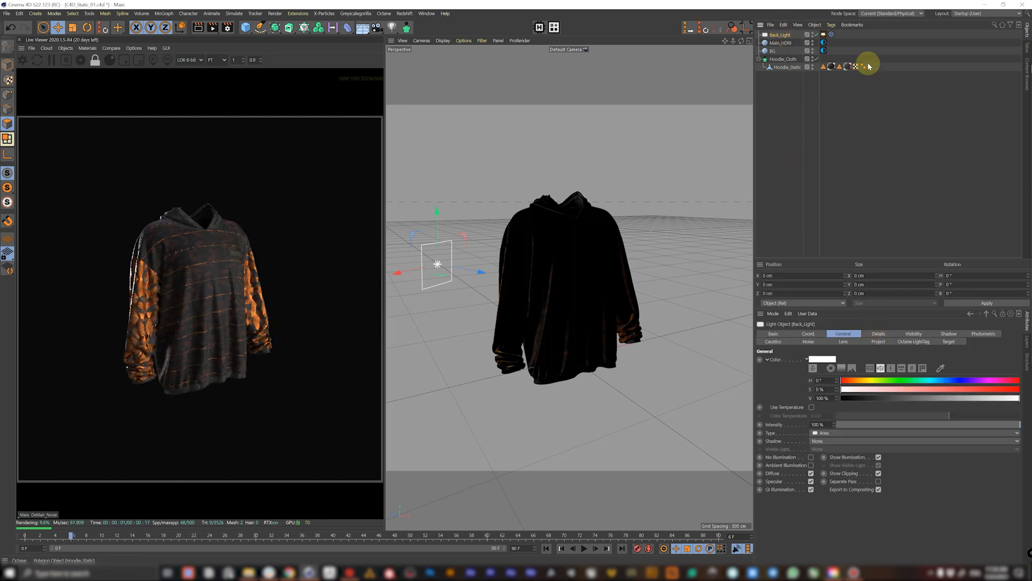
- Assign an Octane RgbSpectrum shader as the texture of Back_Light
click(824, 35)
click(779, 35)
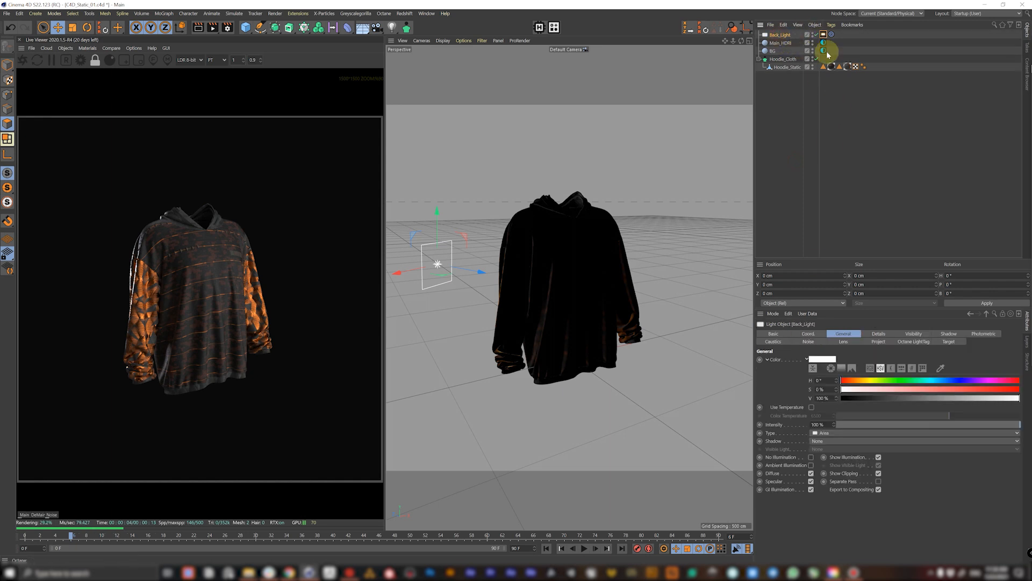
click(824, 35)
click(831, 333)
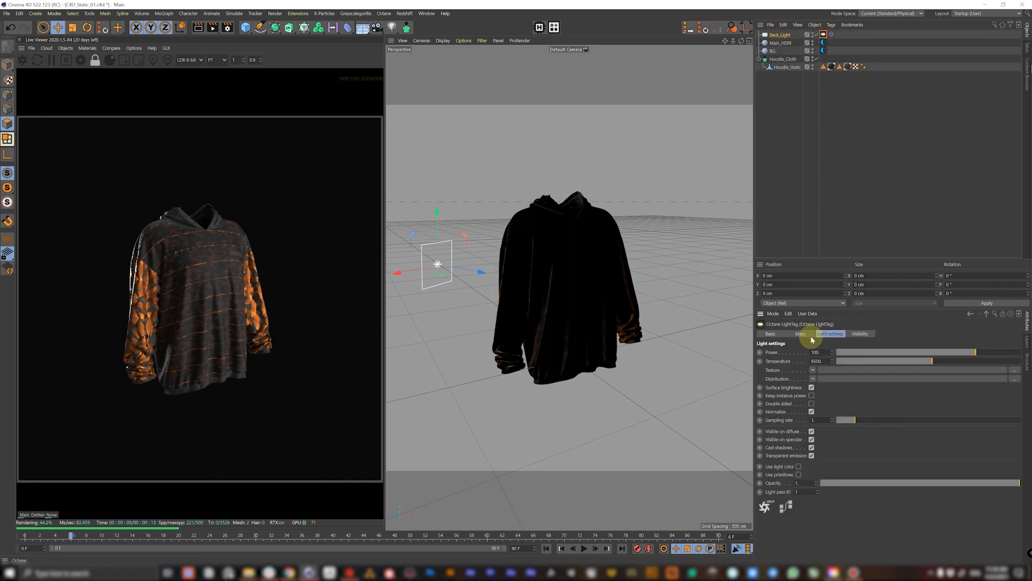
click(813, 370)
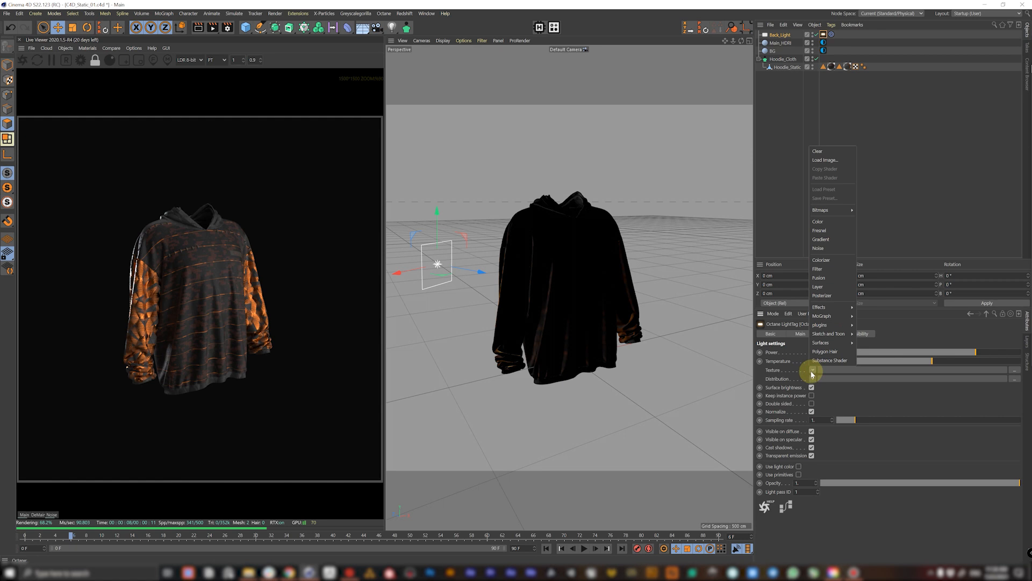
click(812, 374)
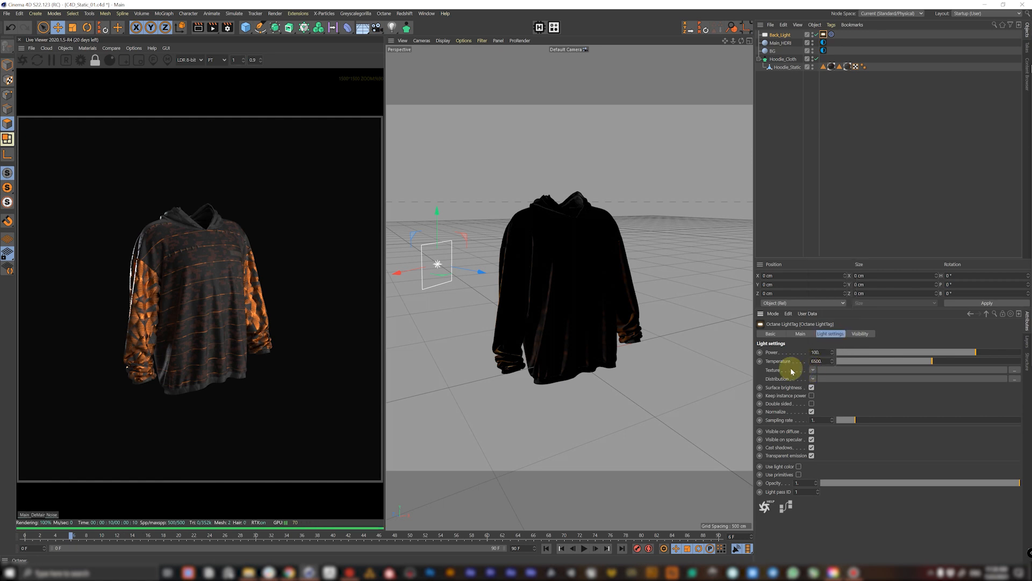
click(812, 371)
mouse_move(828, 325)
mouse_move(874, 326)
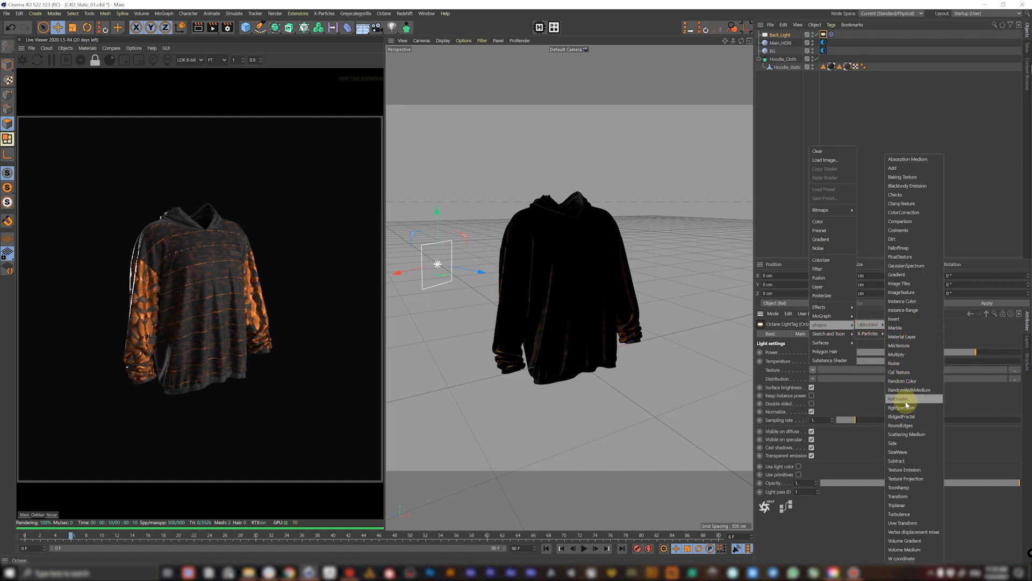
click(907, 408)
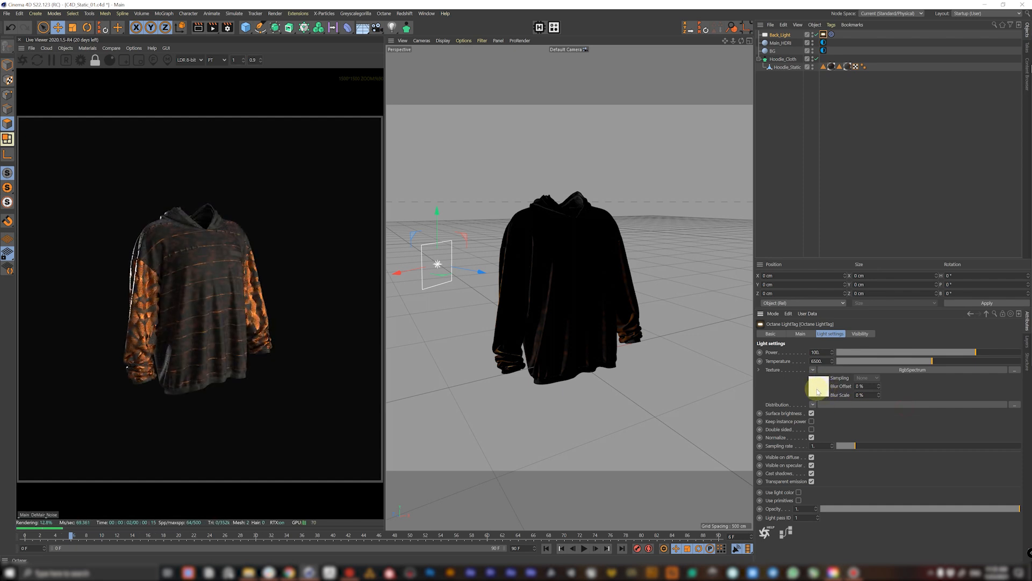
- Set the RgbSpectrum color to red with hue 0°, saturation 85% and value about 95.5%
click(818, 392)
click(783, 359)
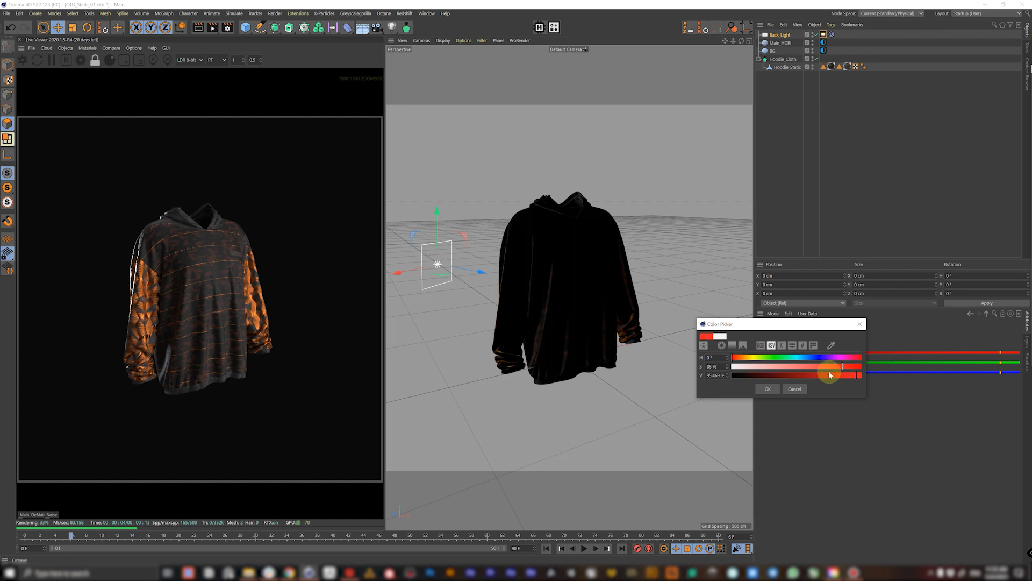
click(768, 389)
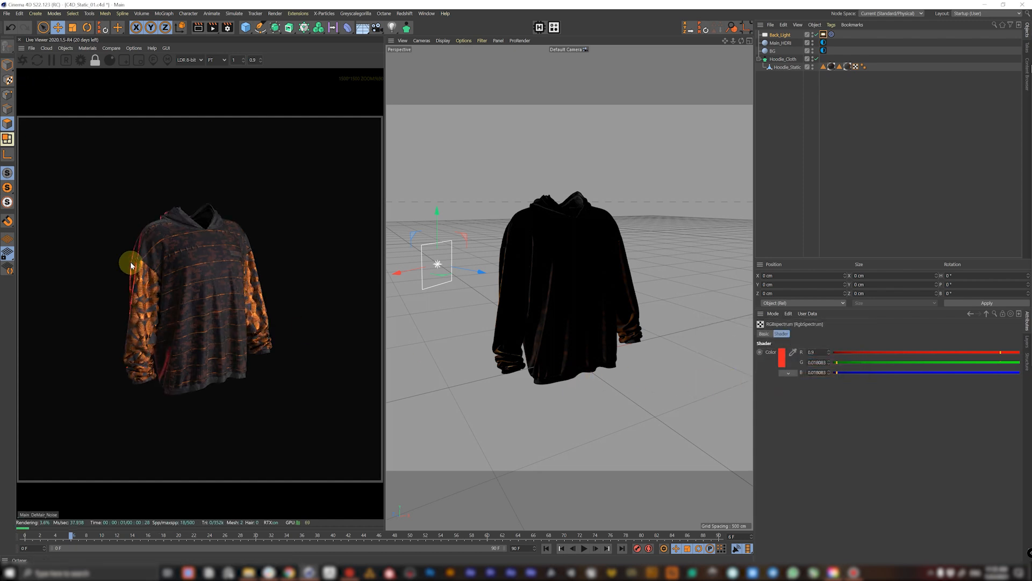
- Scale Back_Light up considerably and move it closer to the hoodie
drag(382, 274, 413, 270)
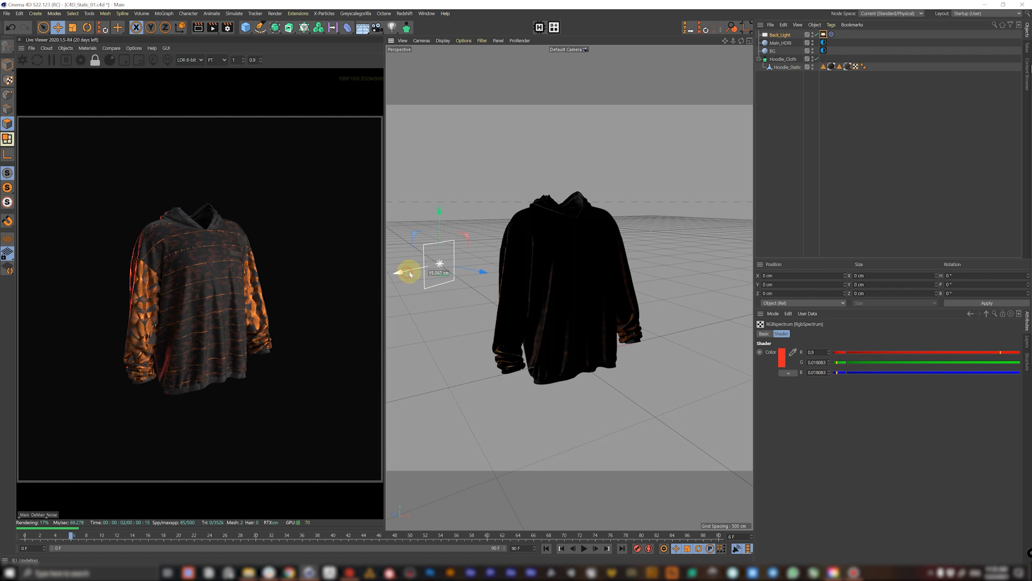
key(t)
click(779, 34)
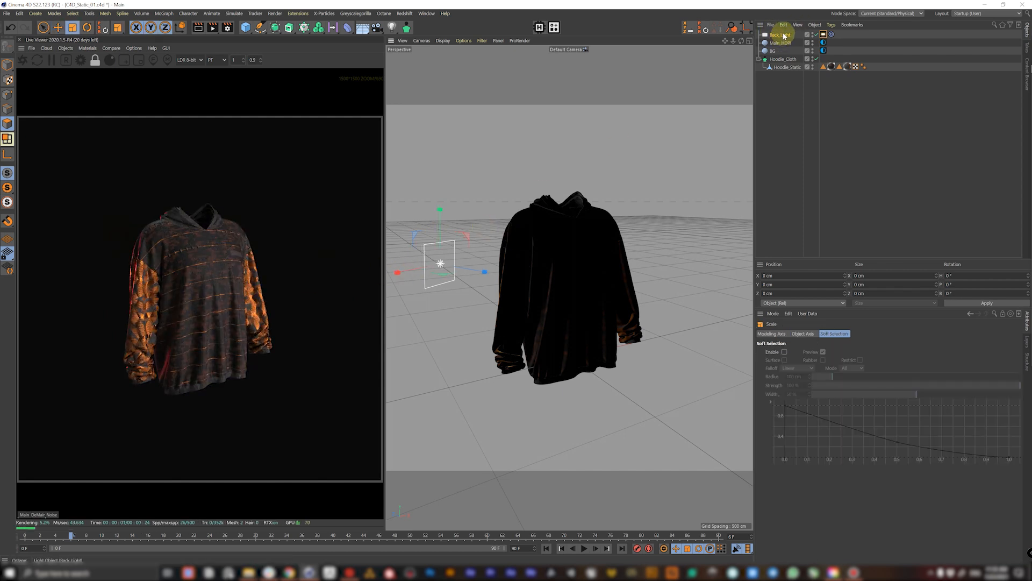
drag(484, 193, 699, 148)
key(r)
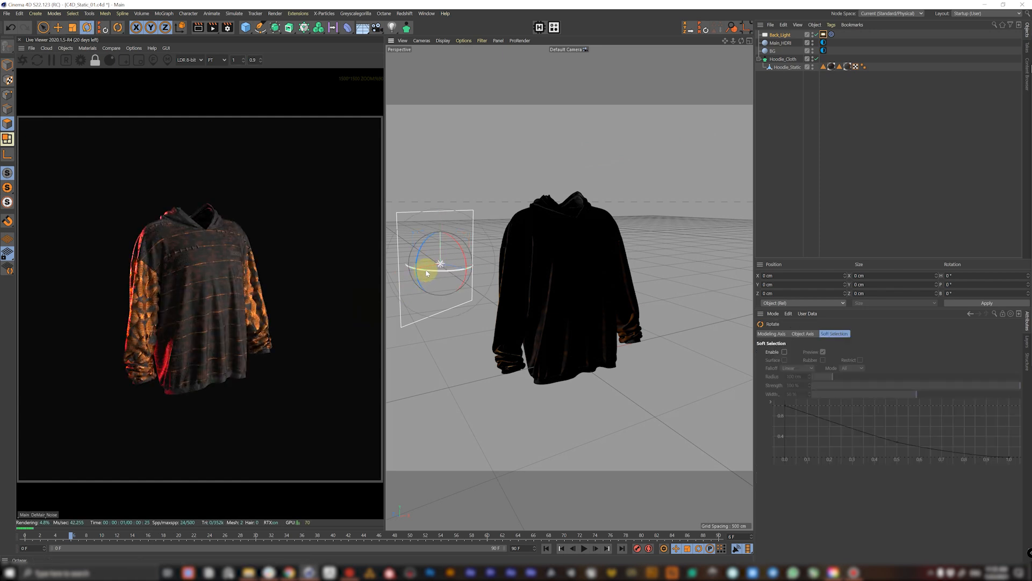
key(space)
drag(412, 268, 433, 269)
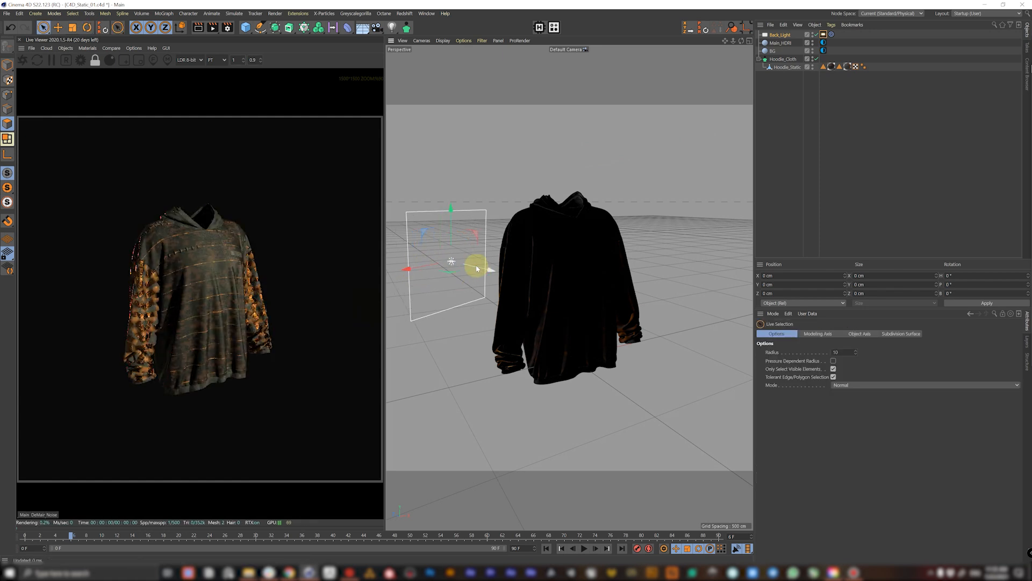
- Set Back_Light's power to 50 and inspect the red rim light along the sleeve and side with a temporary render region
click(831, 34)
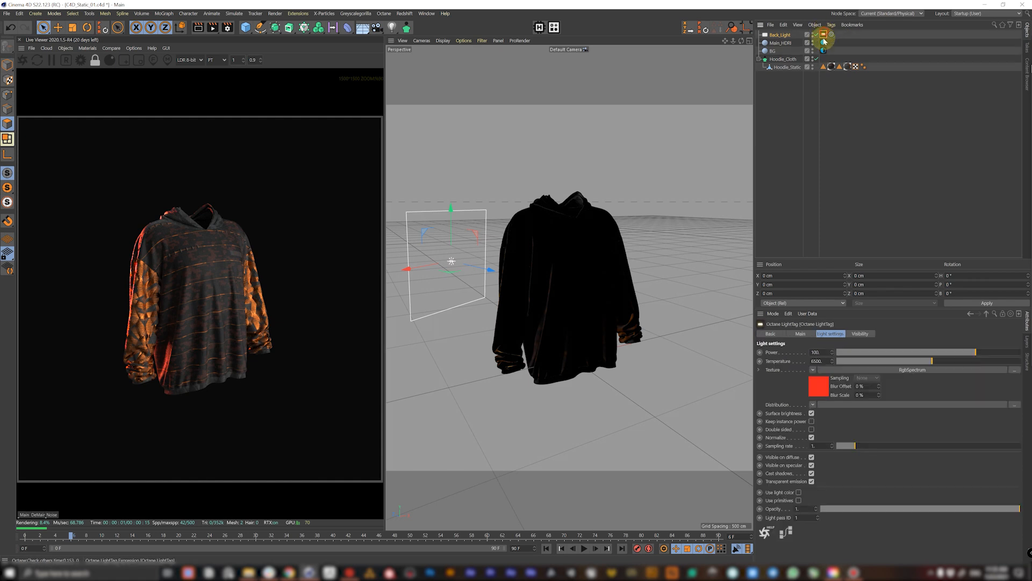
click(830, 353)
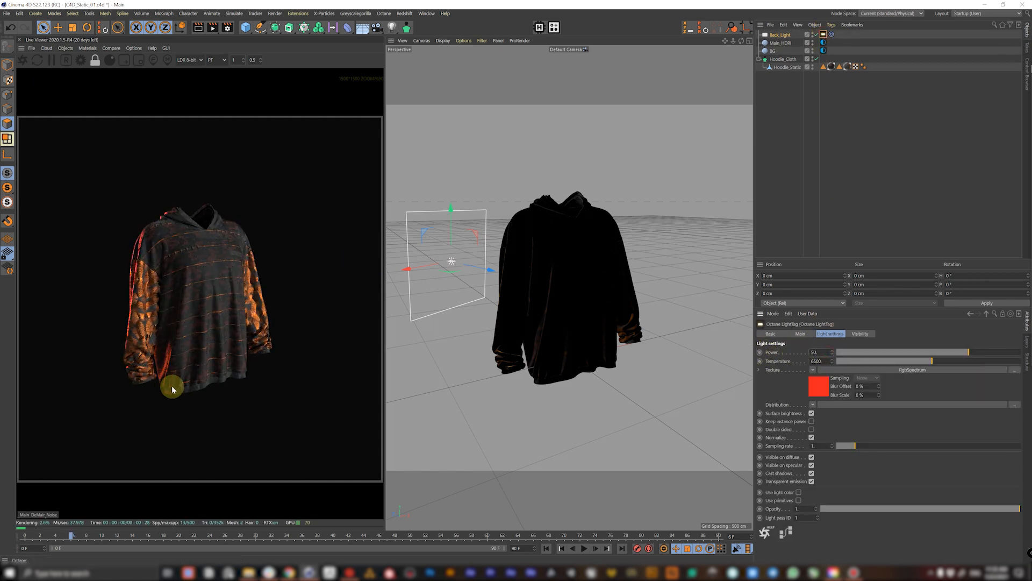
click(123, 65)
drag(125, 225, 172, 412)
drag(156, 334, 185, 403)
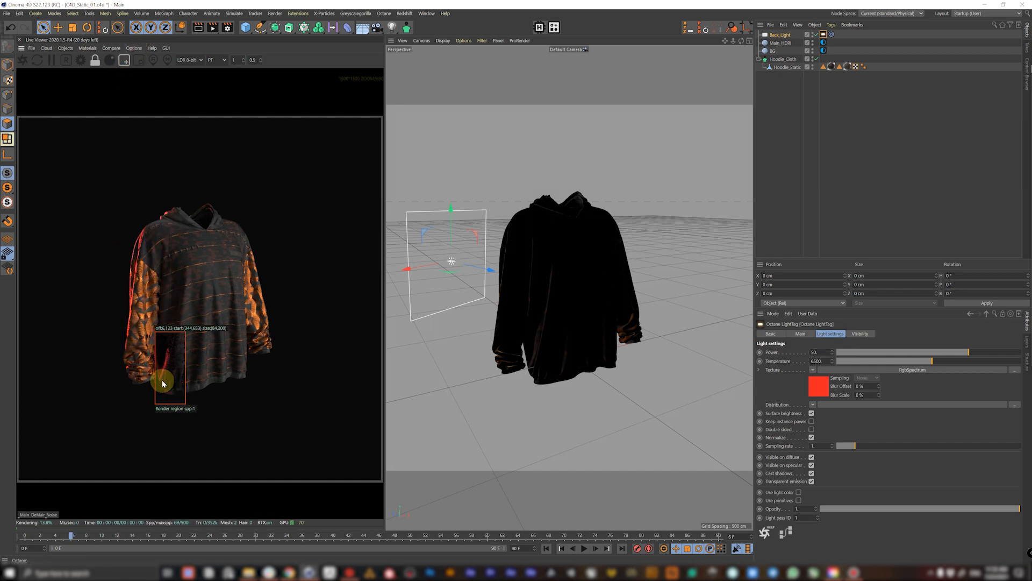
drag(113, 229, 187, 426)
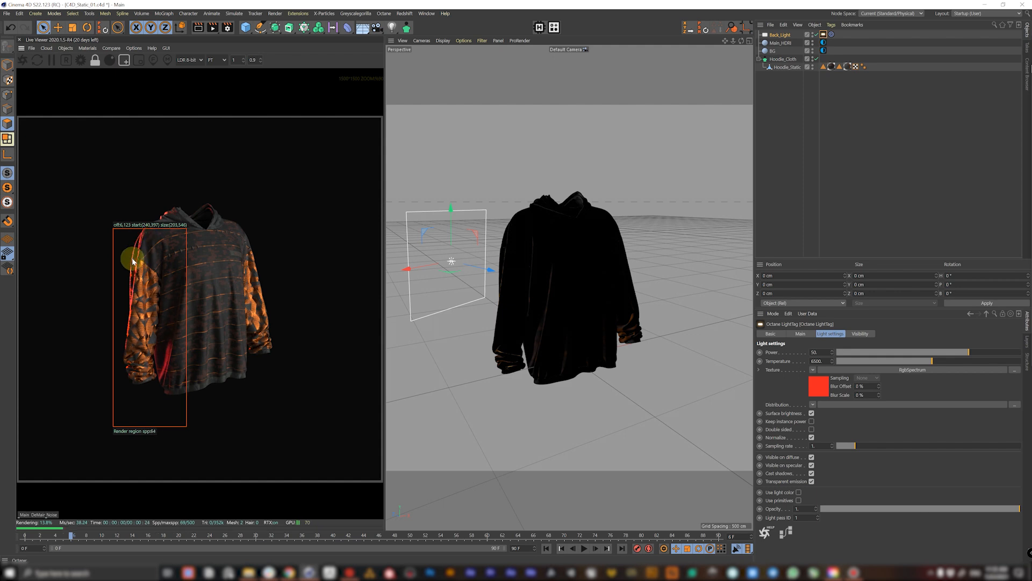
click(128, 60)
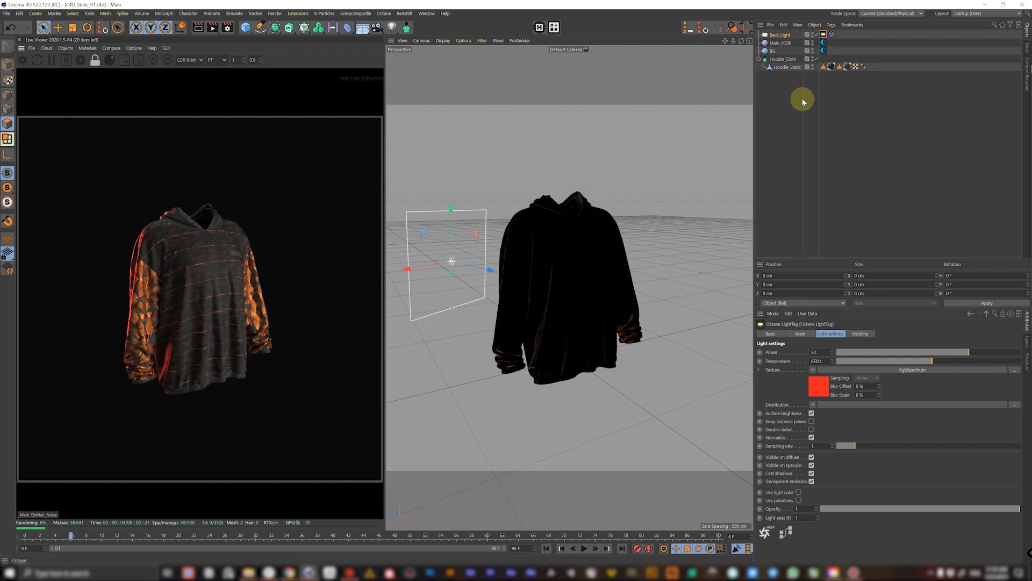
- Duplicate Back_Light, rename the copy Right_Light and move it across to the opposite side of the hoodie
click(780, 34)
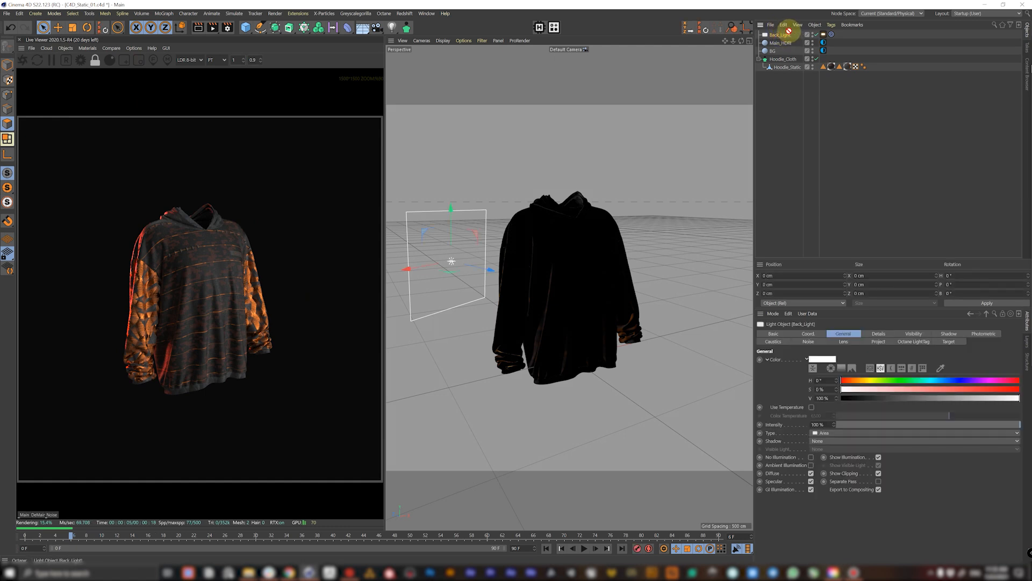
ctrl+drag(791, 34, 790, 32)
double_click(795, 35)
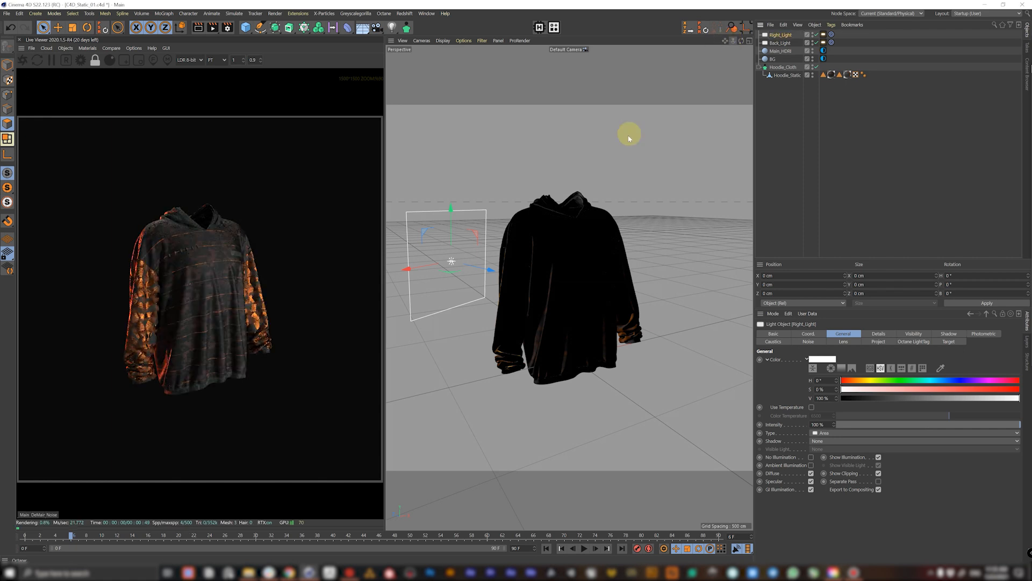
drag(480, 275, 750, 297)
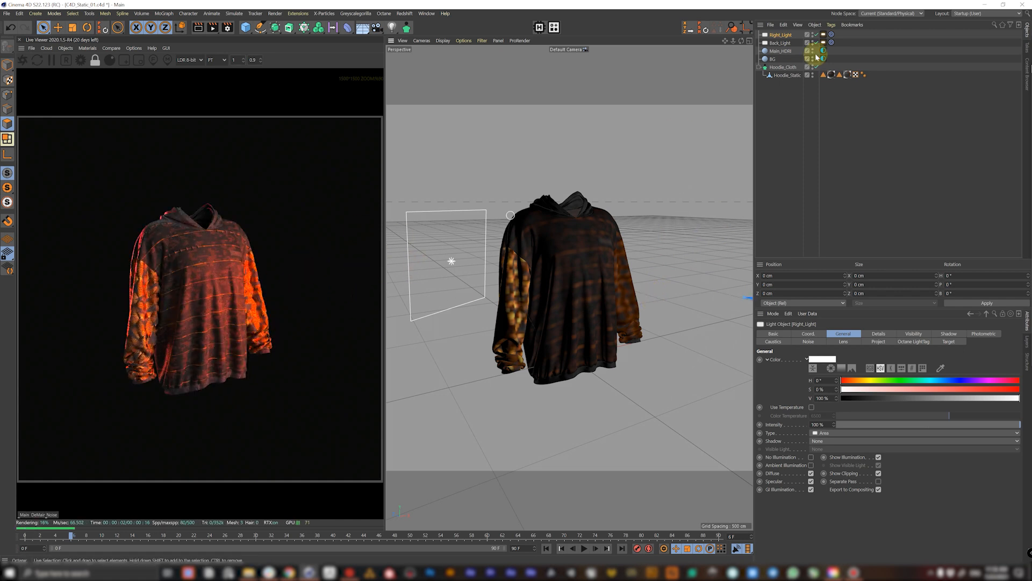
- Change the RgbSpectrum color of Right_Light's texture to a light blue
click(824, 34)
click(827, 386)
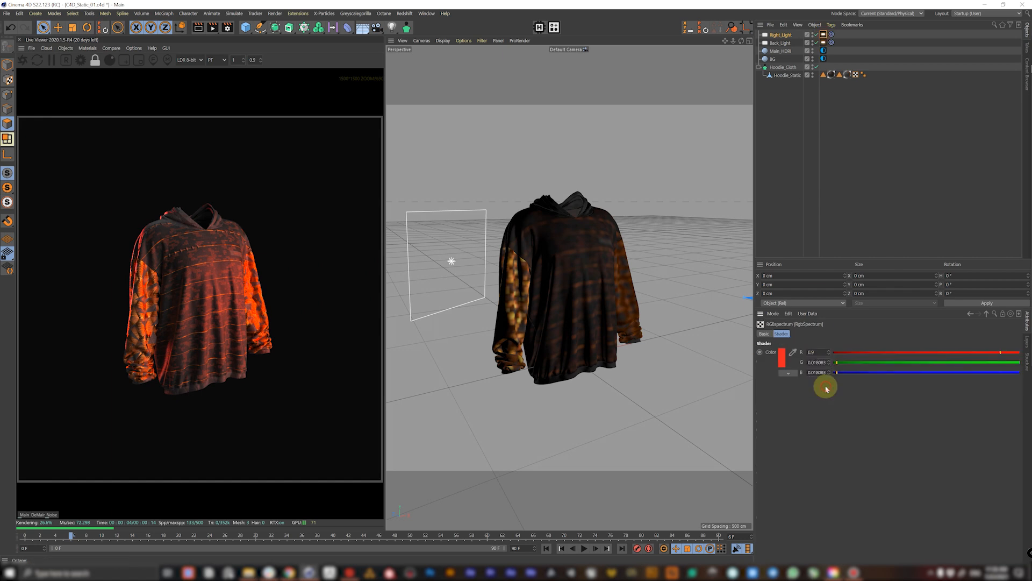
click(784, 362)
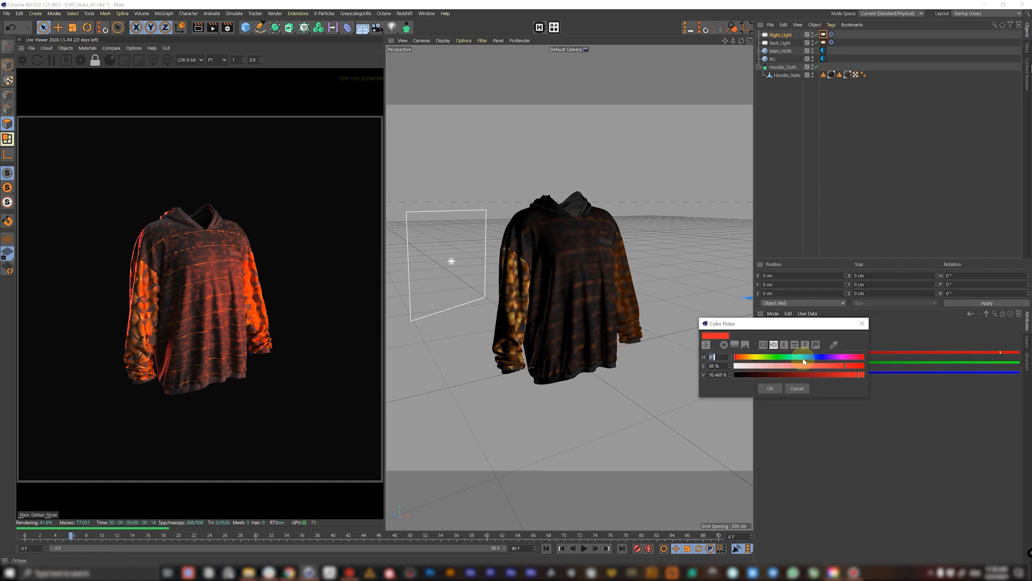
drag(810, 360, 806, 359)
click(834, 366)
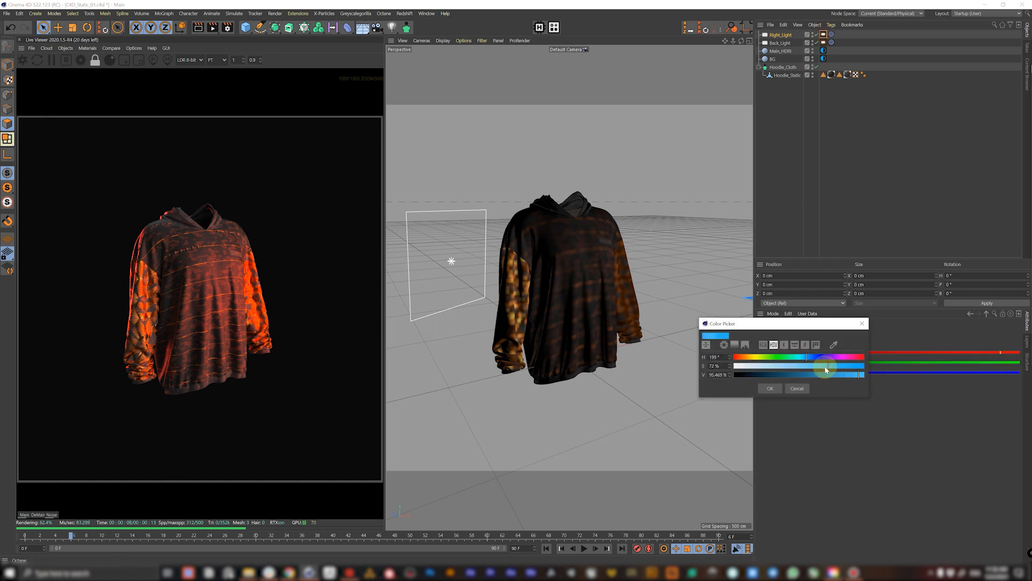
click(768, 388)
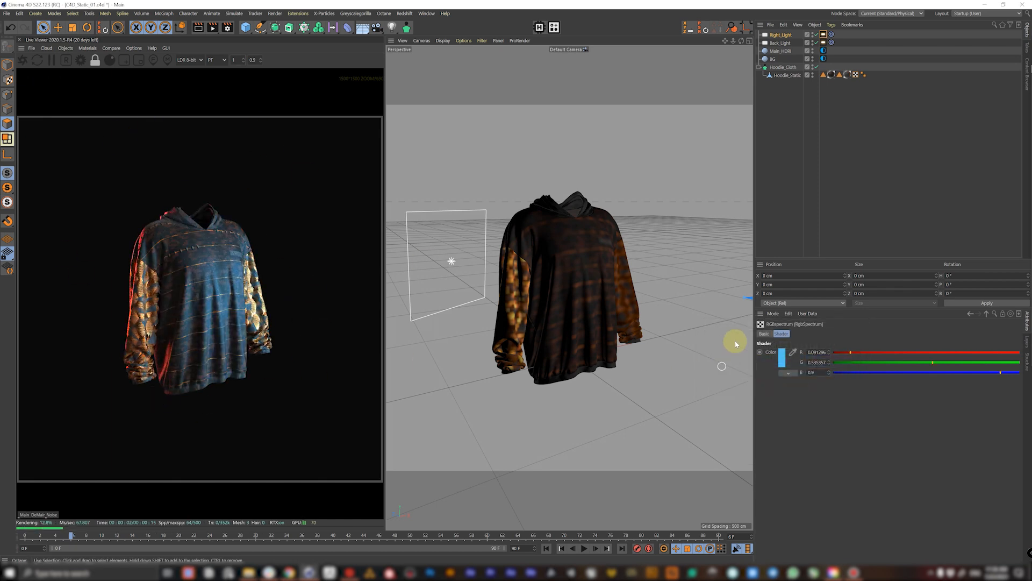
- Set Right_Light's power to 25 and compare the render with the red and blue lights switched off and on
click(823, 34)
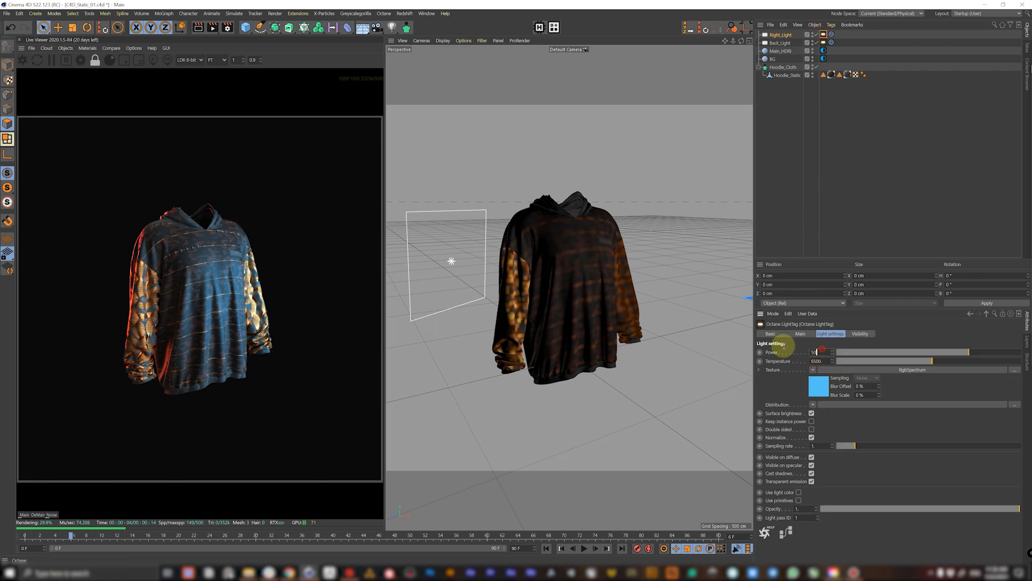
text(25)
key(Return)
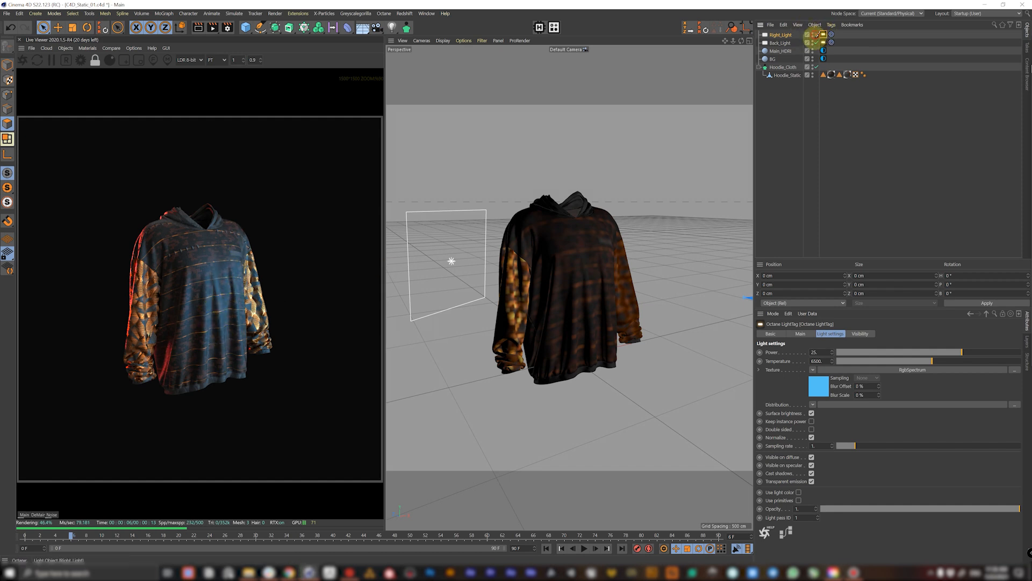
click(817, 36)
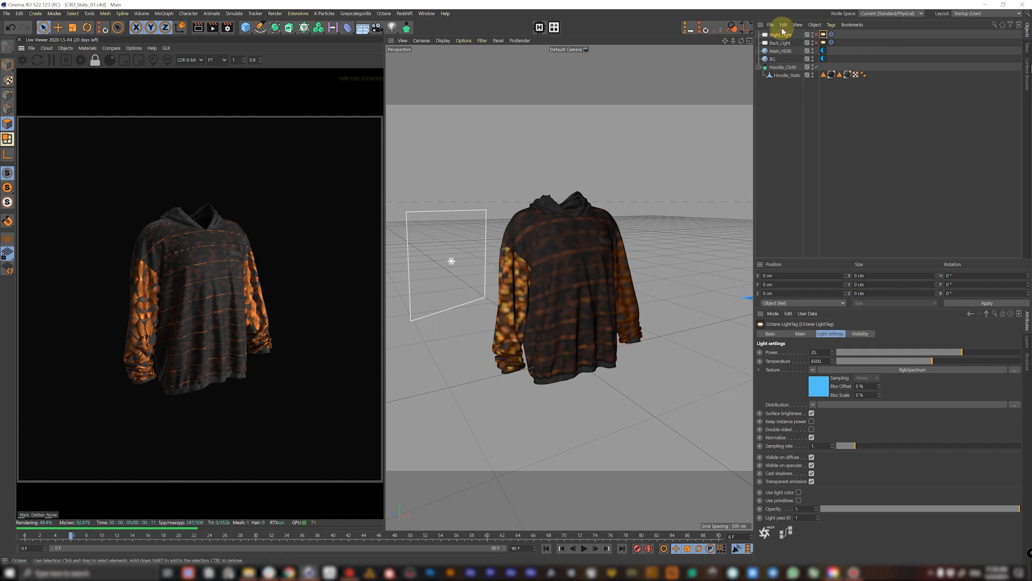
click(817, 42)
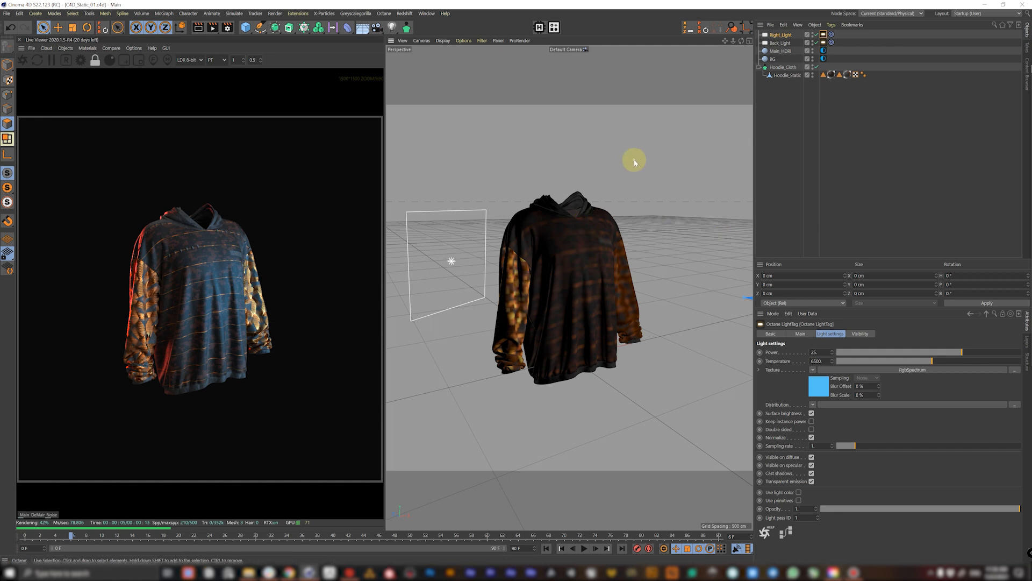
- Add an Octane camera, rename it Main_Cam and make it the active view
click(66, 49)
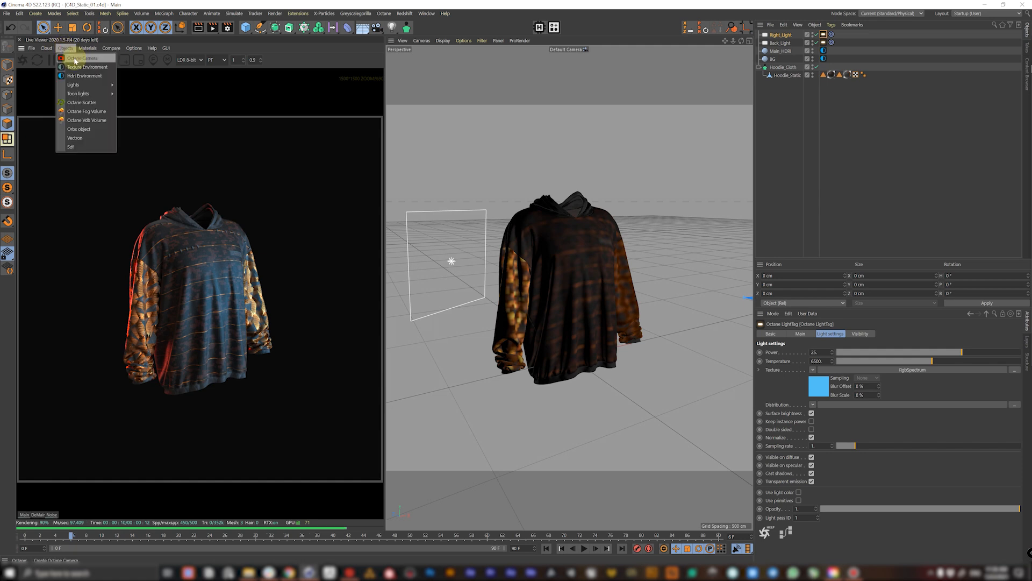
click(73, 57)
double_click(784, 35)
text(Main)
key(Return)
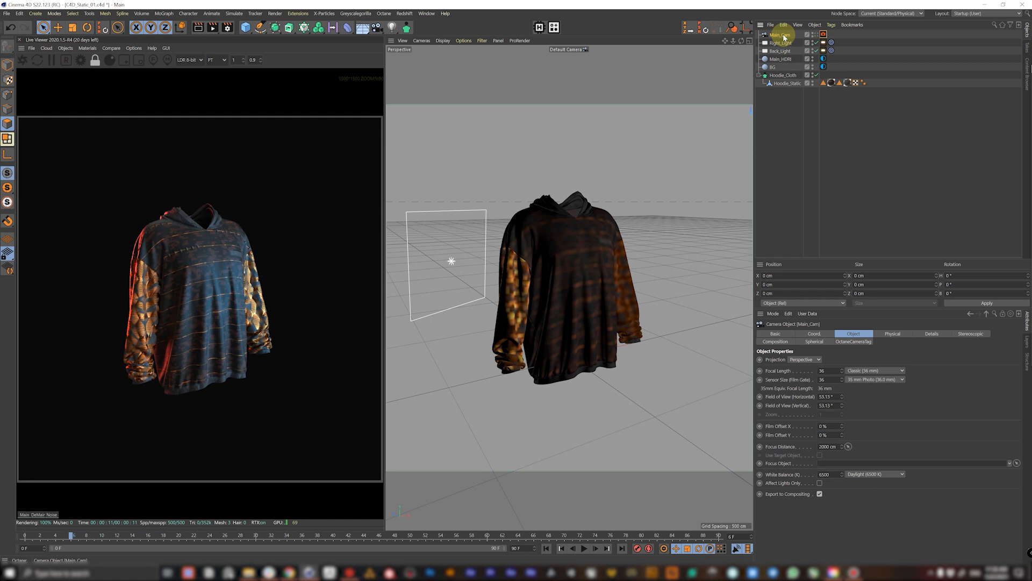
click(817, 35)
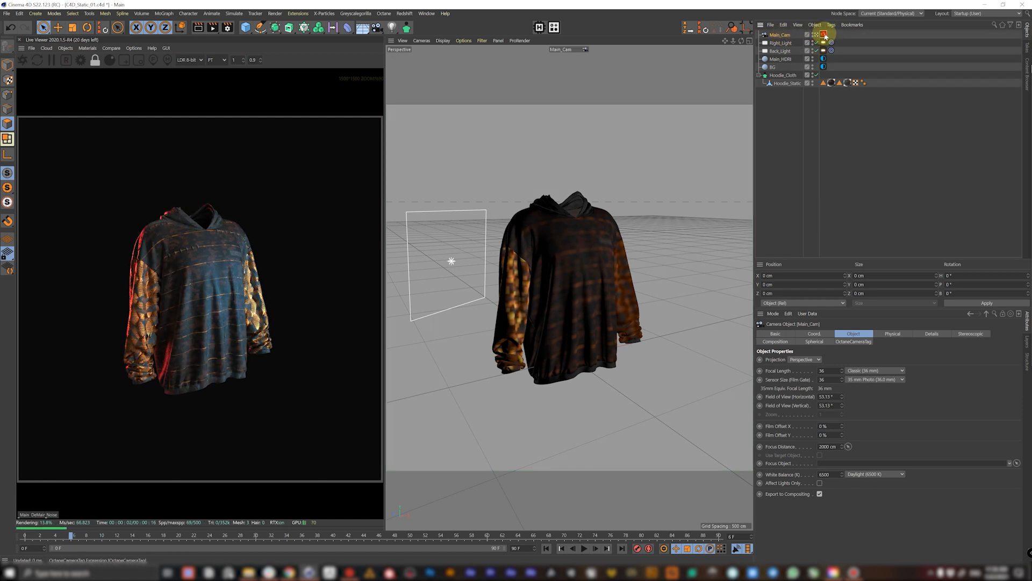
- Set Main_Cam's focal length to the Portrait (80 mm) preset and reframe the hoodie in the camera view
click(823, 35)
click(782, 36)
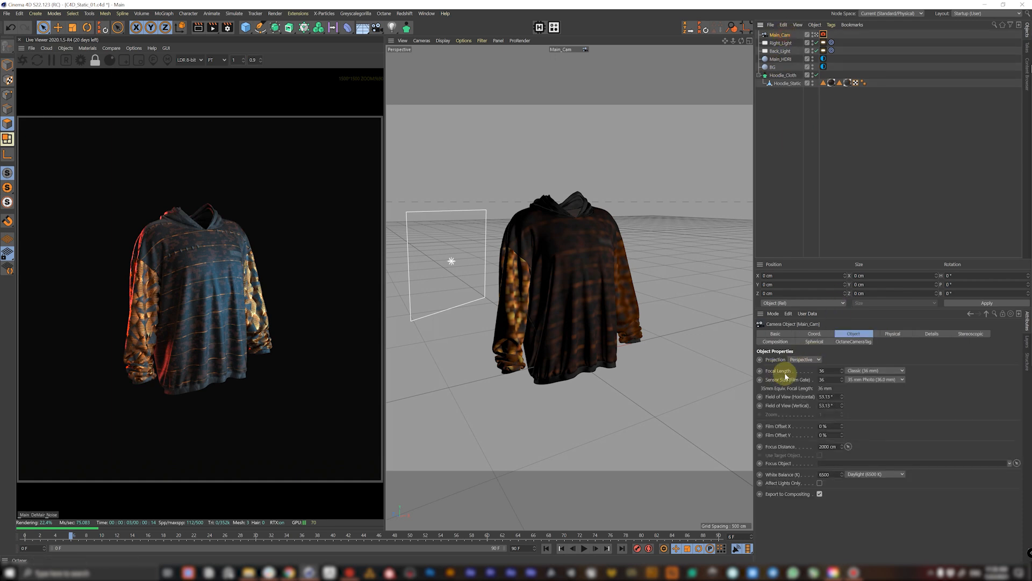
scroll(861, 370, down, 1)
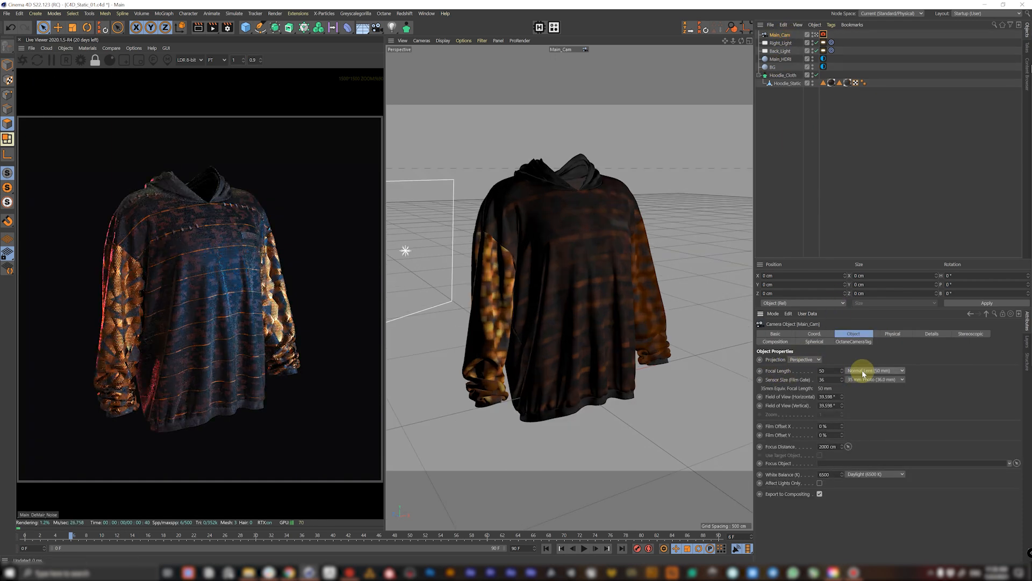
scroll(856, 369, down, 1)
mouse_move(570, 270)
alt+mouse_down()
mouse_move(566, 340)
mouse_move(575, 278)
alt+mouse_up()
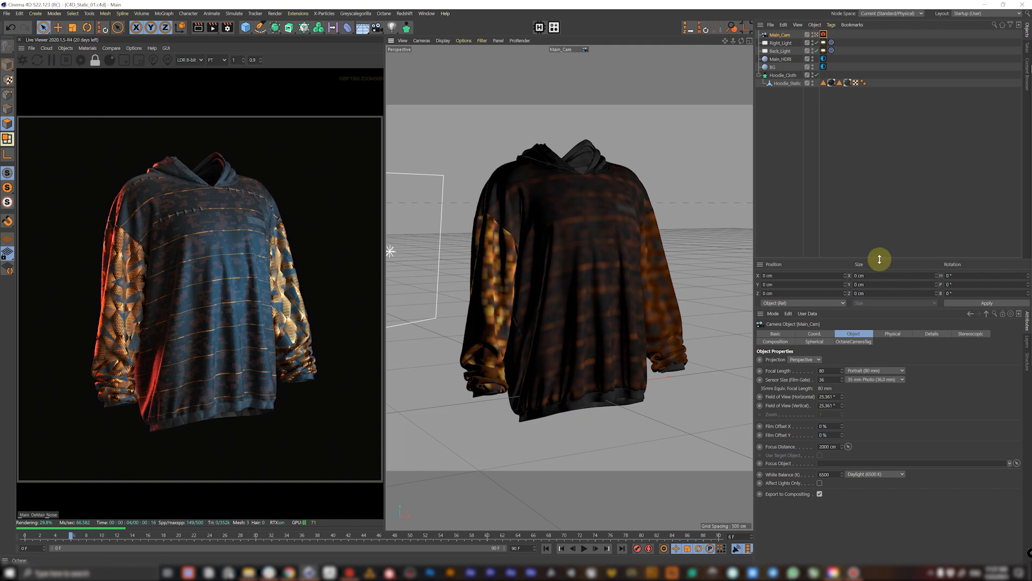
- Set Main_Cam's Thinlens aperture to 10 cm and pick the focus point on the front of the hoodie
click(823, 34)
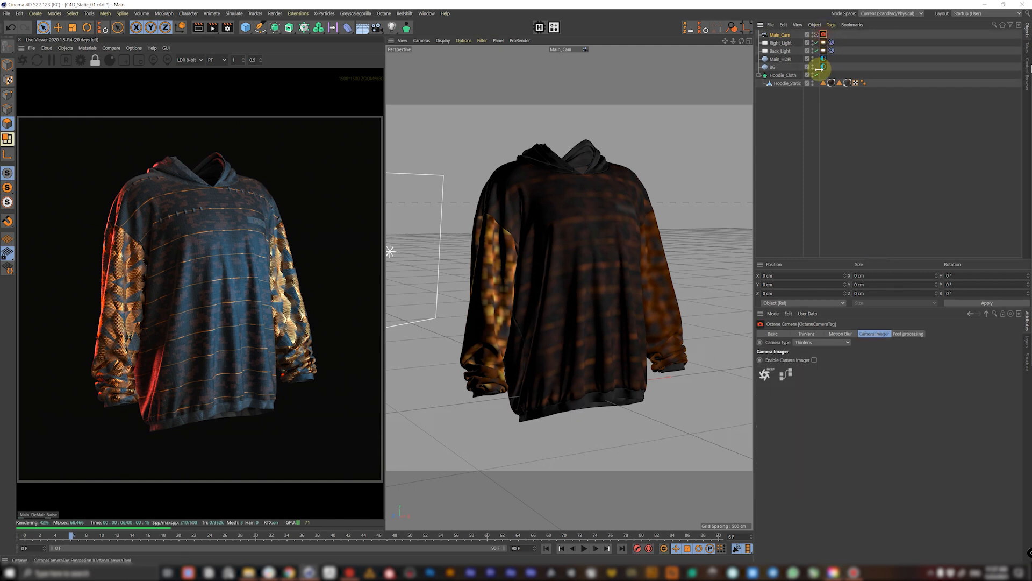
click(811, 334)
click(768, 444)
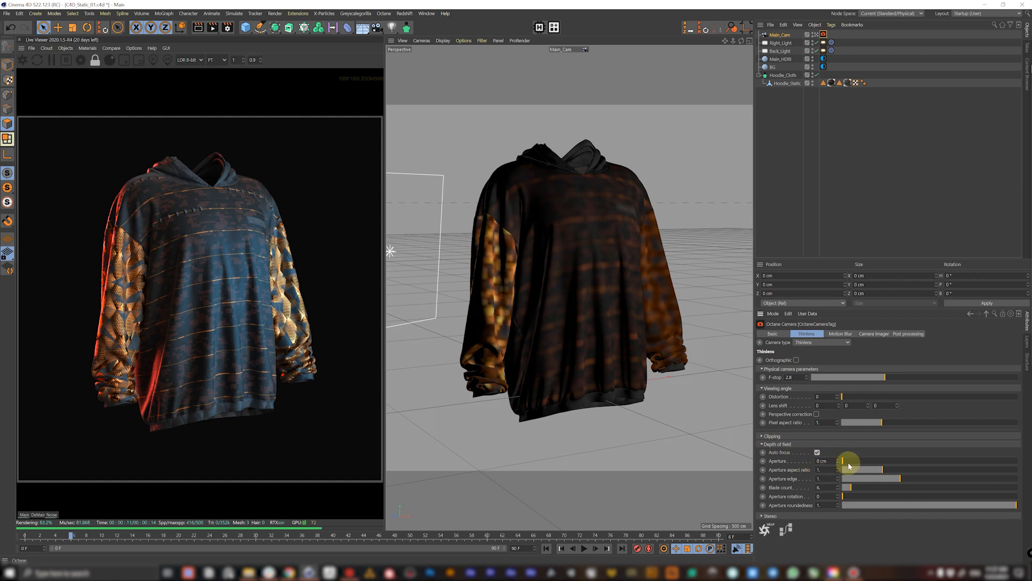
drag(852, 462, 880, 462)
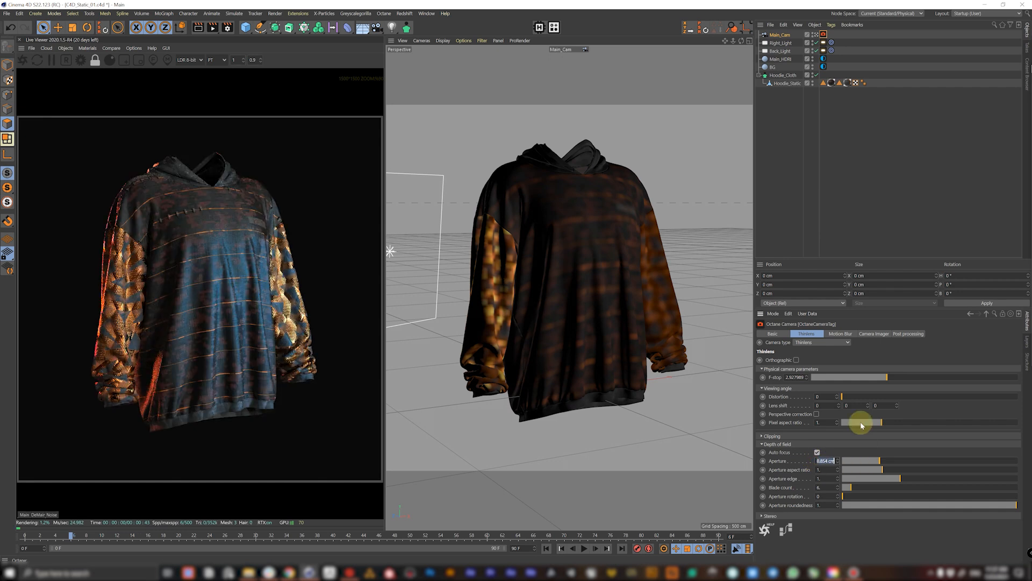
text(10)
key(Return)
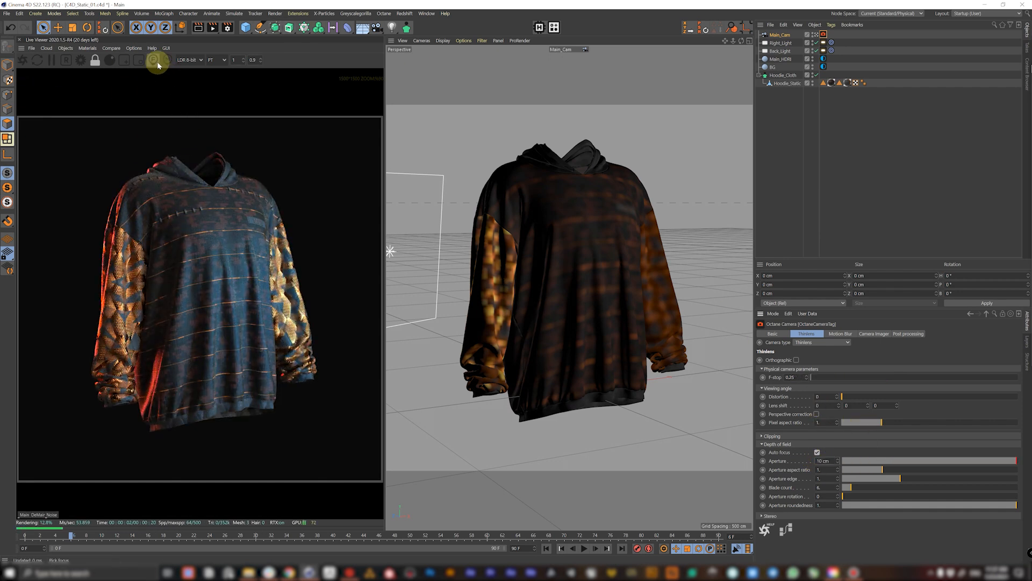
click(213, 275)
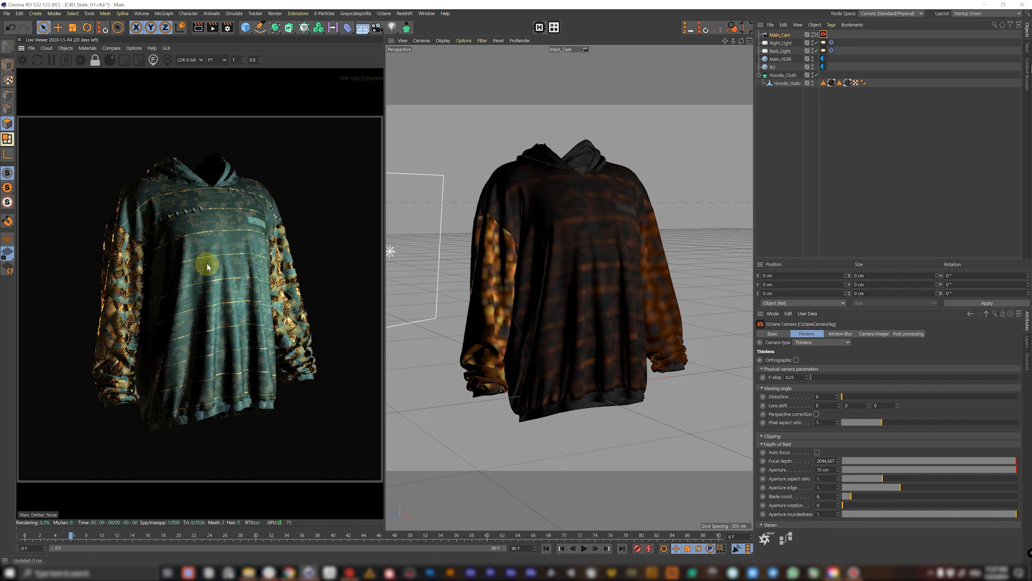
click(238, 275)
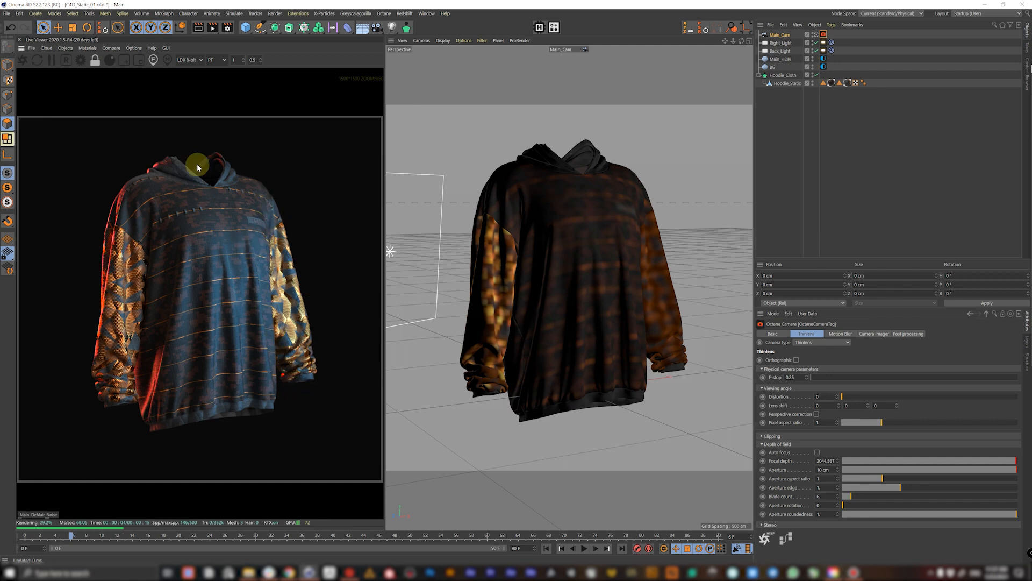
- Try a 25 cm aperture on Main_Cam for stronger blur and restore it to 10 cm
double_click(835, 469)
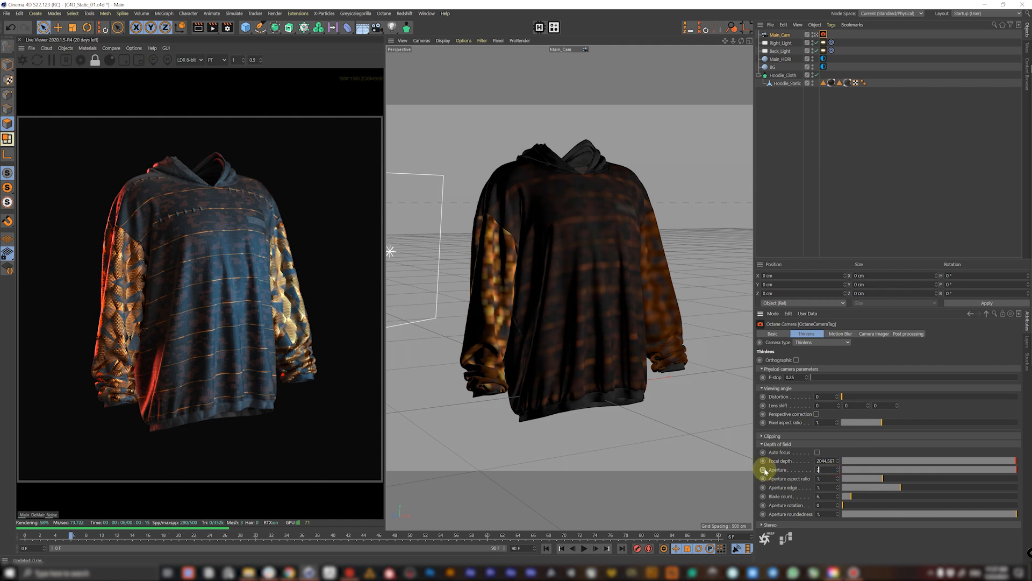
text(25)
key(Return)
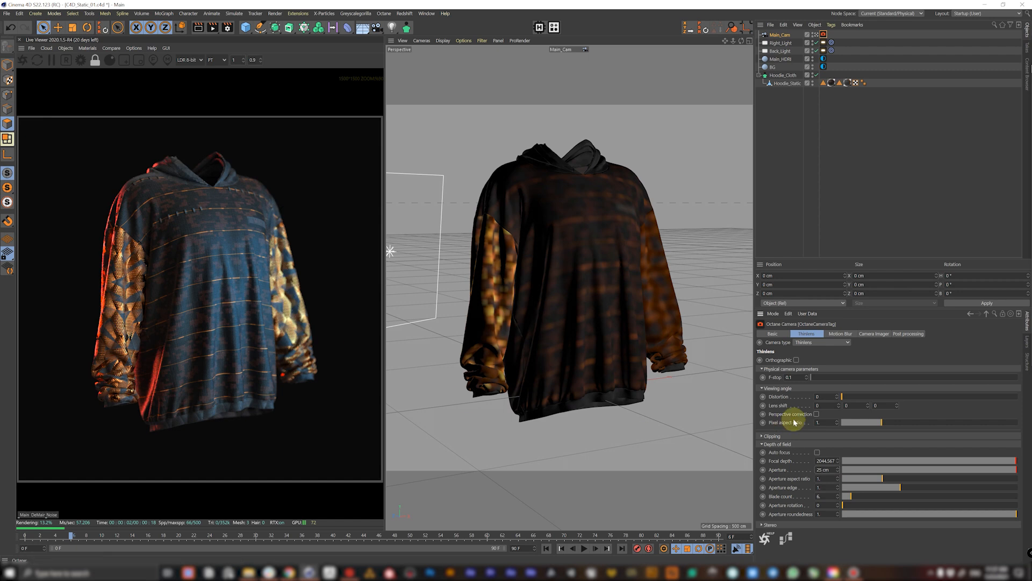
drag(832, 469, 673, 452)
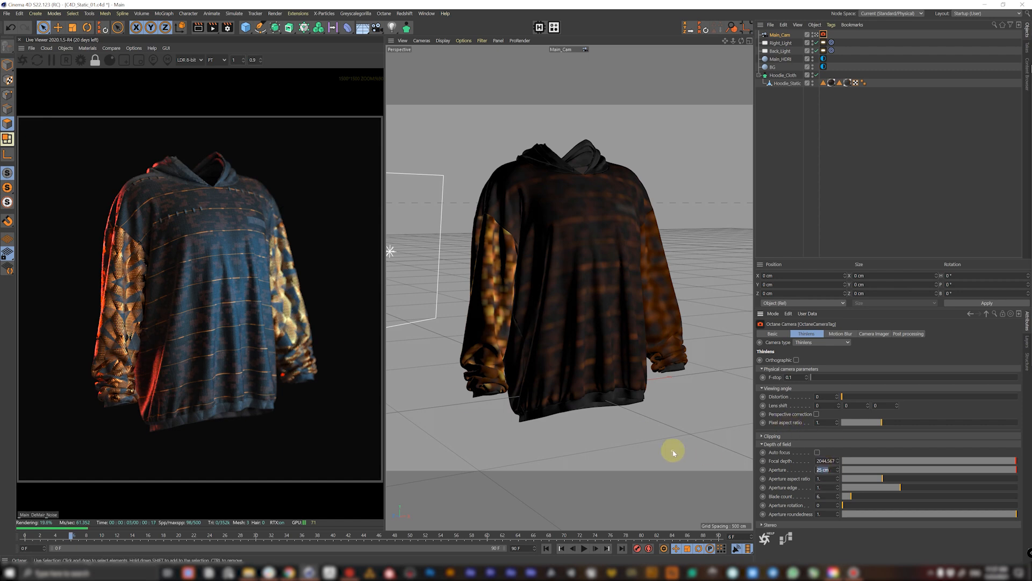
text(10)
key(Return)
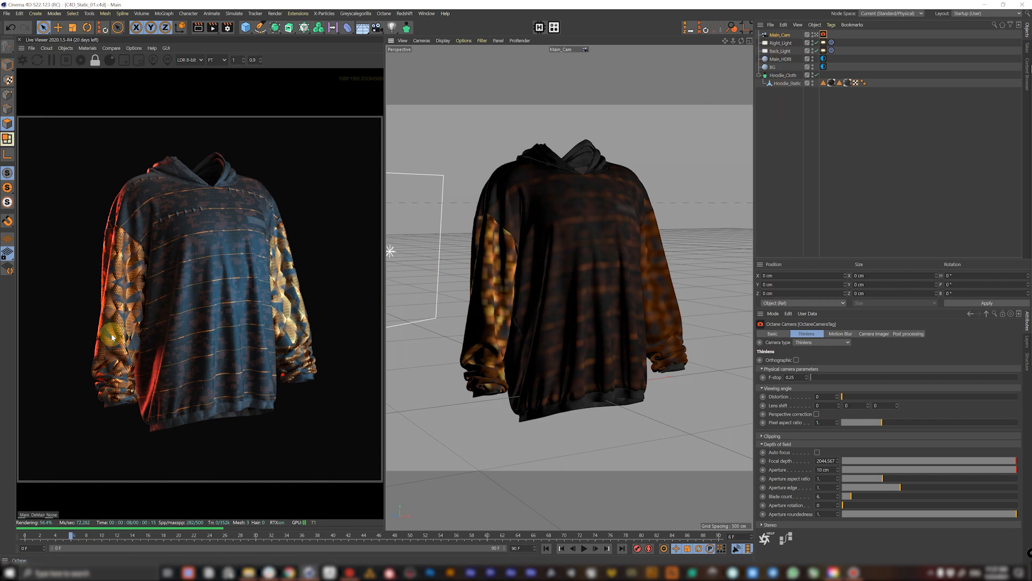
- Rotate Hoodie_Static around its vertical axis to inspect the lighting on its side and the crown print on its back
click(786, 83)
click(11, 66)
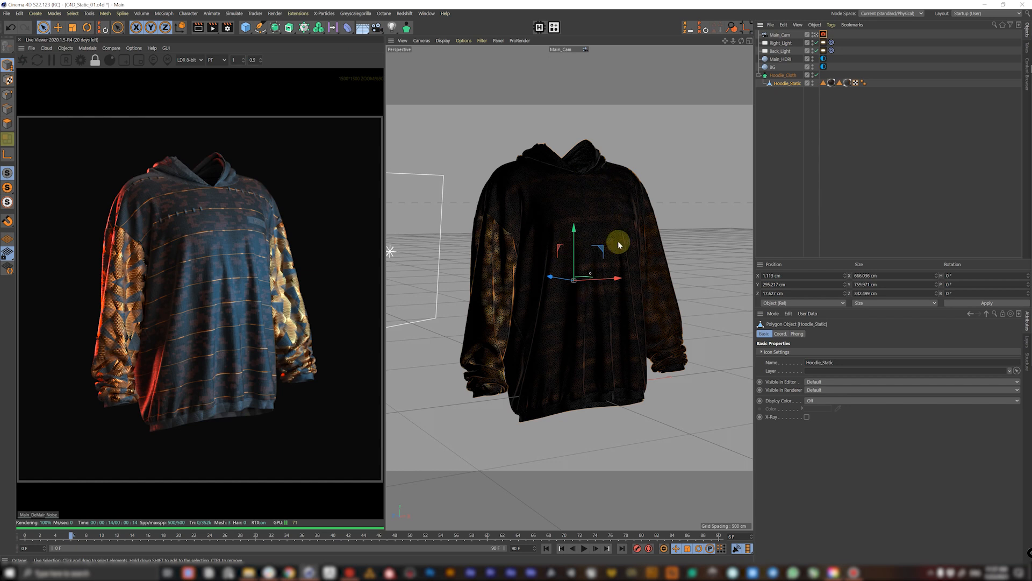
key(r)
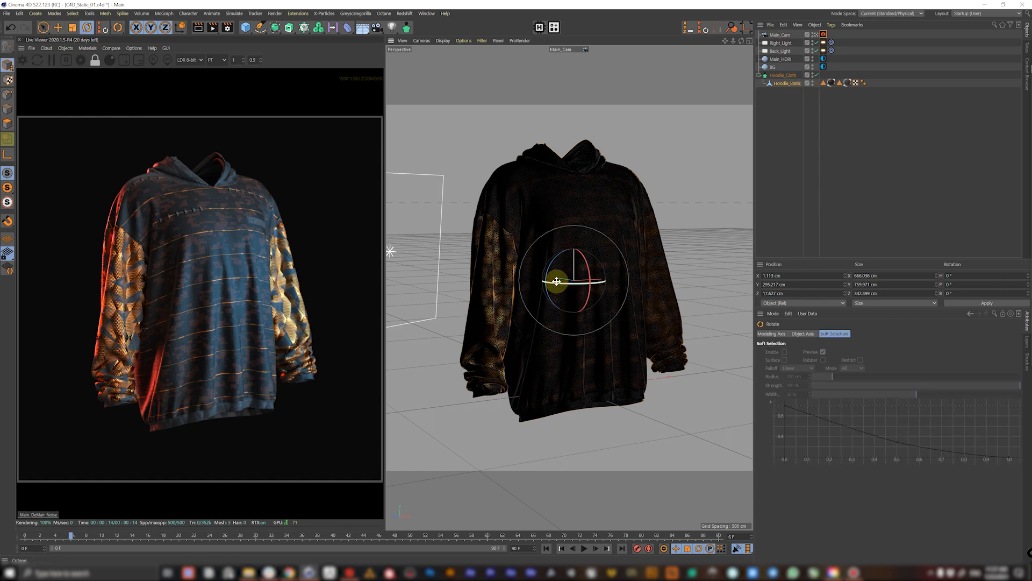
drag(564, 281, 668, 281)
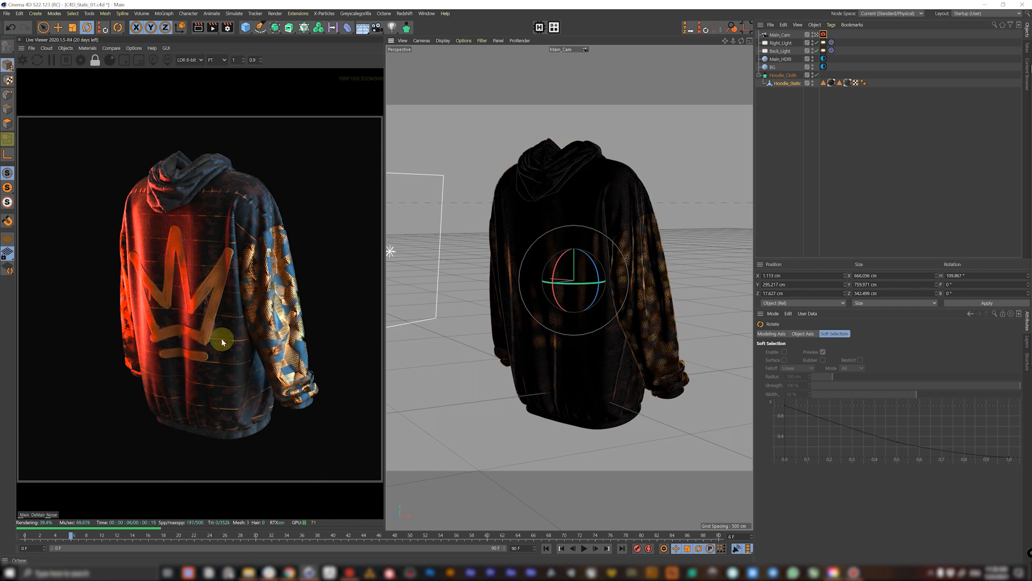
drag(564, 282, 646, 283)
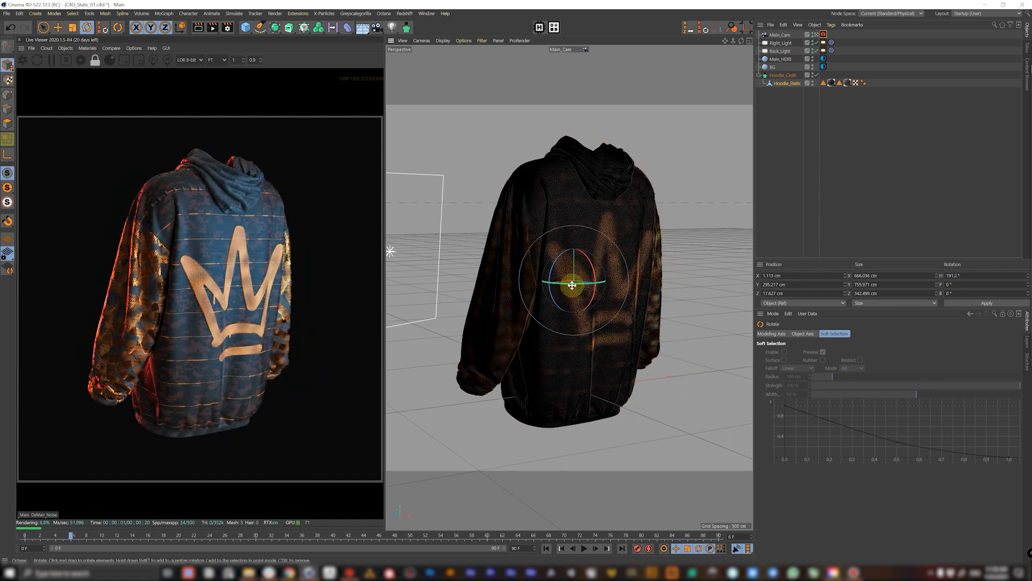
drag(572, 285, 444, 210)
- Undo the rotations of Hoodie_Static
key(ctrl+z)
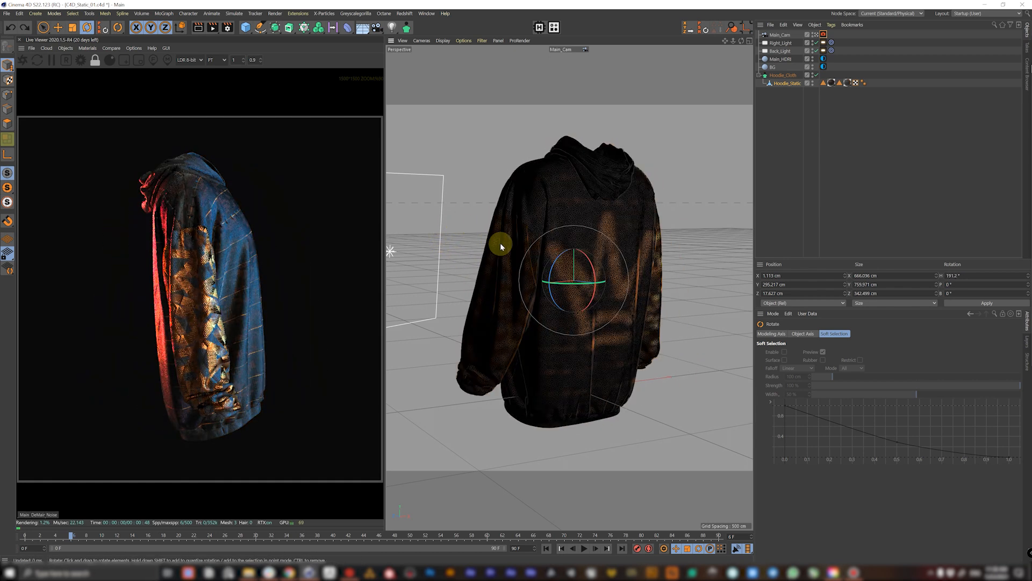
key(ctrl+z)
key(ctrl+z)
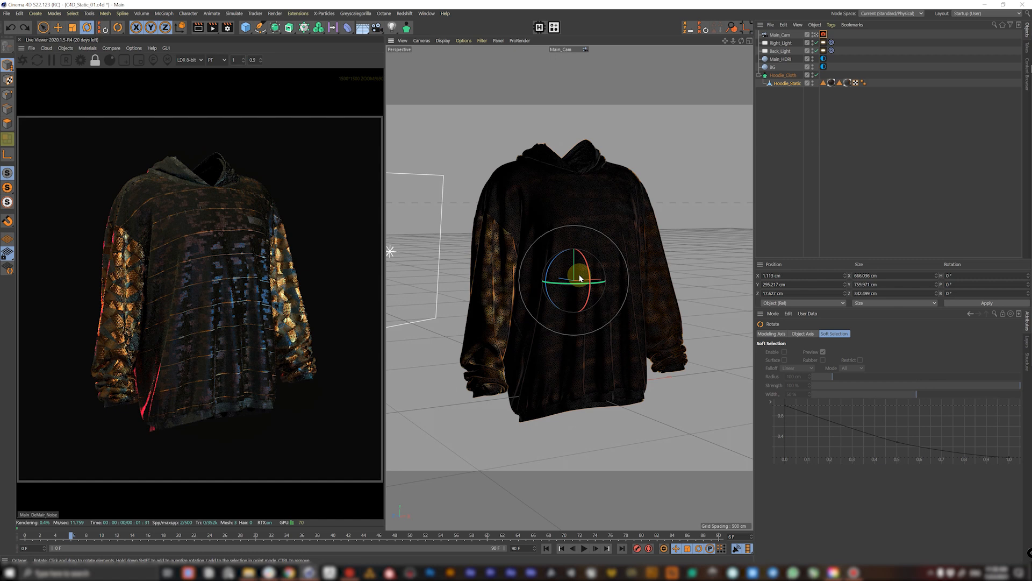
- Save the scene and bring the Octane Node Editor with the Body material into view
key(ctrl+s)
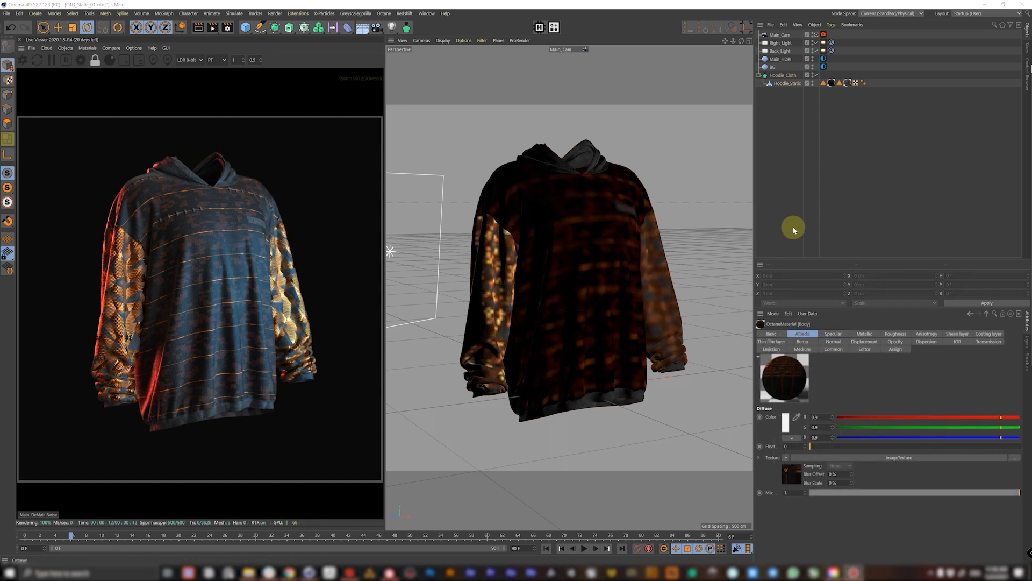
drag(1031, 70, 566, 63)
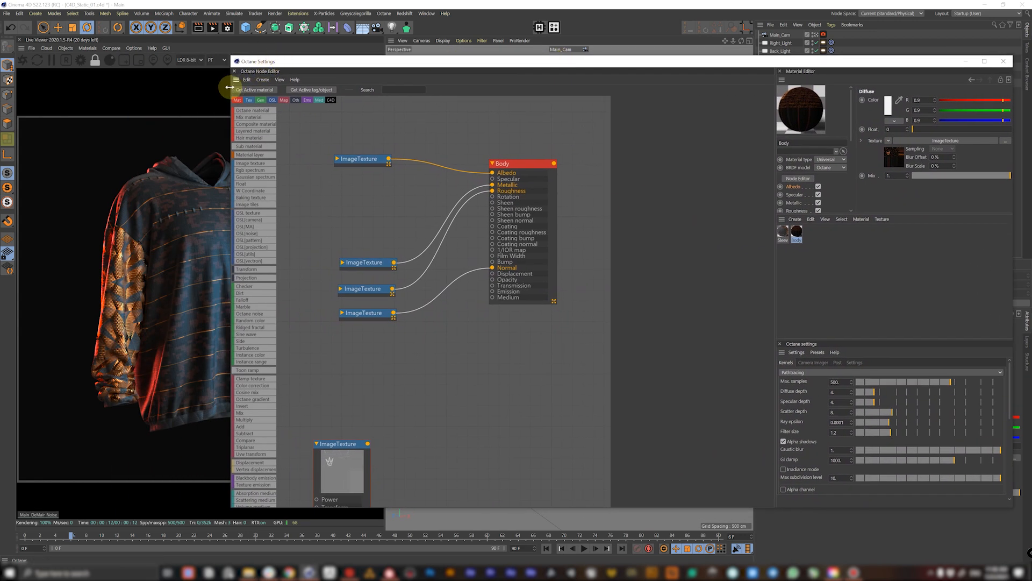
- Add a Float texture node to the Body material, connect it to Specular, and set its value to 0.2
drag(364, 63, 485, 65)
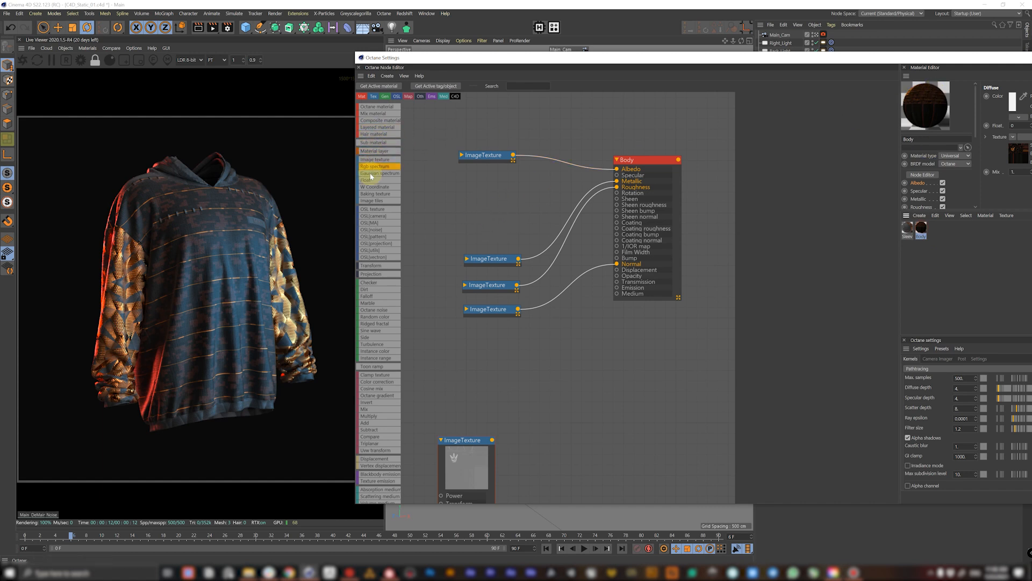
drag(365, 183, 481, 194)
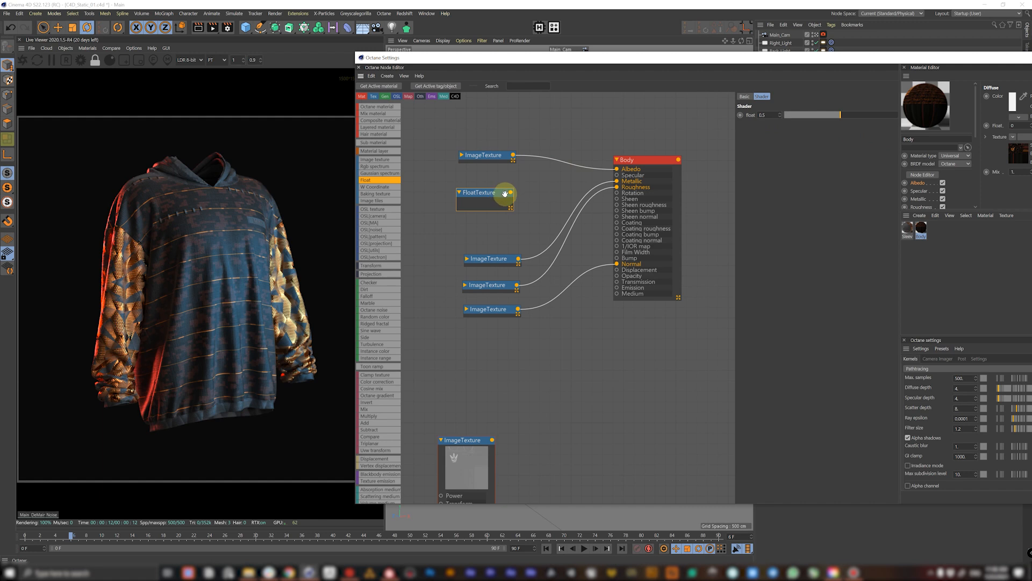
drag(511, 194, 617, 180)
click(476, 194)
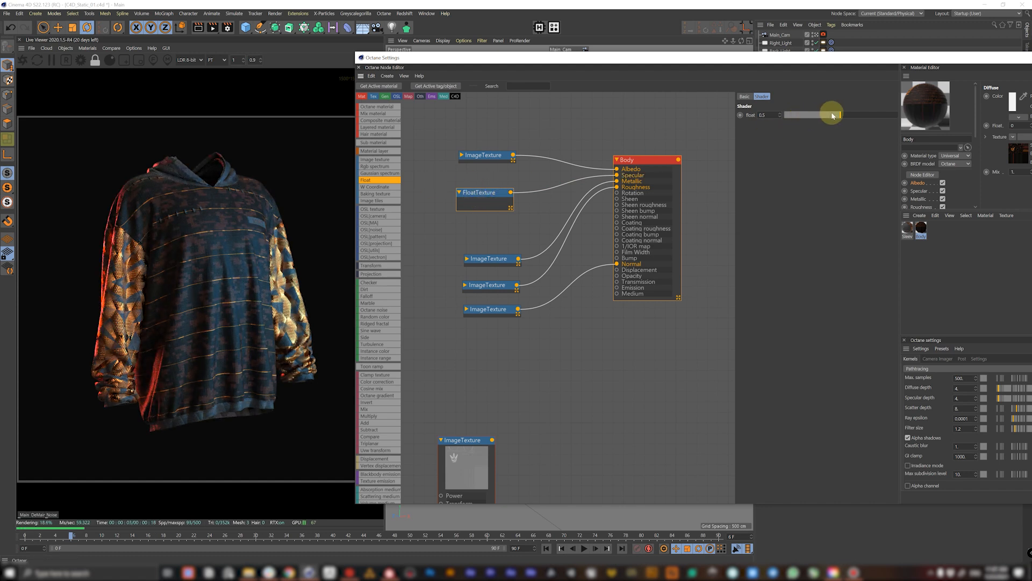
mouse_move(833, 117)
mouse_down()
mouse_move(761, 117)
mouse_move(813, 114)
mouse_up()
text(0.2)
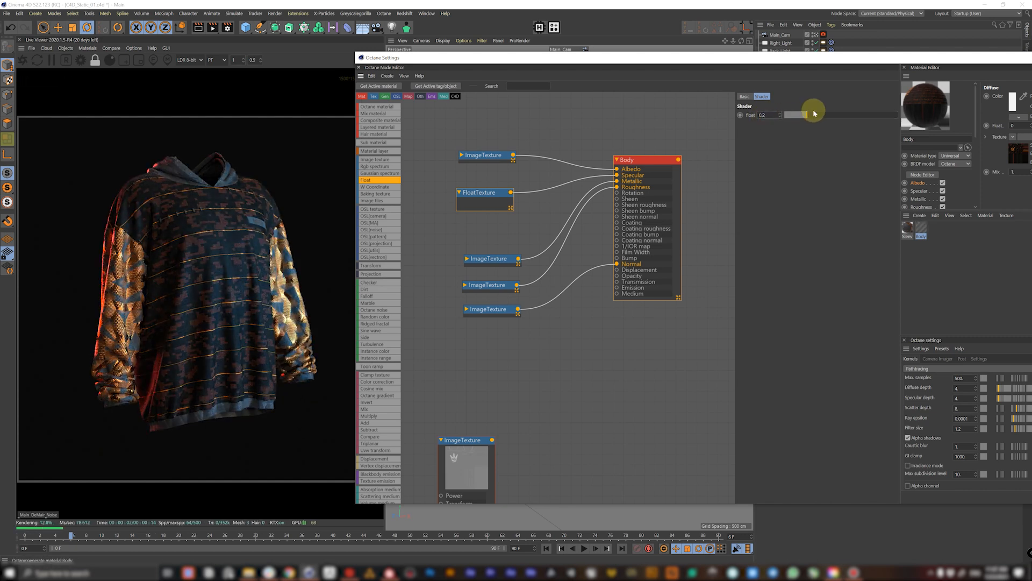
key(Return)
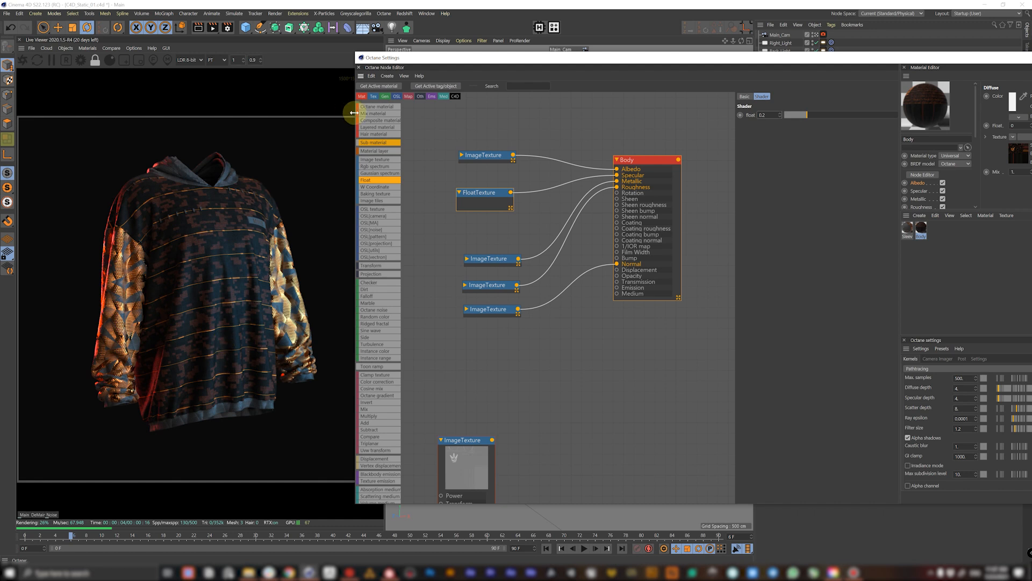
- Compare the stored render in an A/B split against the Body material without its Specular float, and reconnect the float to Specular
click(111, 48)
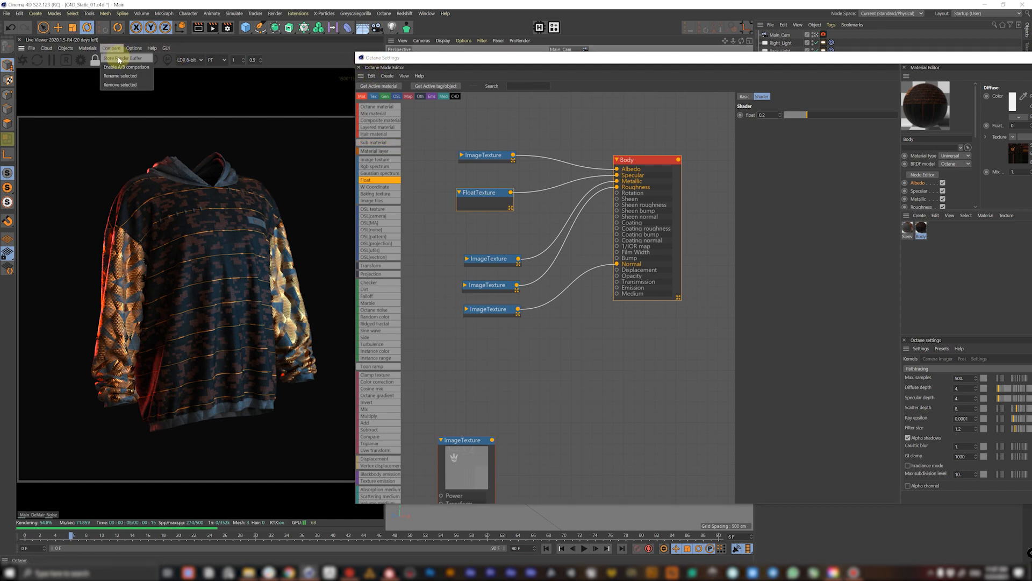
click(124, 58)
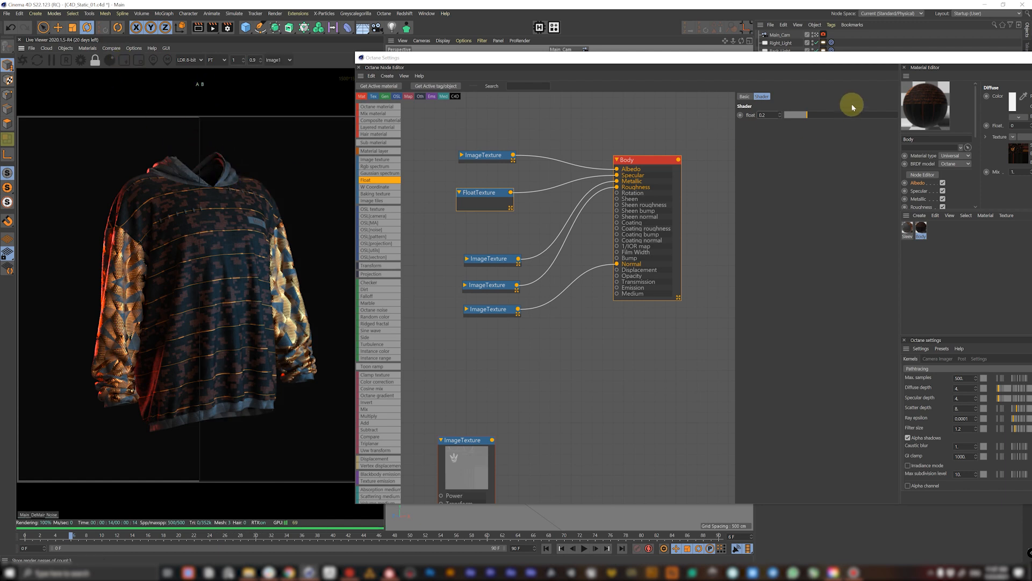
drag(617, 176, 569, 178)
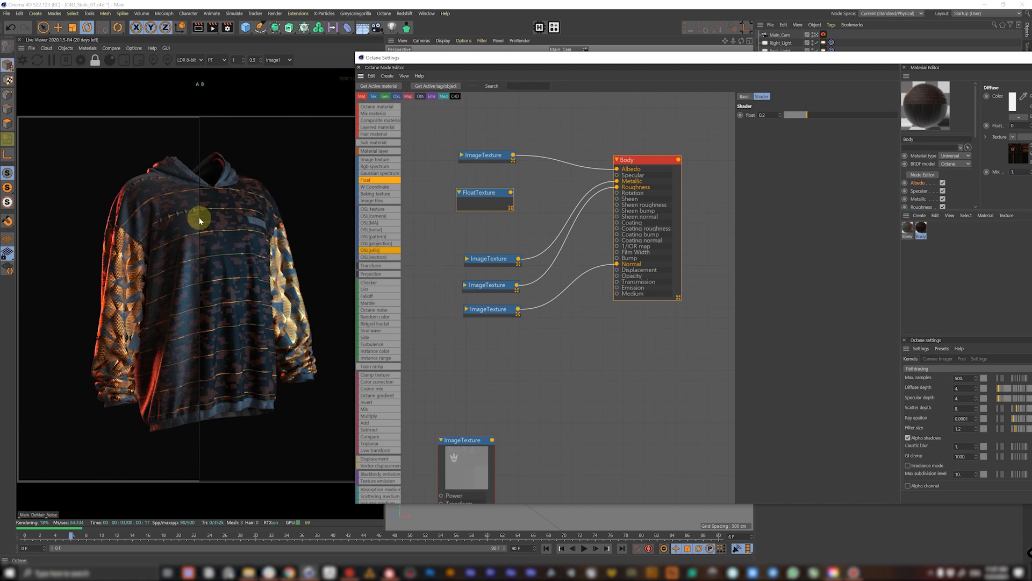
drag(200, 217, 178, 219)
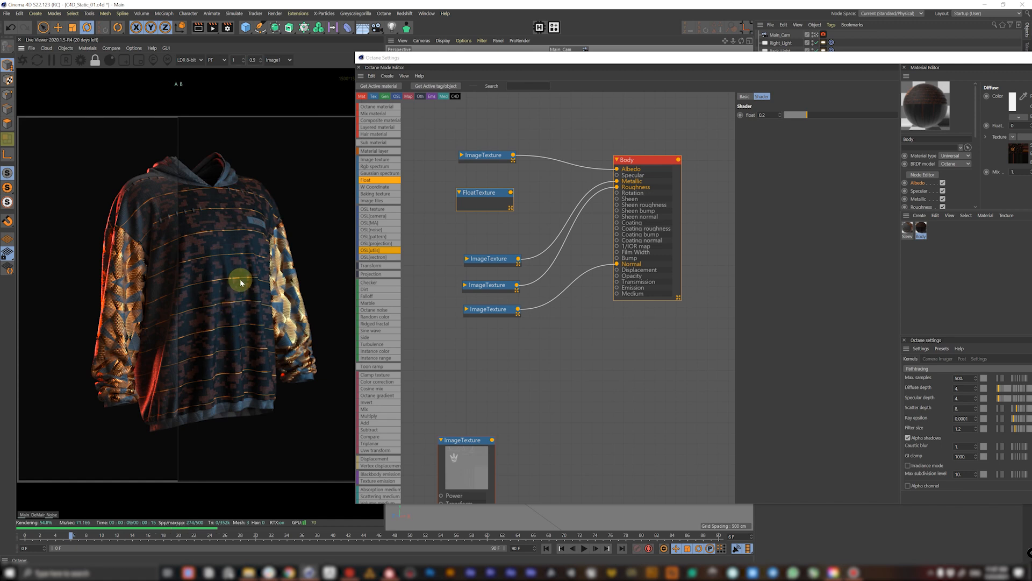
drag(179, 253, 284, 263)
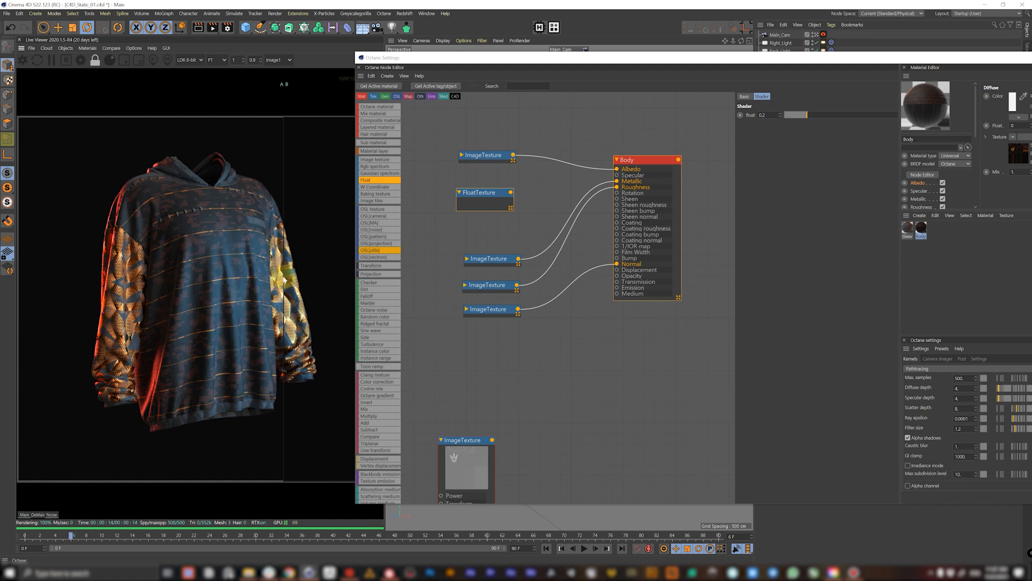
drag(285, 278, 210, 283)
click(112, 47)
click(125, 66)
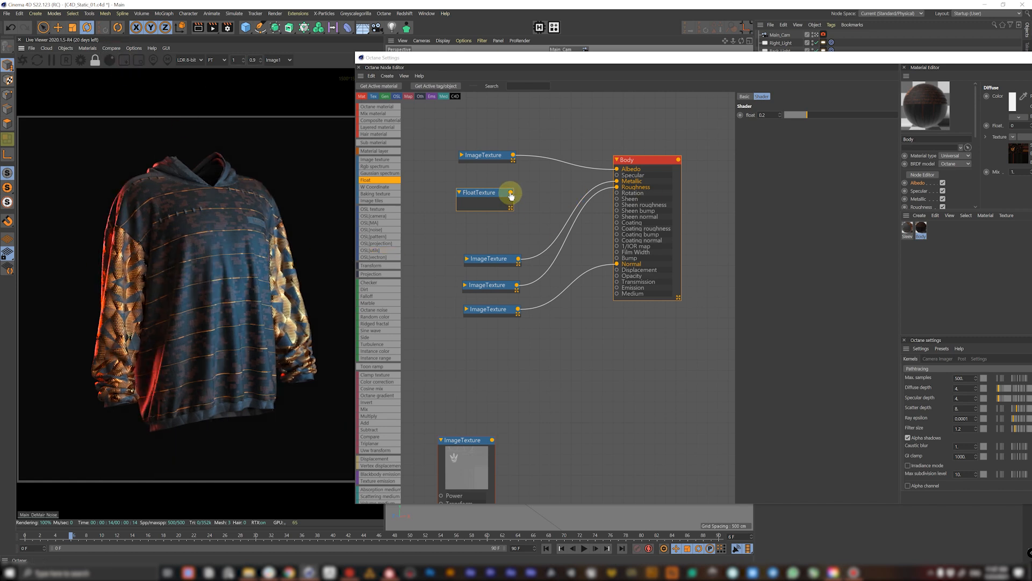
drag(510, 196, 617, 175)
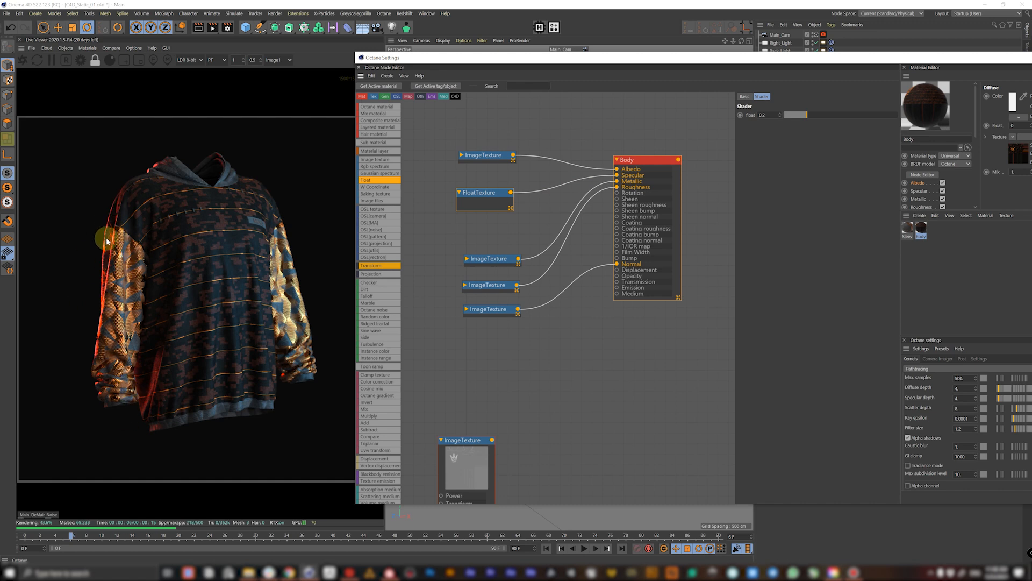
- Give the Sleeves material a coating of about 0.46 in its coating layer
drag(403, 59, 157, 54)
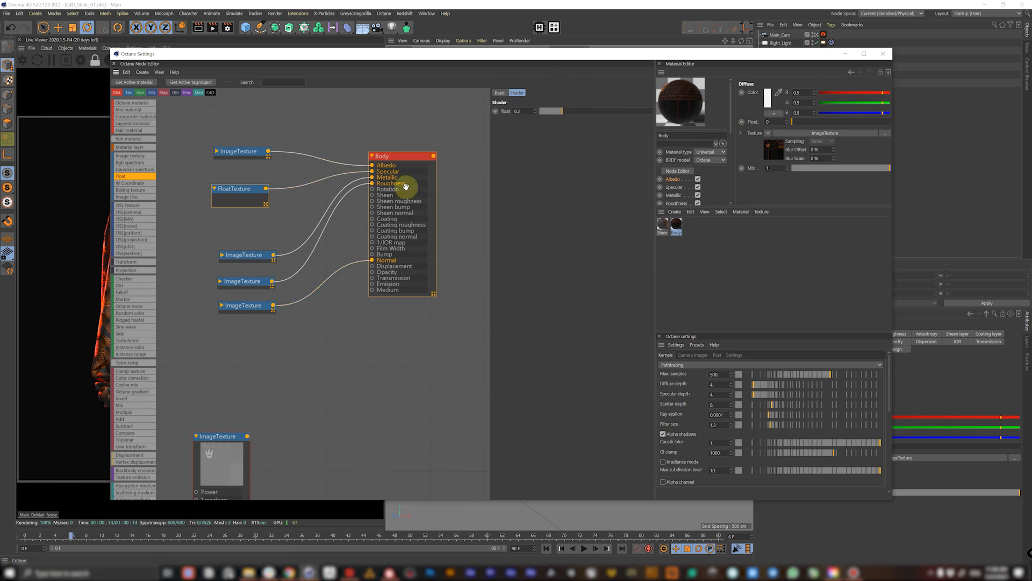
drag(355, 57, 606, 53)
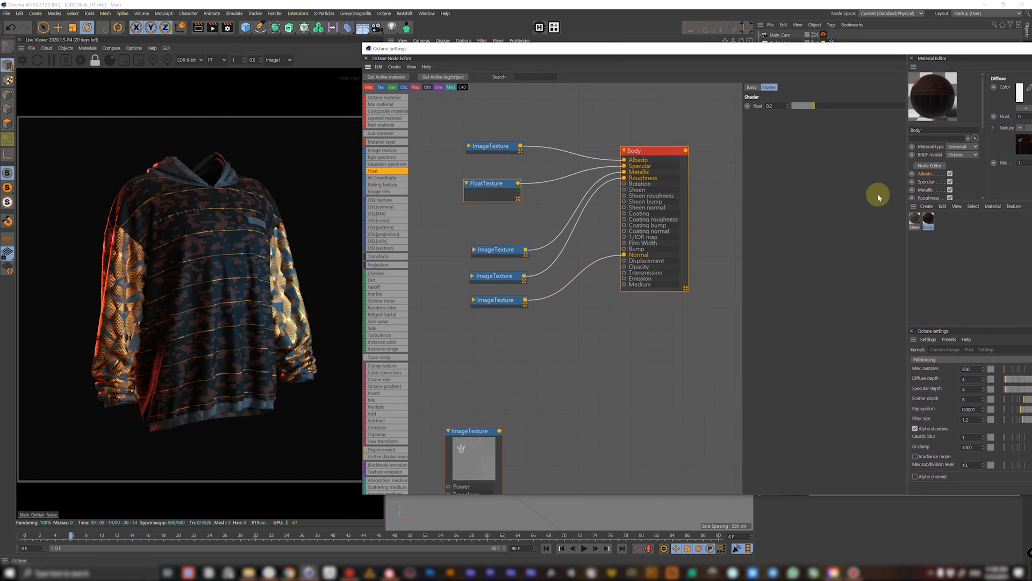
click(916, 219)
drag(520, 131, 489, 138)
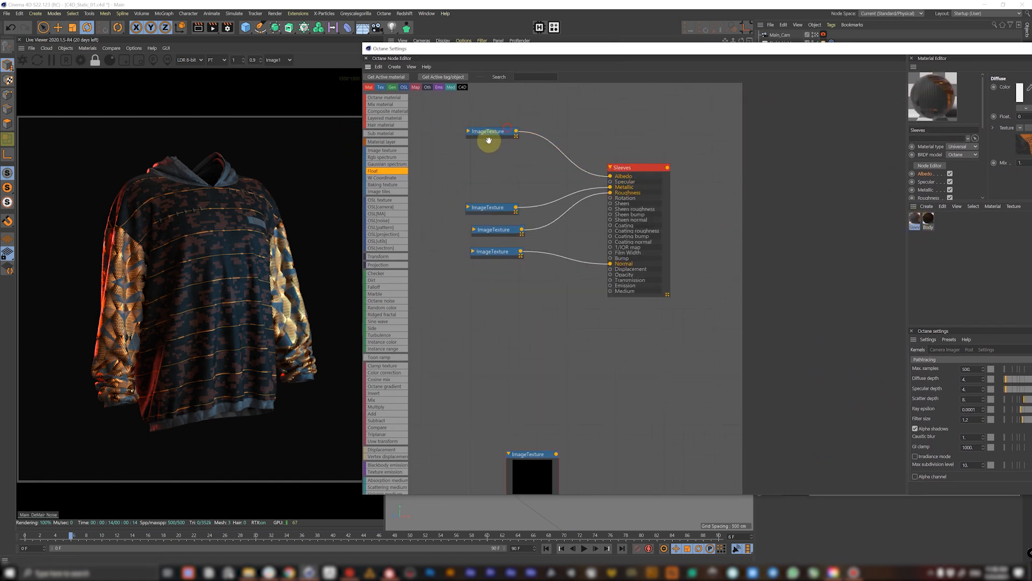
click(627, 187)
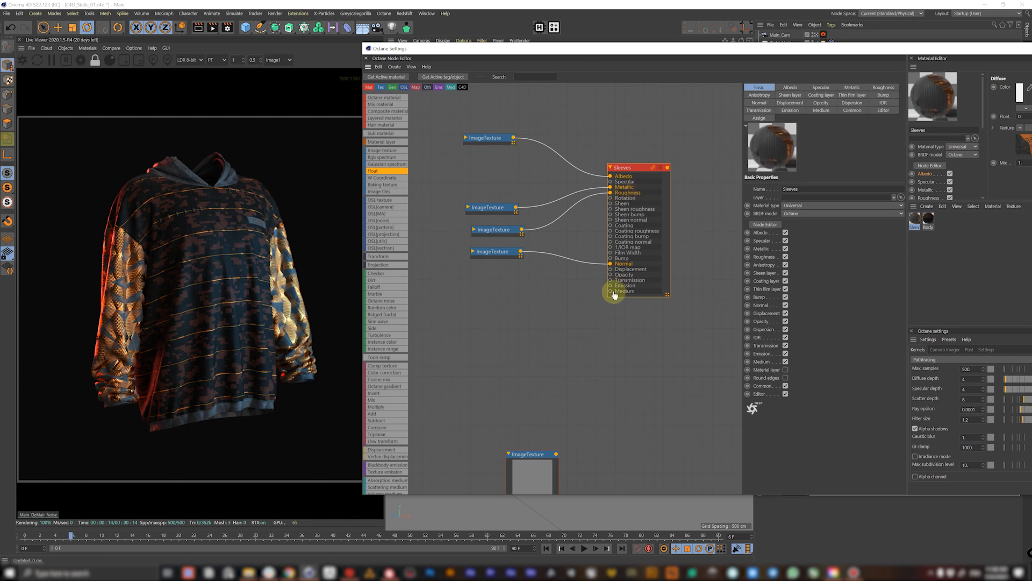
click(823, 95)
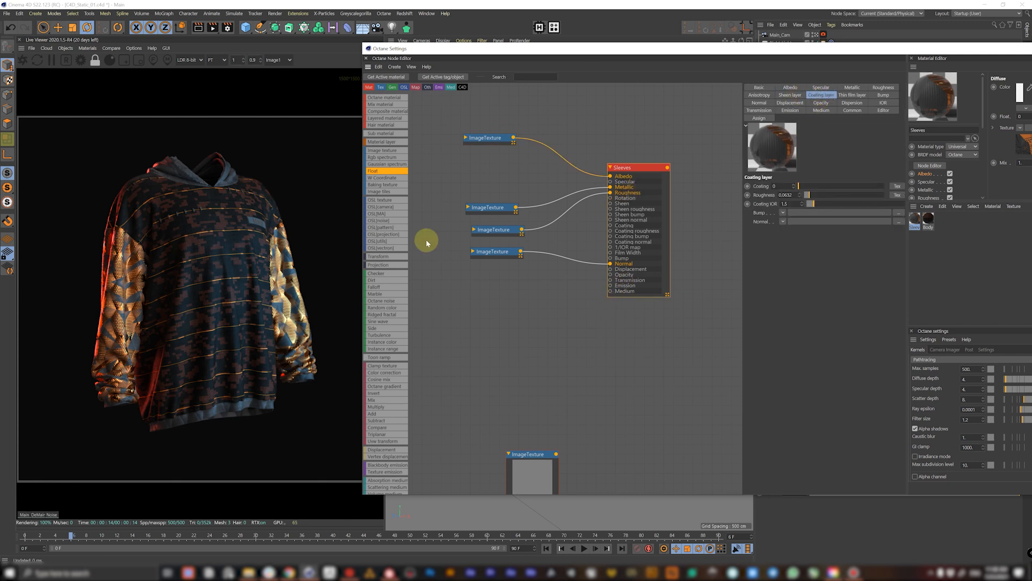
drag(808, 186, 837, 186)
- Limit the live render to a region around the sleeve beside the red light and raise the Sleeves coating to about 0.61
click(124, 59)
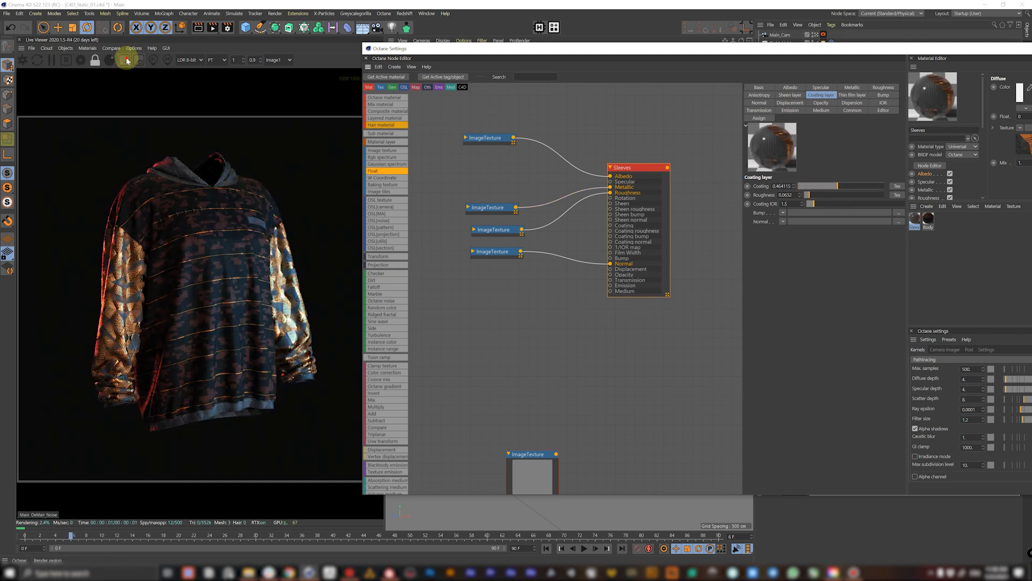
drag(83, 236, 161, 413)
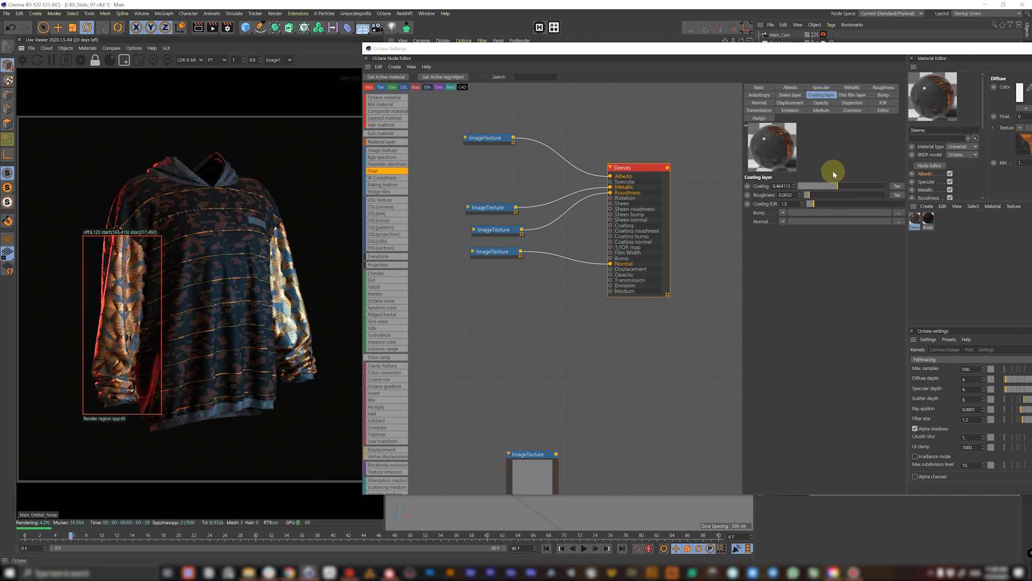
drag(846, 186, 850, 186)
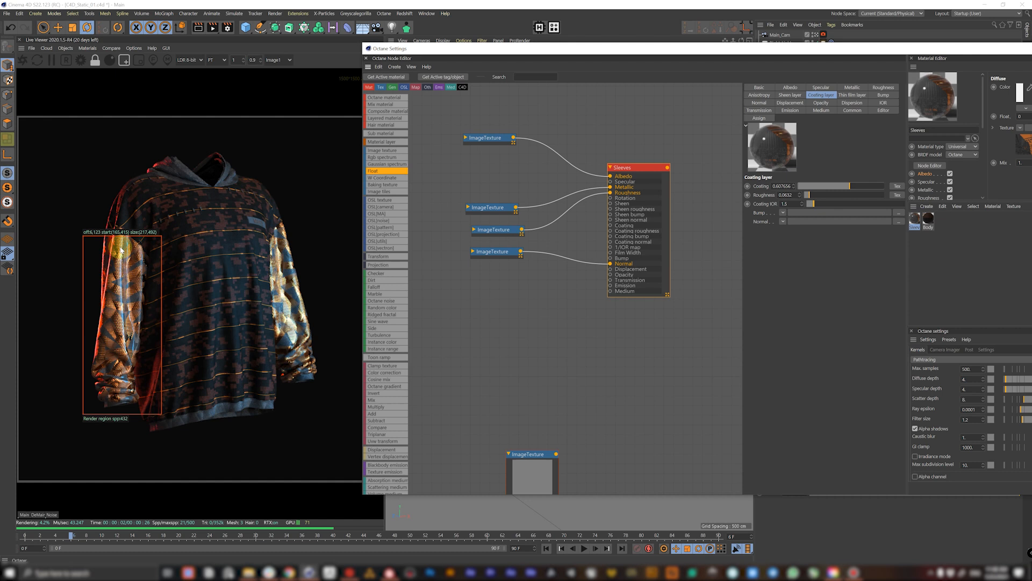
- Set the Sleeves coating roughness to about 0.29 while checking the sleeve in the render region
drag(807, 195, 828, 199)
click(131, 267)
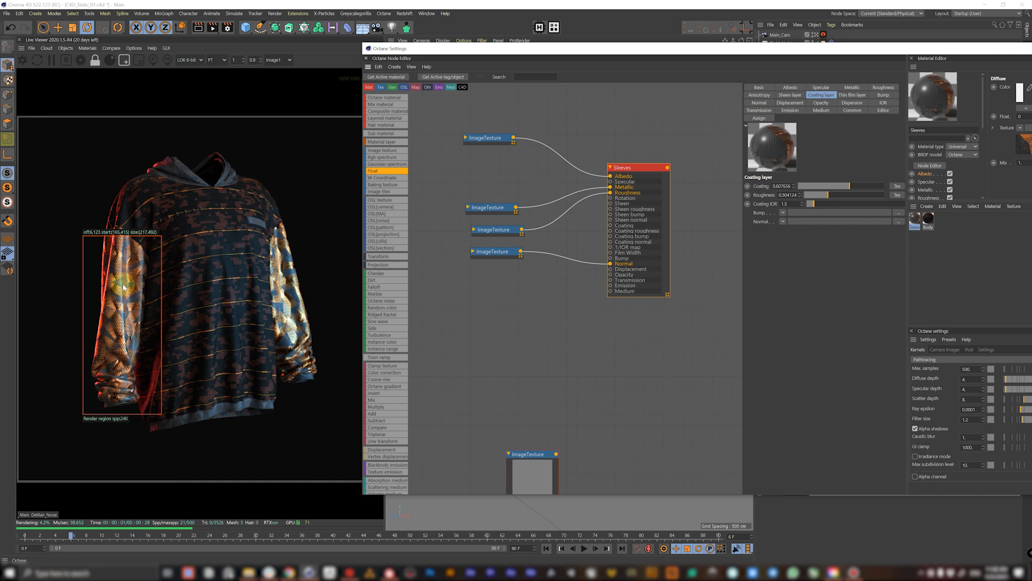
drag(69, 231, 155, 409)
mouse_move(830, 196)
mouse_down()
mouse_move(849, 197)
mouse_move(821, 199)
mouse_up()
- Render regions around the sleeve and the whole hoodie to examine the coating, and turn the render region off
drag(78, 220, 154, 408)
drag(91, 235, 155, 422)
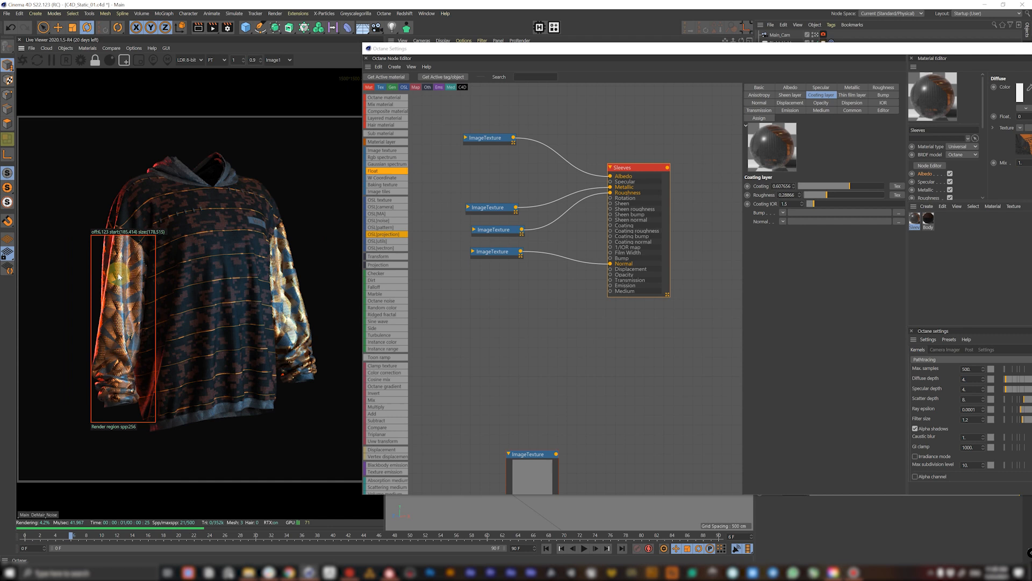
drag(85, 179, 156, 453)
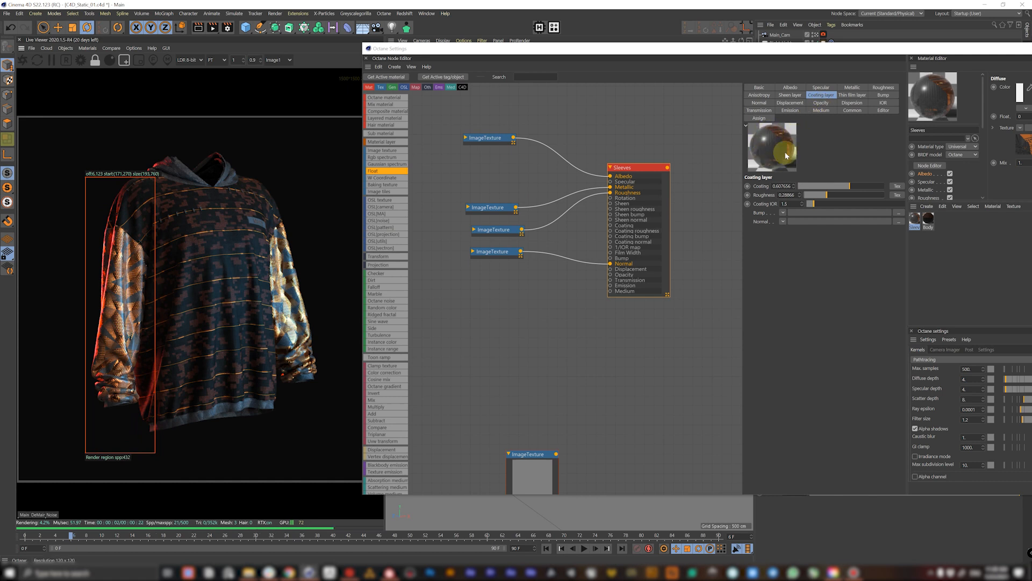
drag(75, 150, 320, 432)
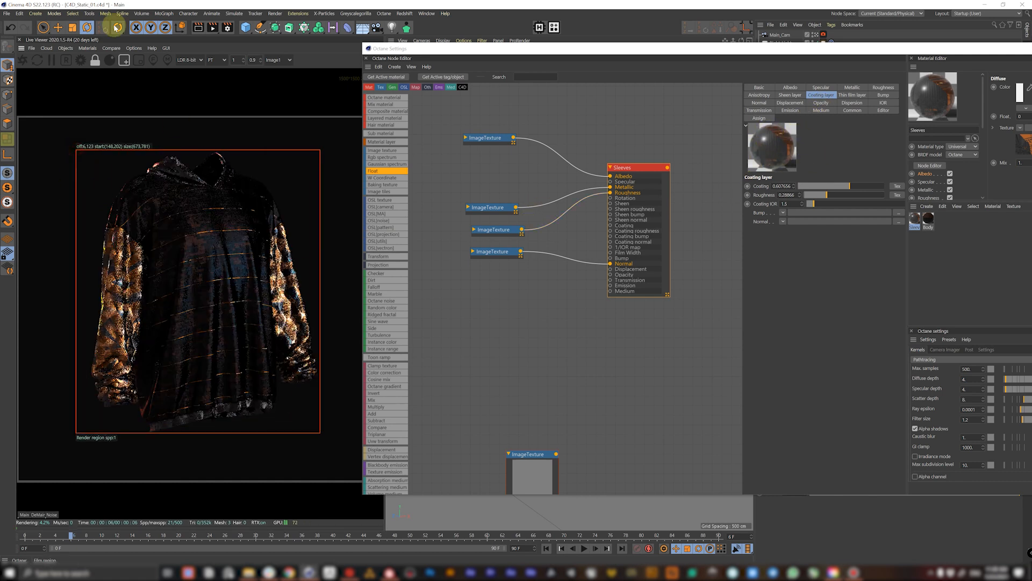
click(125, 61)
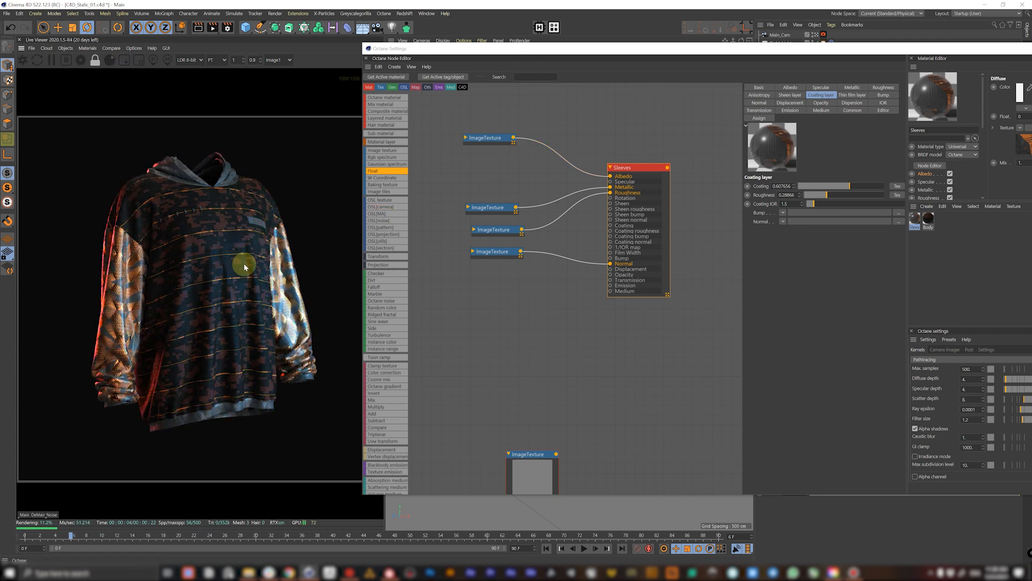
- Clear the Octane settings window away, switch to Substance Painter, and orbit the hoodie to show its front and both sleeves
drag(391, 48, 947, 70)
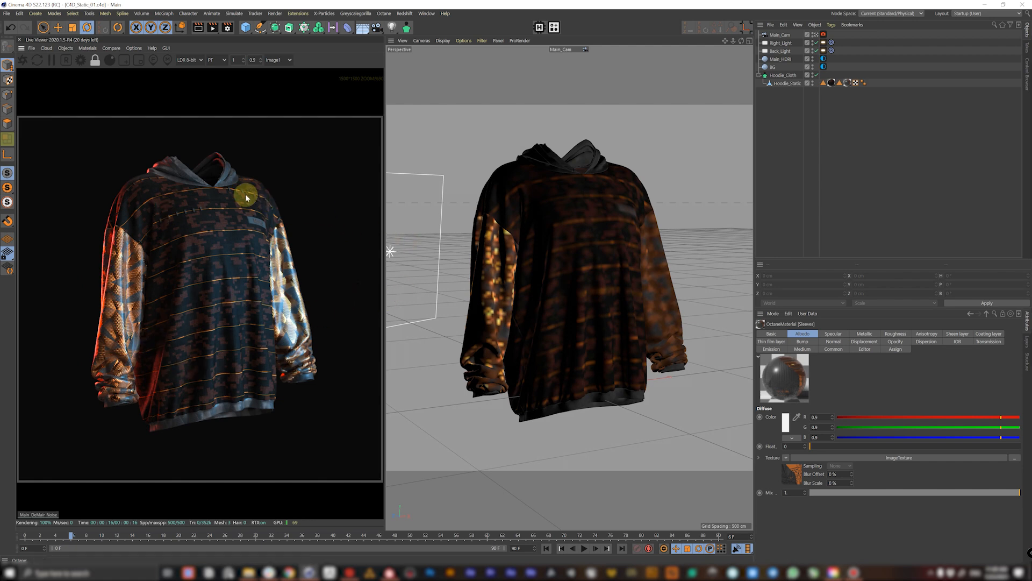
click(391, 572)
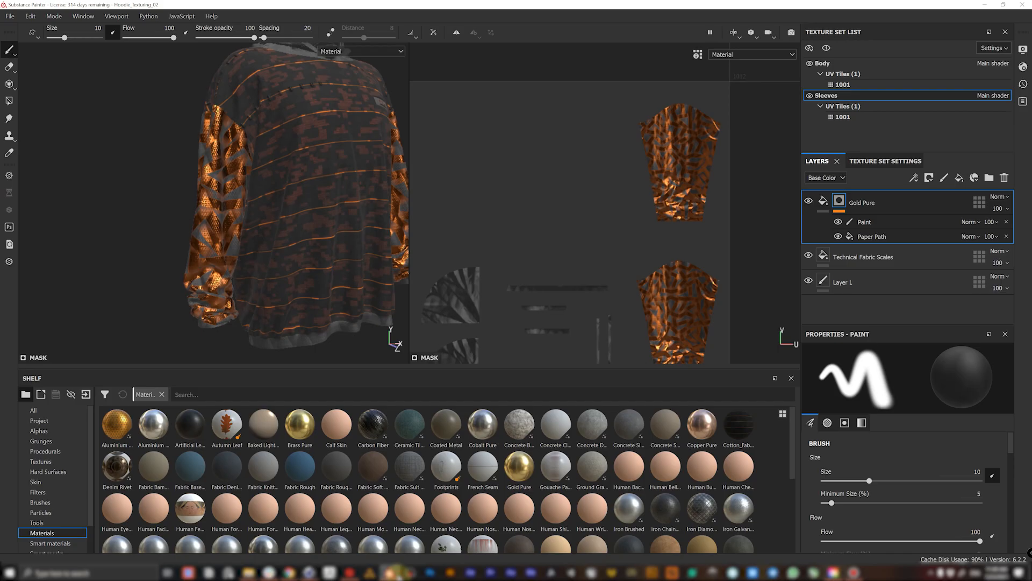
alt+drag(357, 157, 272, 195)
alt+middle_drag(272, 195, 270, 192)
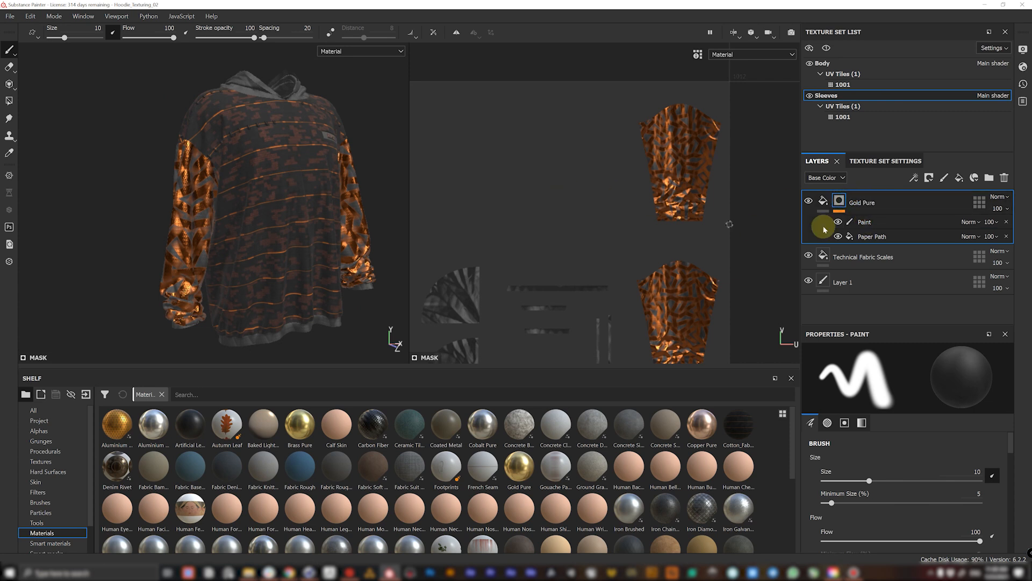
- Replace the Paper Path fill in the Gold Pure mask with the Fabric Circular G pattern and scale it down to about half size
click(890, 234)
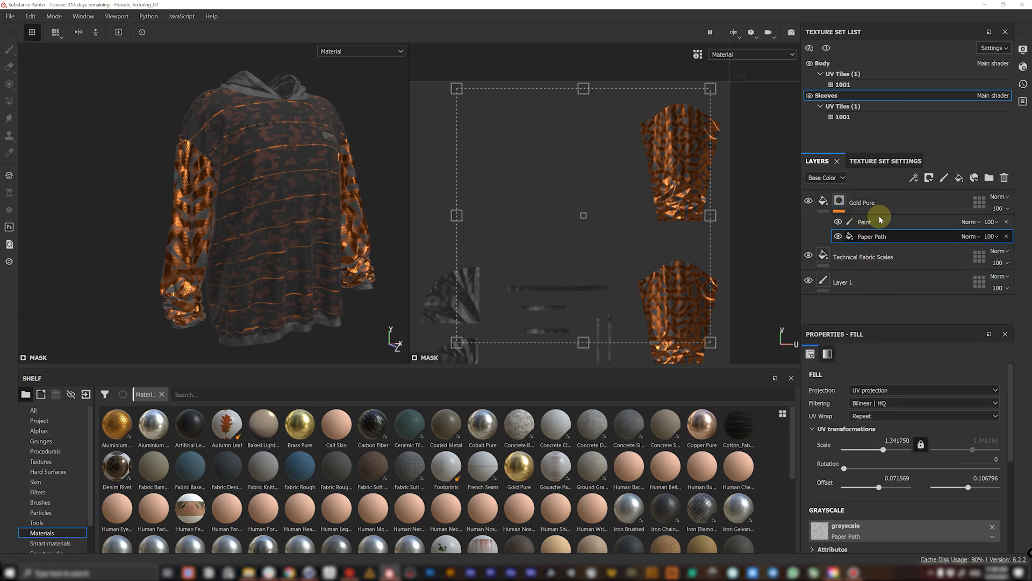
drag(1013, 407, 1016, 449)
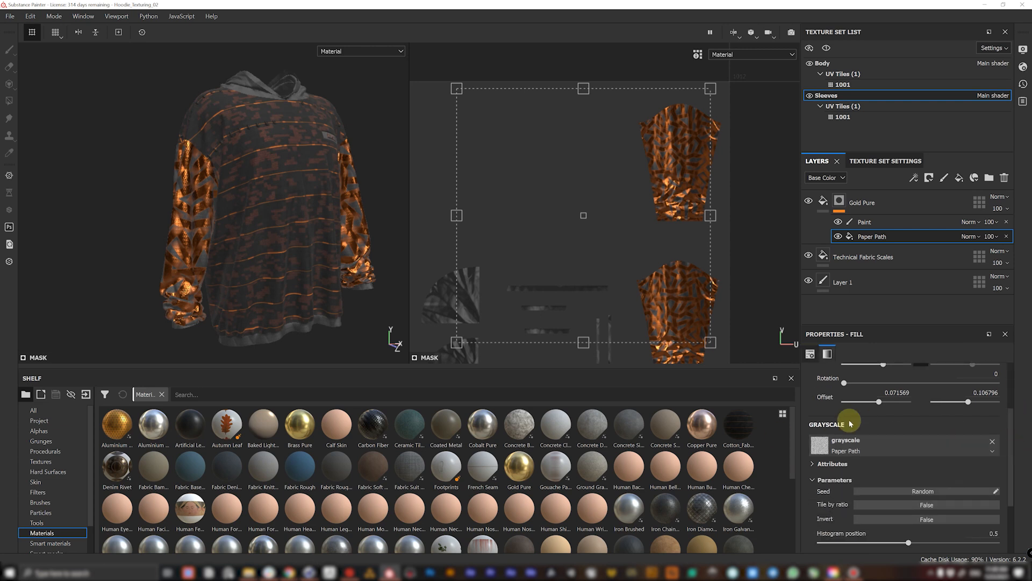
click(940, 449)
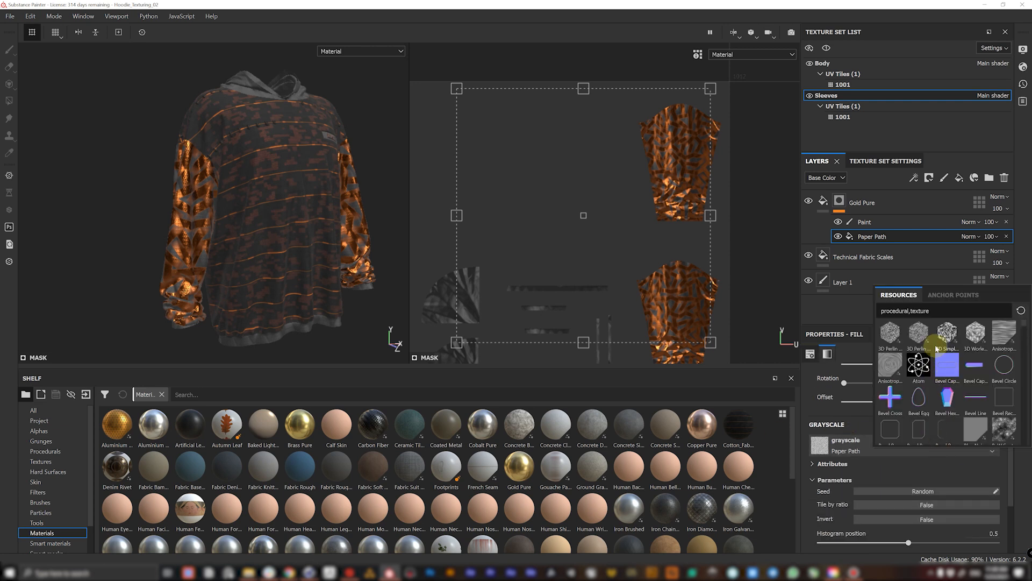
text(pattern)
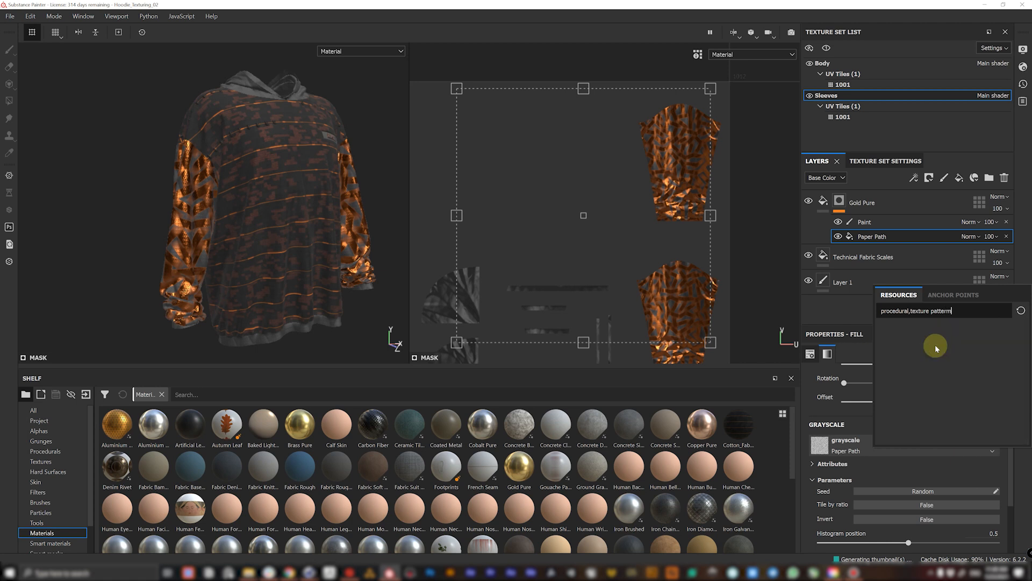
key(BackSpace)
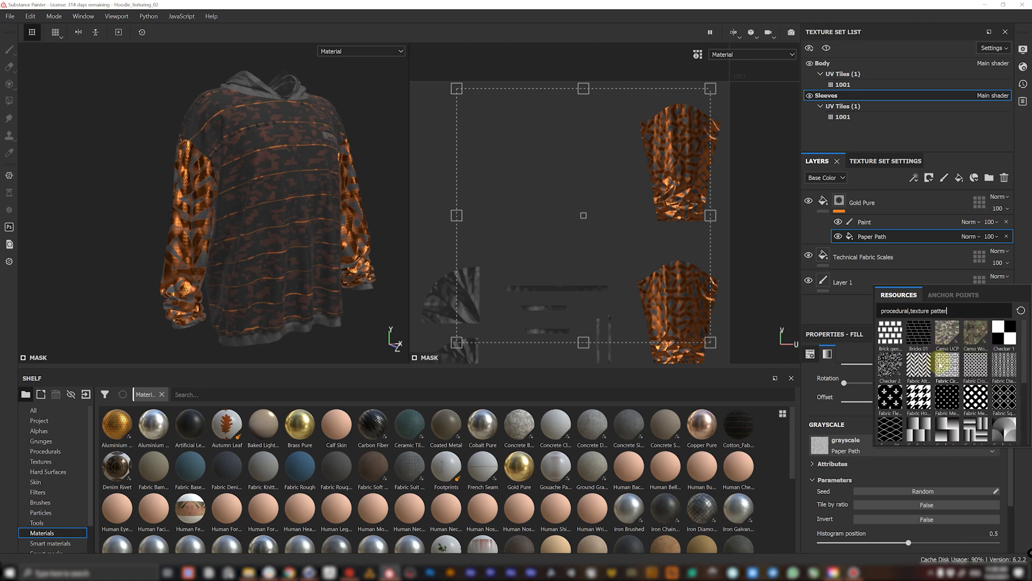
click(940, 364)
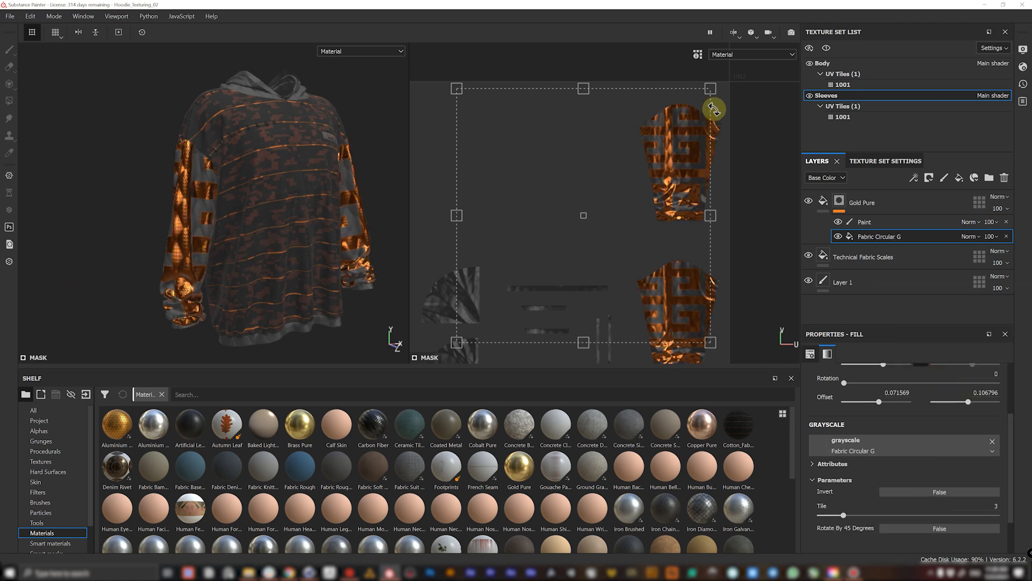
drag(704, 97, 422, 209)
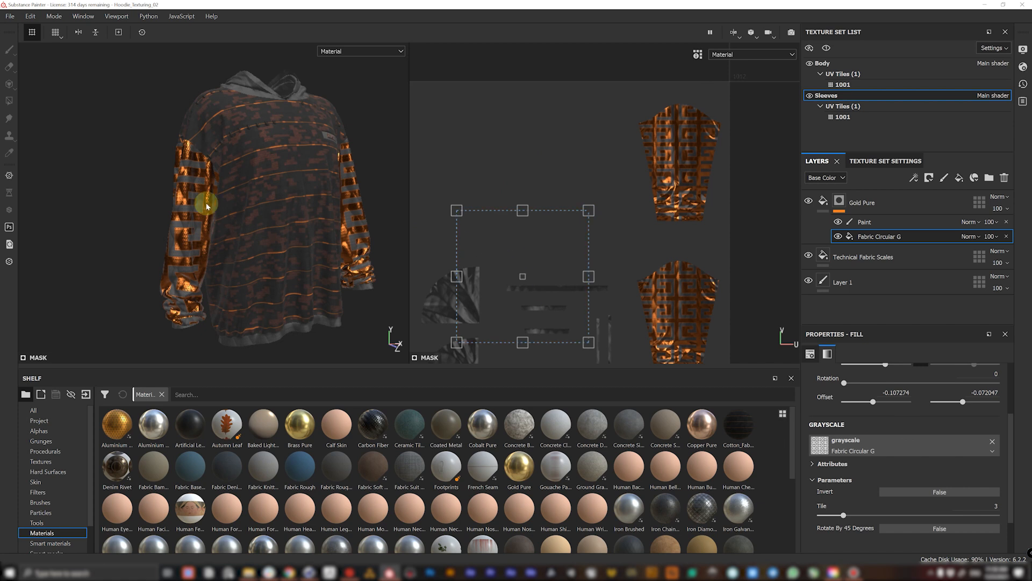
- Scale the Fabric Circular G pattern down to about half its current size and check it close up on the sleeve
scroll(207, 206, up, 5)
drag(589, 210, 520, 277)
scroll(289, 235, down, 5)
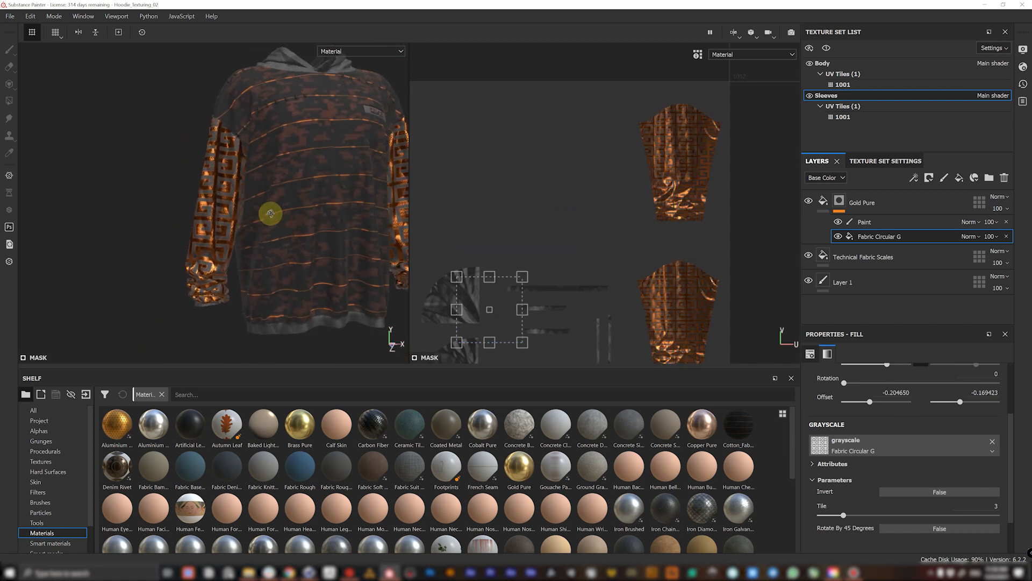
scroll(203, 230, up, 5)
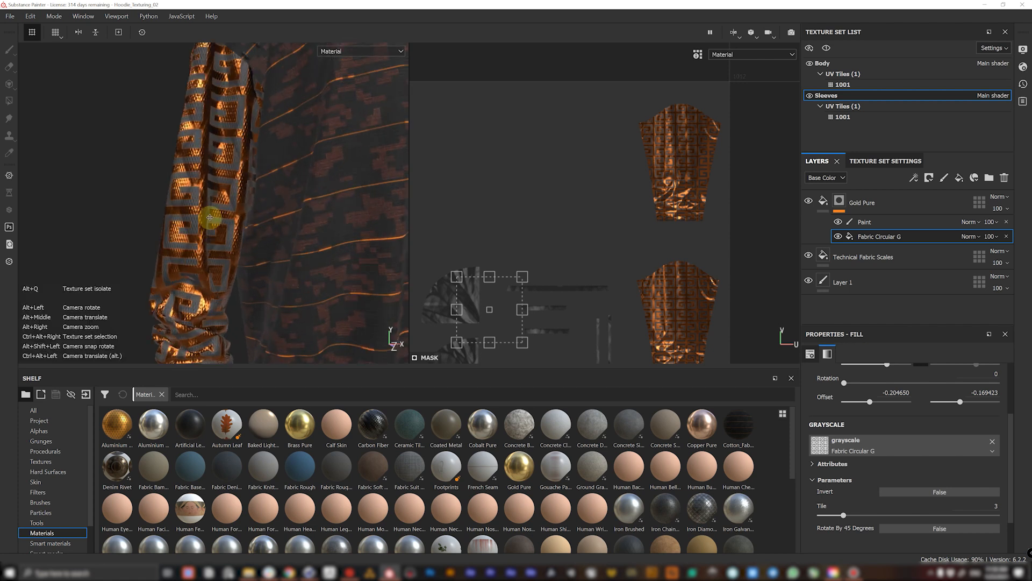
alt+middle_drag(209, 217, 203, 192)
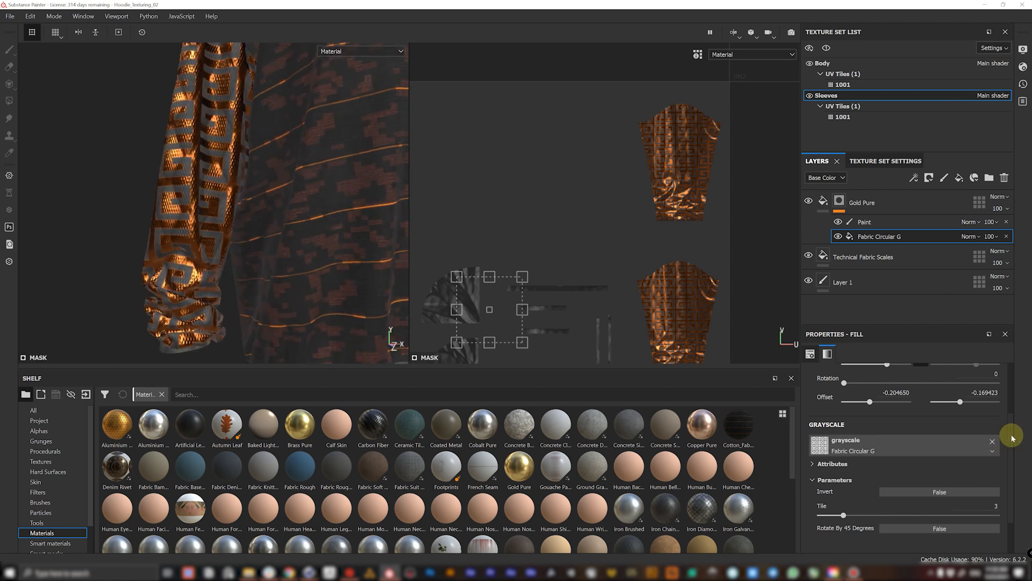
- Export the Sleeves texture set as 4096 px, 16-bit PNG maps using the PBR Metallic Roughness template
click(11, 17)
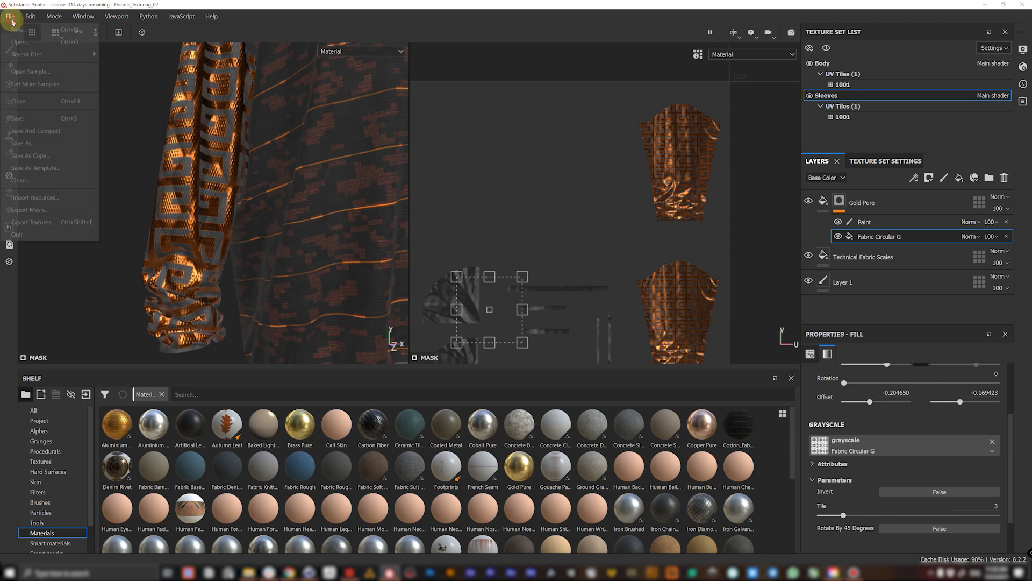
click(53, 223)
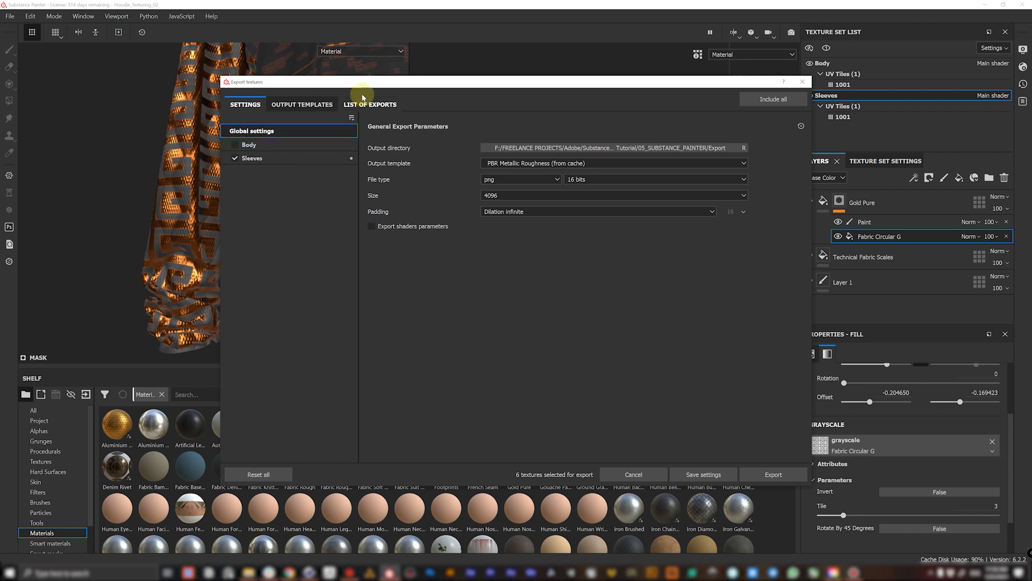
drag(364, 83, 349, 55)
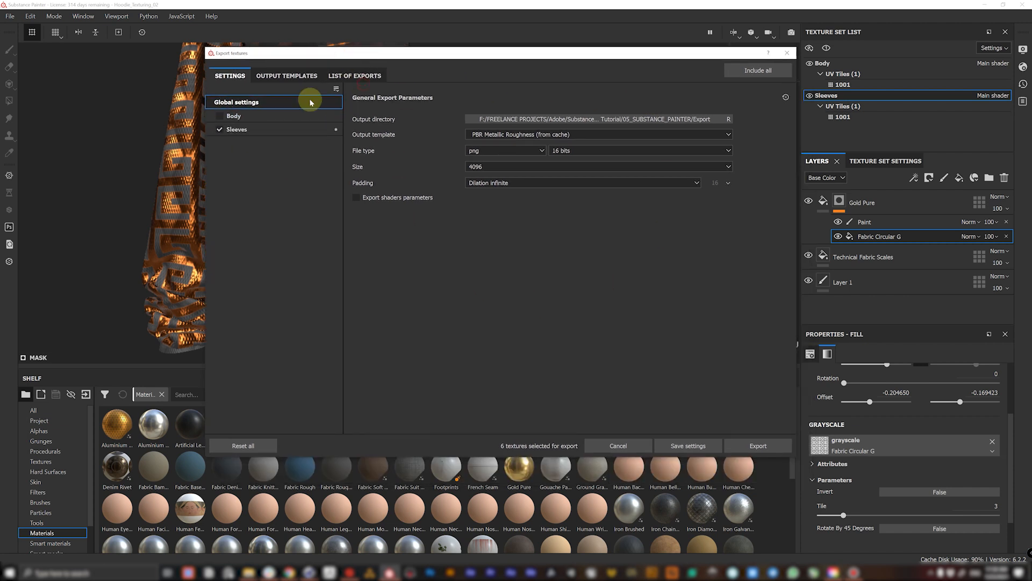
click(750, 445)
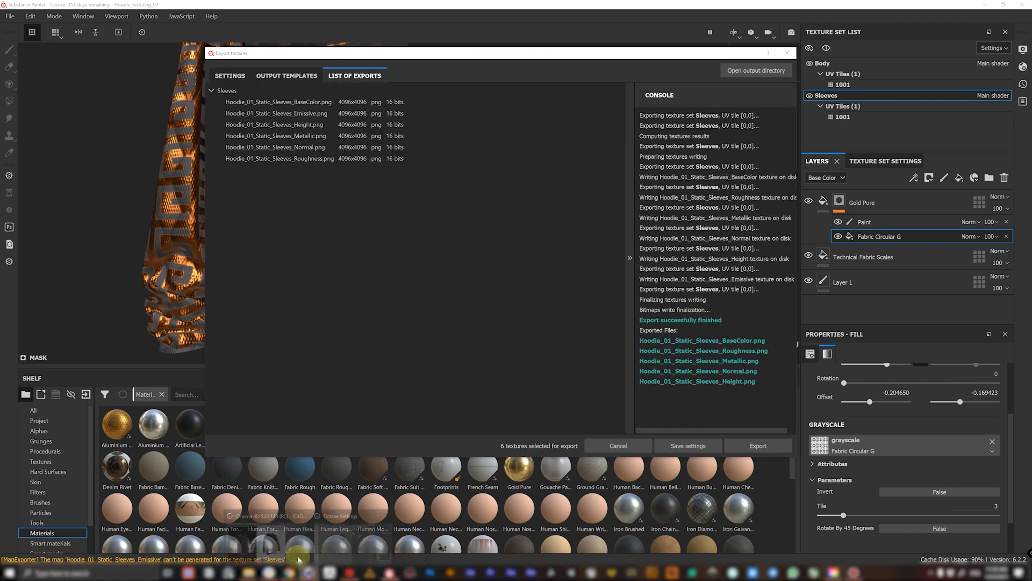
- Switch to Cinema 4D, reload all four connected image textures of the Sleeves material together, and clear the Octane settings window away
click(280, 544)
drag(1031, 81, 588, 71)
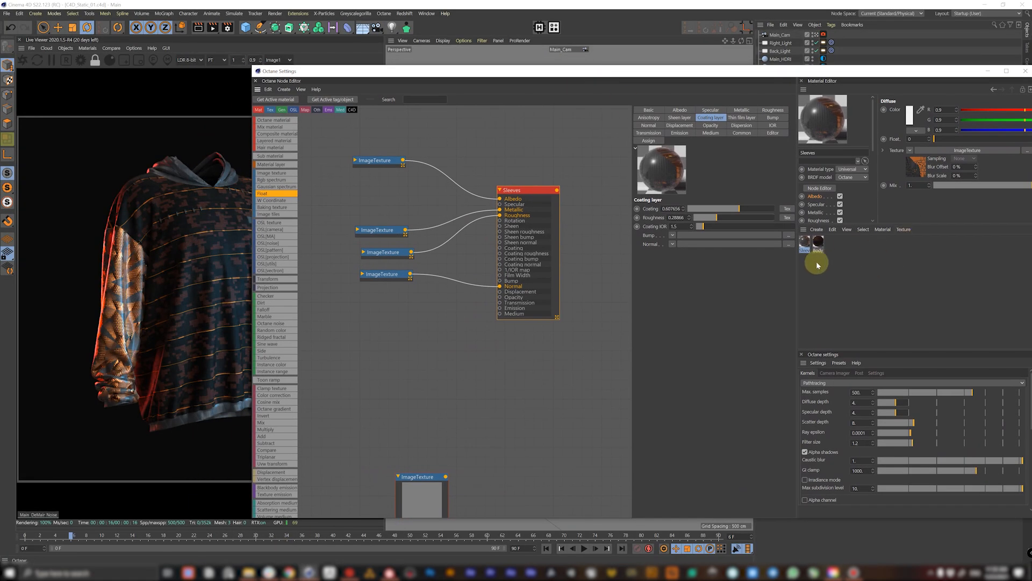
drag(401, 138, 357, 350)
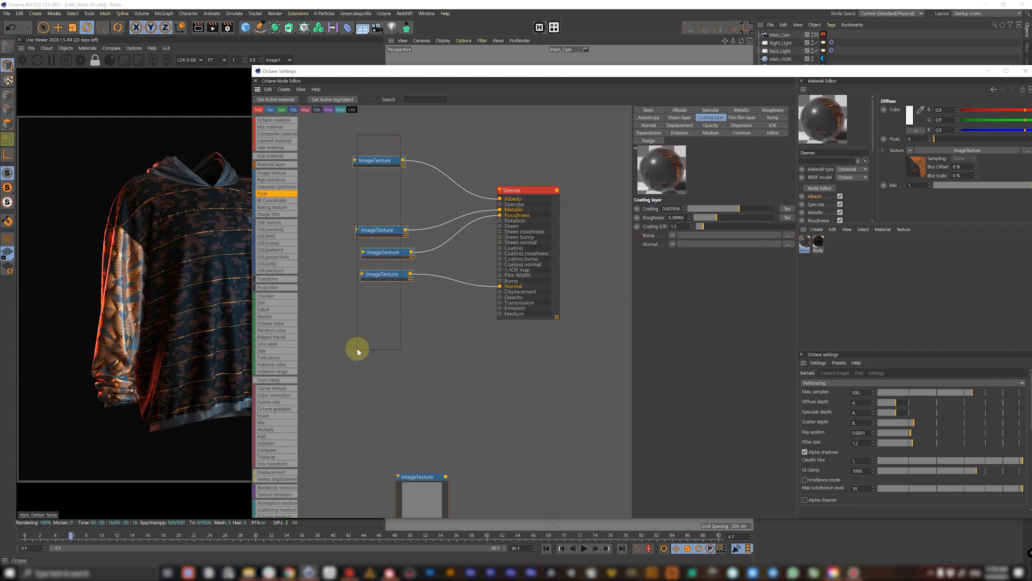
click(650, 157)
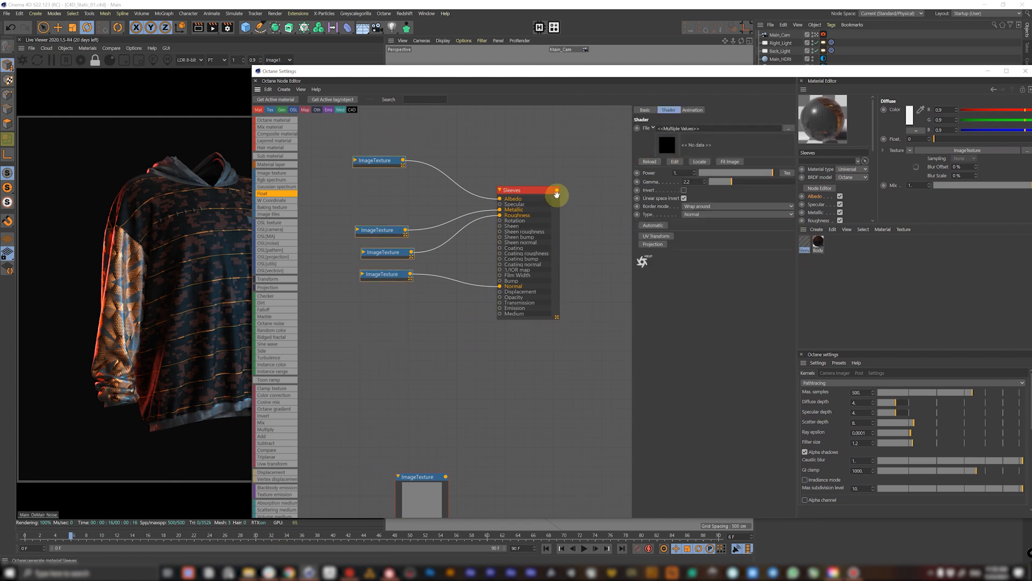
drag(338, 72, 815, 88)
drag(952, 84, 1031, 81)
click(243, 325)
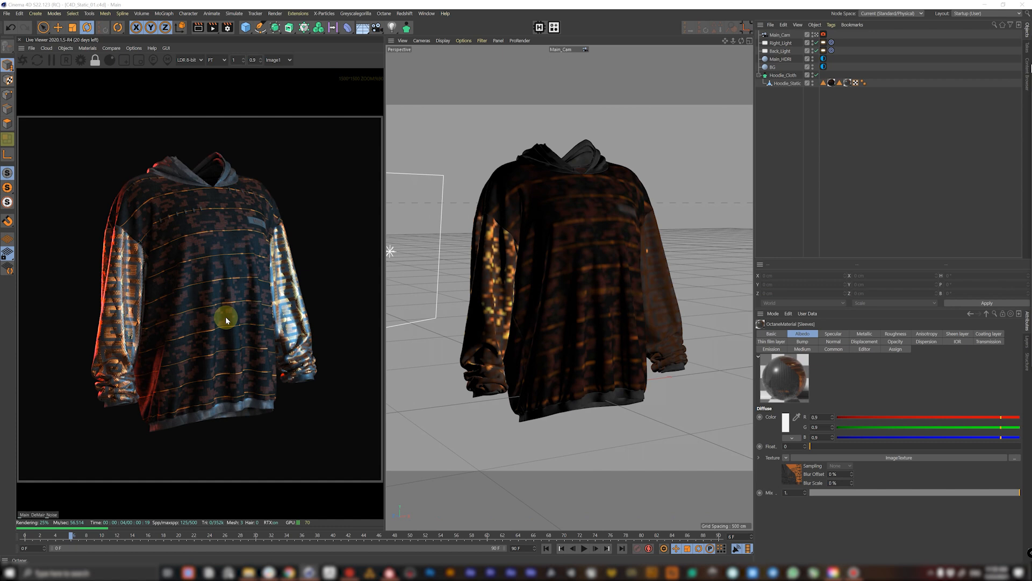
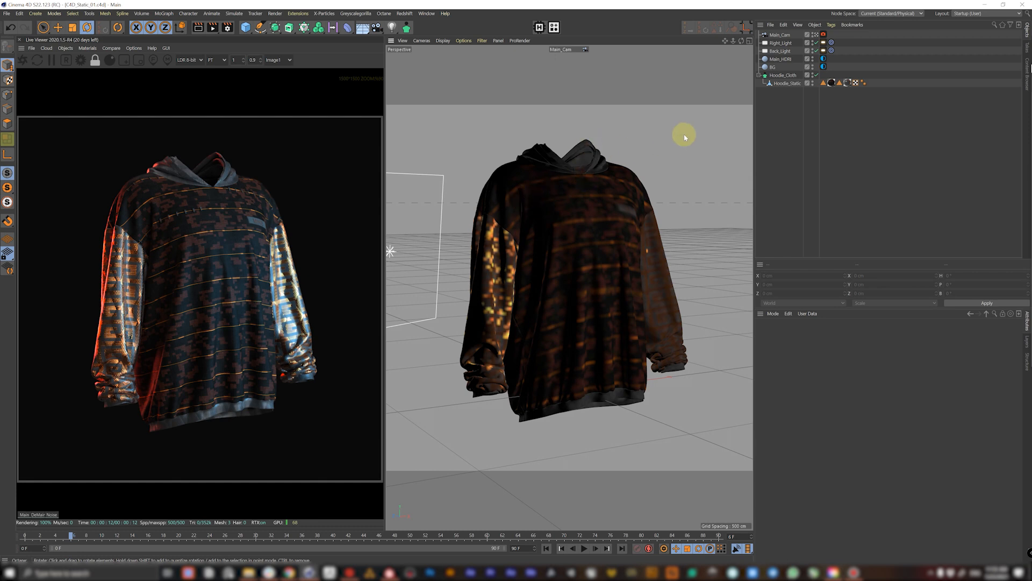
- Hide the static hoodie's cloth surface and merge Hoodie_01_Animated.abc into the scene with the default Alembic import settings
click(814, 76)
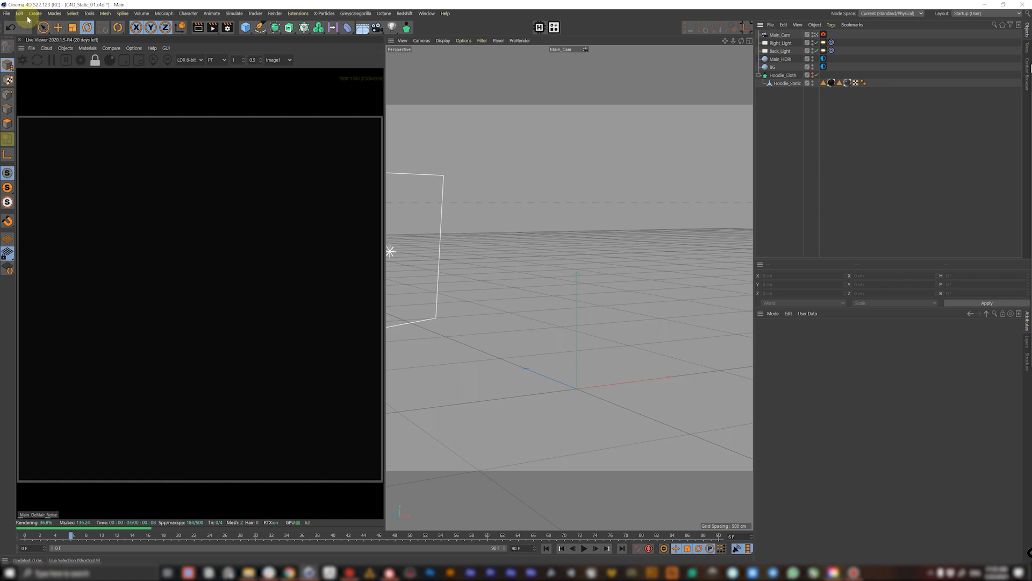
click(7, 13)
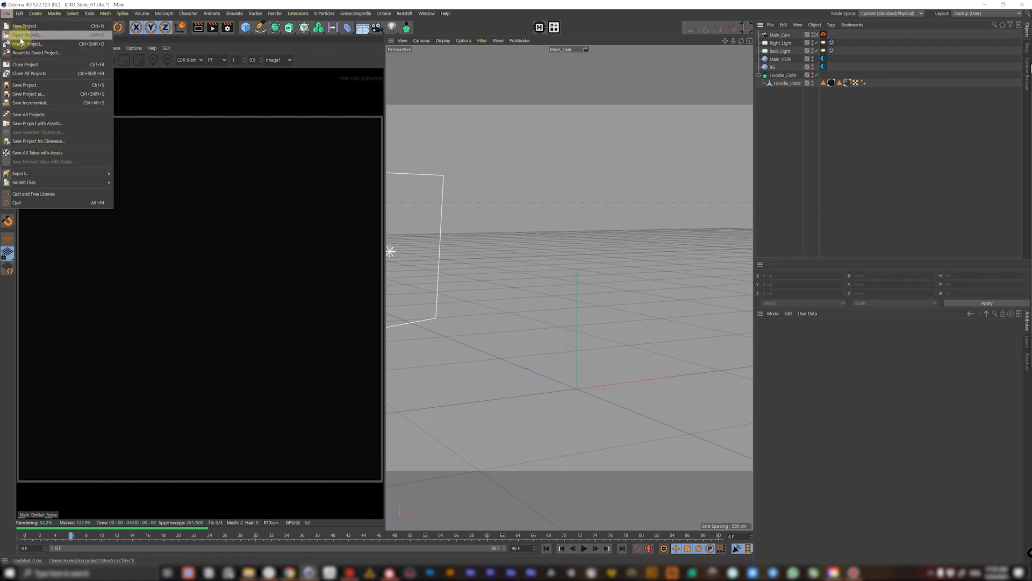
click(26, 45)
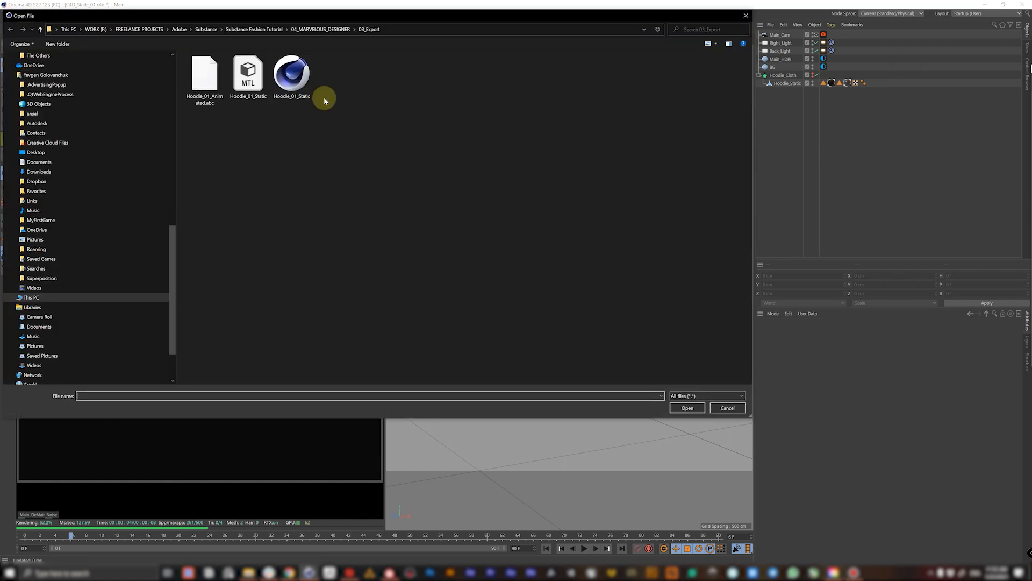
double_click(210, 100)
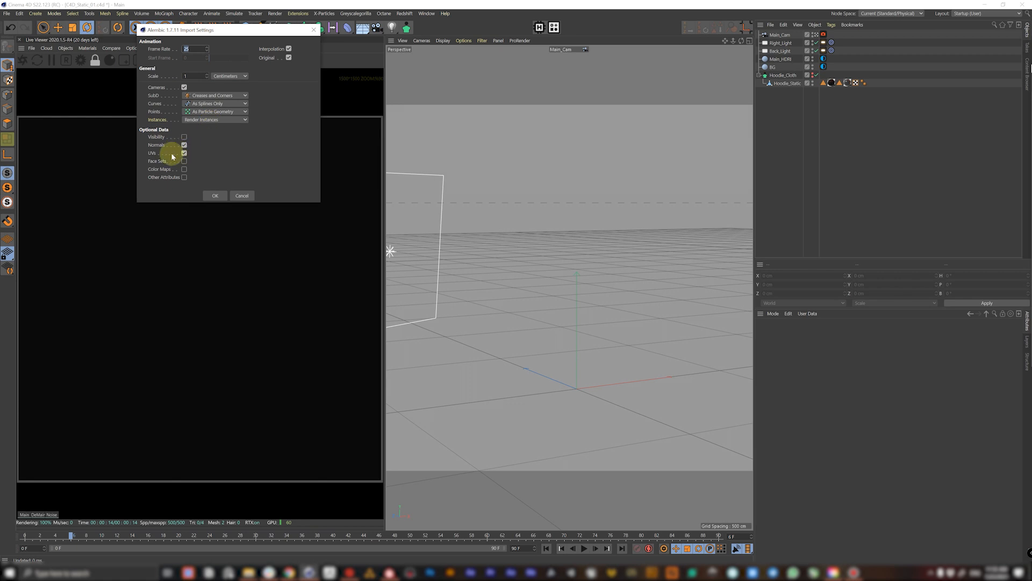
click(217, 197)
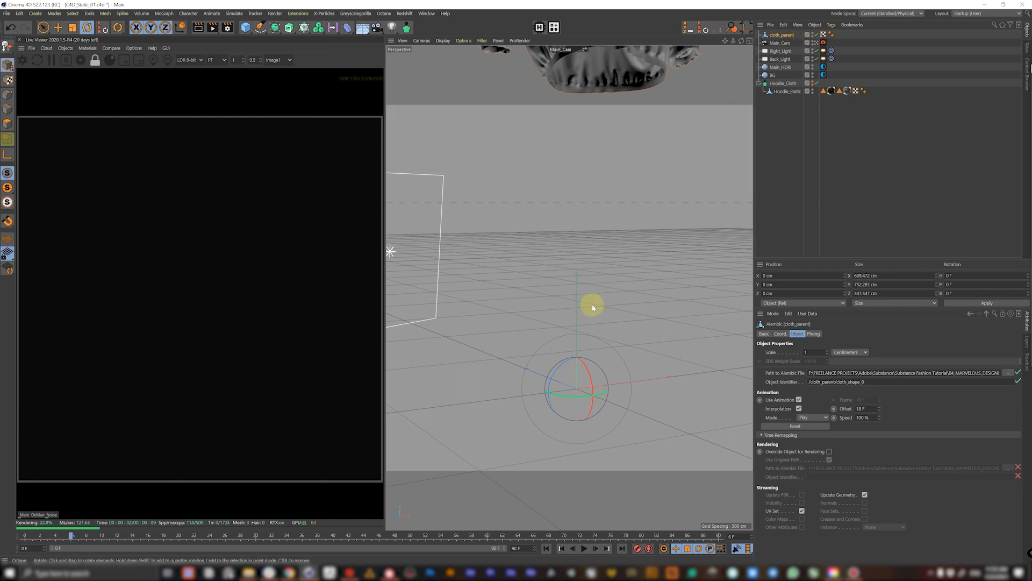
- Move the imported cloth_parent object to about X -48 cm and Y -888 cm so it lines up with the static hoodie
key(9)
drag(577, 338, 577, 554)
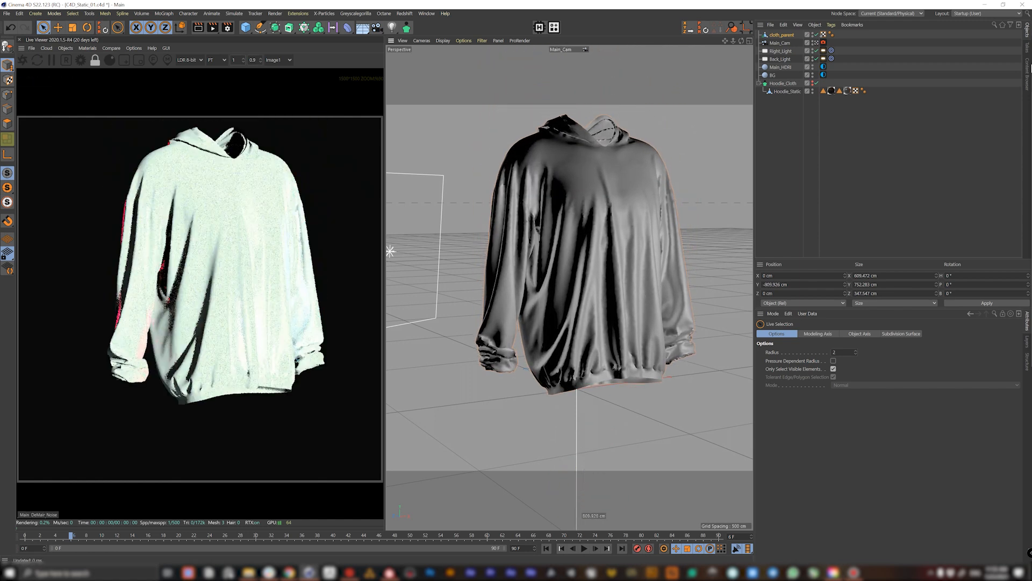
middle_click(583, 312)
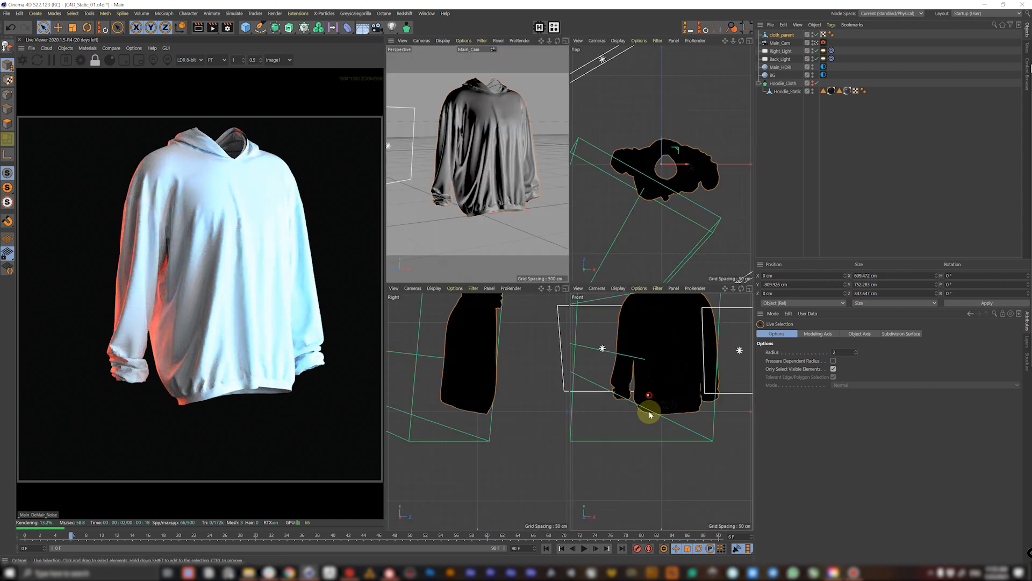
scroll(649, 414, down, 3)
drag(655, 438, 654, 448)
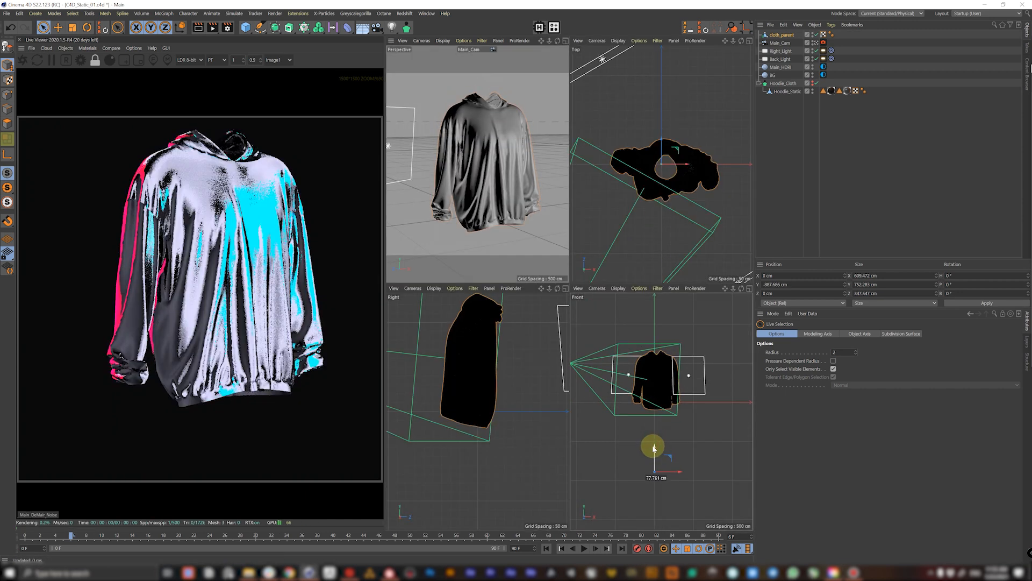
drag(674, 472, 669, 473)
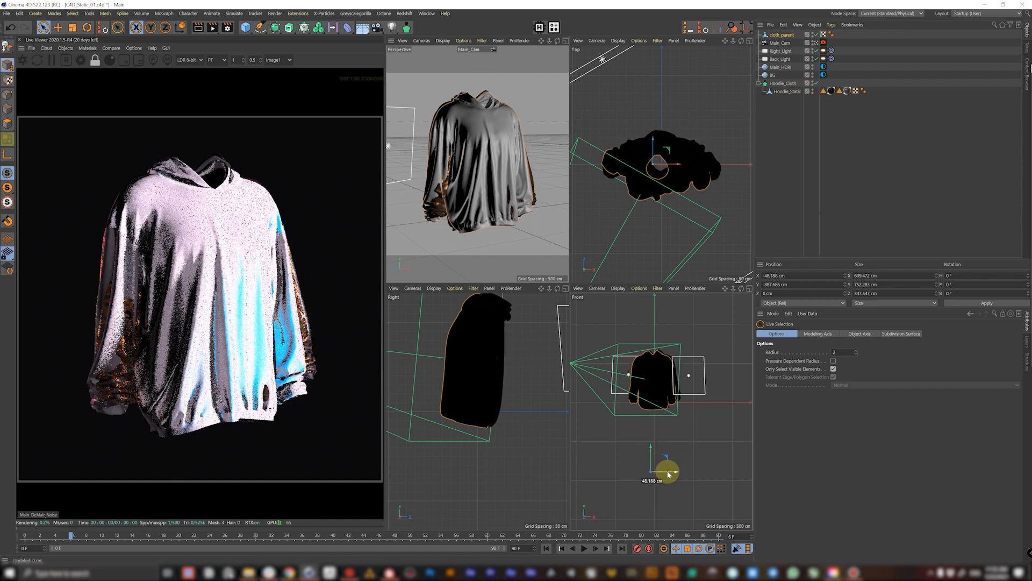
- Hide the Hoodie_Static mesh, return to the single camera view, and save the project
click(813, 90)
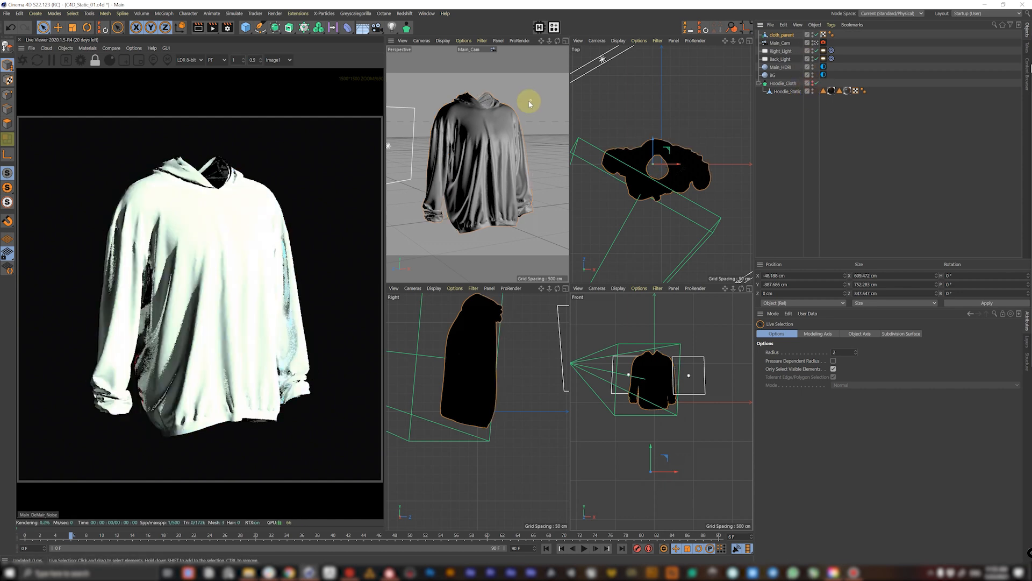
middle_click(528, 101)
key(ctrl+s)
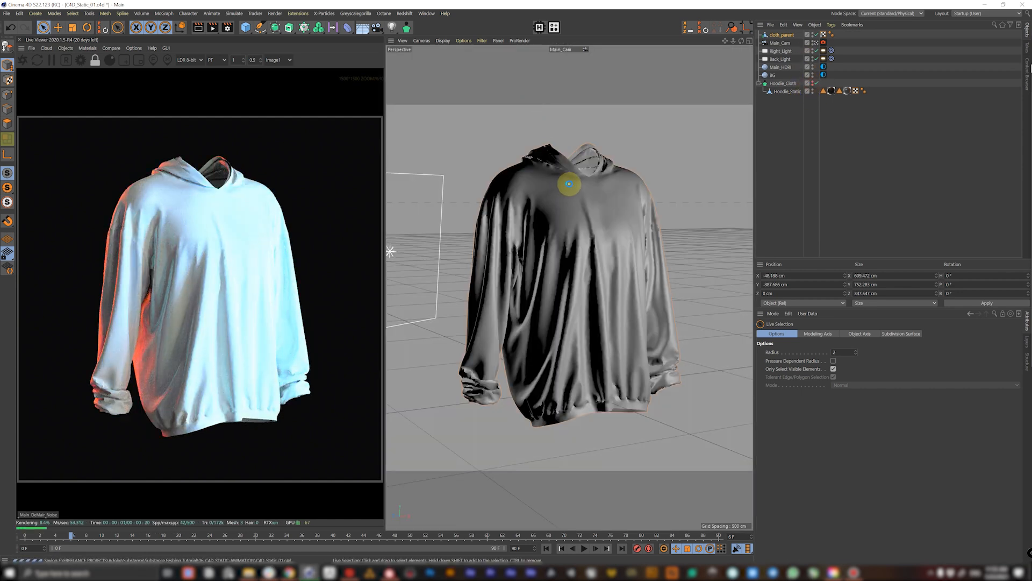
- Duplicate the Hoodie_Cloth surface to the start of the object list and delete the copy's Hoodie_Static child
click(785, 83)
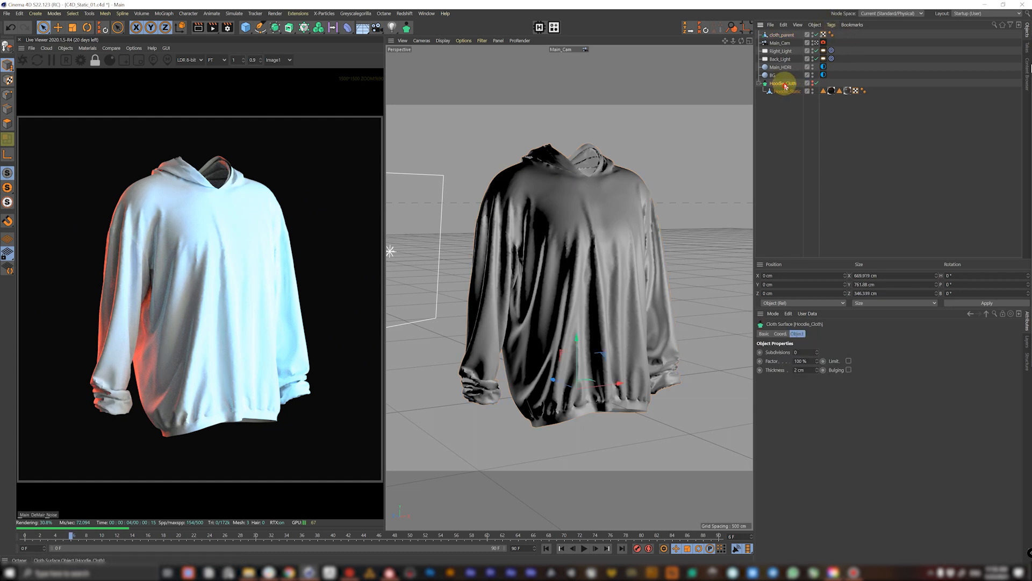
drag(786, 82, 795, 35)
click(796, 43)
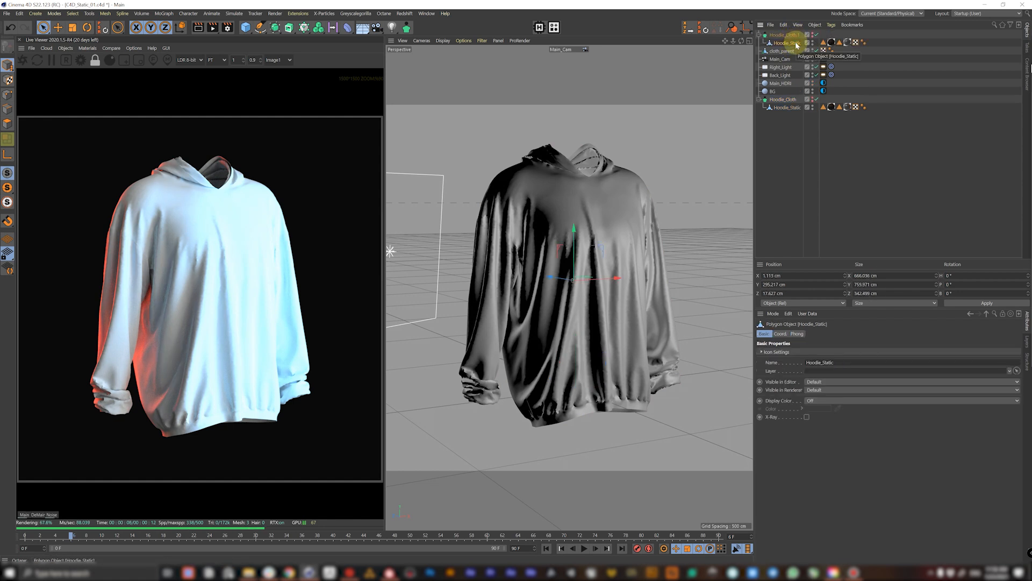
key(Delete)
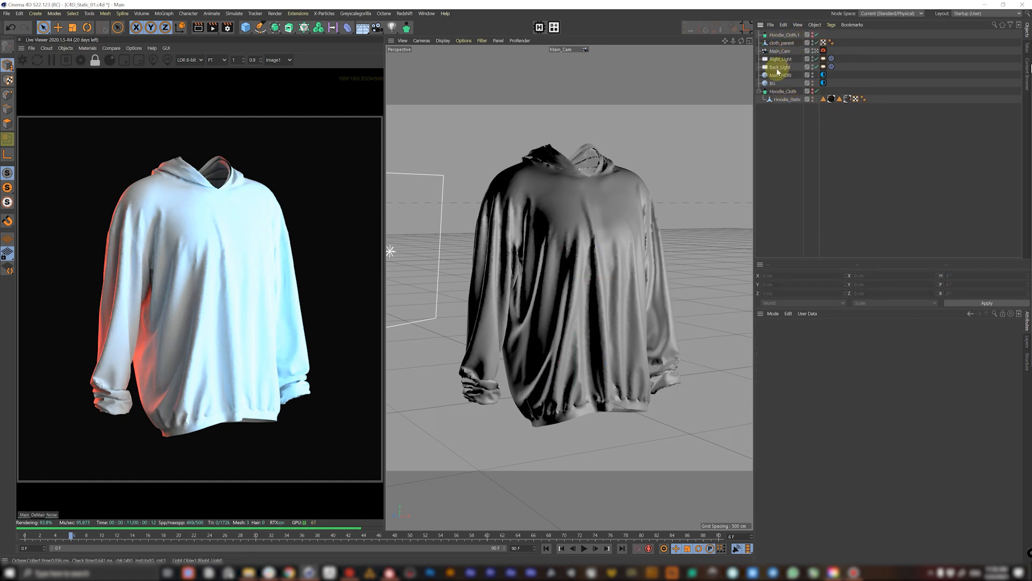
- Rename cloth_parent as Hoodie_Animated_ABC and the duplicated cloth surface as Hoodie_Animated_Cloth
click(783, 44)
double_click(783, 43)
text(Ho)
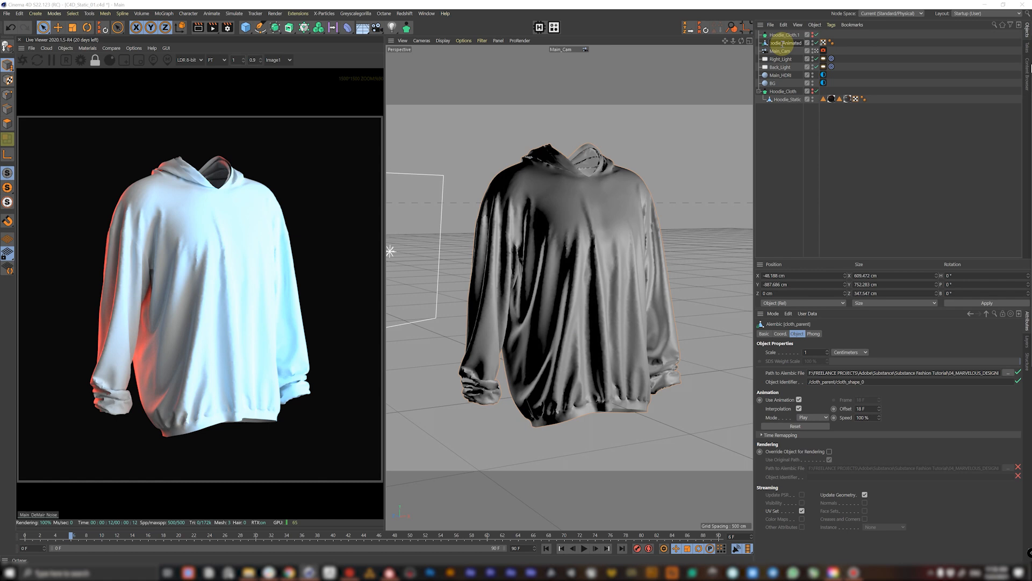
key(Return)
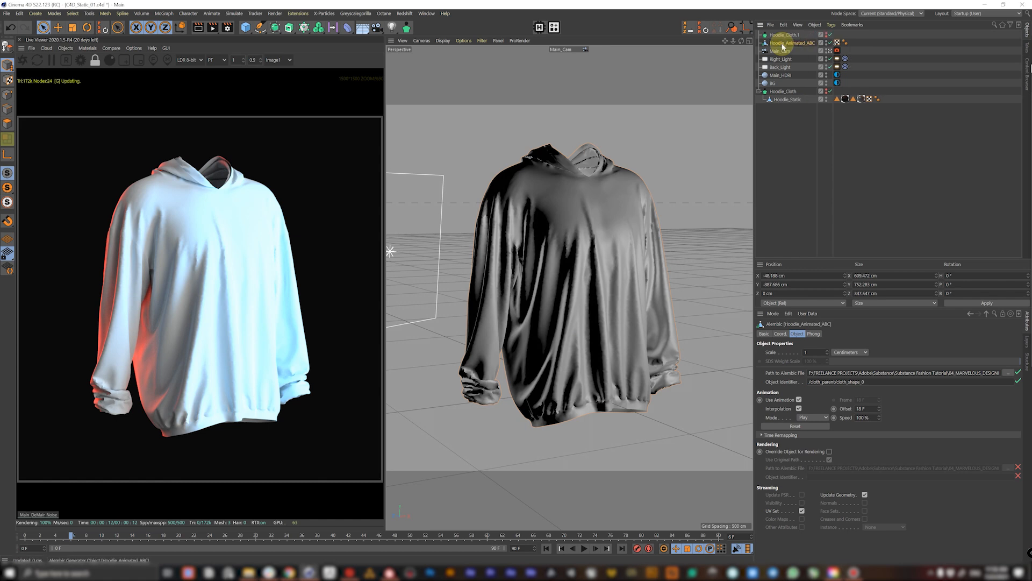
click(792, 35)
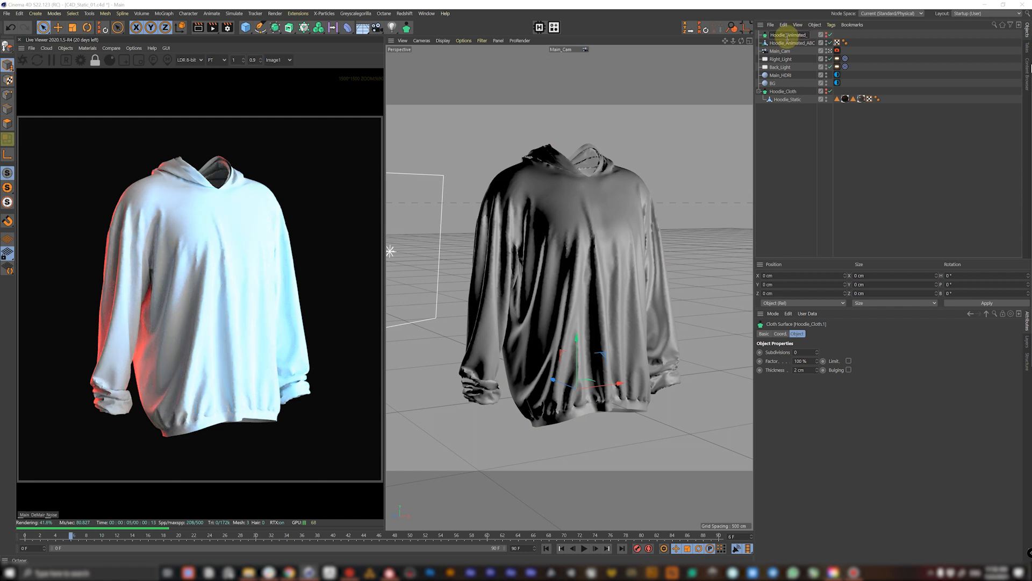
text(th)
key(Return)
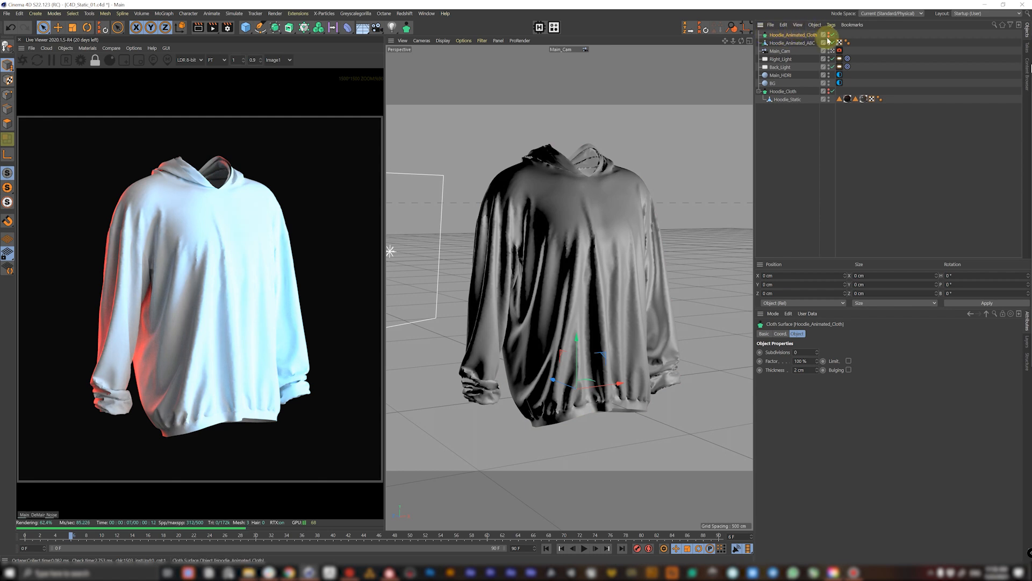
- Nest Hoodie_Animated_ABC under Hoodie_Animated_Cloth, place that group between BG and Hoodie_Cloth, and save the project
click(796, 42)
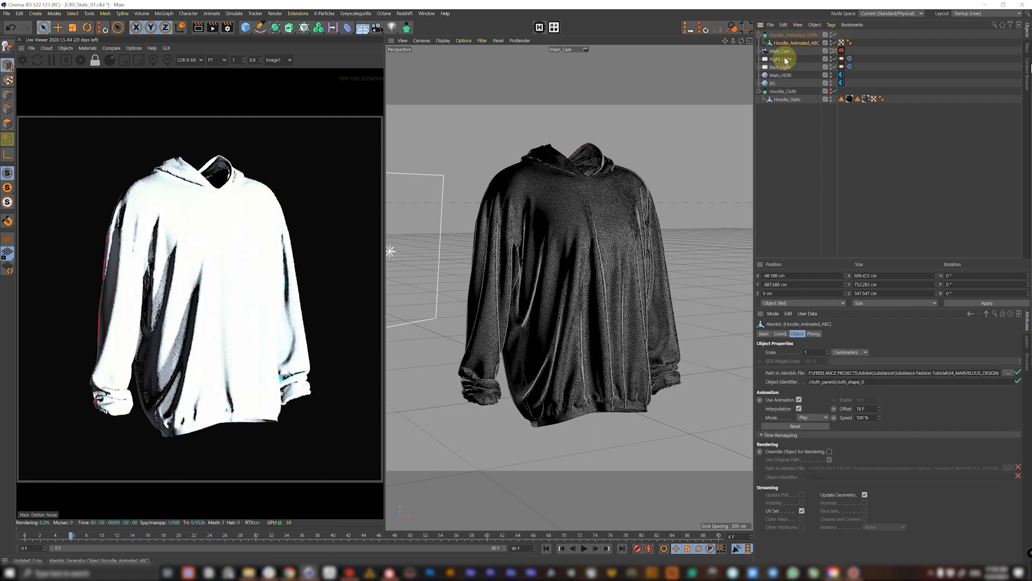
click(795, 192)
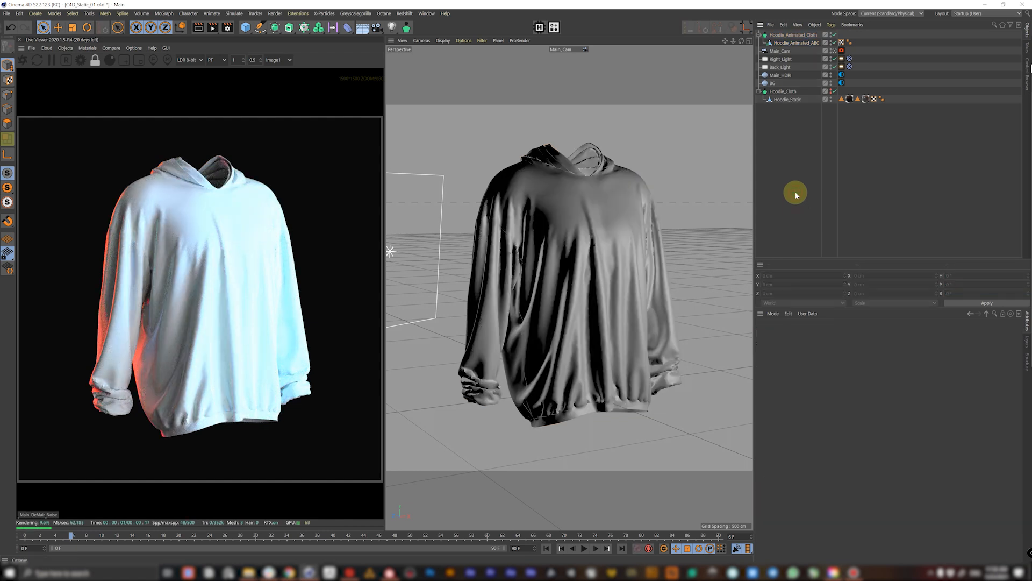
click(805, 36)
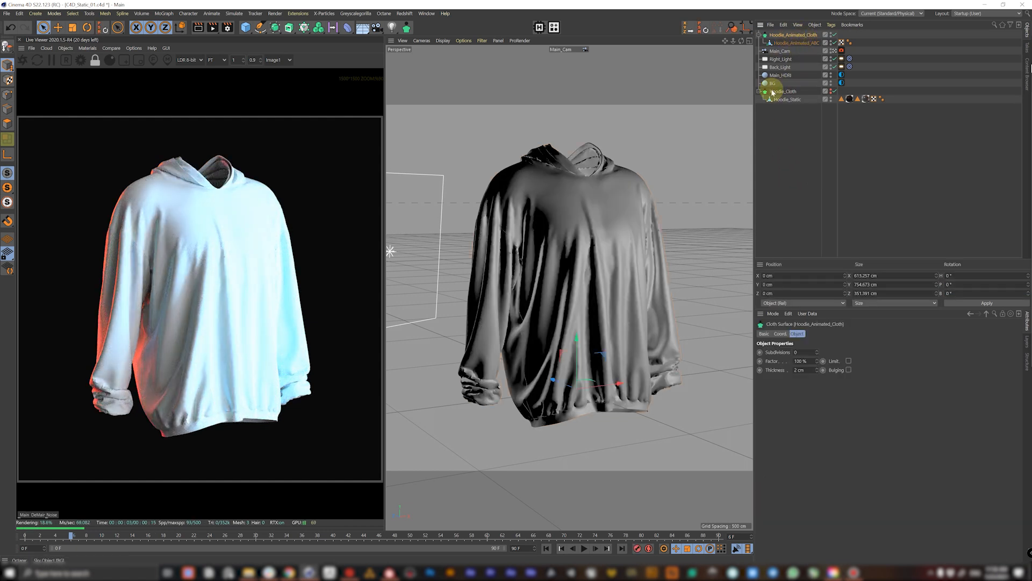
drag(783, 90, 774, 82)
click(811, 139)
key(ctrl+s)
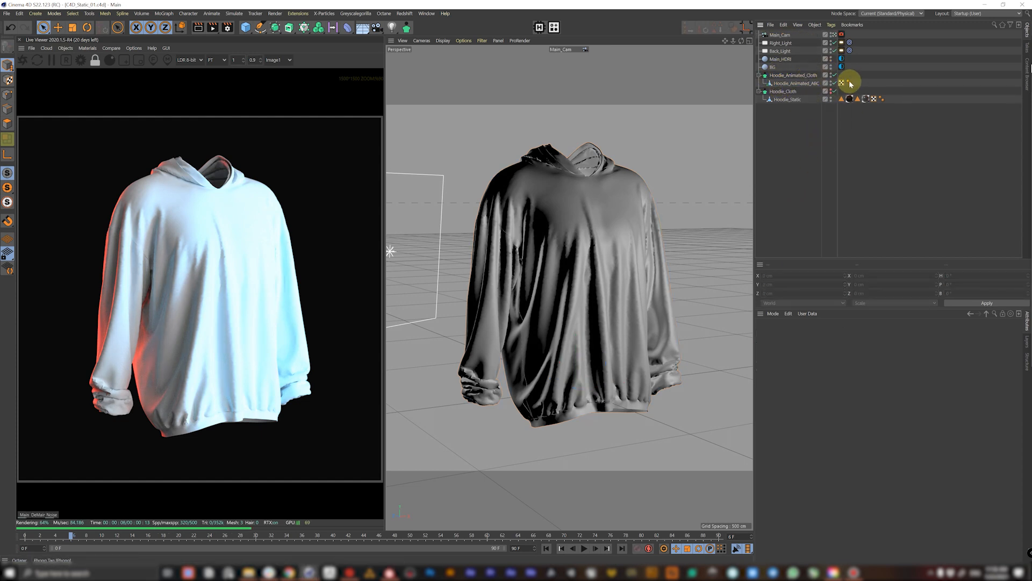
- Set the Phong angle of Hoodie_Animated_ABC to 90°
click(850, 83)
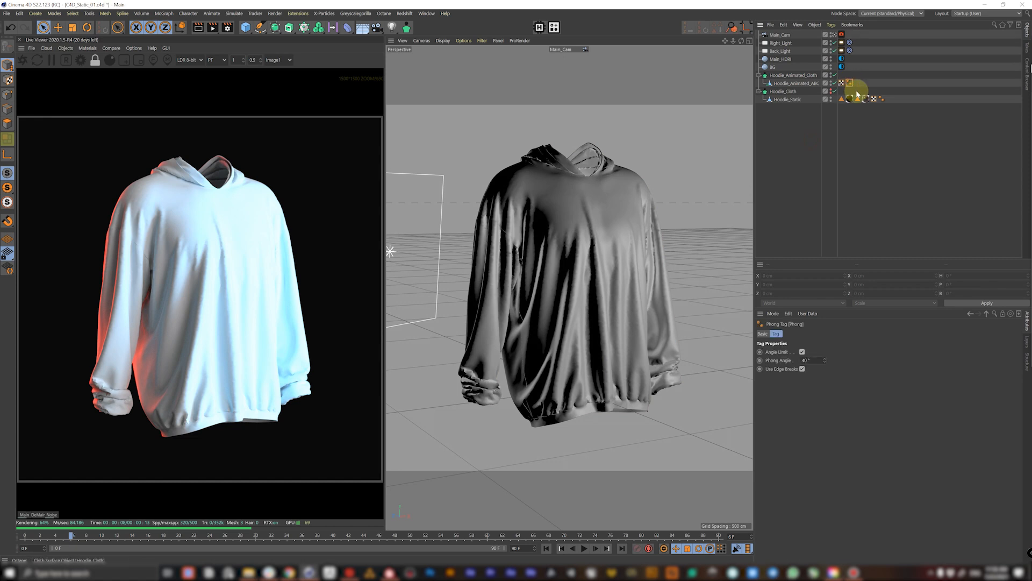
double_click(818, 360)
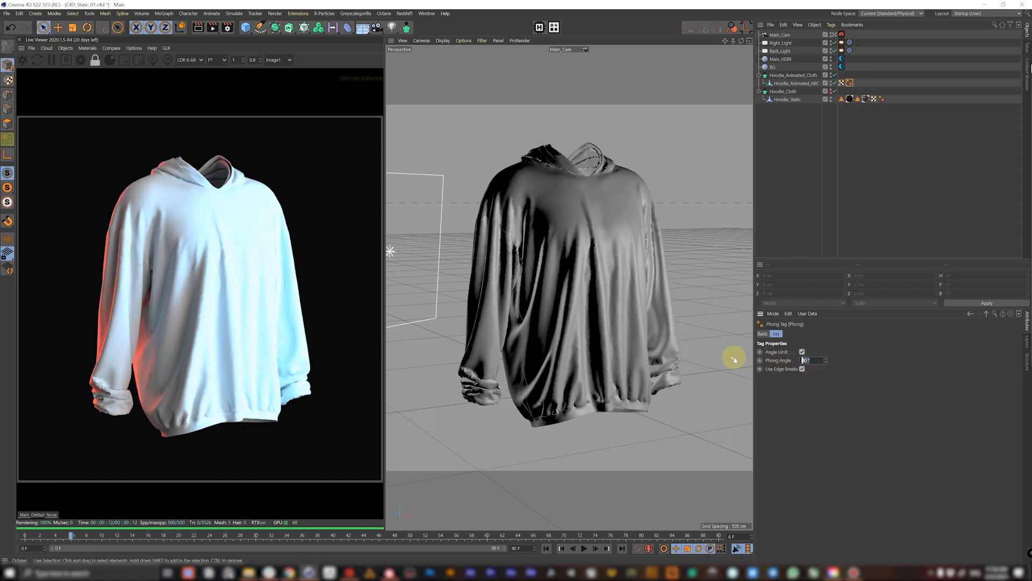
text(90)
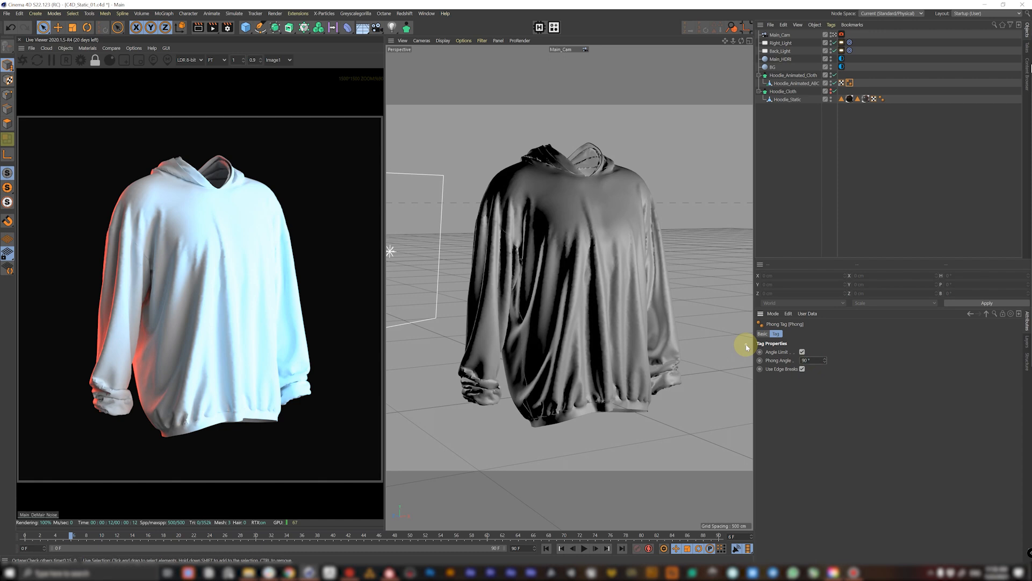
key(Return)
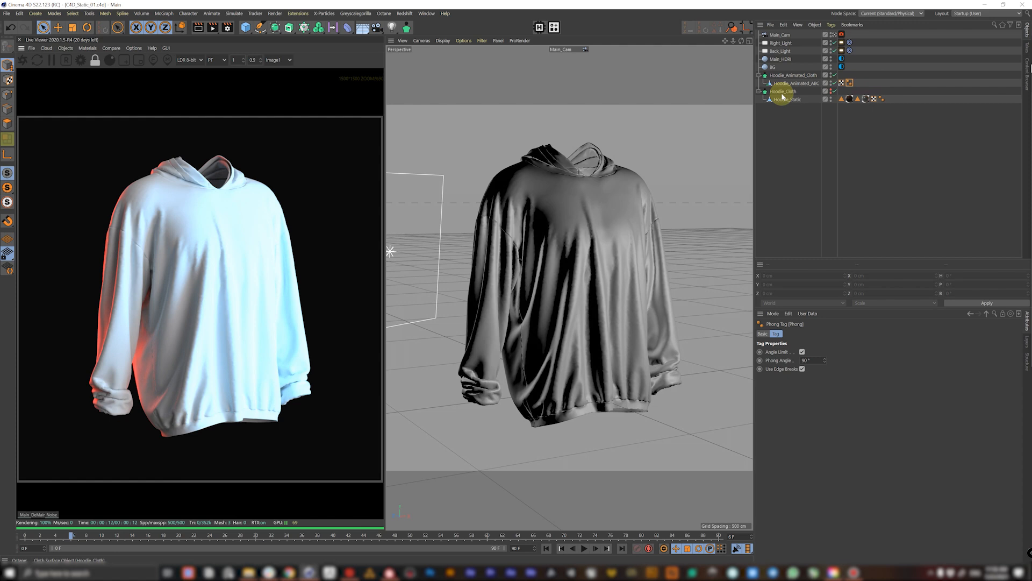
- Copy the two polygon selection tags and two material tags from Hoodie_Static to Hoodie_Animated_ABC
click(842, 100)
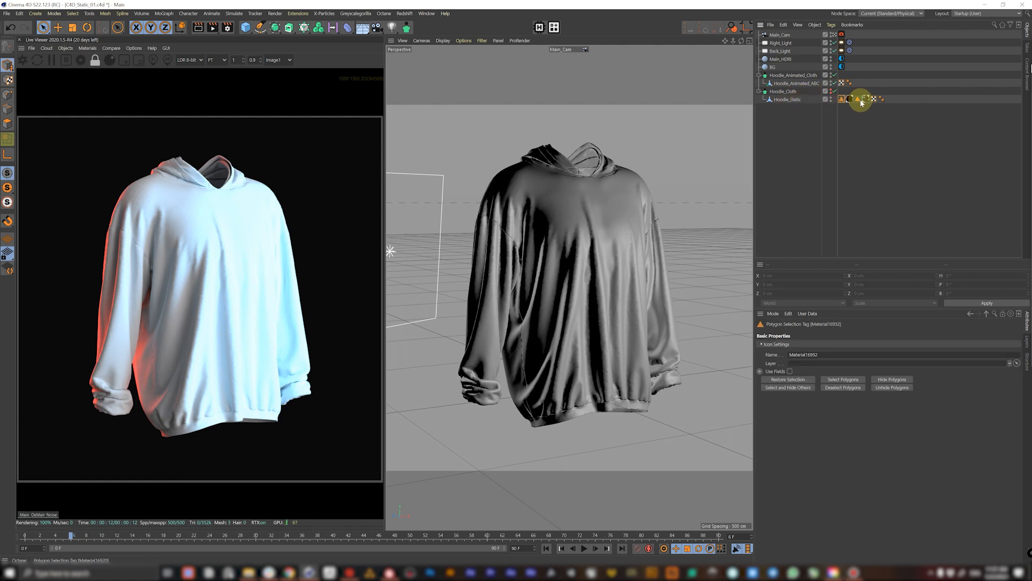
shift+click(867, 99)
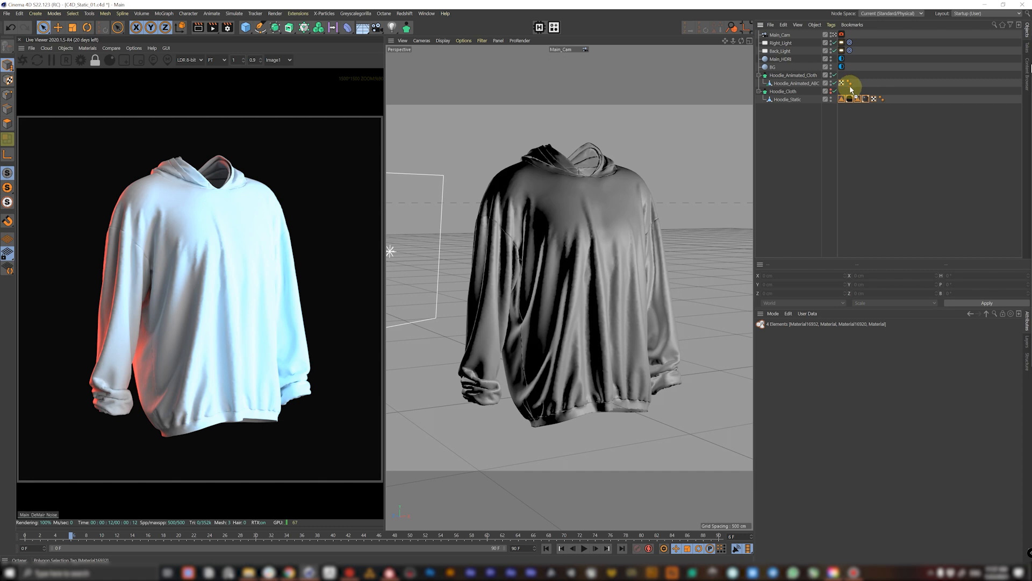
ctrl+drag(858, 85, 854, 83)
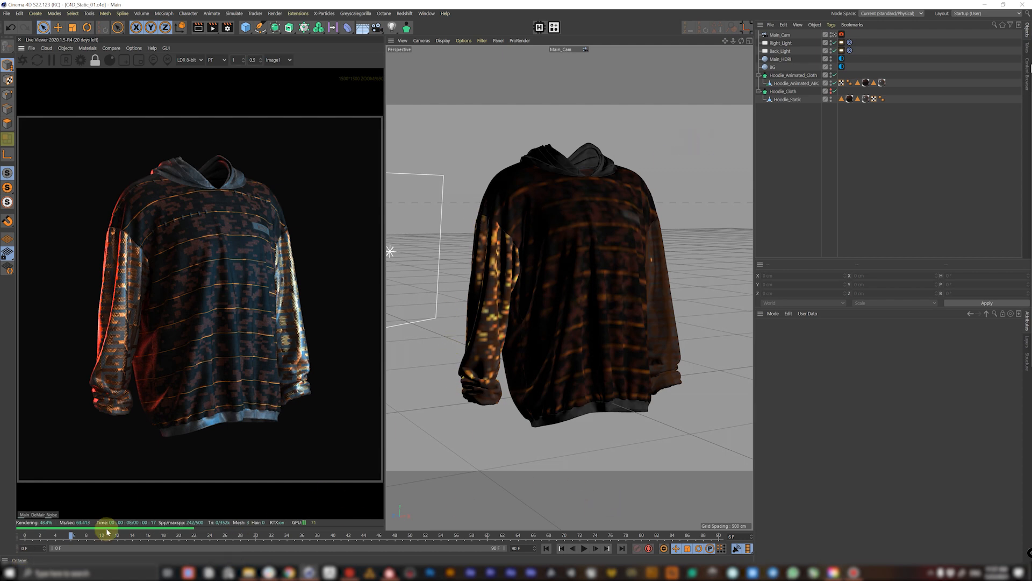
- Move to frame 24, set the timeline's start to frame 24, and save the project
drag(74, 538, 210, 536)
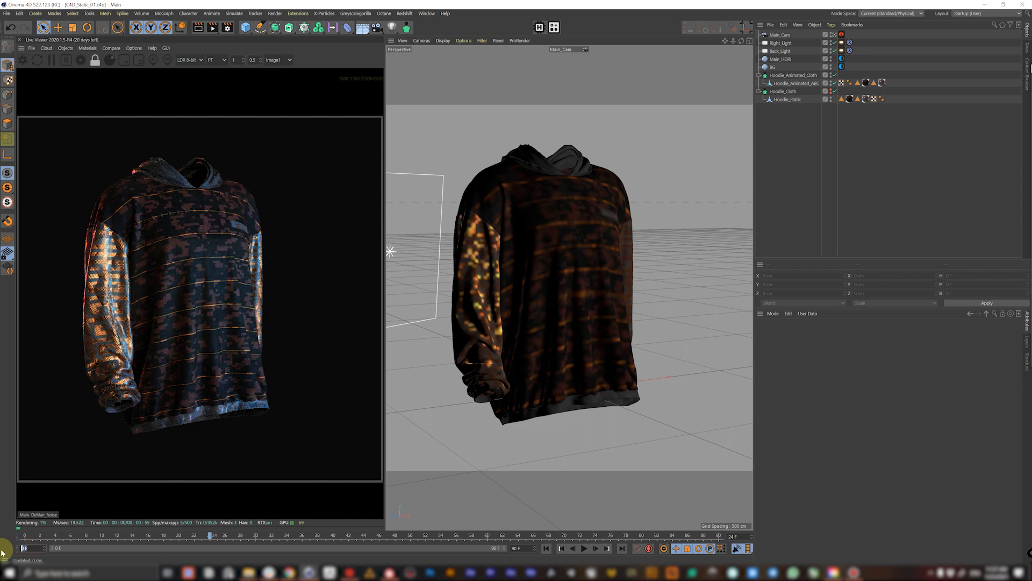
text(24)
key(Return)
key(ctrl+s)
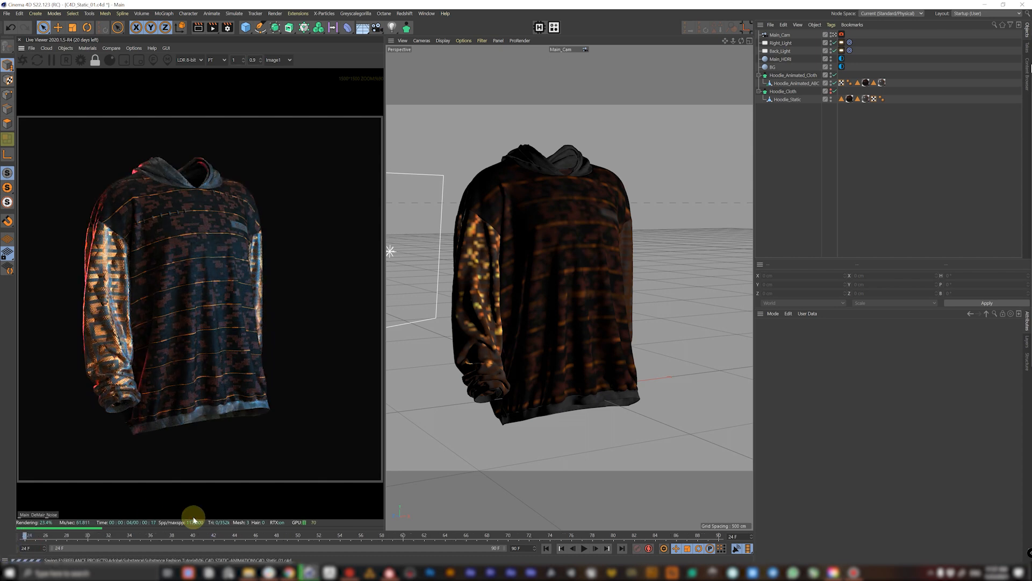
- Play the textured hoodie animation to check its motion and return to the first frame
click(584, 549)
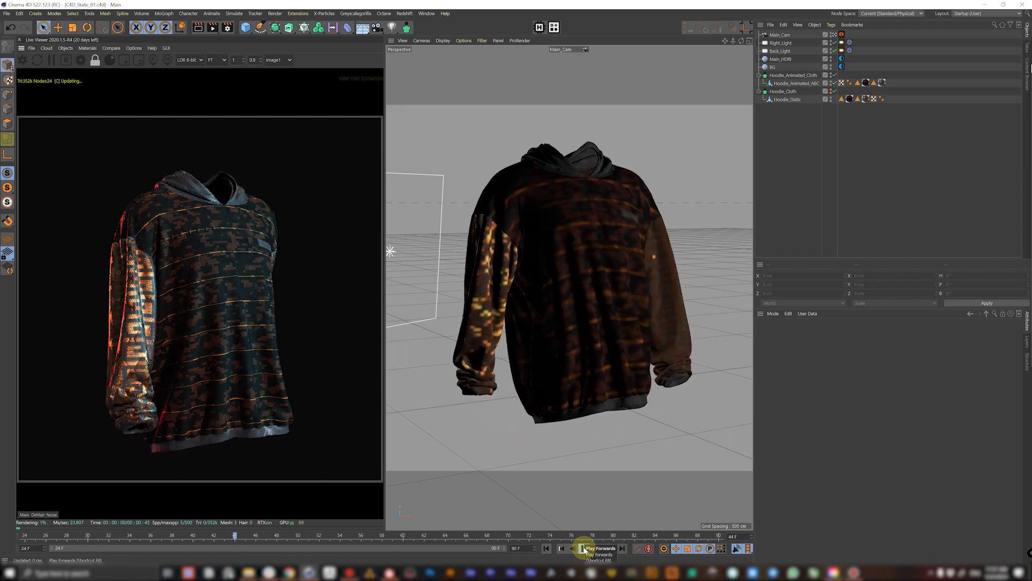
click(584, 549)
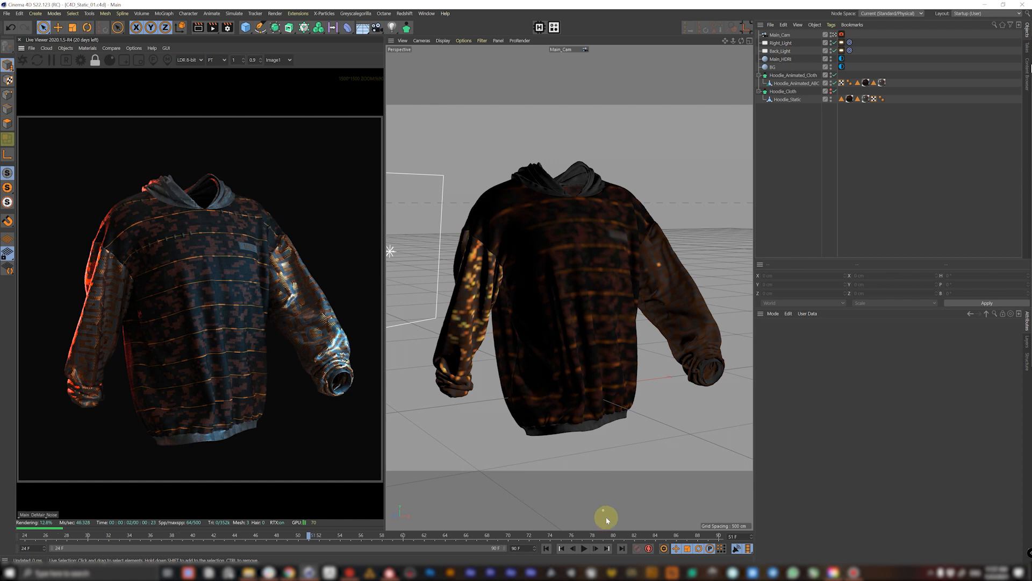
click(585, 548)
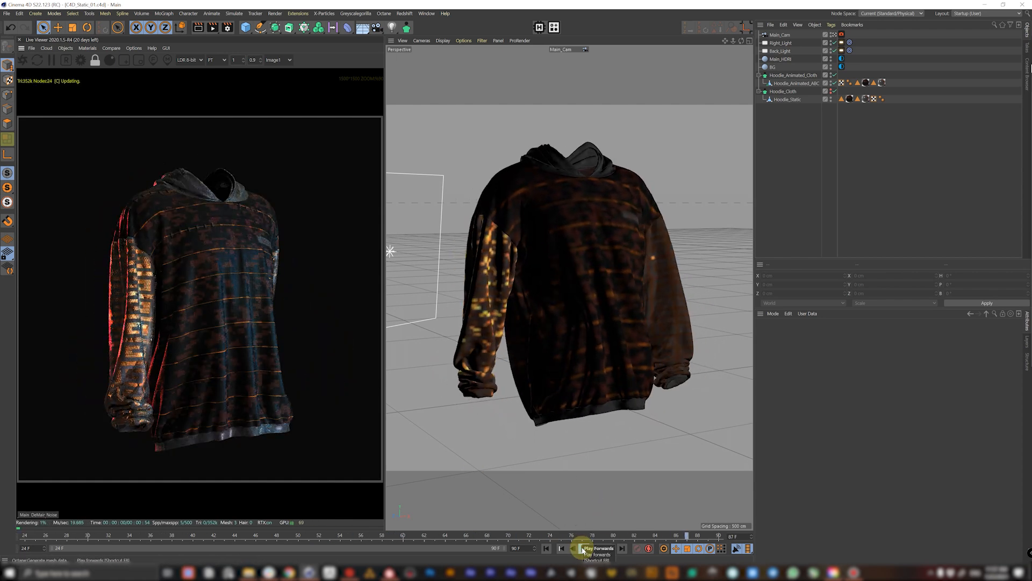
click(546, 549)
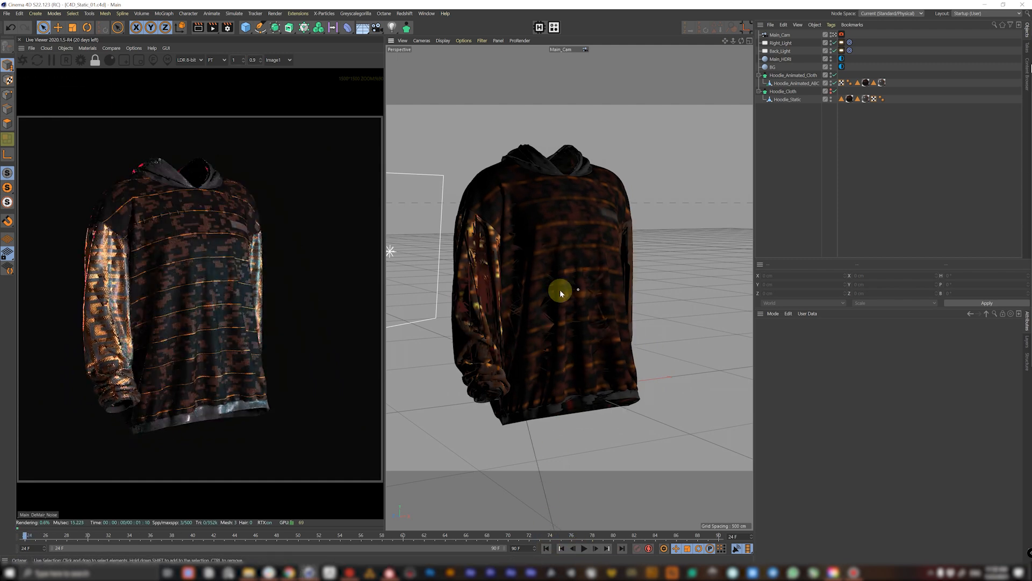
click(584, 548)
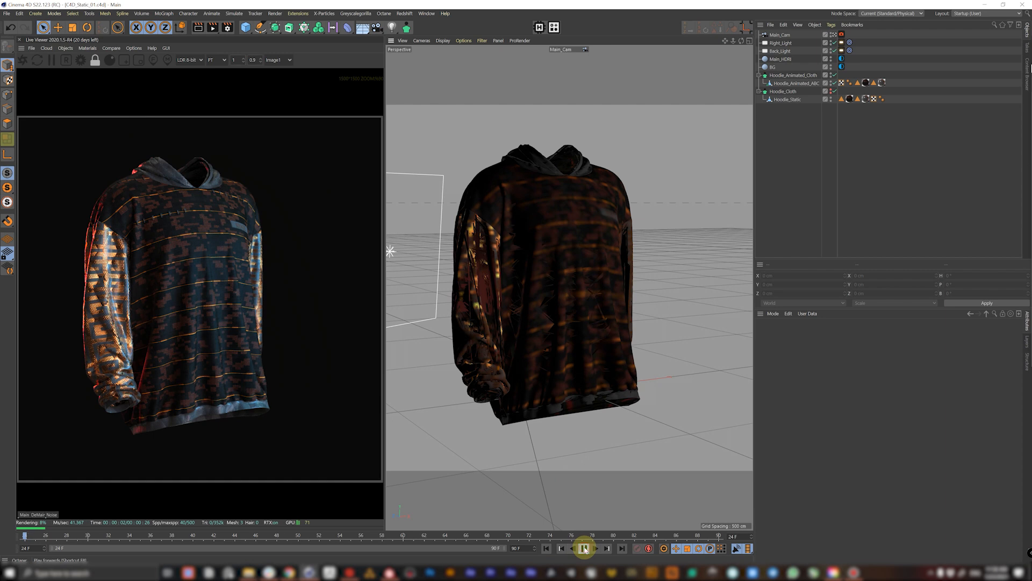
click(584, 549)
click(546, 548)
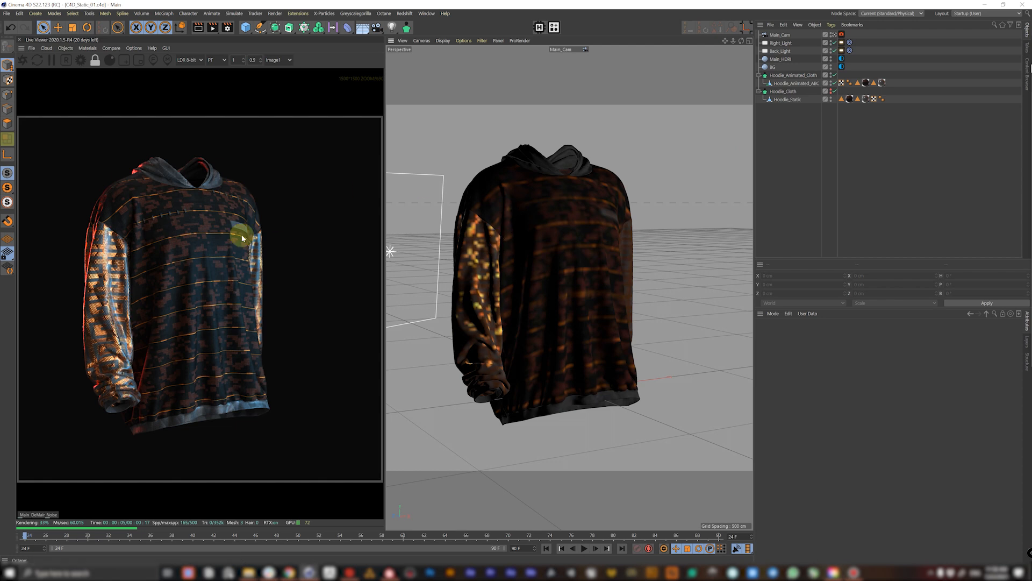
- Set the render output to 25 frames per second with a manual frame range ending at frame 90
click(228, 27)
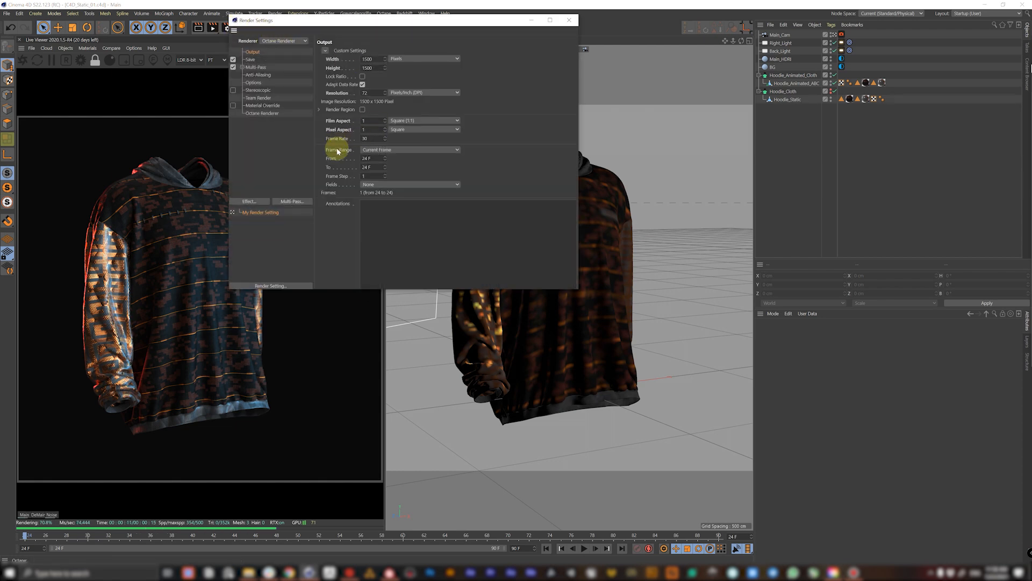
click(364, 139)
text(25)
click(497, 138)
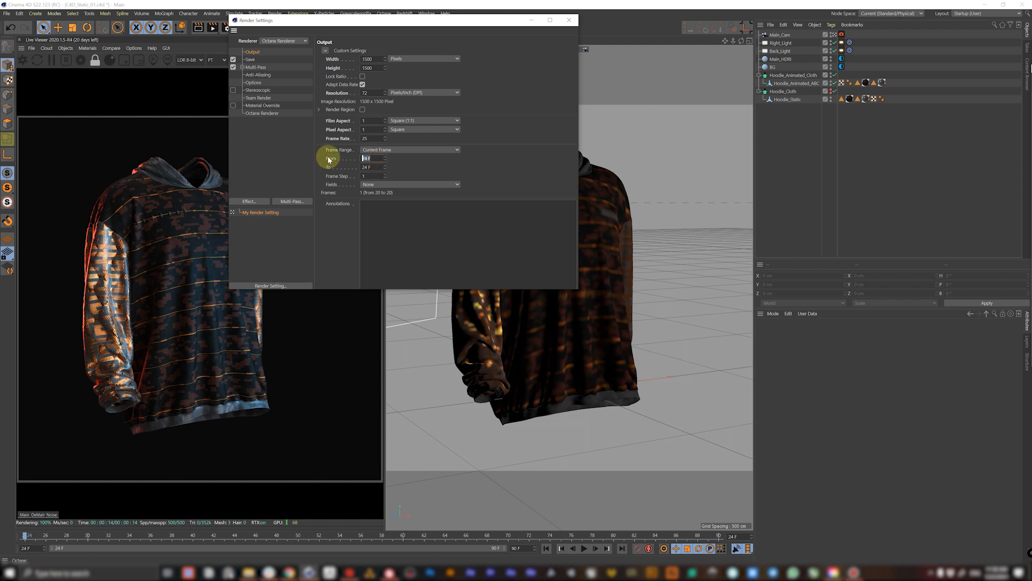
double_click(377, 168)
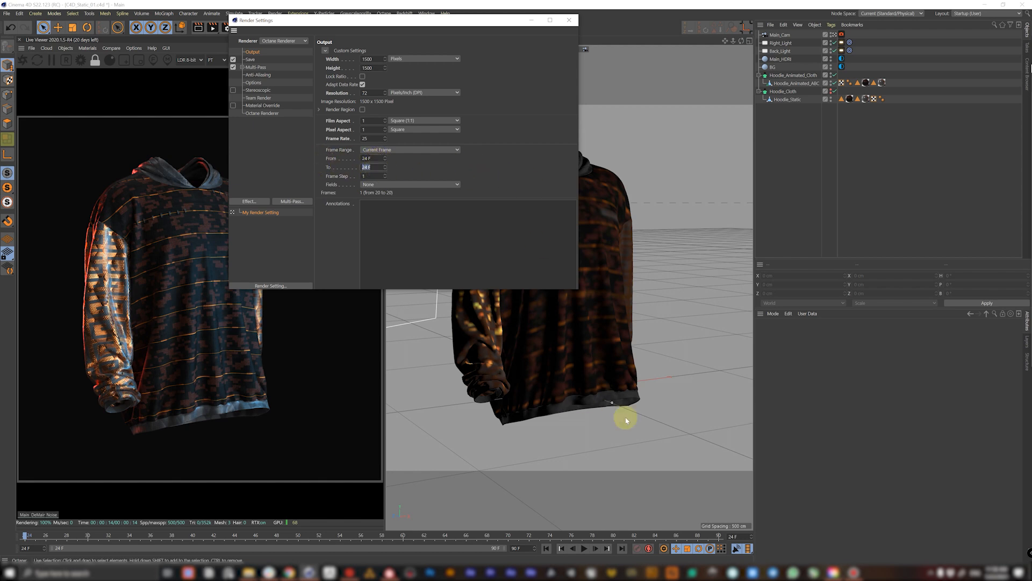
text(90)
key(Return)
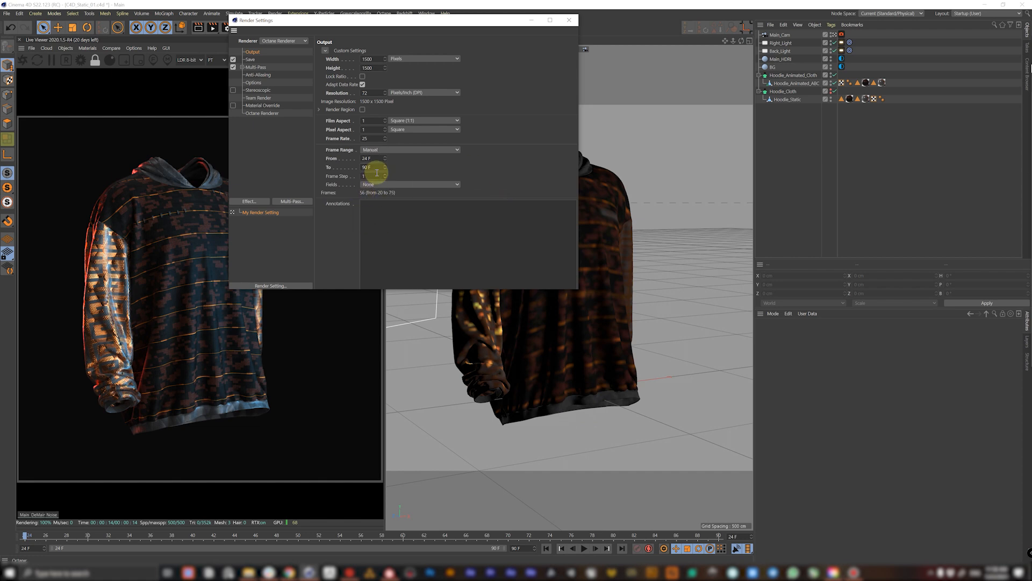
click(569, 20)
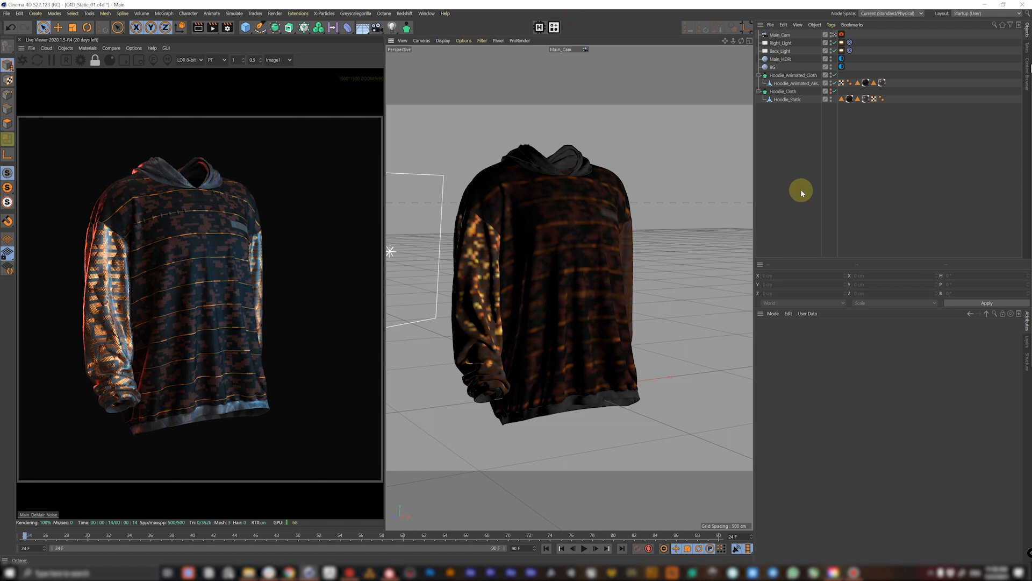
- Set the project frame rate to 25 FPS, preview the playback, and return to the first frame
key(ctrl+d)
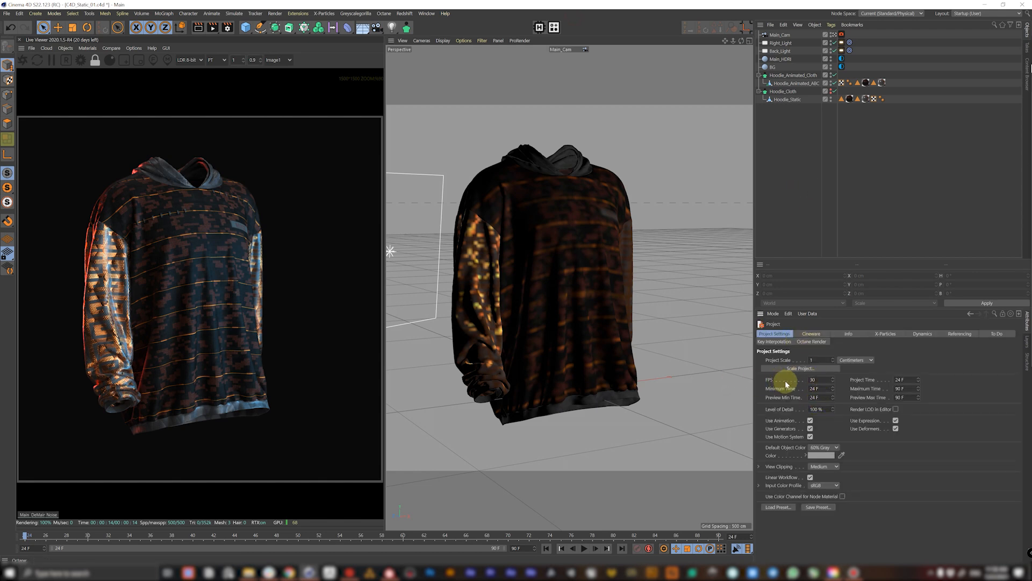
text(25)
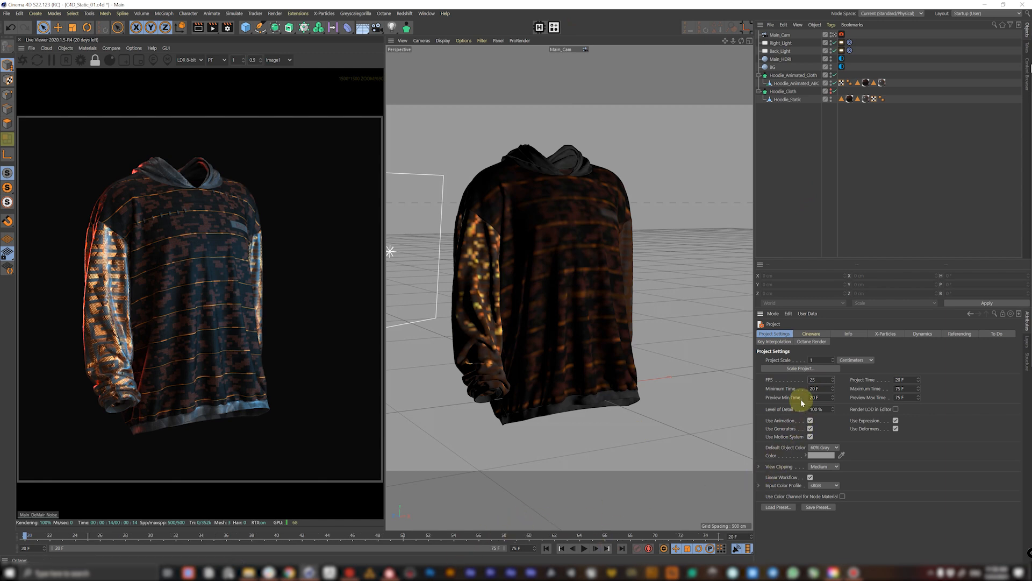
key(Return)
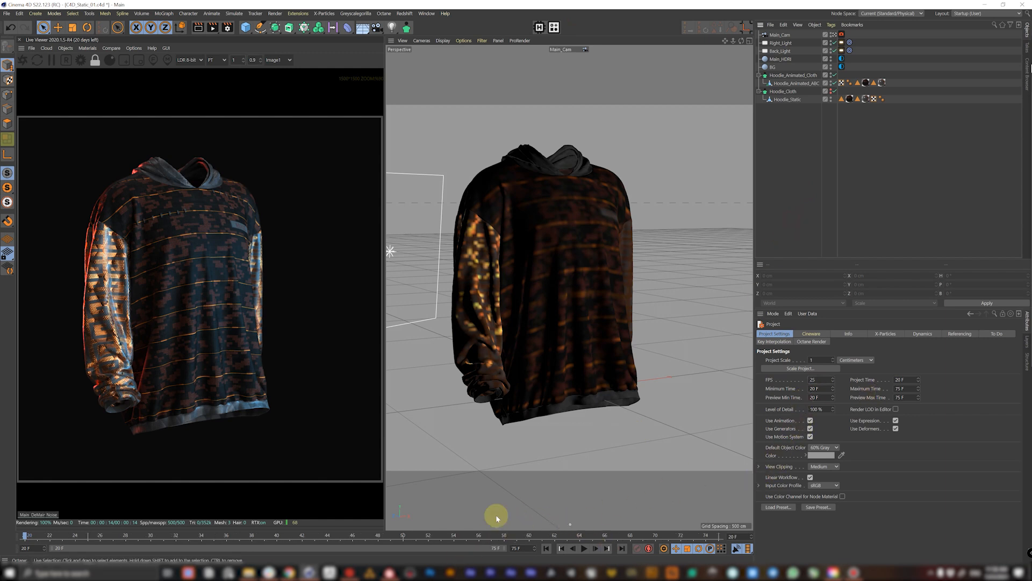
click(587, 549)
click(546, 549)
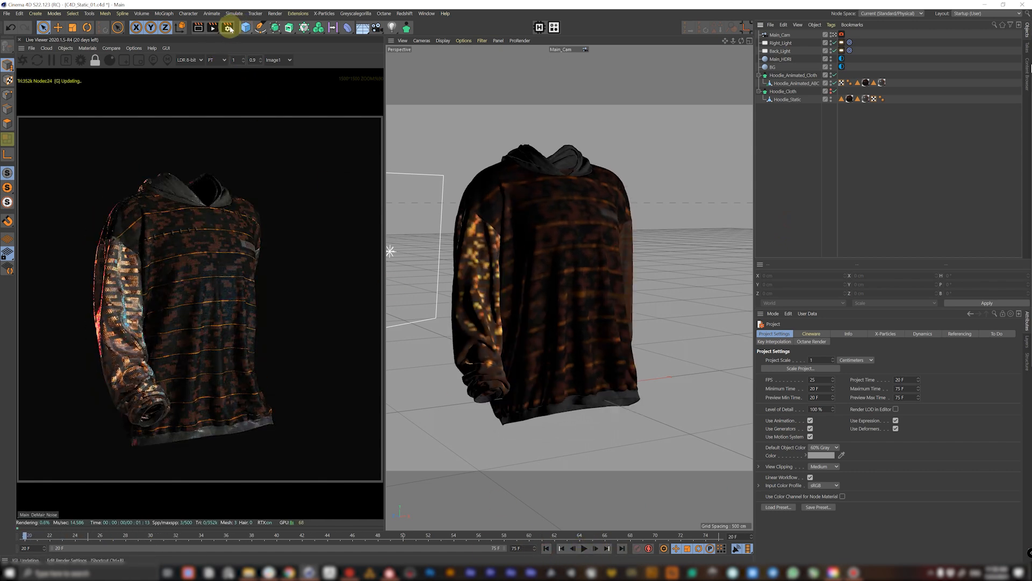
- Set the end of the render output's frame range to frame 90 again
click(228, 28)
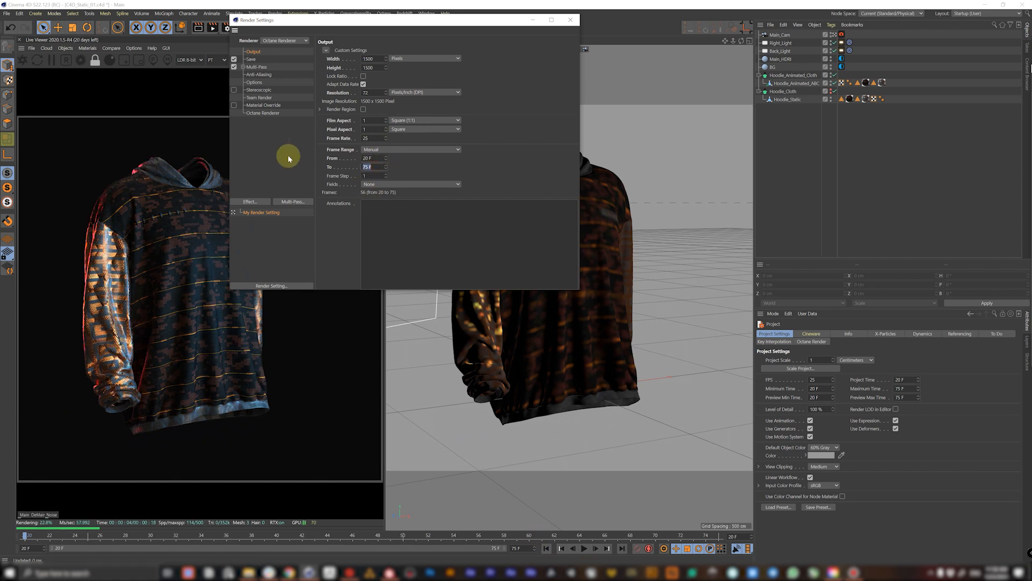
text(90)
key(Return)
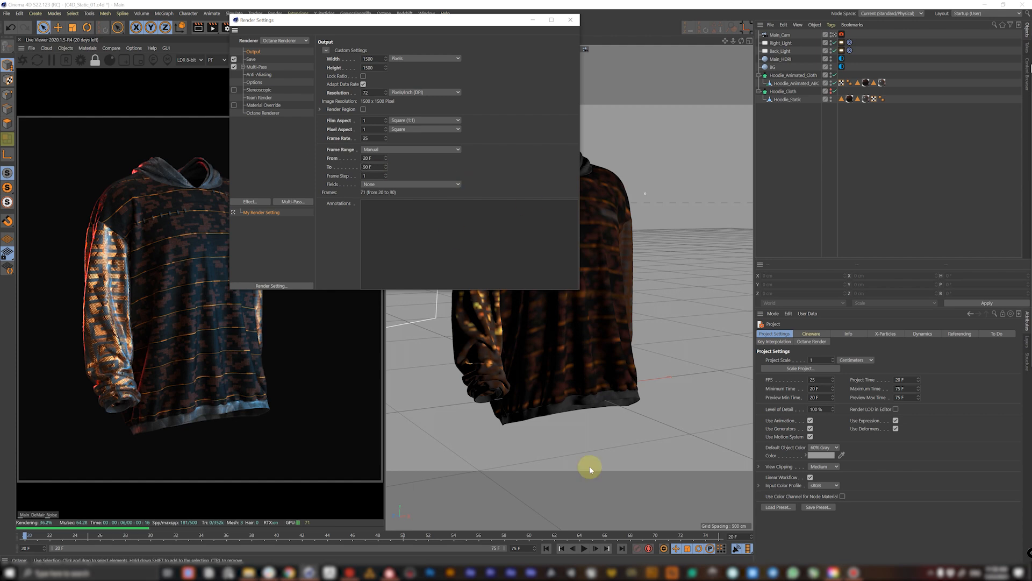
- Set the timeline's end to frame 90, extend the preview range to match, save the project, and close the render settings
text(90)
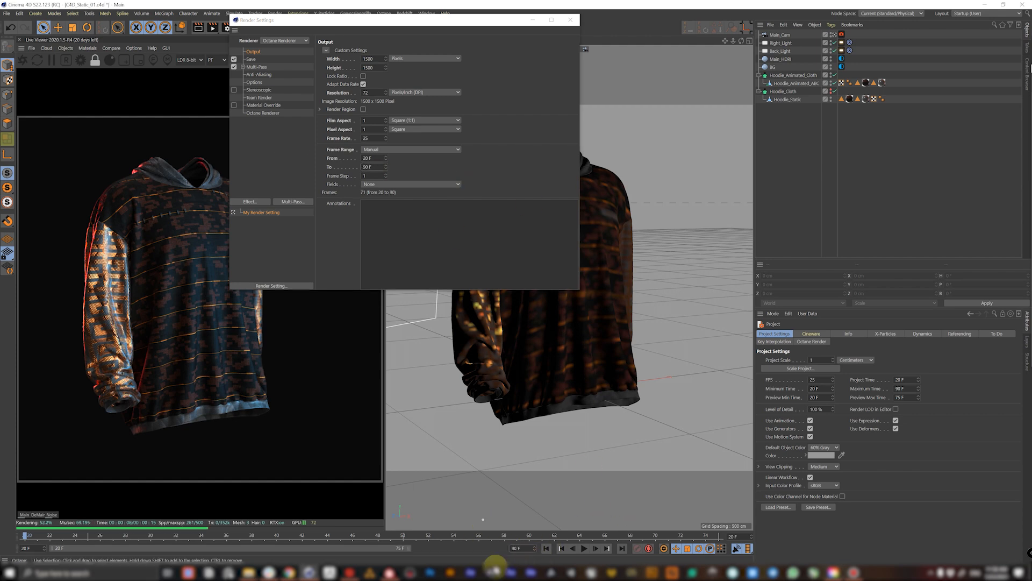
drag(410, 549, 551, 549)
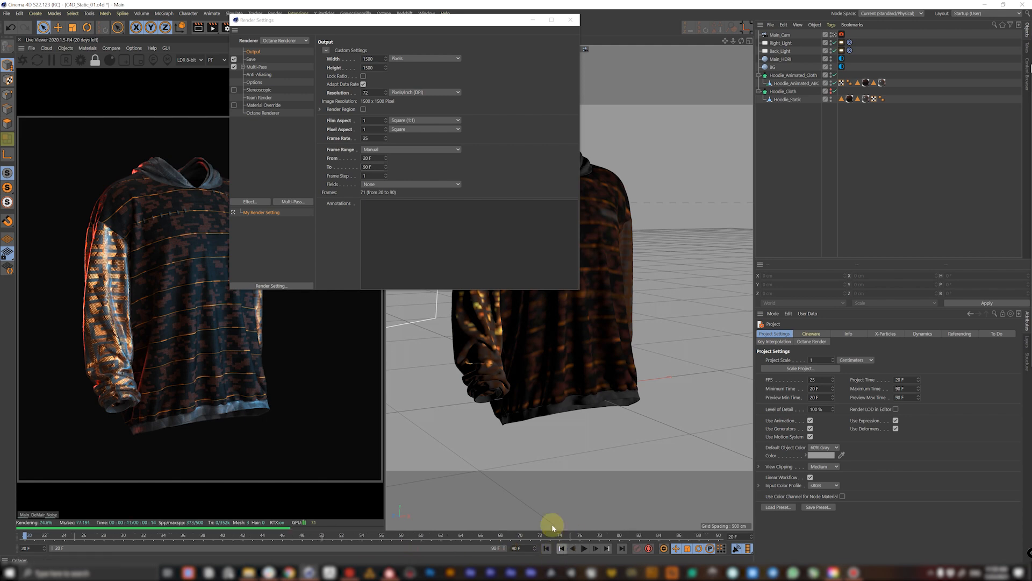
key(ctrl+s)
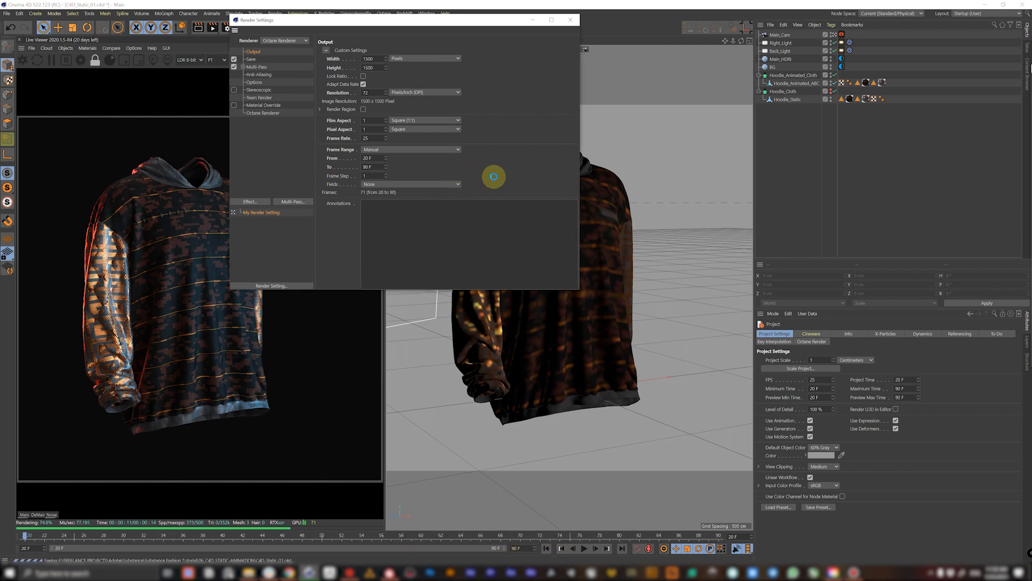
click(571, 24)
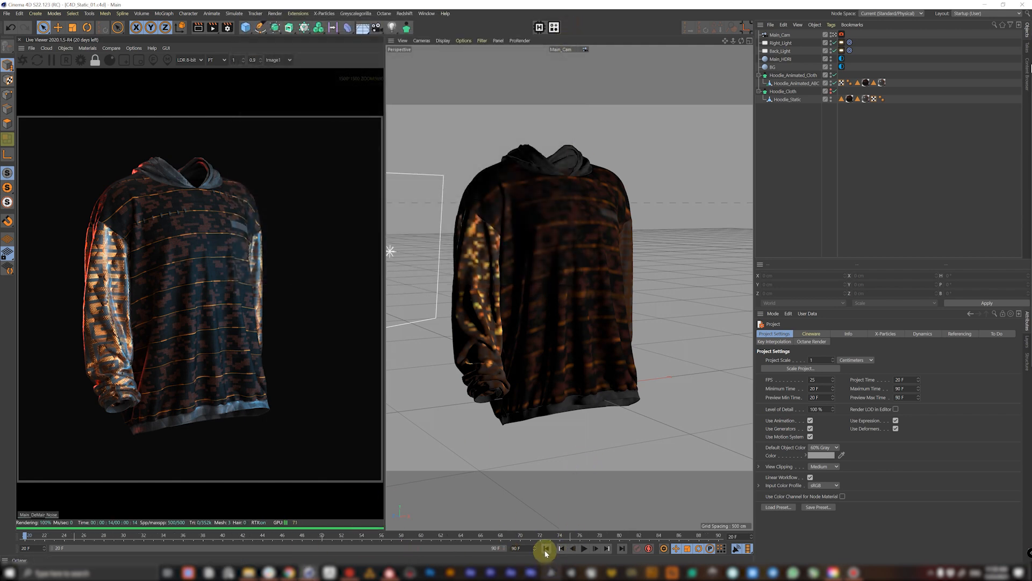
- Play and scrub the hoodie animation through to frame 90, and return to the first frame
click(583, 549)
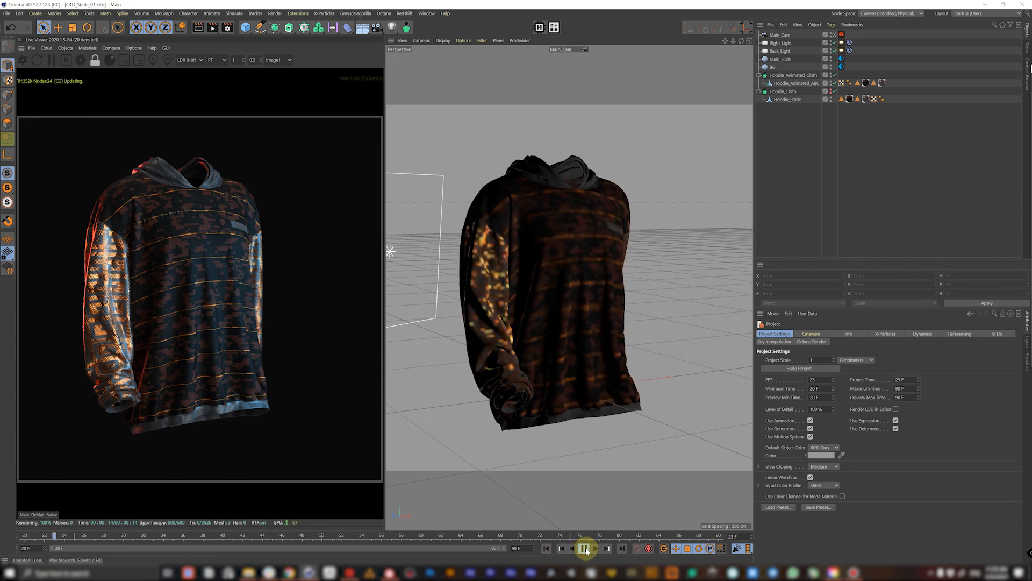
click(434, 537)
drag(454, 539, 724, 538)
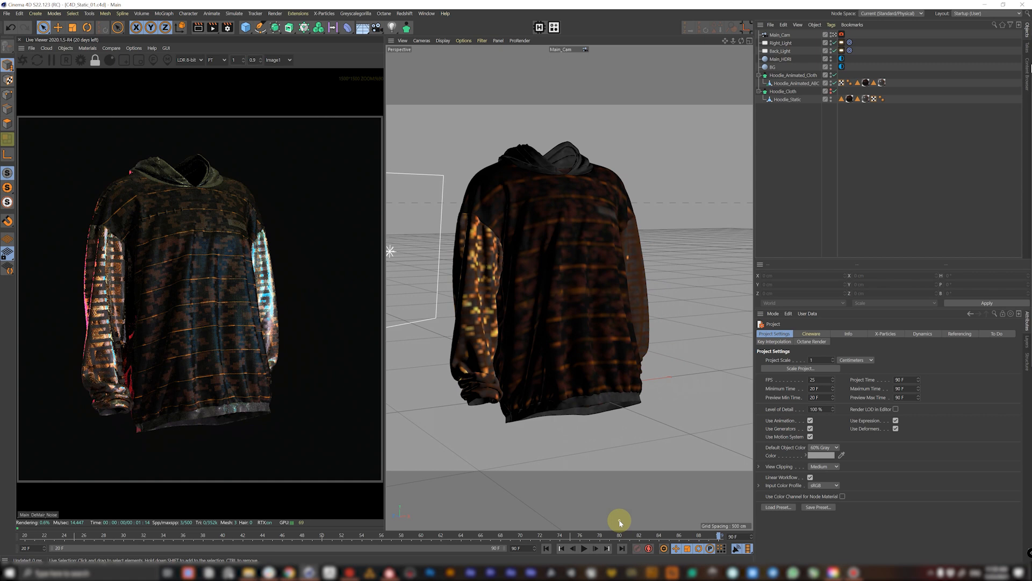
click(546, 548)
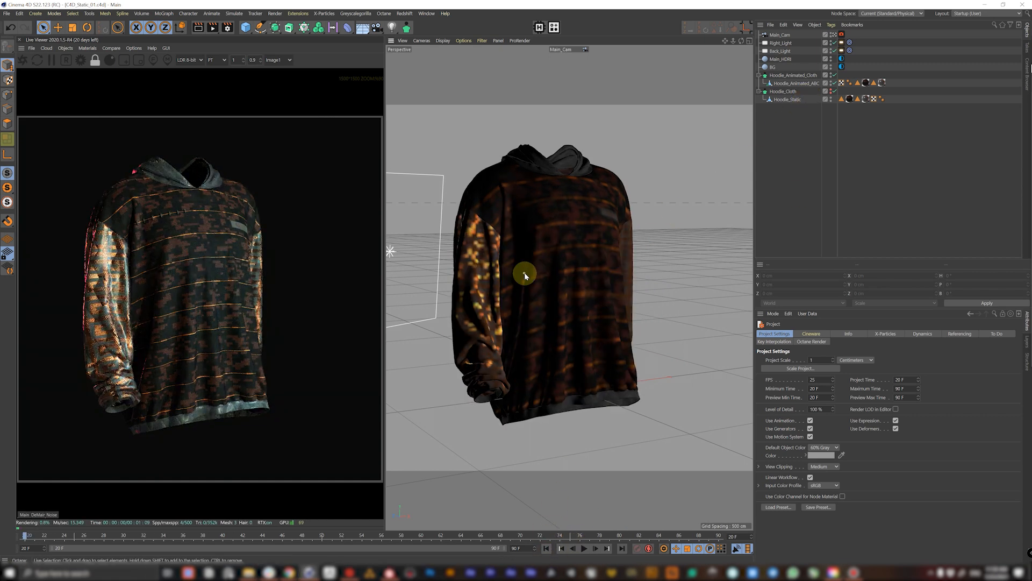
- Shift the Main_Cam framing slightly around the hoodie and select Hoodie_Animated_ABC
click(783, 36)
alt+middle_drag(572, 275, 577, 277)
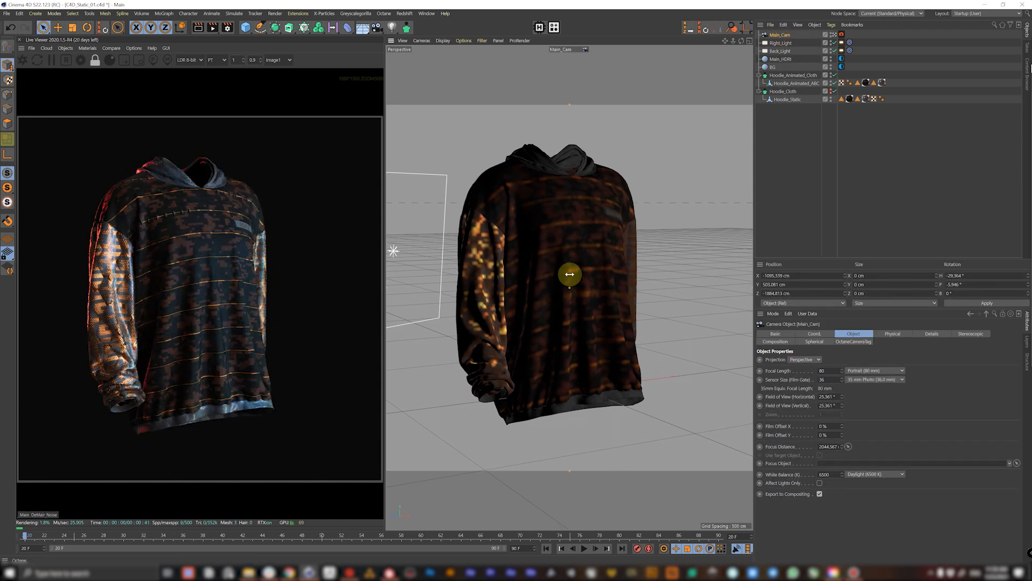
click(812, 84)
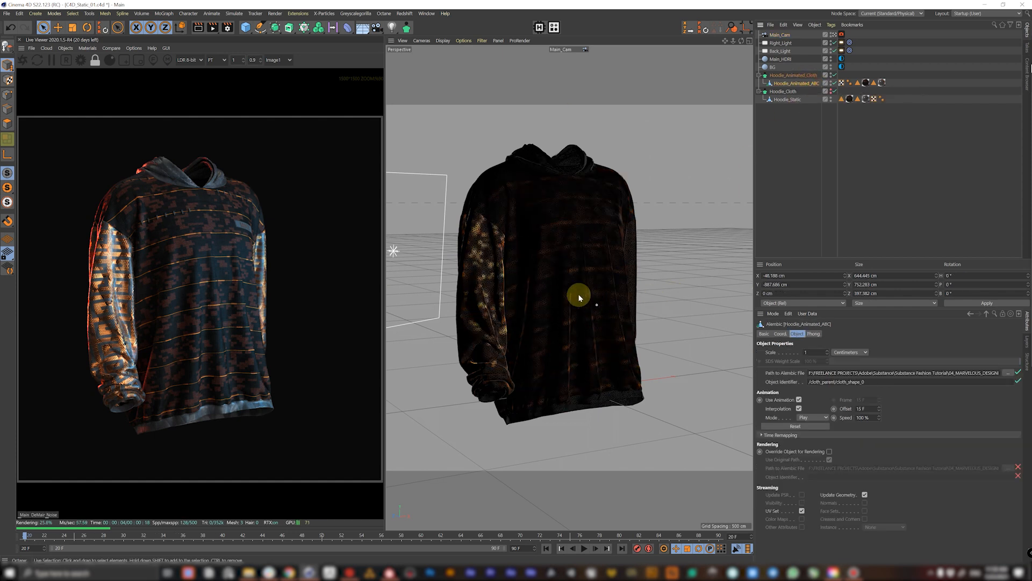
- Select Hoodie_Animated_Cloth and record a keyframe for it at frame 20
click(809, 77)
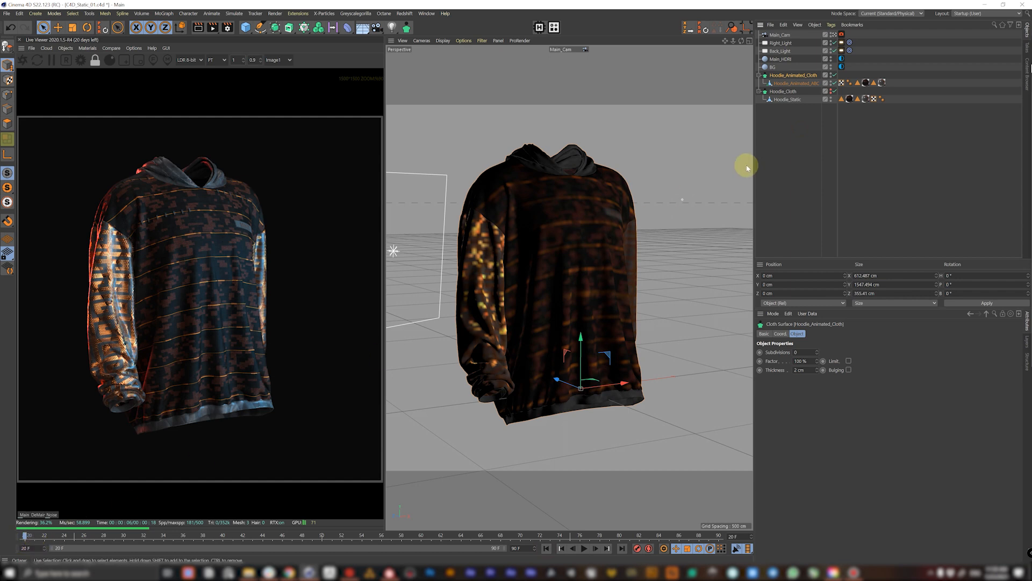
click(803, 83)
click(807, 76)
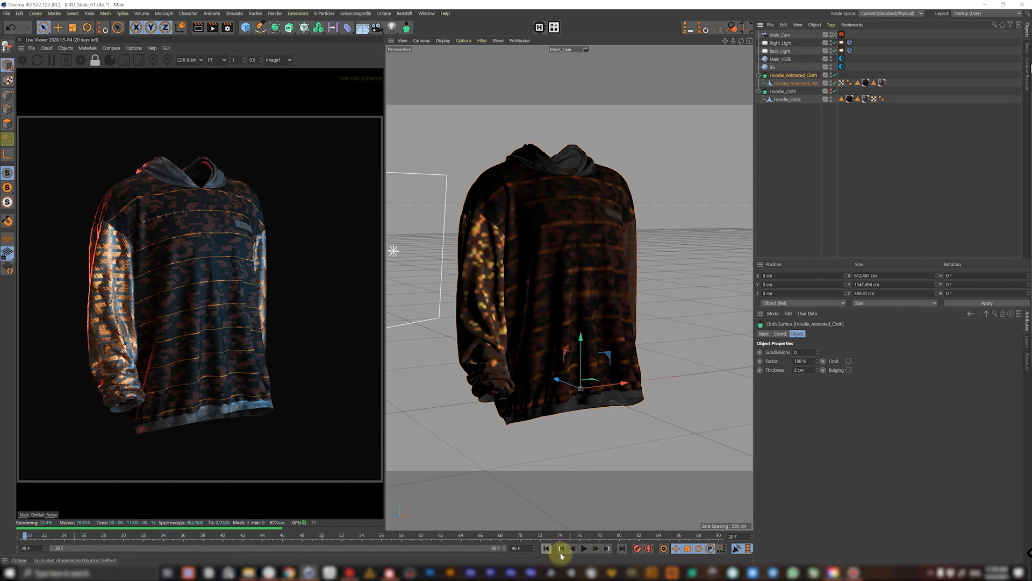
click(637, 549)
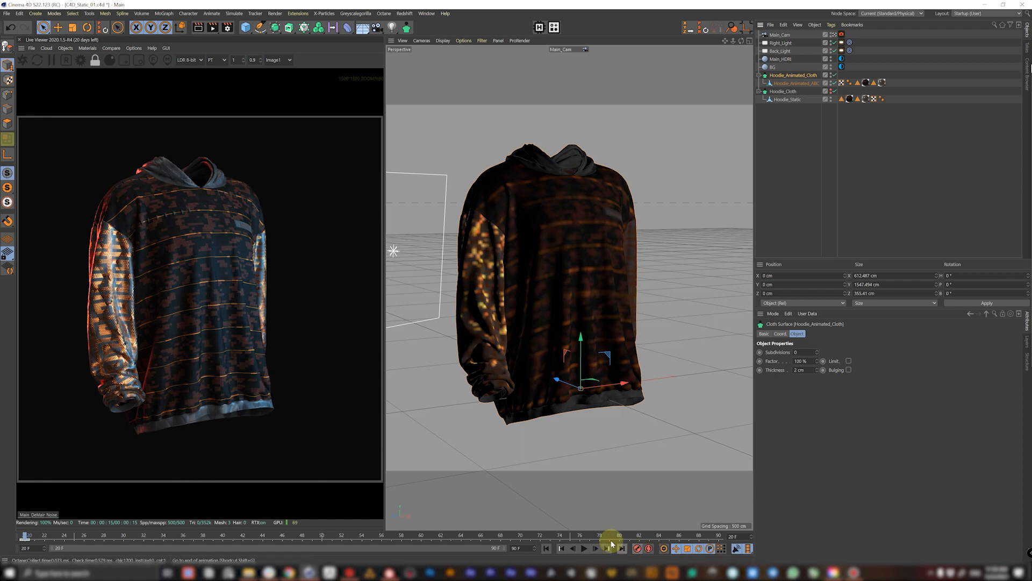
- Rotate Hoodie_Animated_Cloth to a heading of 360° at frame 90 and record a keyframe there
click(718, 536)
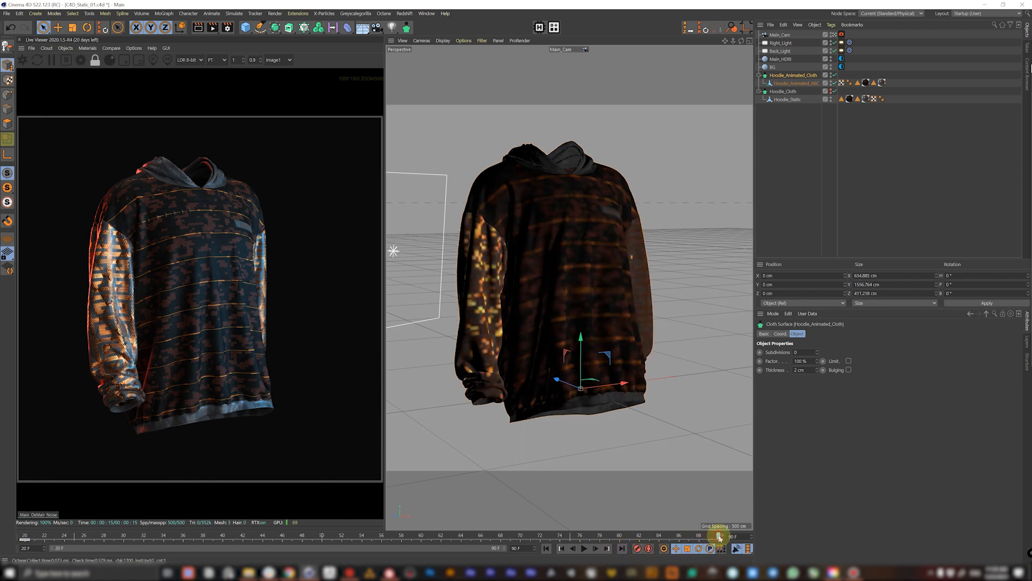
key(r)
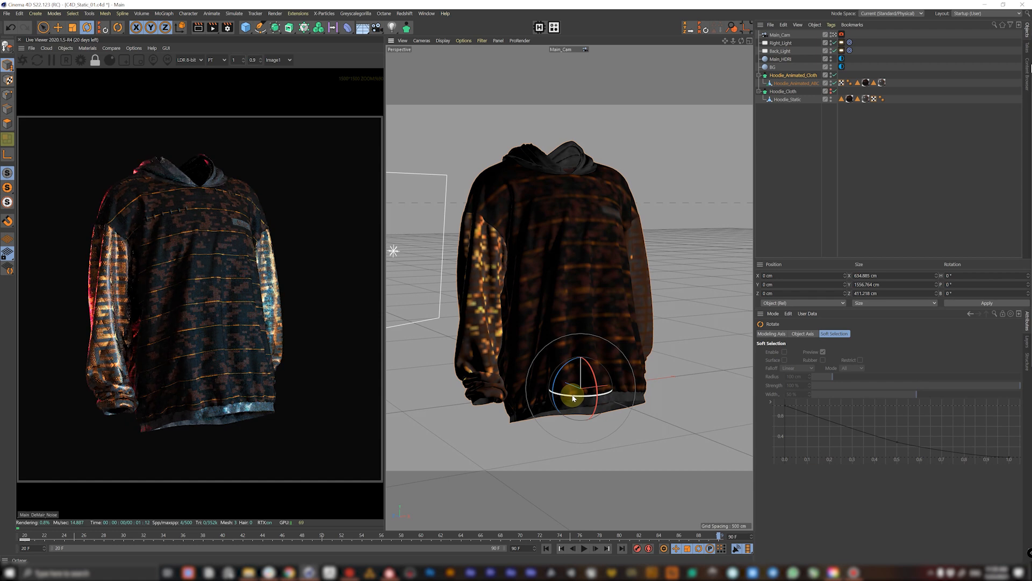
drag(566, 396, 530, 403)
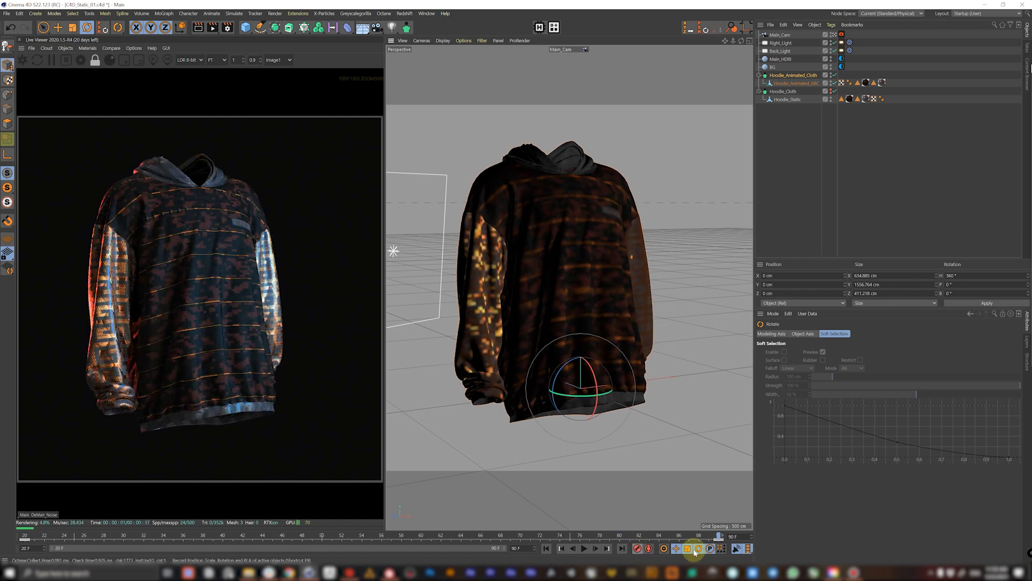
click(720, 536)
- Set the interpolation of the hoodie's rotation keyframes at frame 20 to Linear and clear the selection
right_click(26, 542)
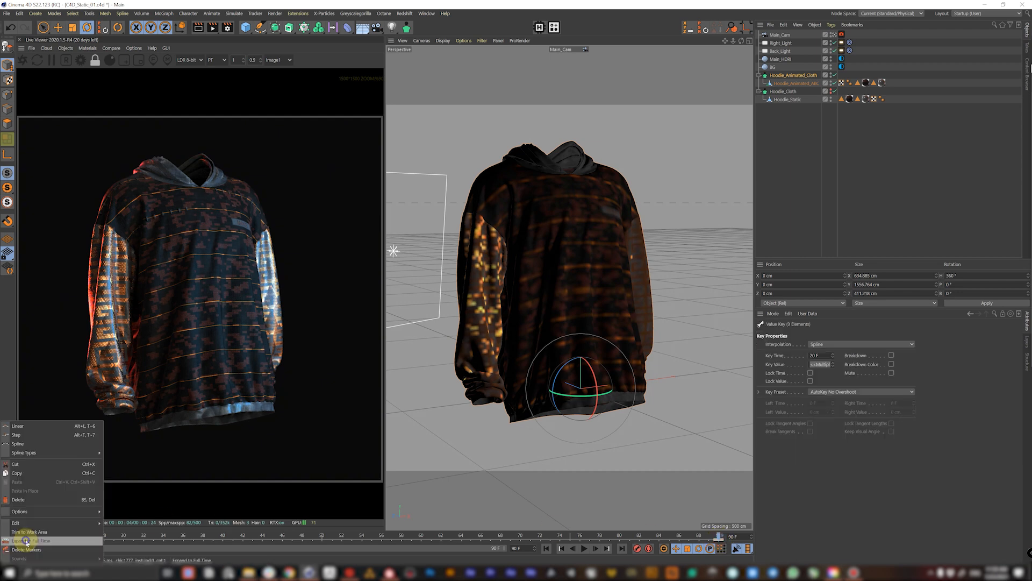
click(32, 427)
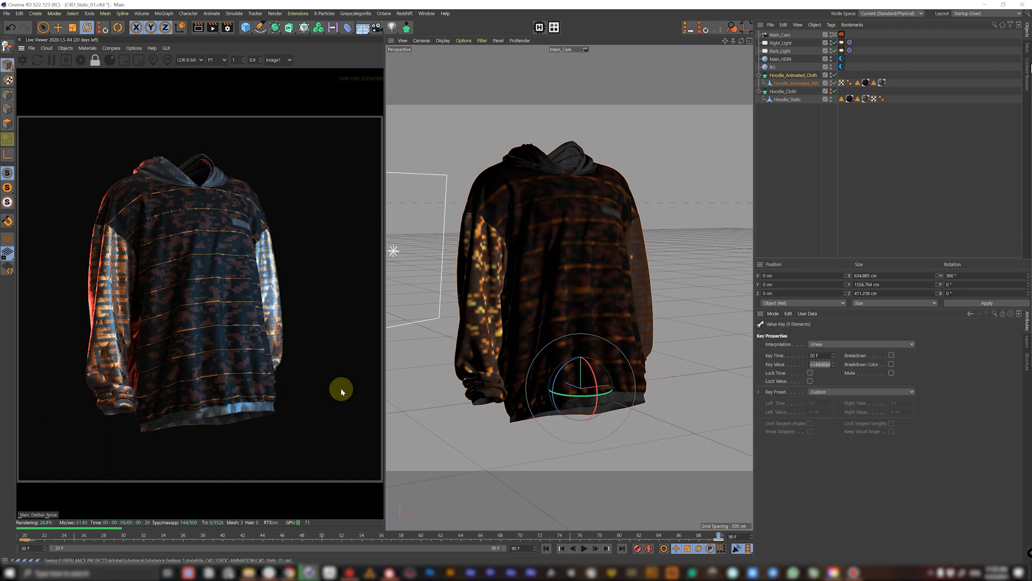
click(827, 198)
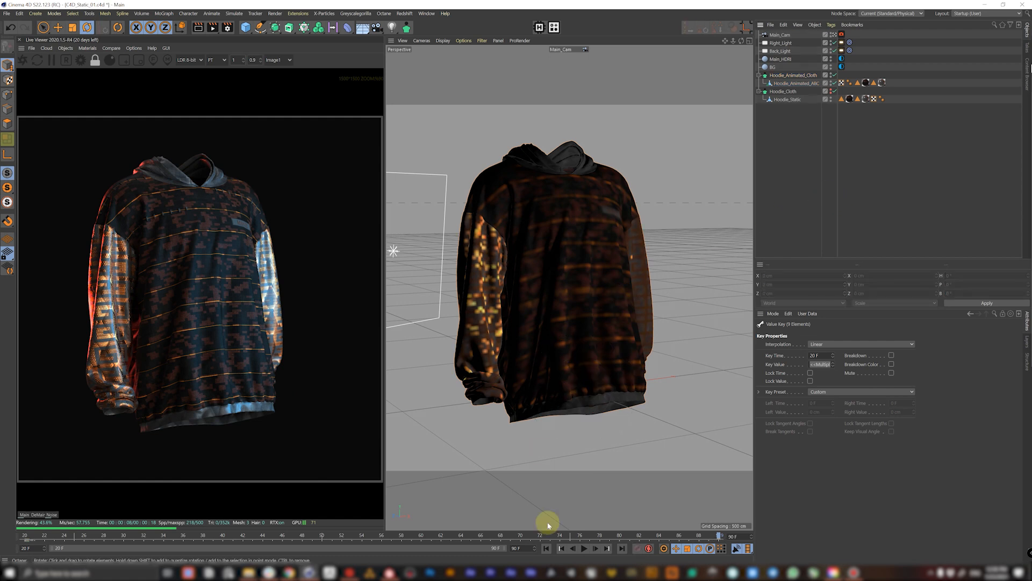
- Play and scrub the hoodie's full turn to check the rotation in the viewport and the live render
click(547, 549)
click(585, 549)
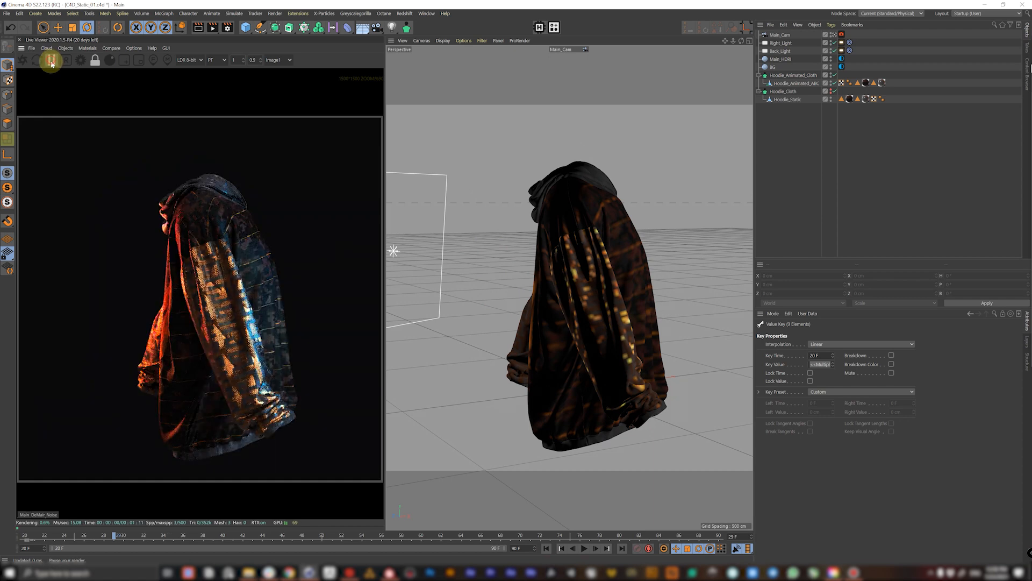
click(585, 549)
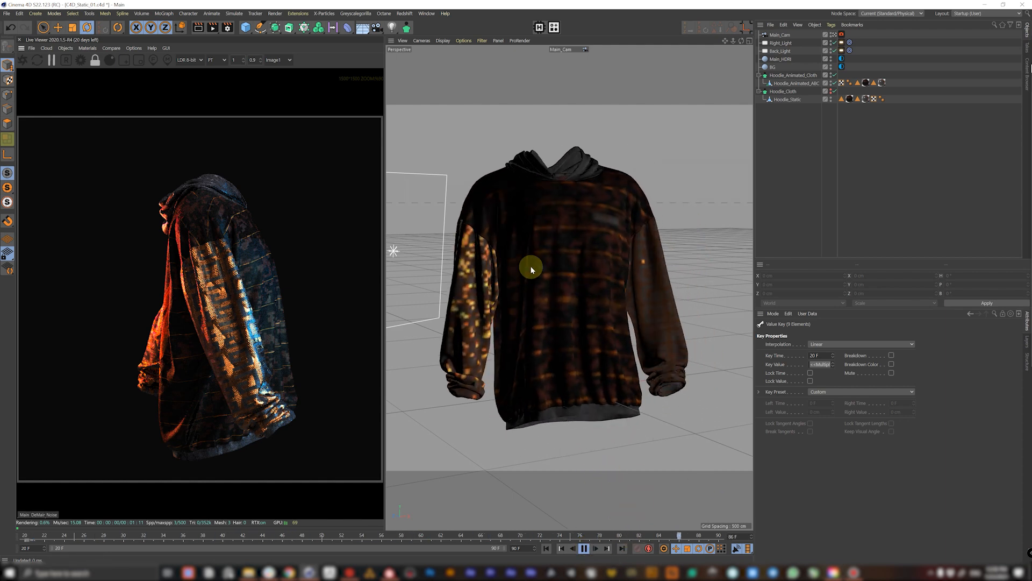
click(545, 549)
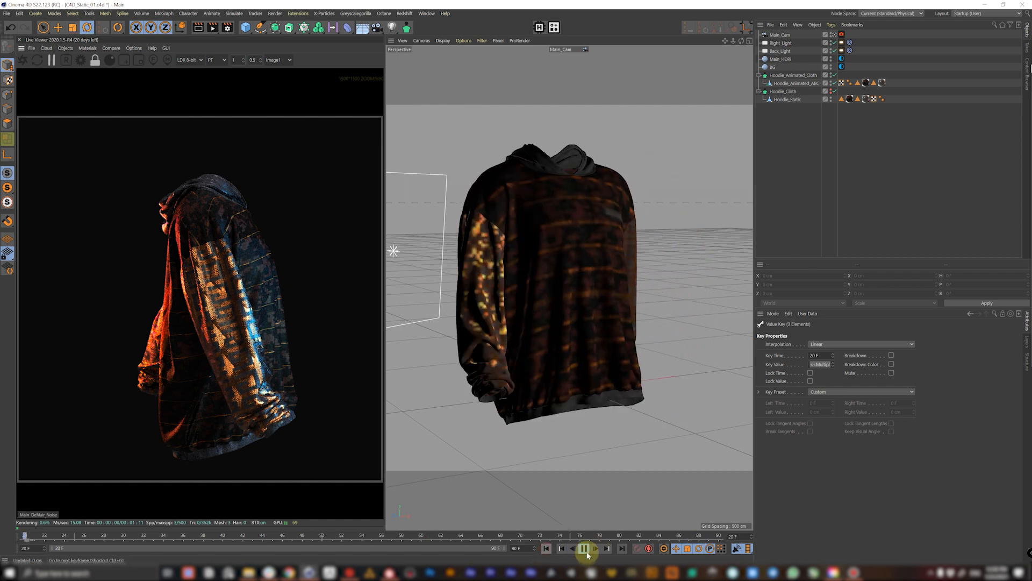
click(584, 549)
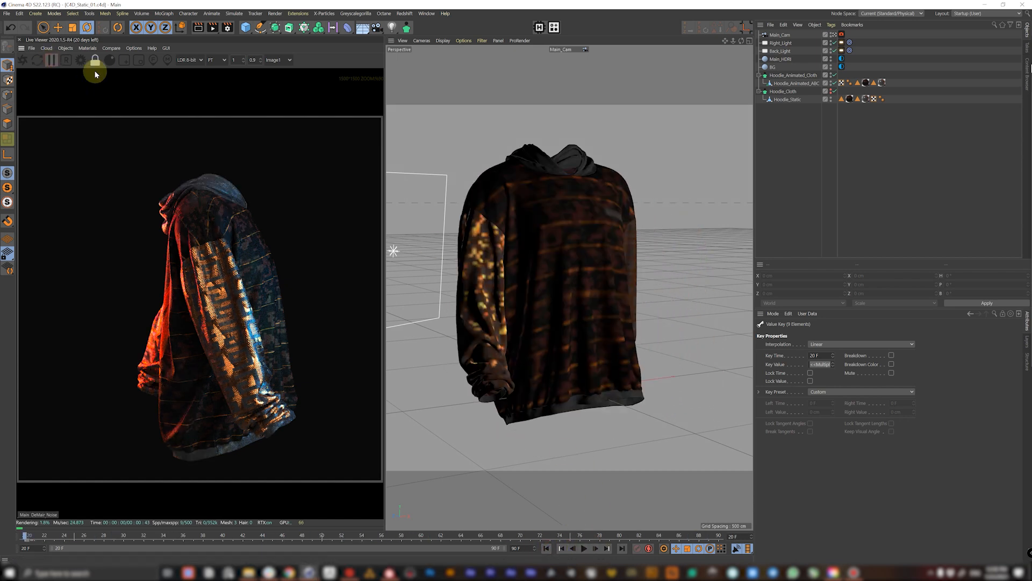
click(583, 548)
drag(57, 536, 392, 535)
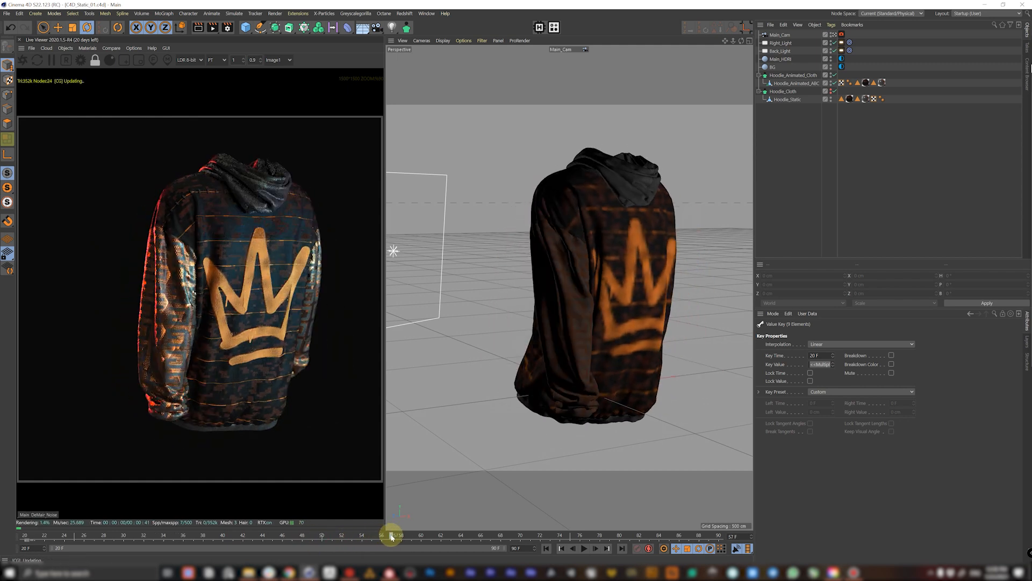
- Duplicate Main_Cam as Cam_Animation, look through it, and frame the rotating hoodie from farther back while checking playback
click(783, 36)
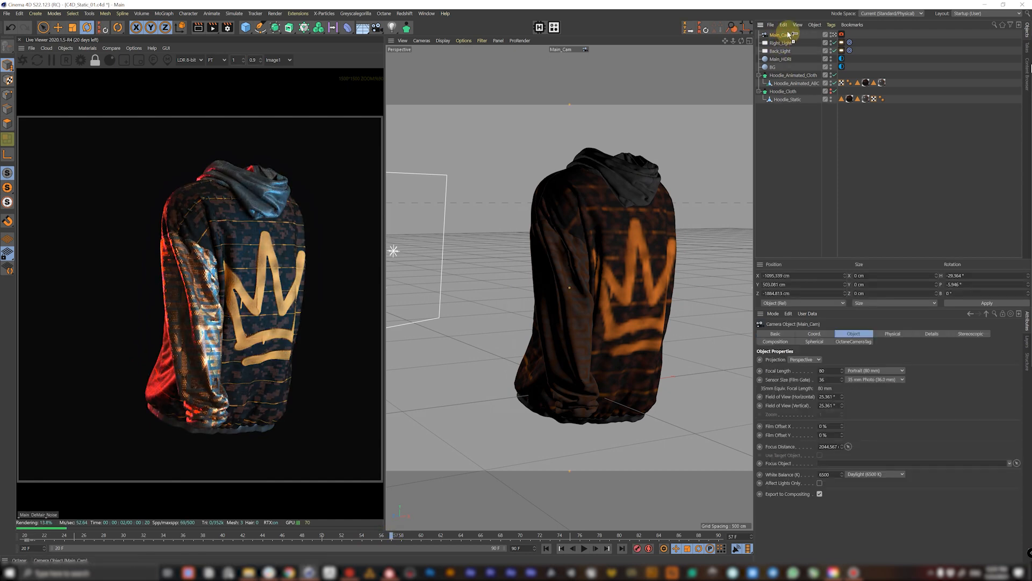
ctrl+drag(788, 34, 792, 37)
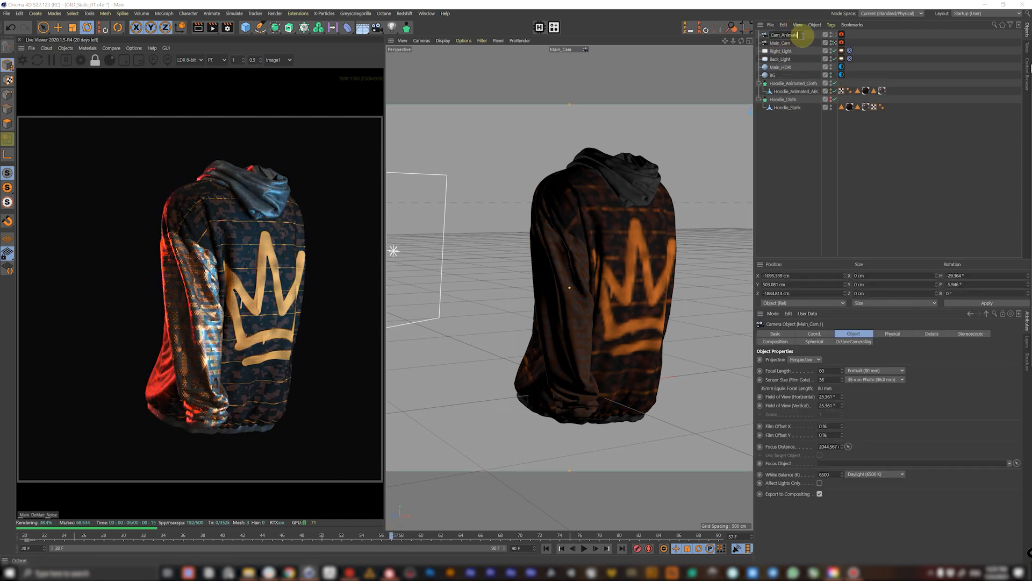
drag(596, 263, 571, 297)
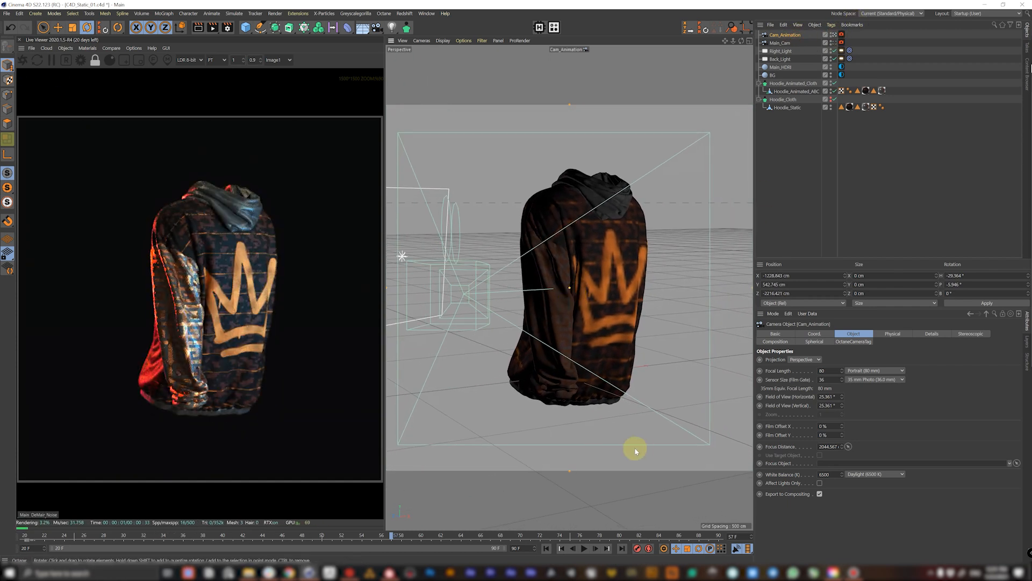
click(584, 548)
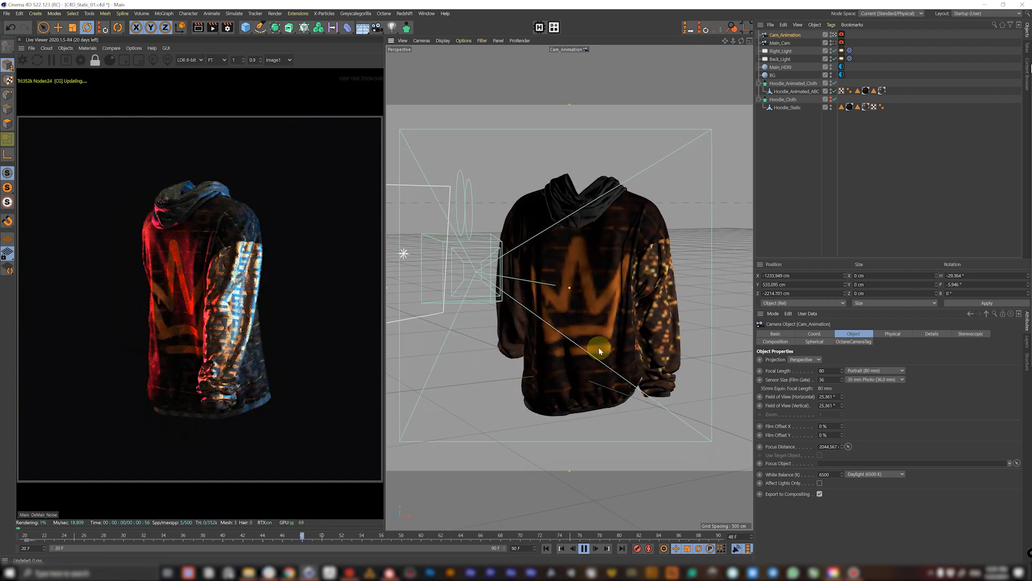
click(584, 547)
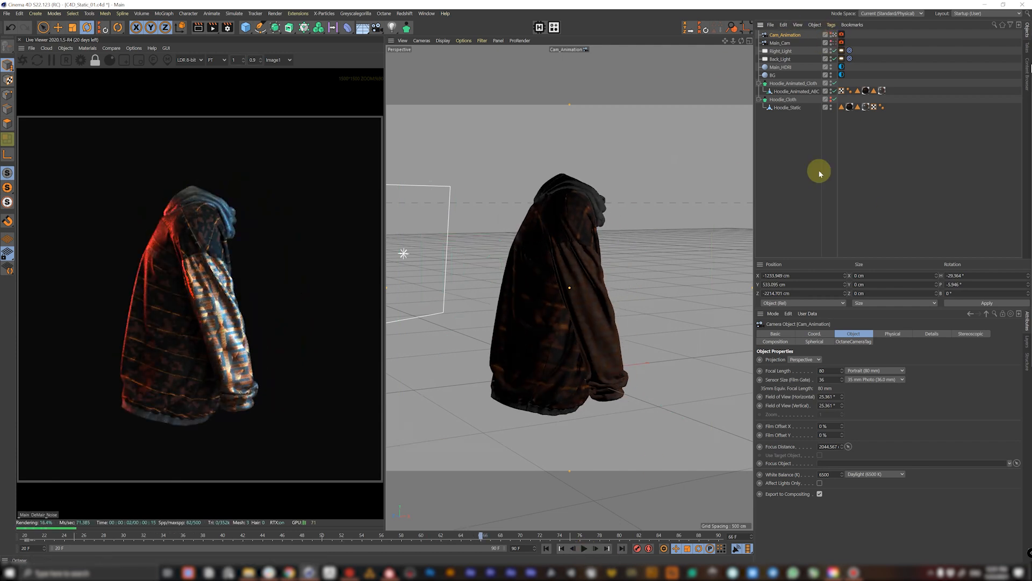
- Hide Right_Light and Back_Light in the viewport, scrub the animation, and return to the first frame
click(831, 50)
drag(831, 50, 832, 60)
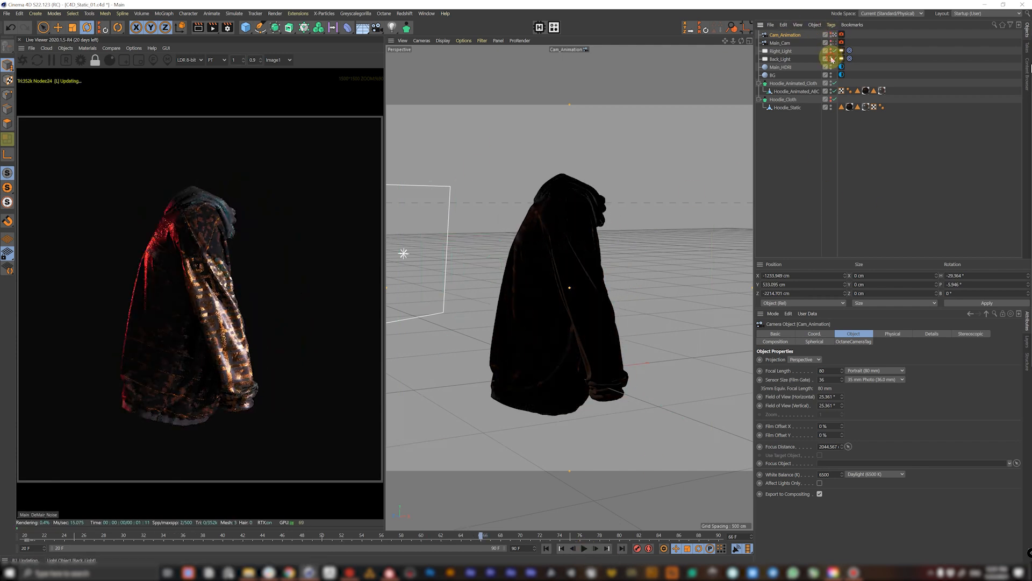
click(791, 160)
drag(484, 535, 559, 535)
click(545, 548)
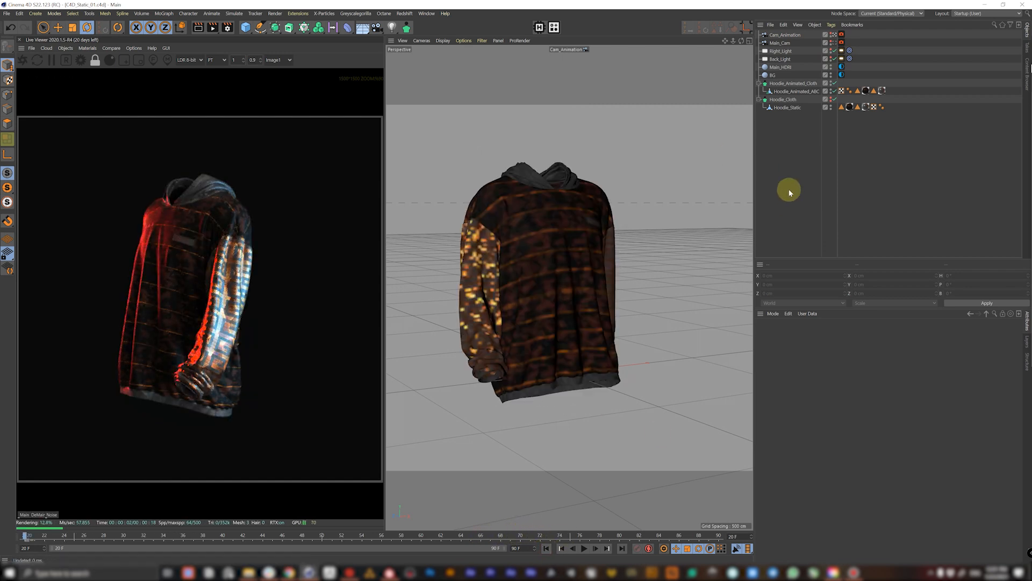
- Set the focal depth of Cam_Animation's Octane camera by picking the hoodie's front, and pull the camera slightly farther back
click(841, 35)
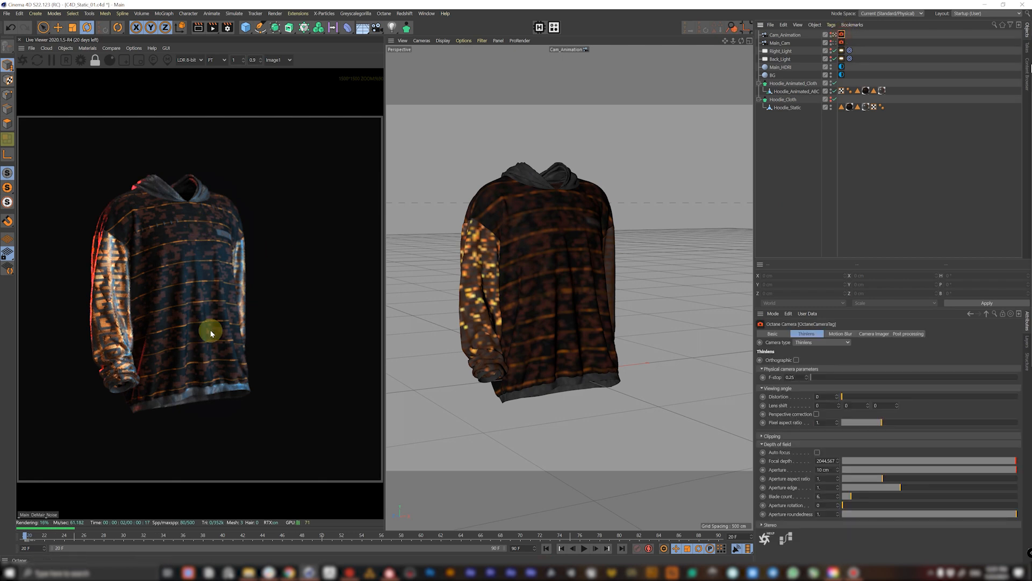
click(179, 279)
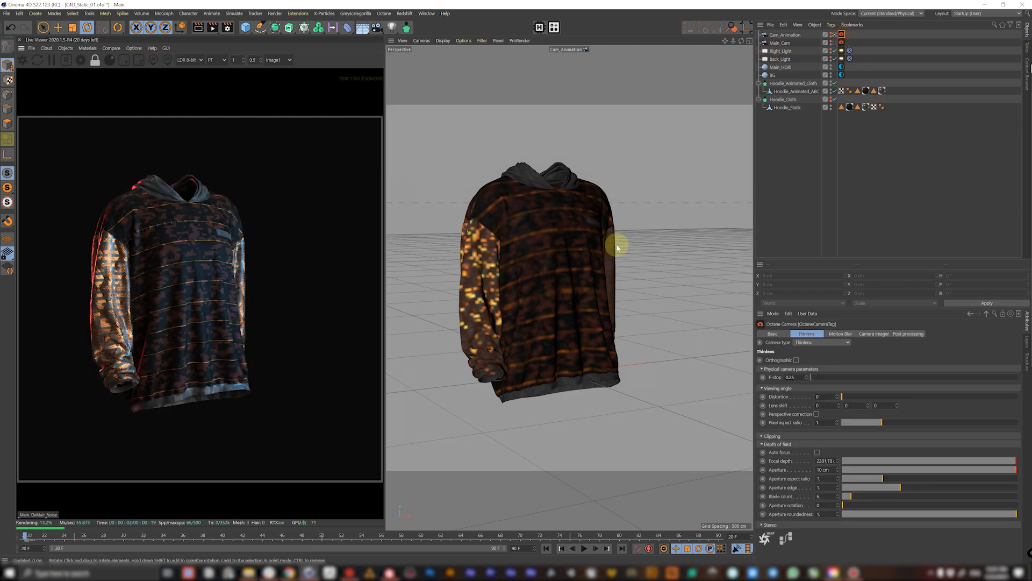
click(777, 34)
drag(572, 267, 567, 301)
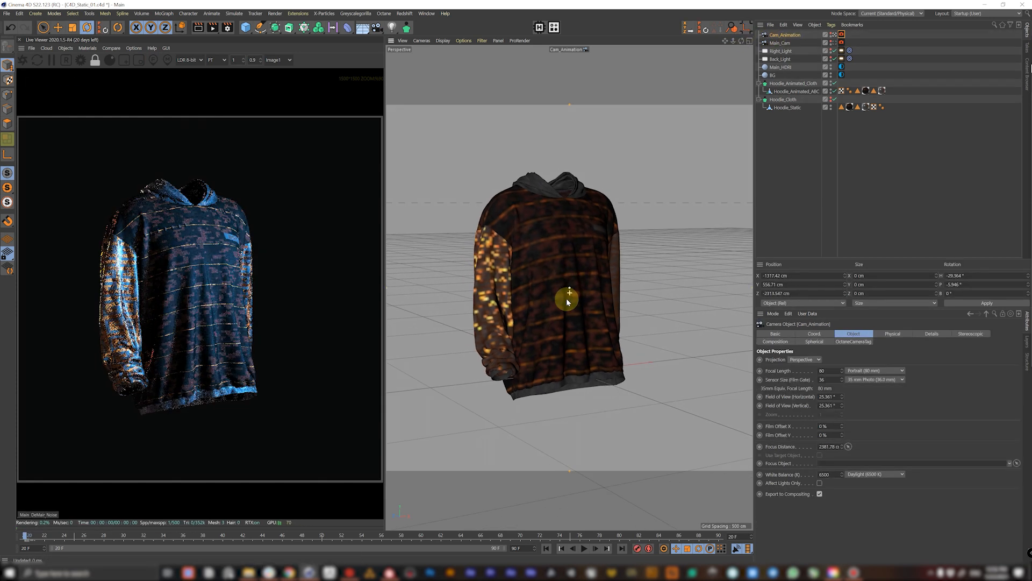
- Play the turning hoodie to check the Cam_Animation framing, and return to the first frame
click(583, 548)
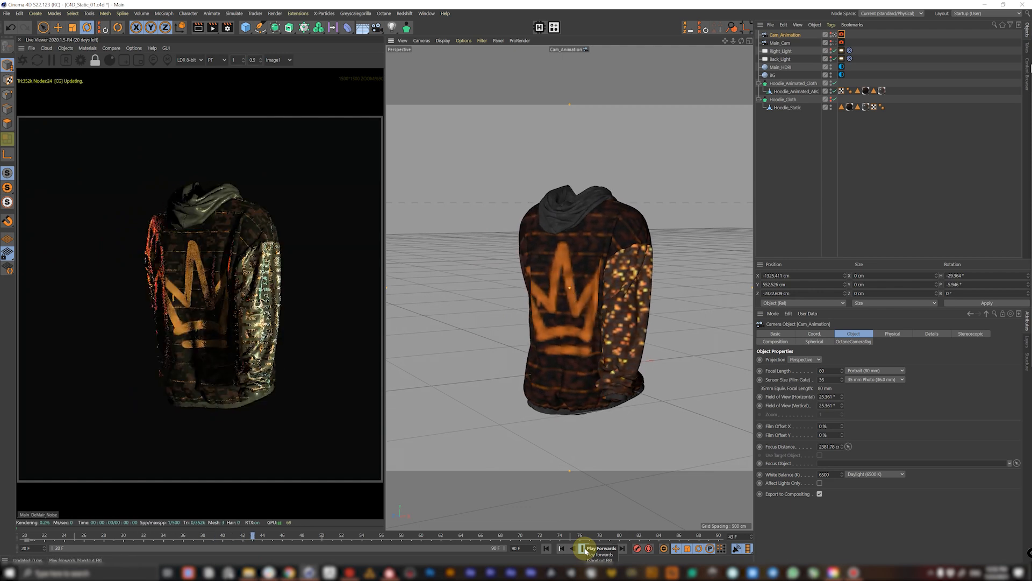
click(584, 548)
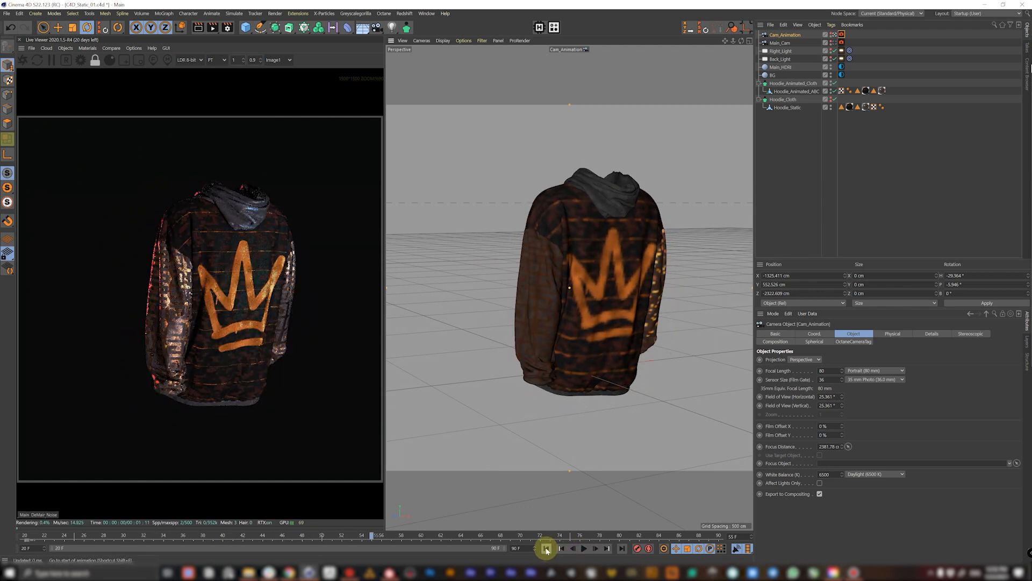
click(546, 548)
click(821, 189)
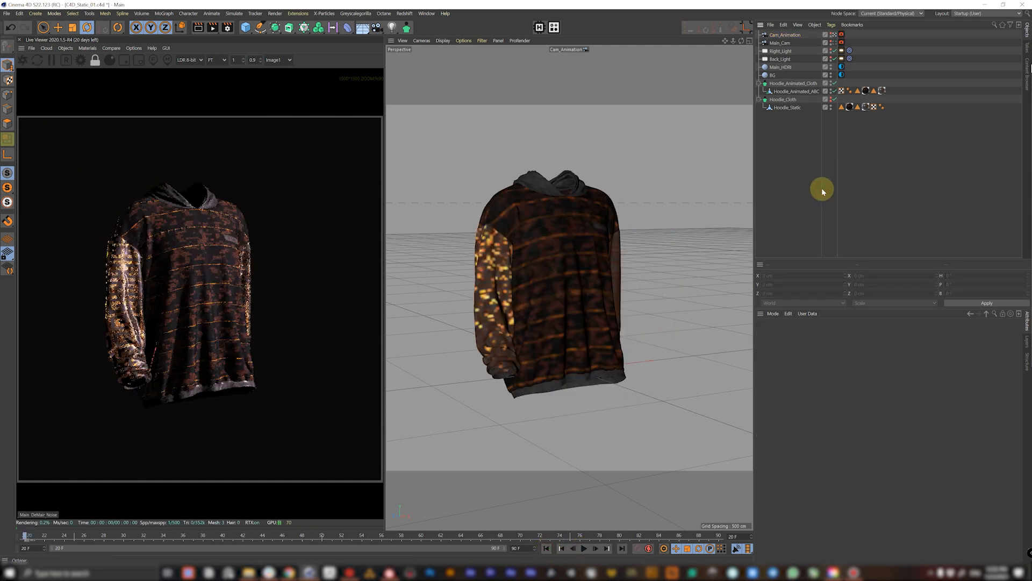
- Enable the Camera Imager on Cam_Animation's Octane camera tag, toggling it to compare the live render
click(842, 35)
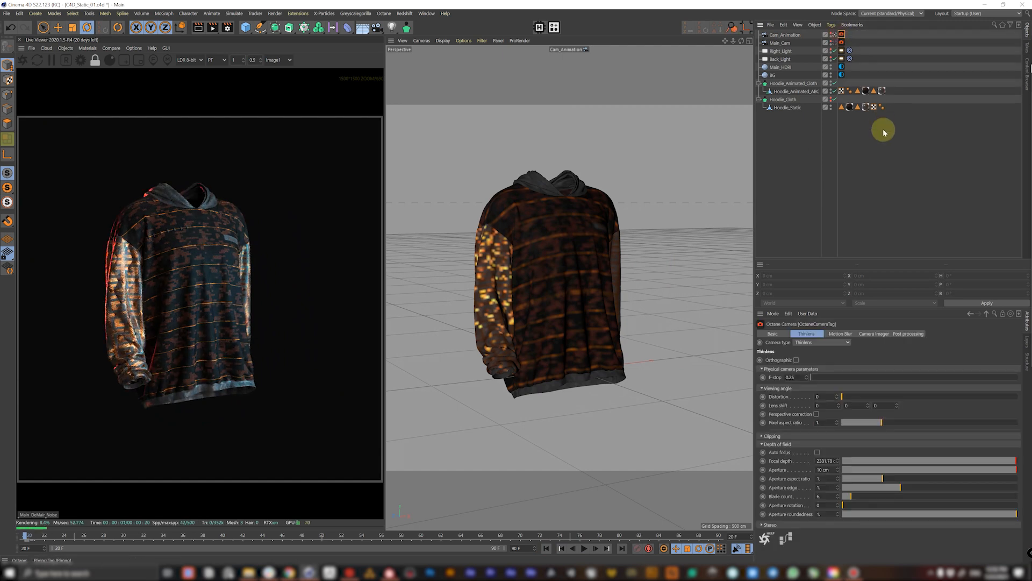
click(873, 334)
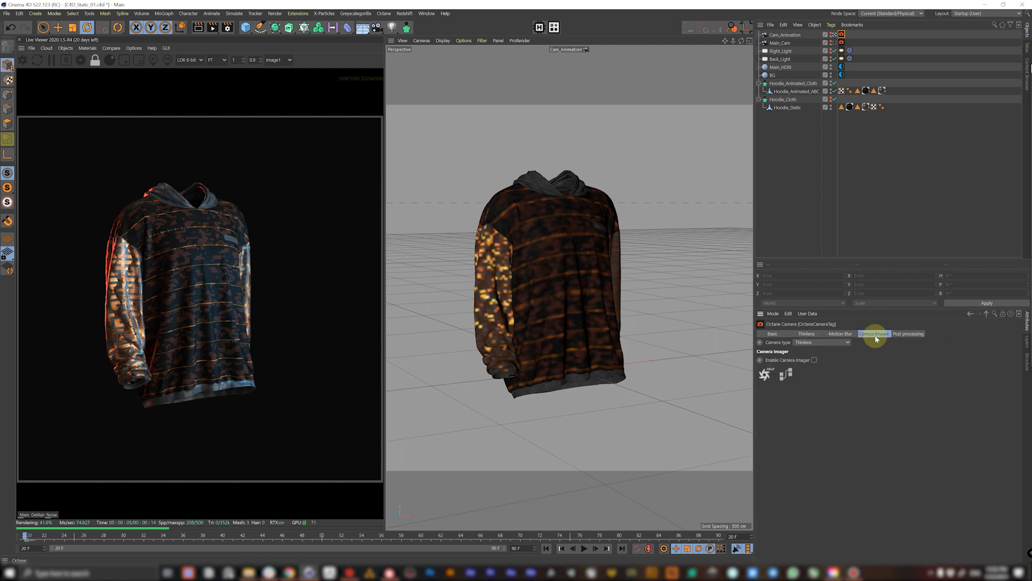
click(816, 360)
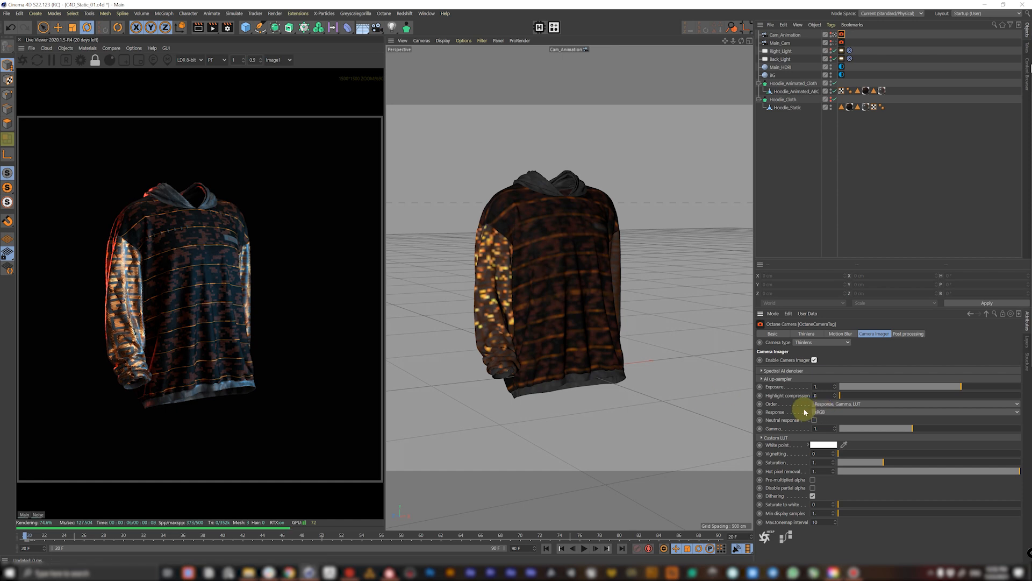
click(814, 360)
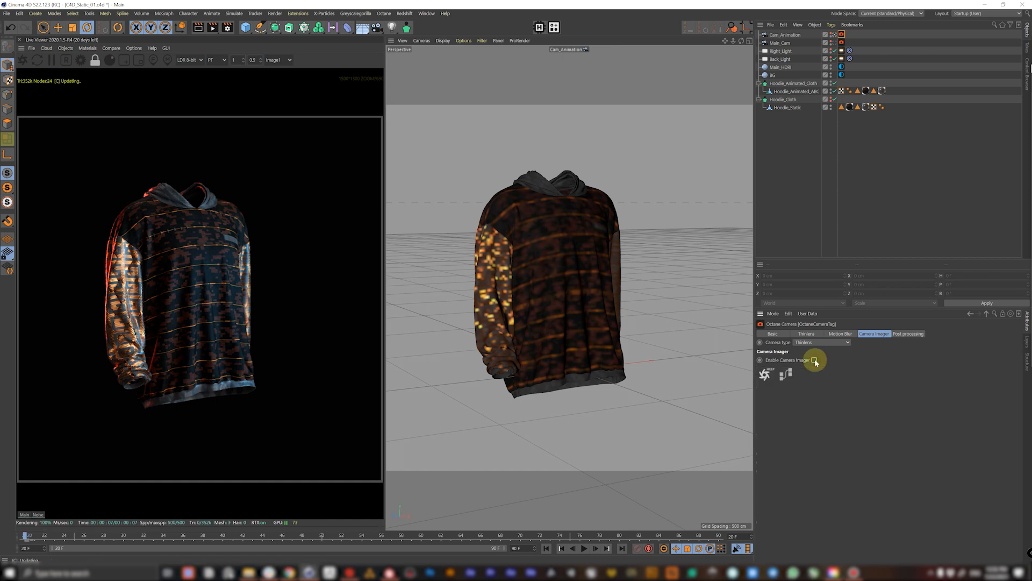
click(814, 359)
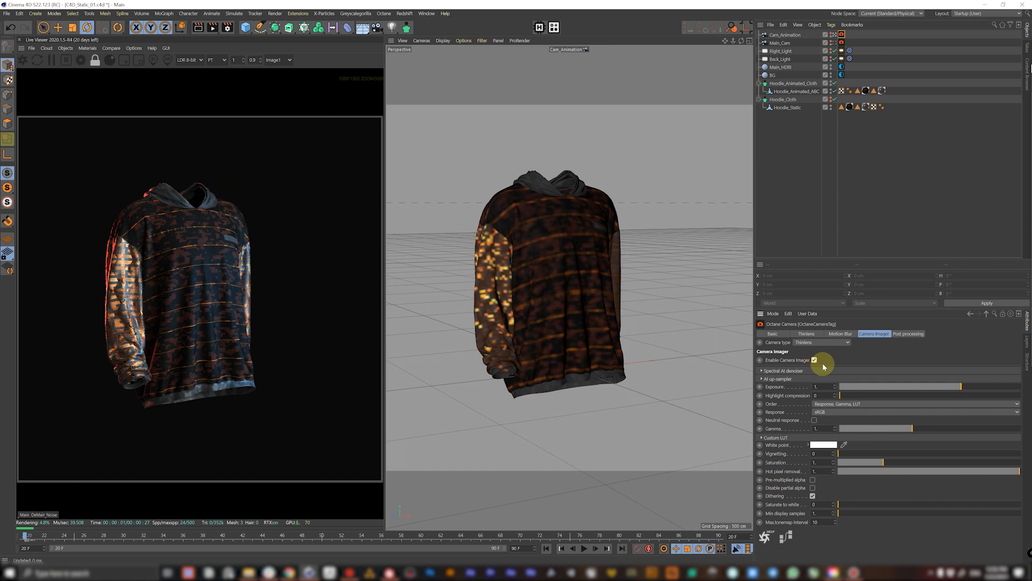
- Try the Linear camera response in the Camera Imager, and switch the response to Kodachrome_200CD
click(826, 412)
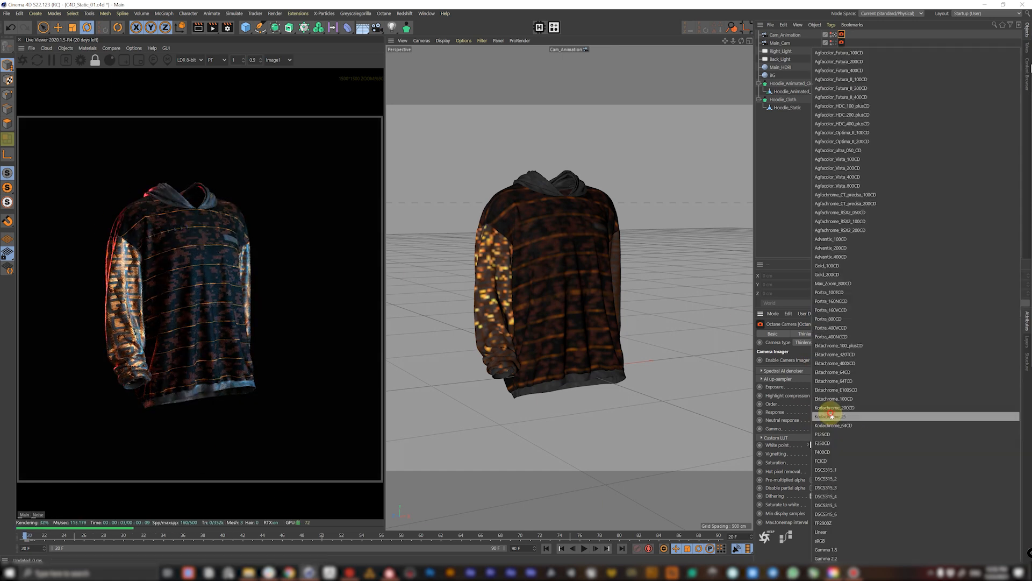
click(835, 533)
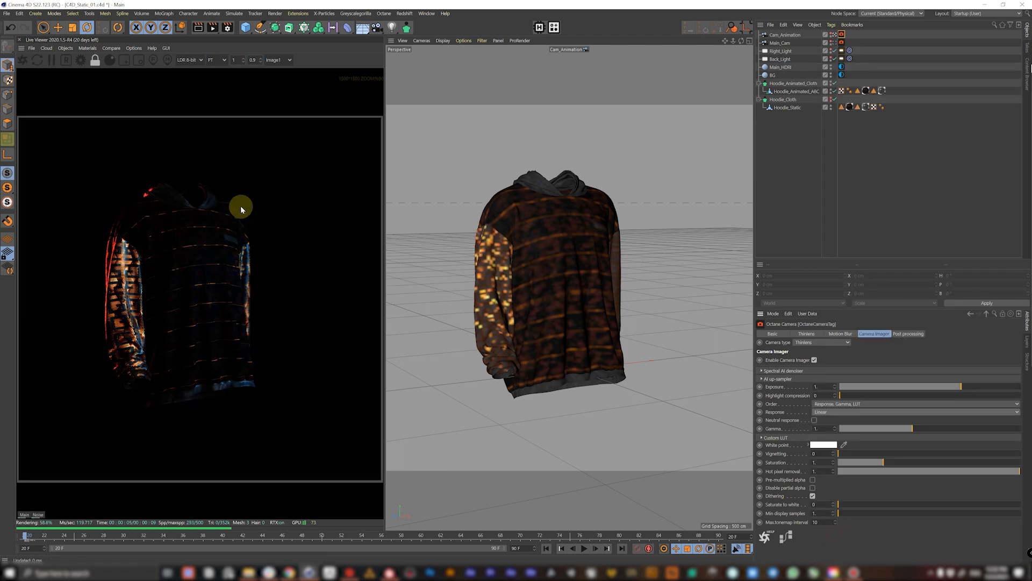
click(820, 412)
click(829, 425)
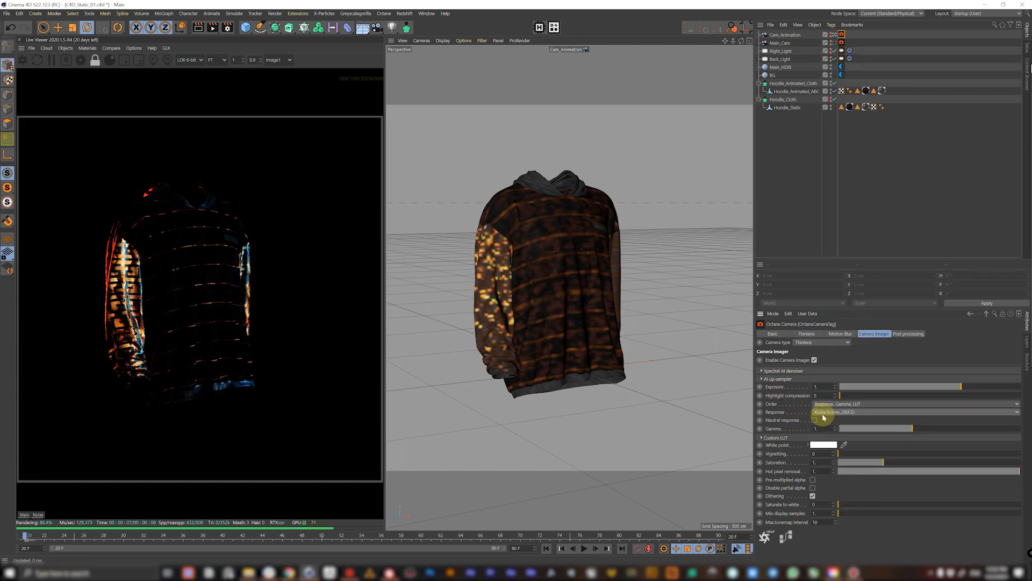
- Set Cam_Animation's imager response to sRGB, and enable the Camera Imager on Main_Cam's Octane camera tag
click(822, 412)
click(822, 541)
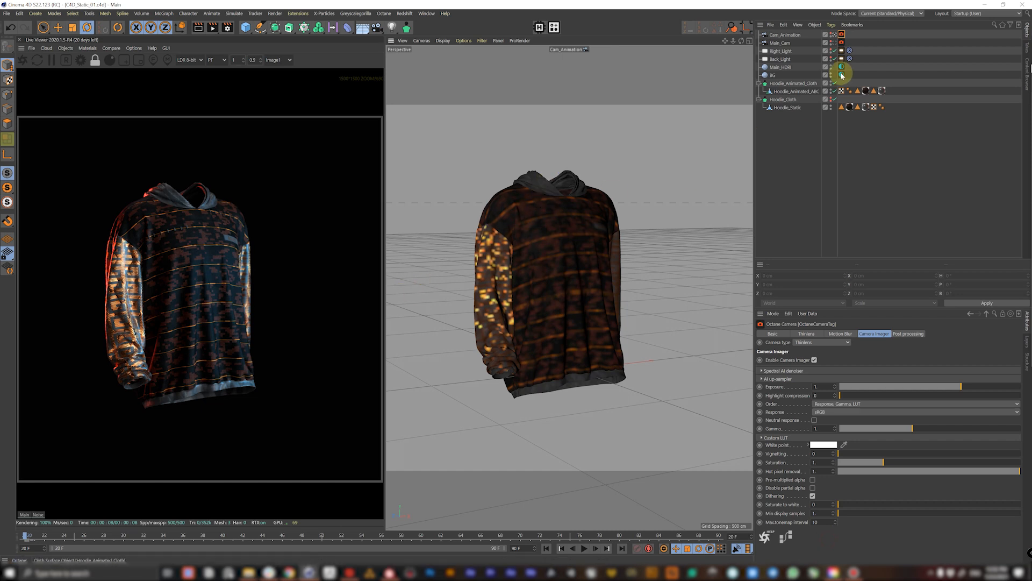
click(842, 42)
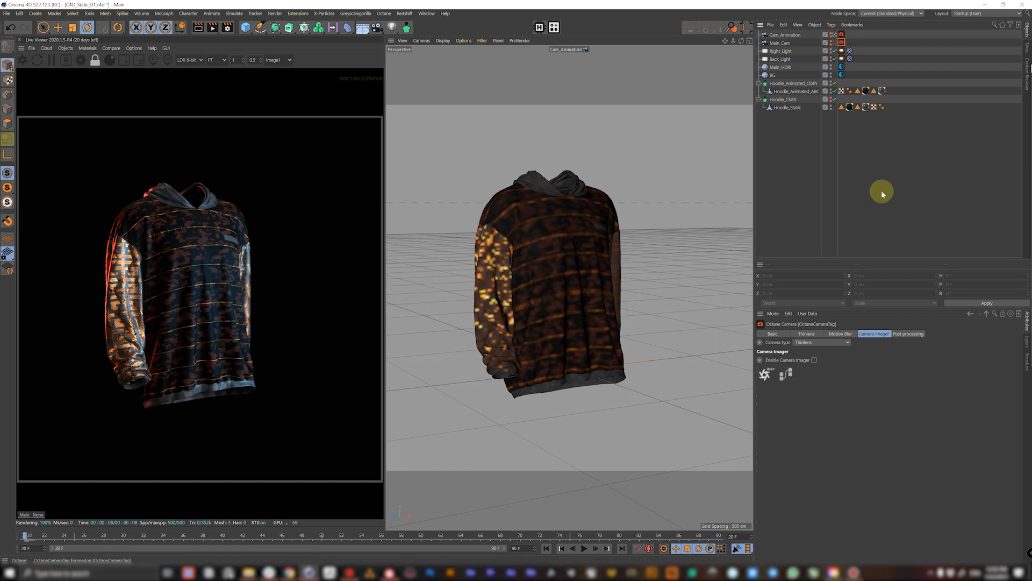
click(814, 359)
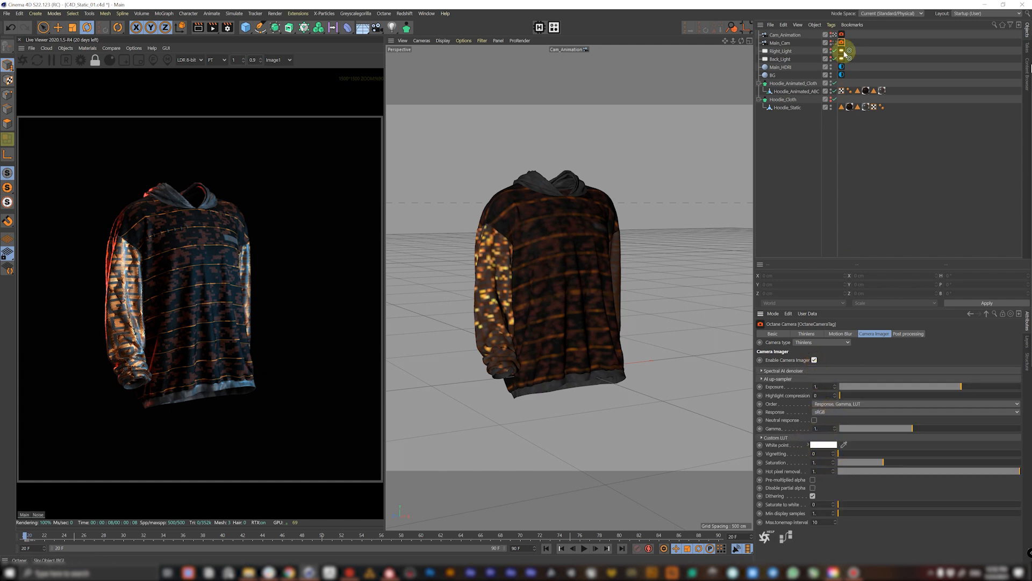
- Enable post processing on both cameras' Octane tags, with bloom power about 12.9, cutoff 0 and glare power about 1.3
click(909, 333)
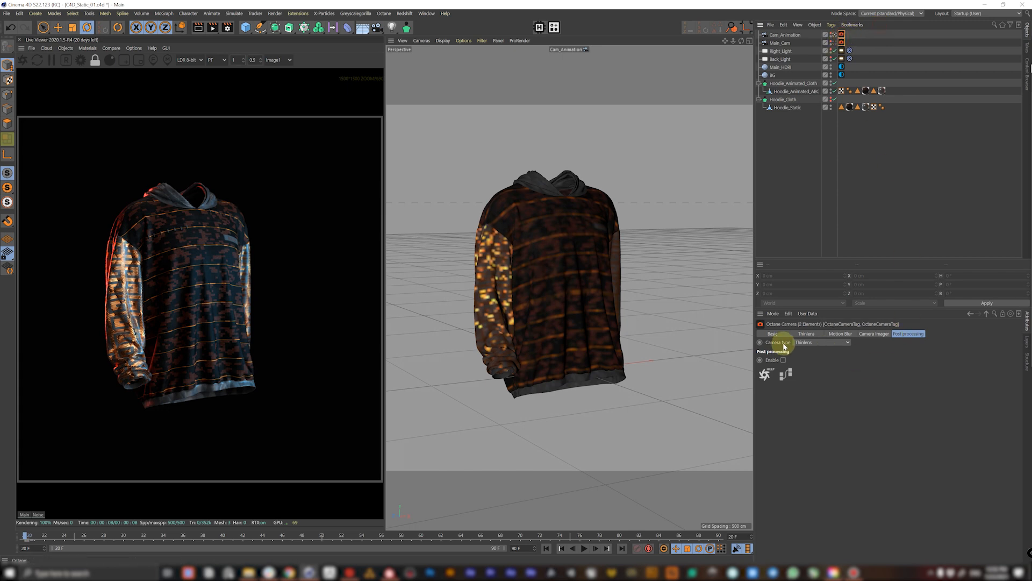
click(783, 360)
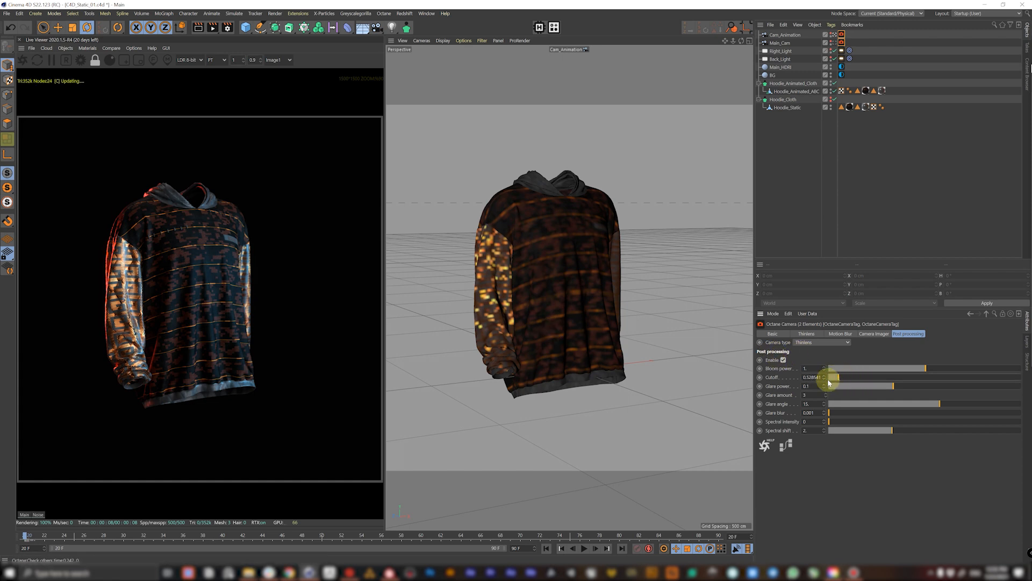
drag(959, 371, 966, 371)
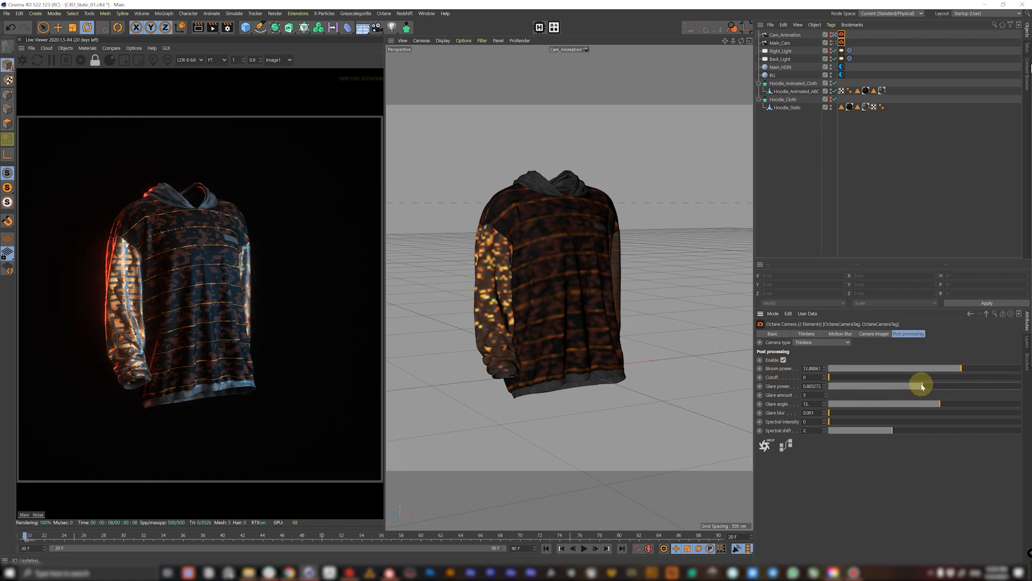
drag(952, 387, 932, 389)
- Set bloom power to about 16.75, cutoff to about 1.1, glare power to about 14.9 and glare blur to about 0.116, and save the project
scroll(91, 259, up, 5)
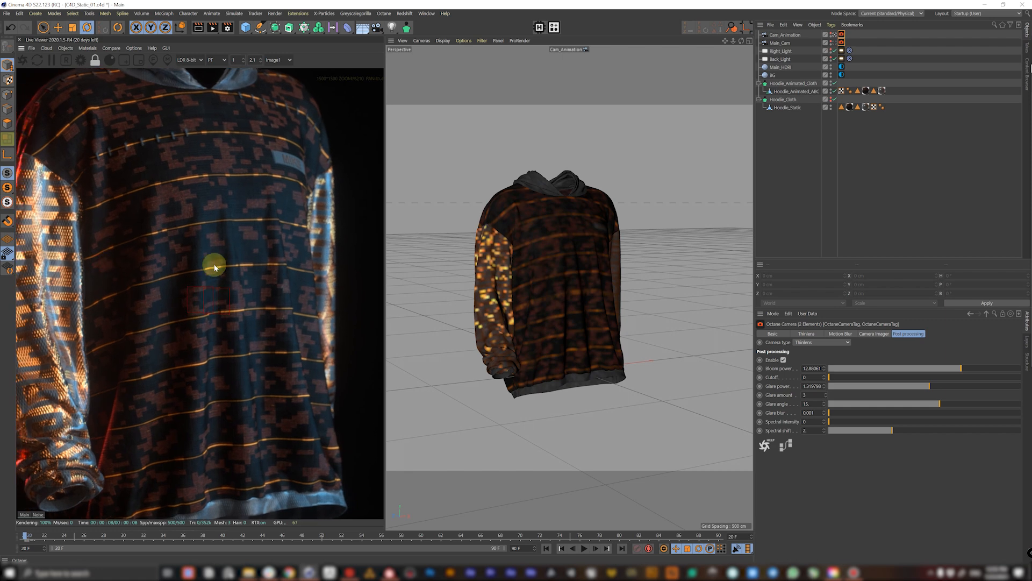
drag(214, 268, 322, 263)
scroll(231, 247, up, 2)
drag(194, 246, 189, 261)
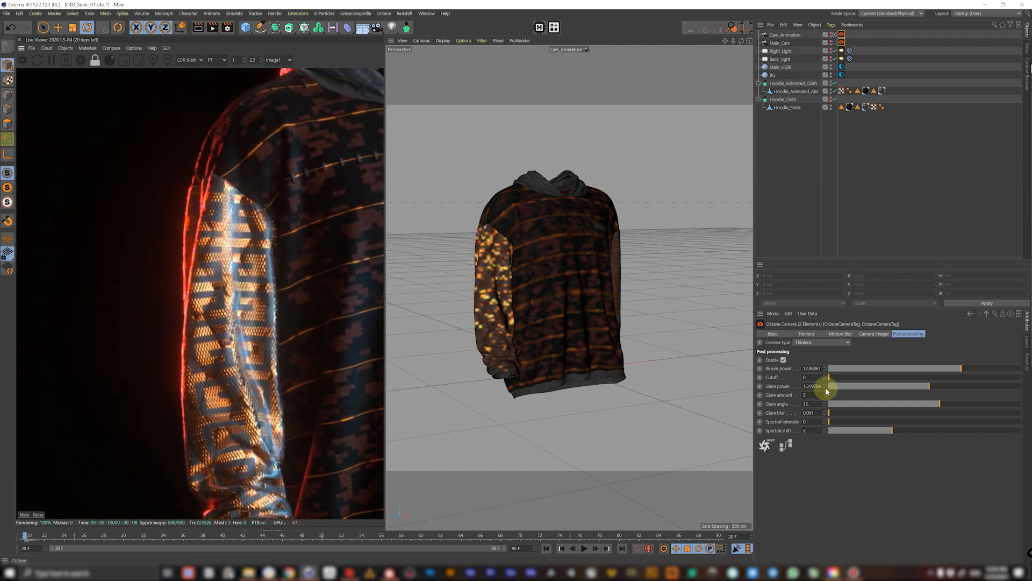
mouse_move(933, 388)
mouse_down()
mouse_move(957, 385)
mouse_move(949, 386)
mouse_up()
drag(865, 415, 939, 409)
drag(830, 377, 839, 378)
mouse_move(961, 369)
mouse_down()
mouse_move(970, 369)
mouse_move(962, 387)
mouse_up()
drag(839, 377, 850, 378)
scroll(221, 234, down, 6)
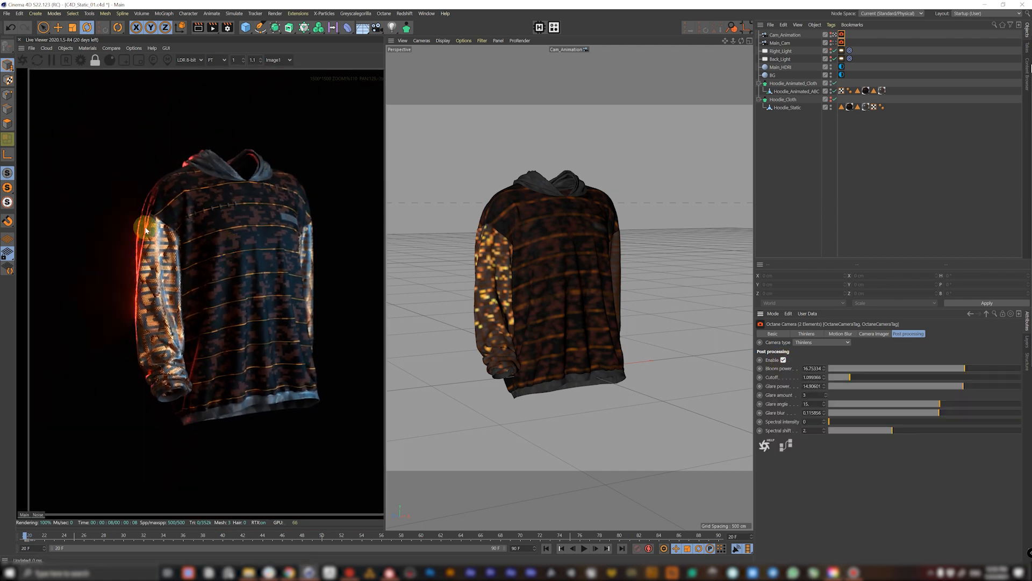
scroll(161, 237, down, 1)
key(ctrl+s)
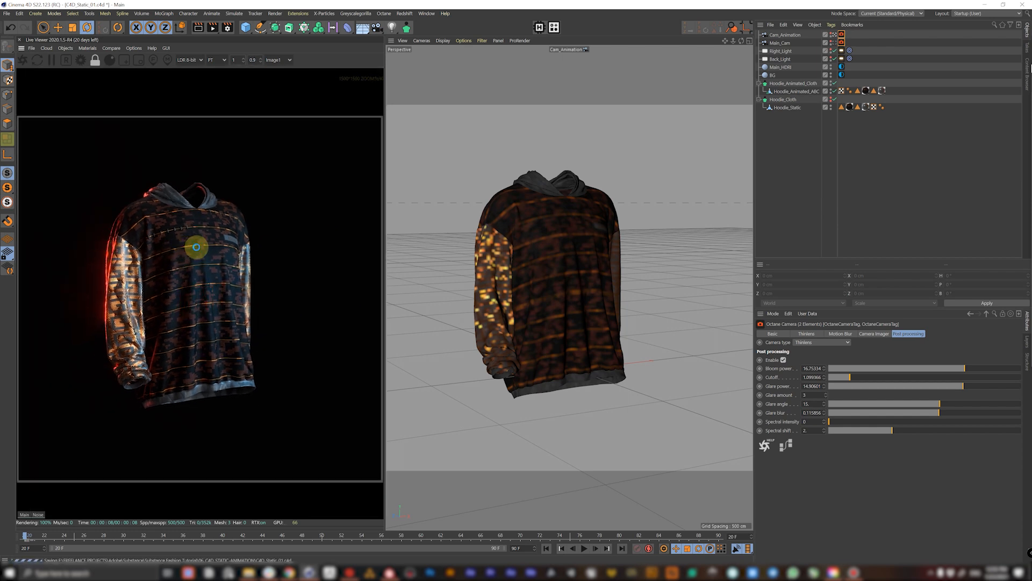
scroll(196, 247, down, 1)
click(785, 154)
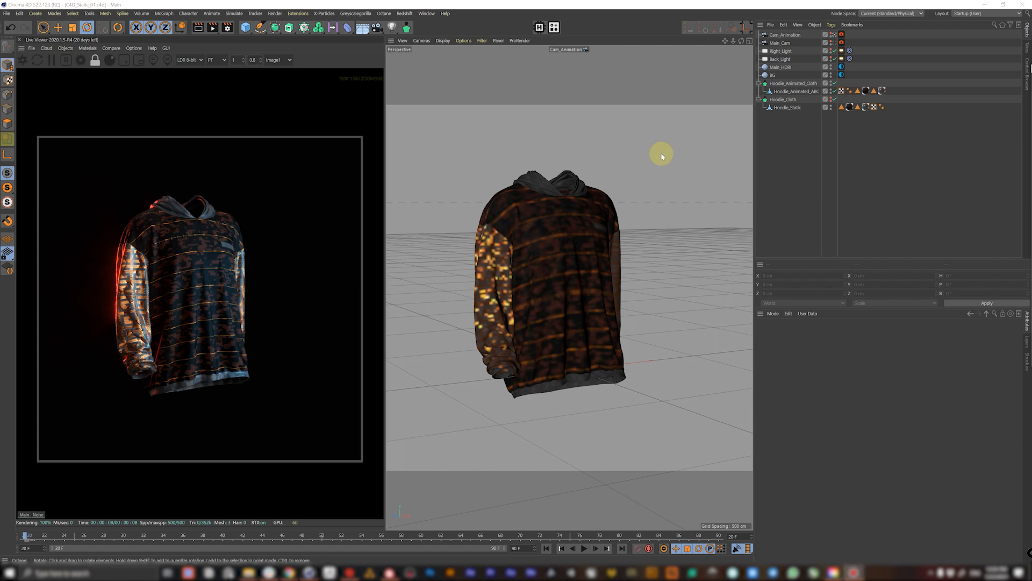
- Review the output size and frame range in the render settings, and disable the standard Save output
click(228, 27)
drag(272, 27, 275, 52)
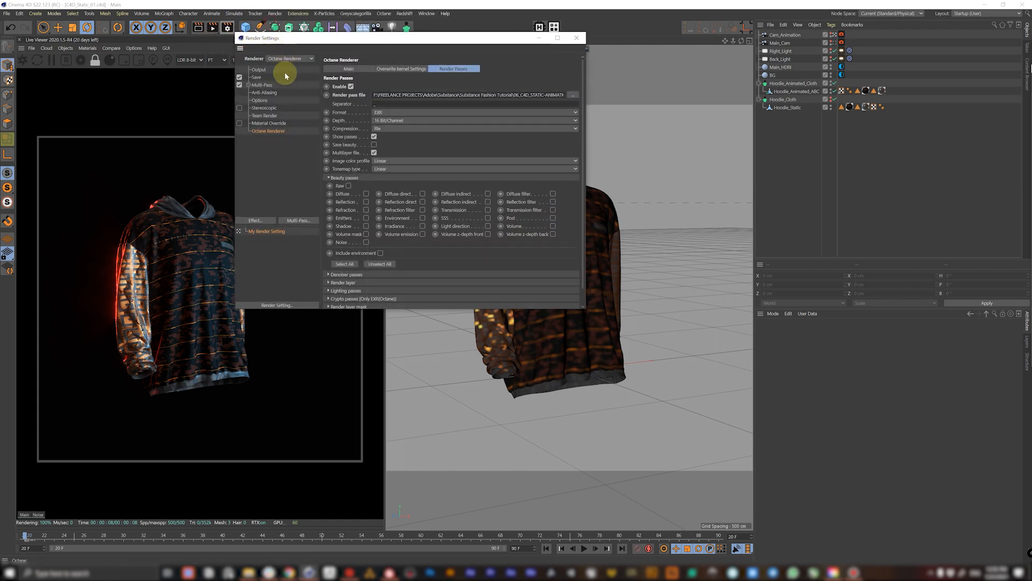
click(261, 70)
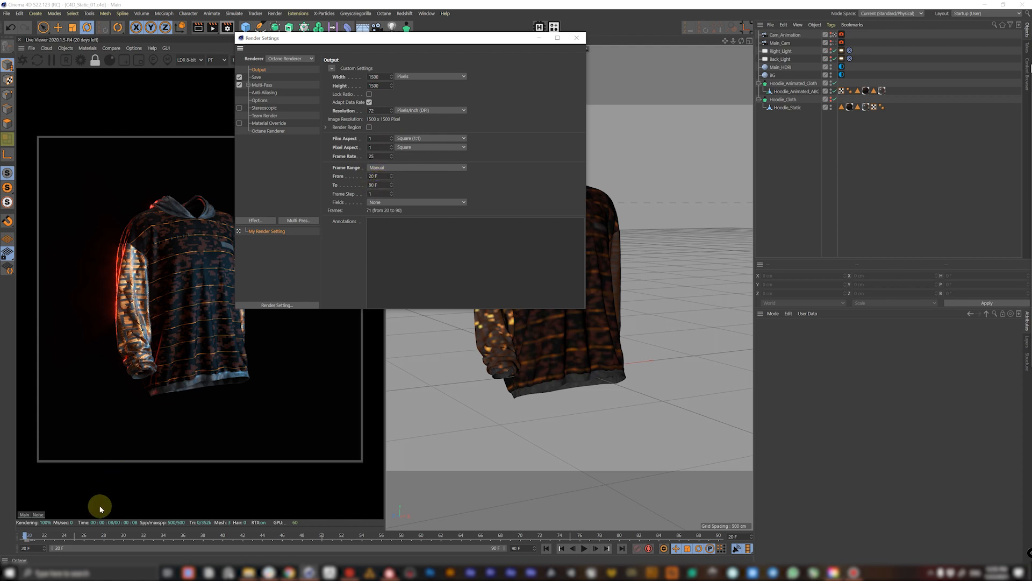
click(257, 77)
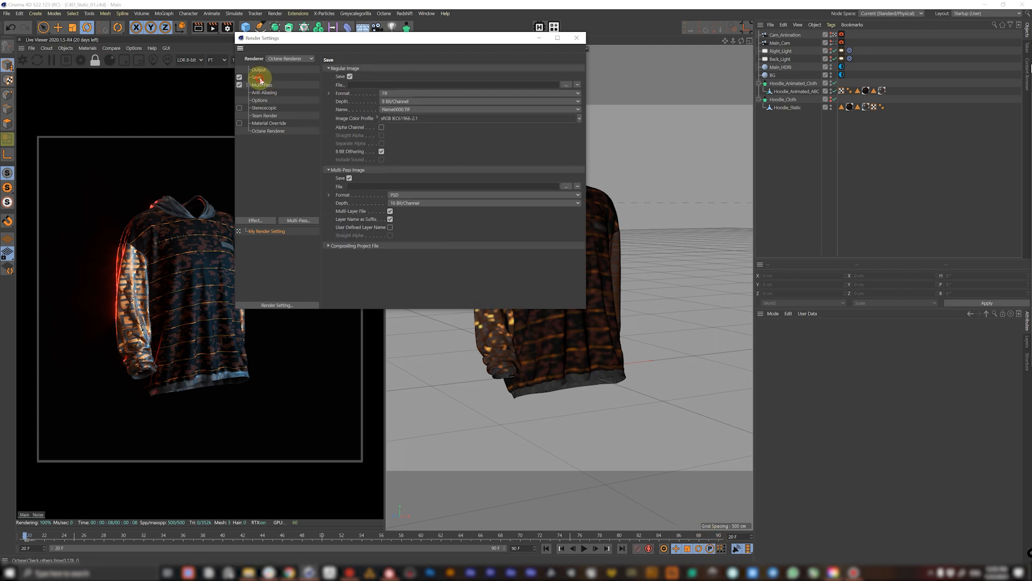
click(239, 78)
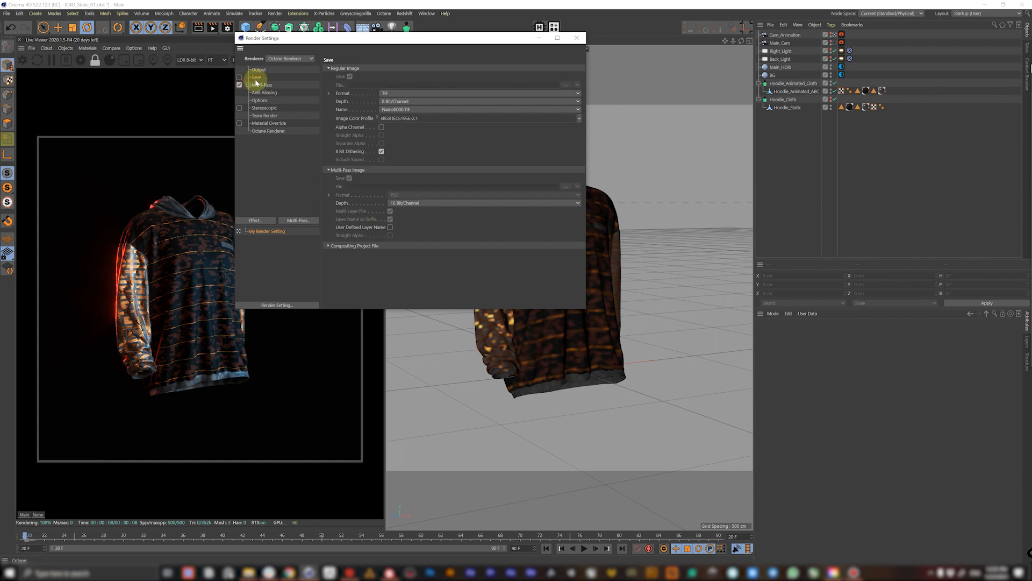
- Check the Octane render pass file path, and set the render pass format to PSD
click(266, 131)
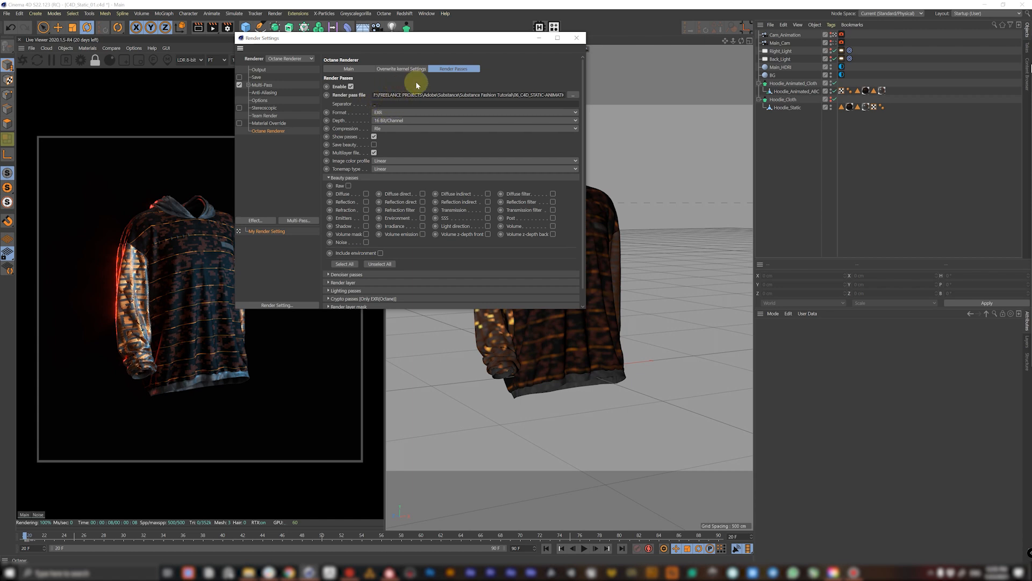
drag(397, 96, 669, 109)
click(547, 95)
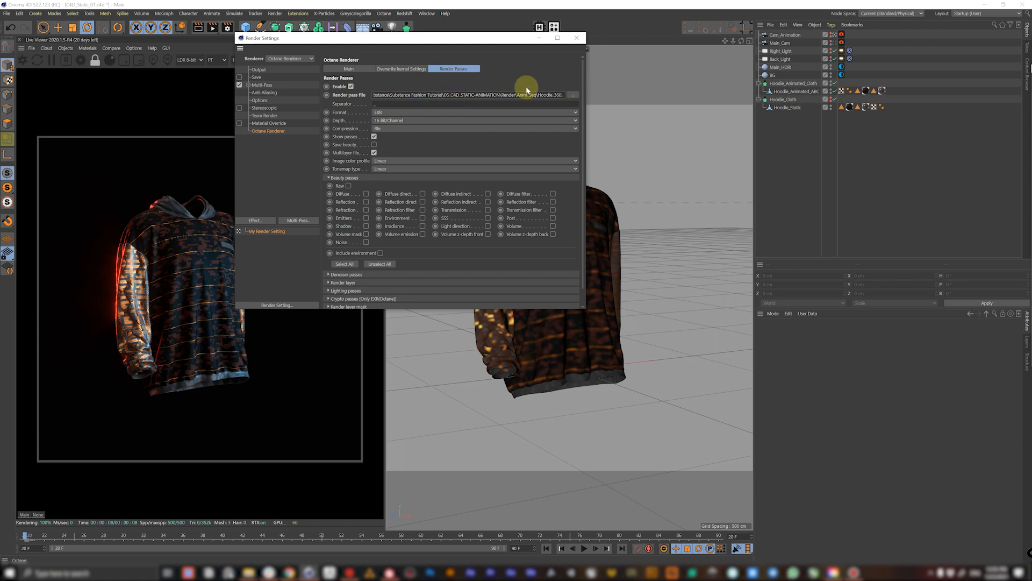
click(381, 114)
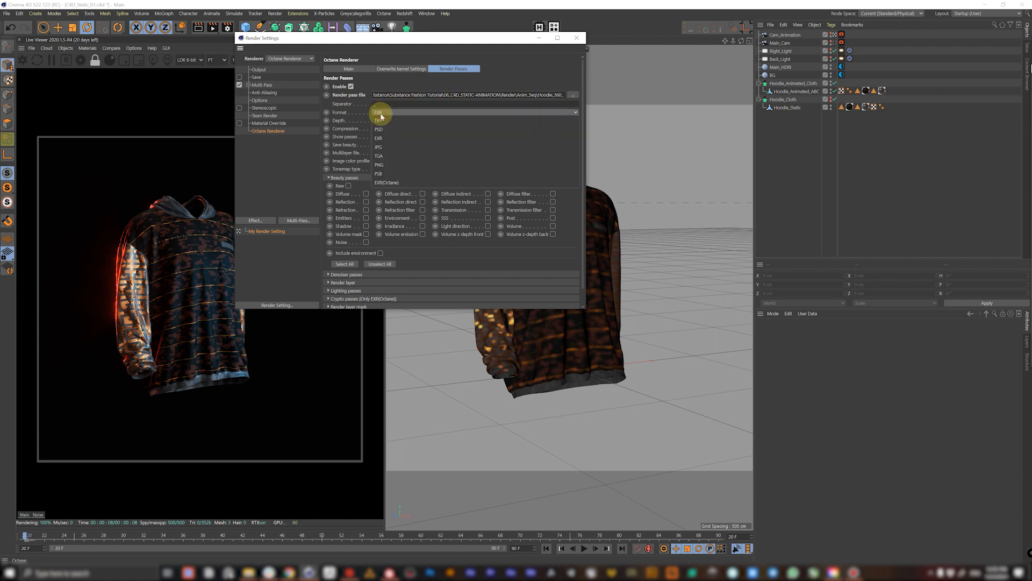
click(399, 131)
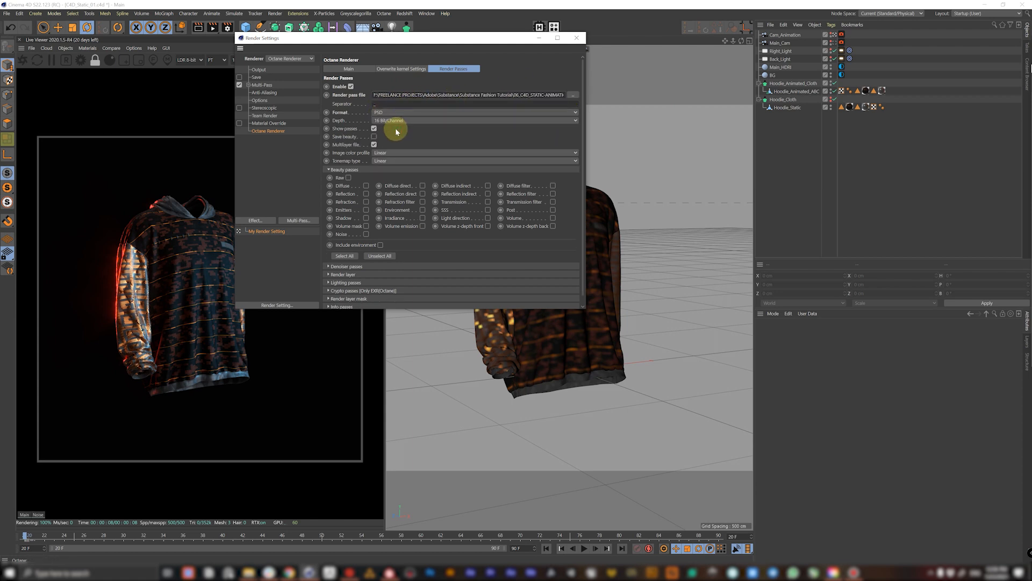
click(391, 112)
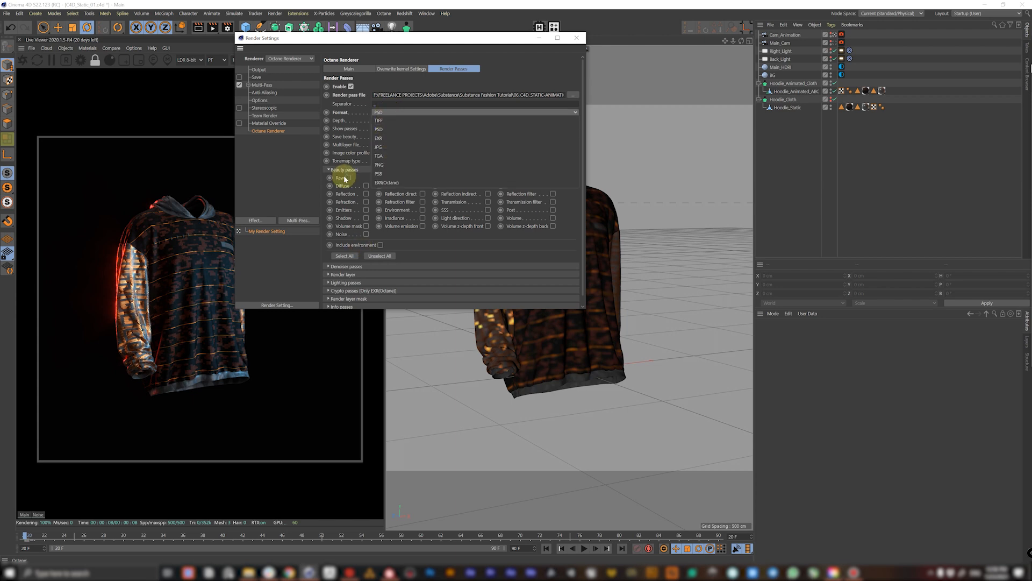
click(385, 129)
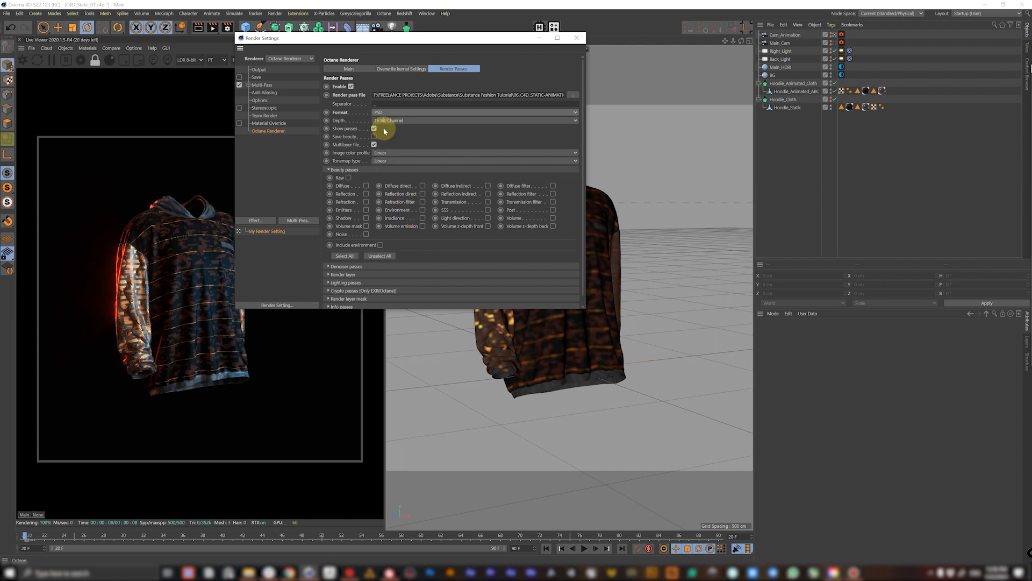
- Enable the Post beauty pass, and compare it with the main pass in the Live Viewer
click(553, 210)
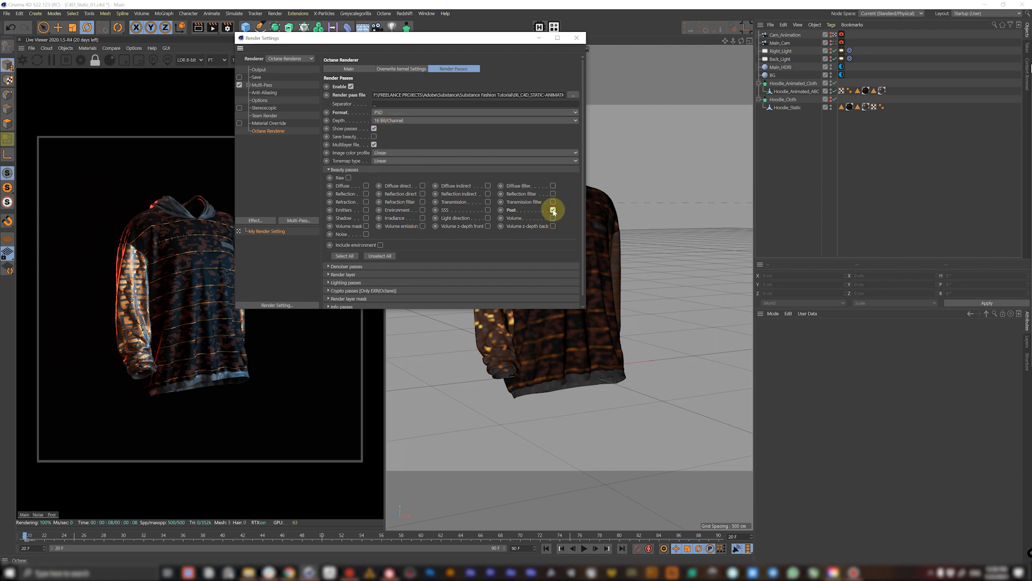
click(53, 515)
drag(342, 41, 450, 89)
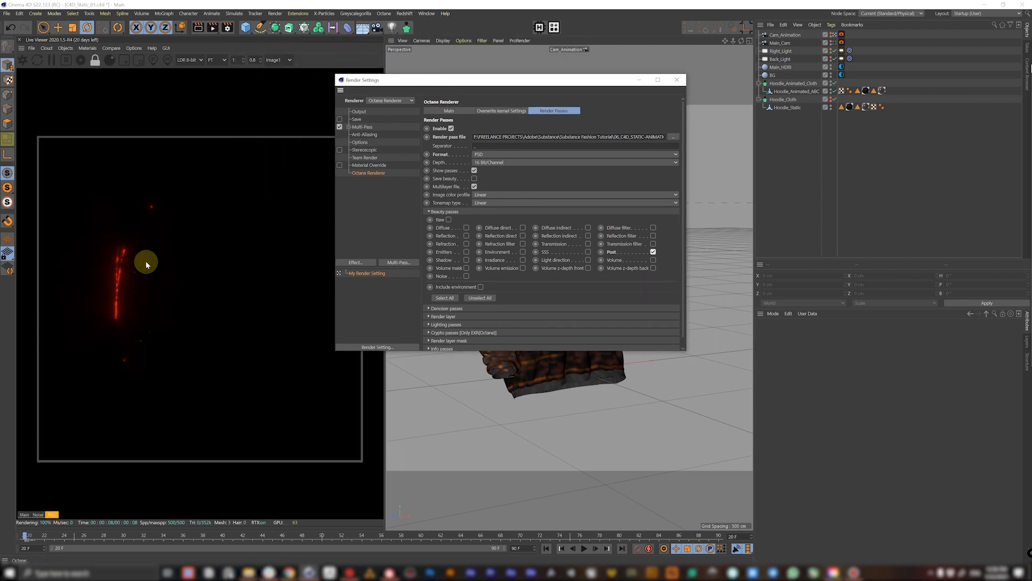
click(24, 514)
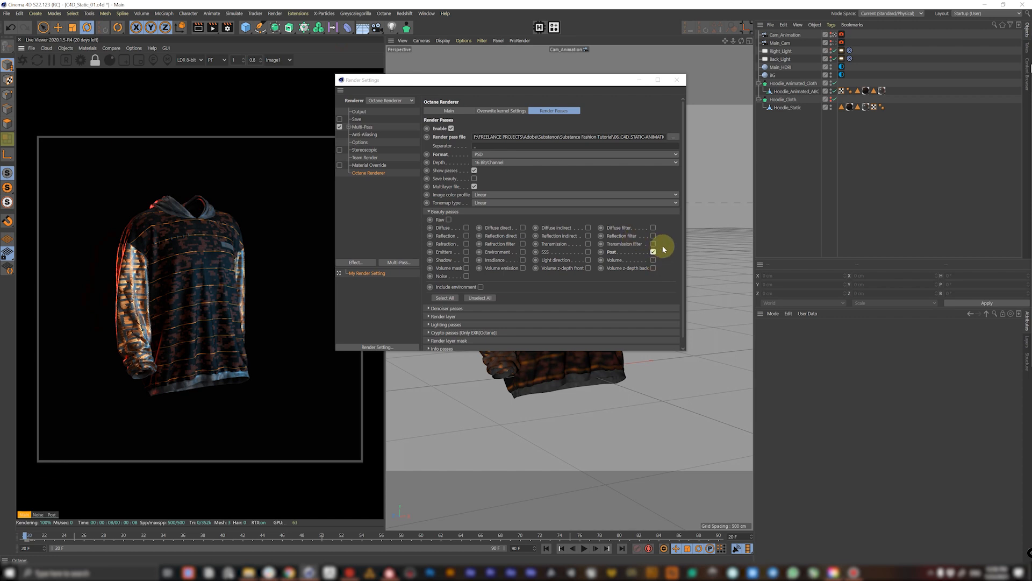
- Enable Save beauty for the render passes, with the sRGB image color profile and the Tonemapped tonemap type
click(474, 178)
click(482, 196)
click(483, 203)
click(485, 203)
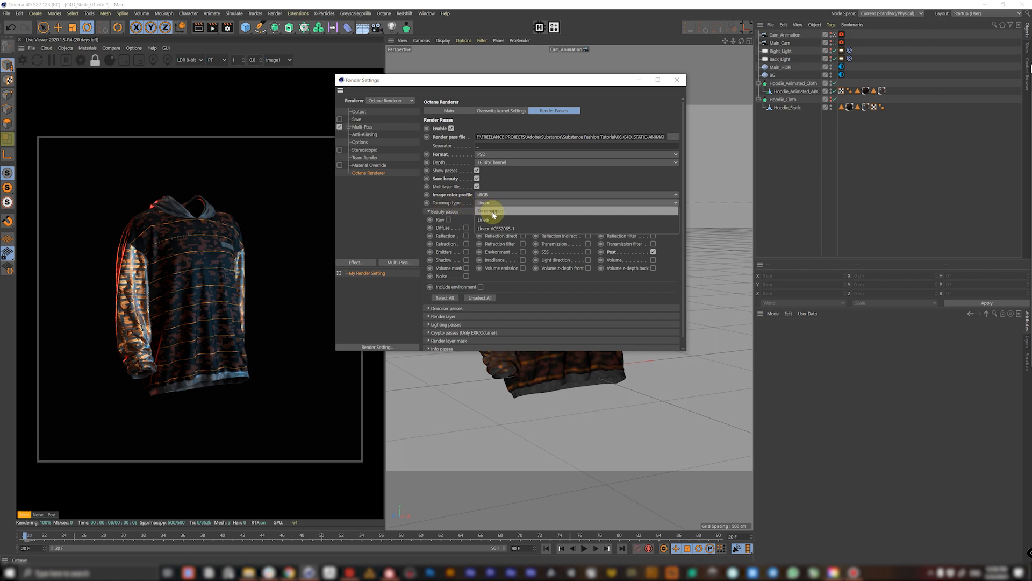
click(492, 211)
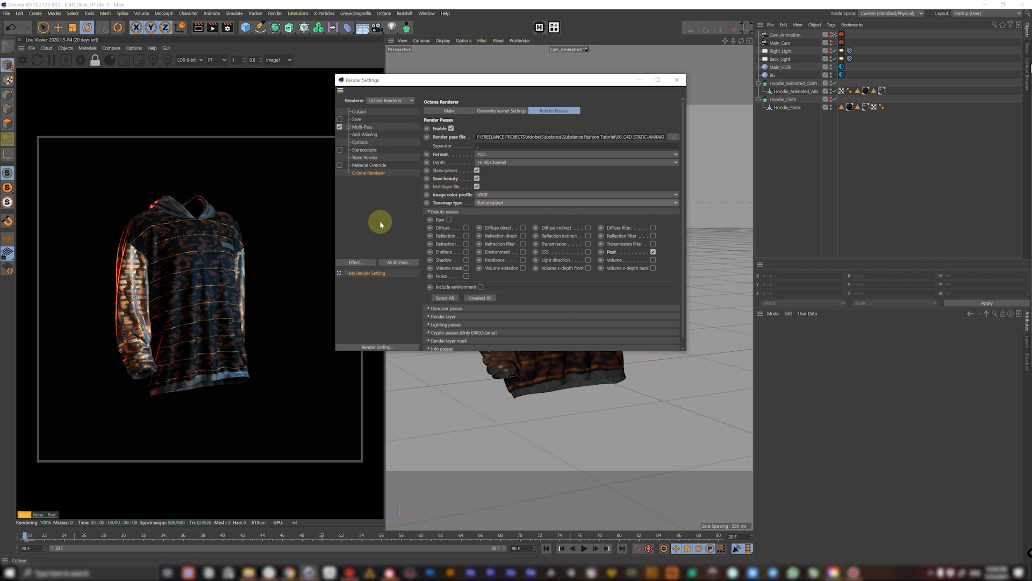
drag(500, 79, 543, 96)
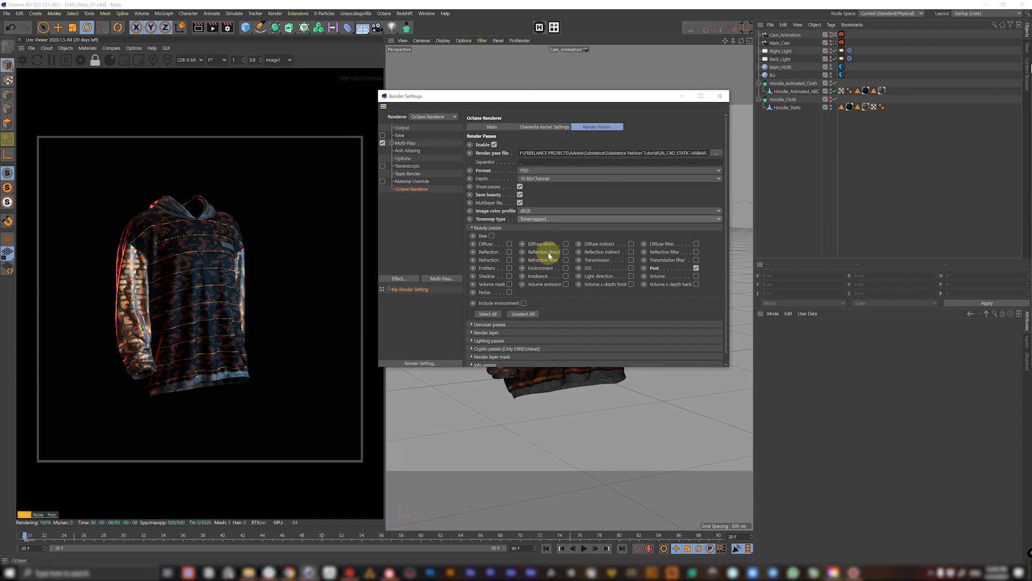
drag(632, 100, 636, 101)
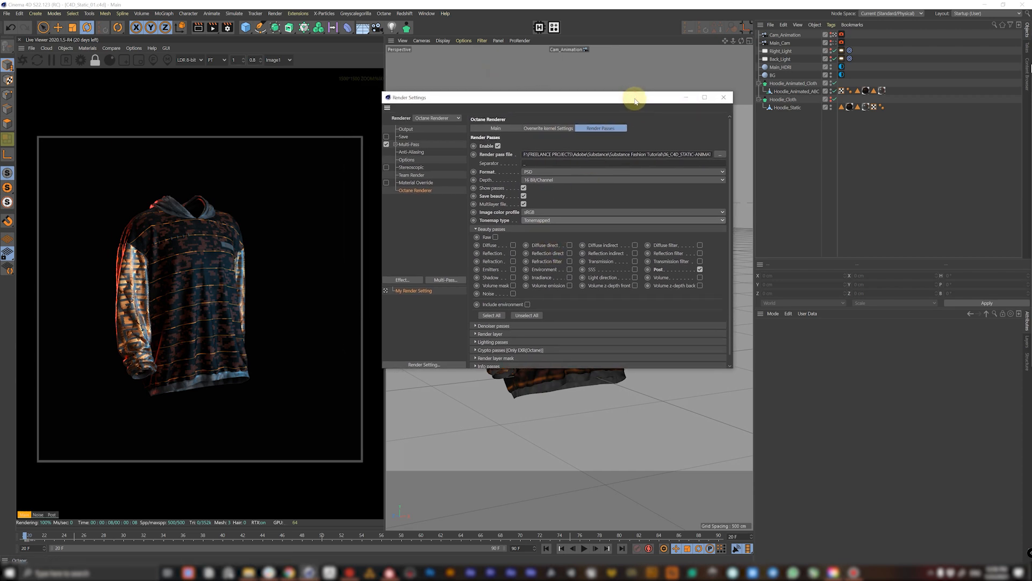
click(404, 136)
click(416, 191)
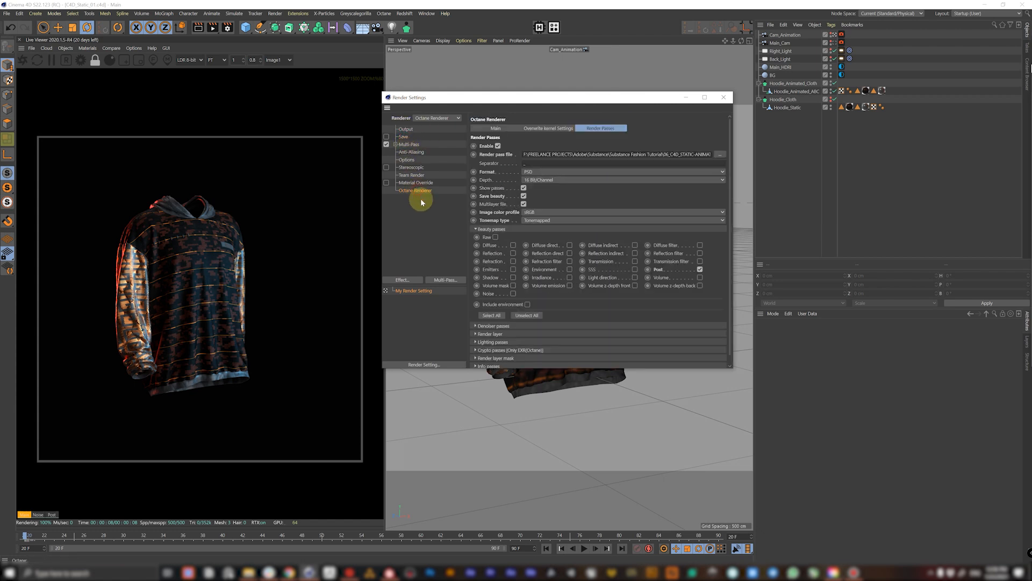
- Close the render settings and render the animation to the Picture Viewer, continuing without a file name for the regular image
click(724, 97)
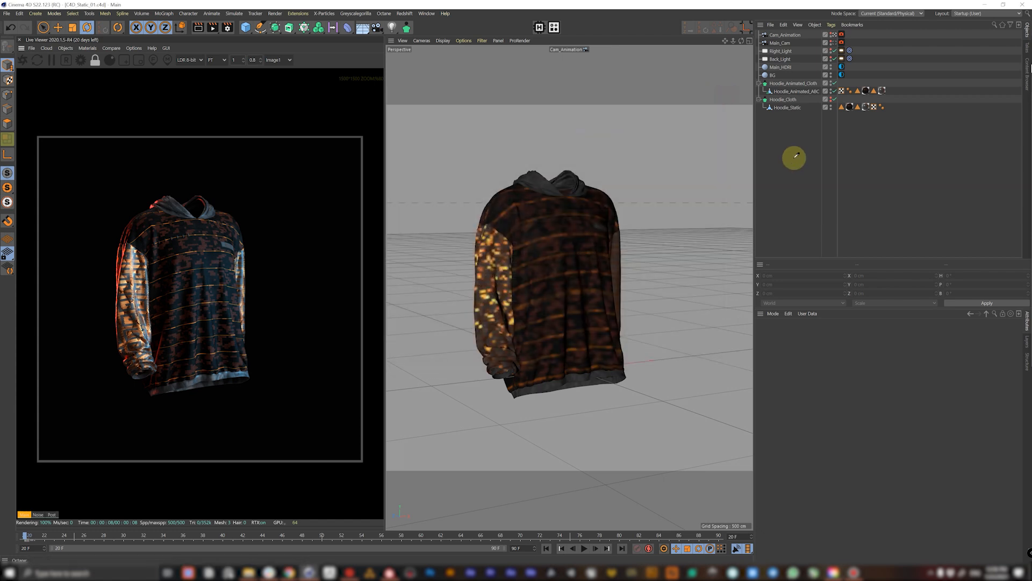
click(213, 27)
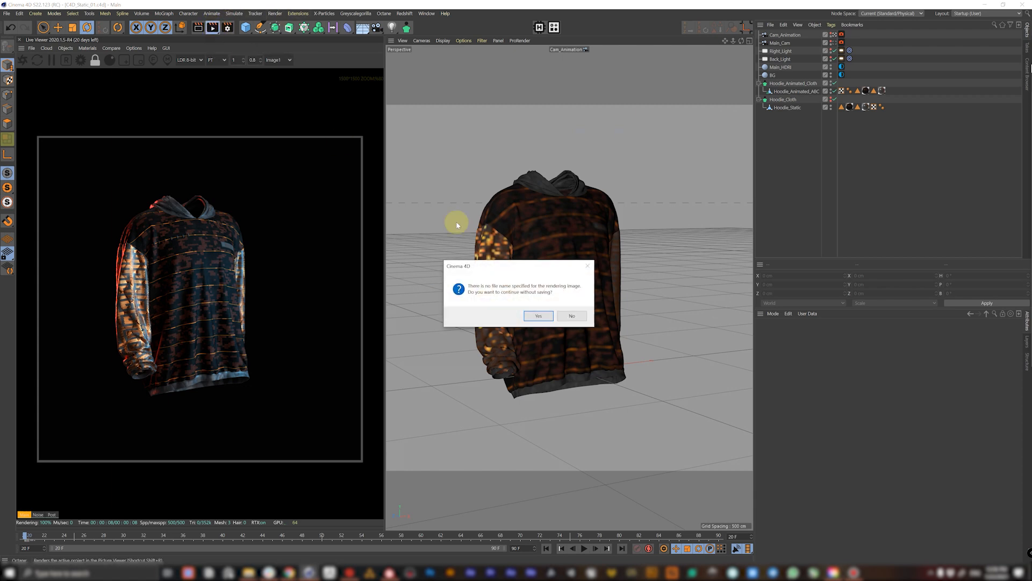
click(539, 316)
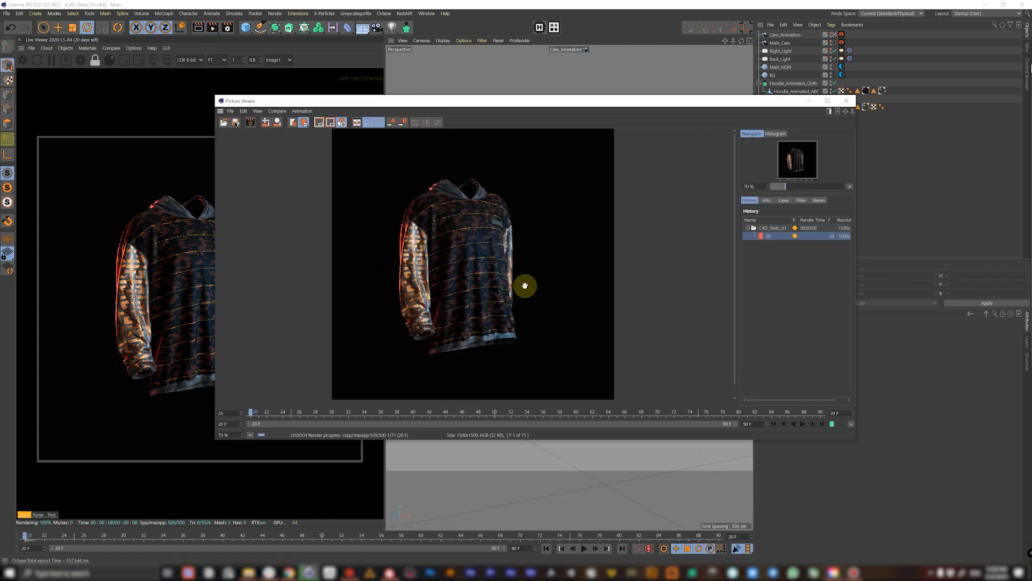